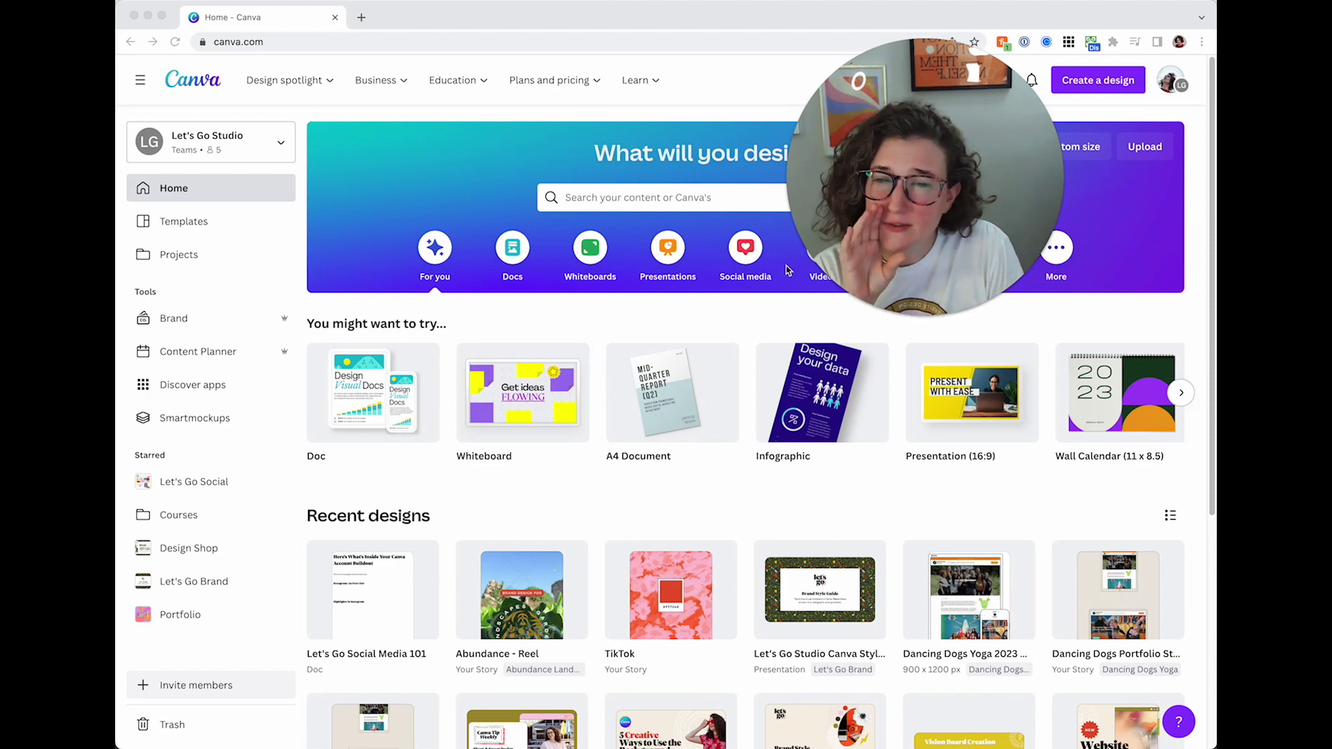
# - Create a blank 11 × 8.5 in Wall Calendar design
pyautogui.click(692, 324)
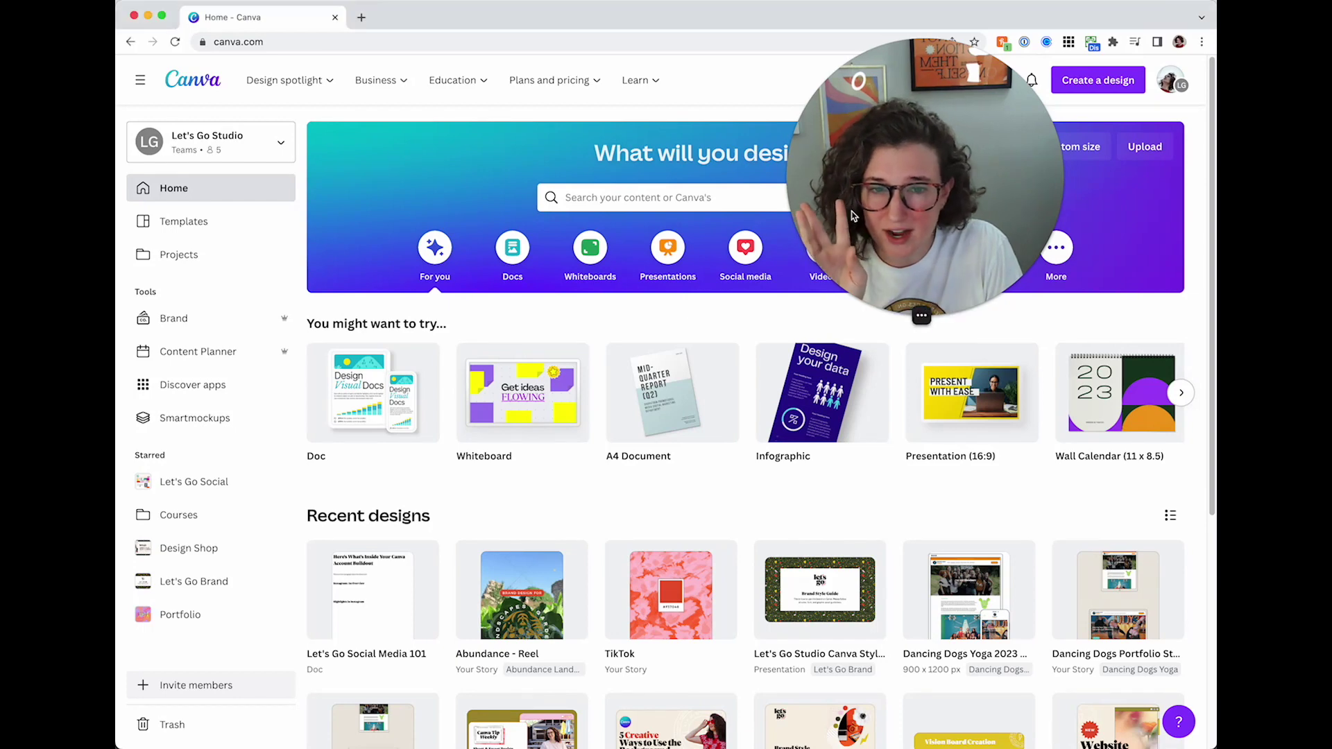
pyautogui.moveTo(863, 213); pyautogui.dragTo(742, 231)
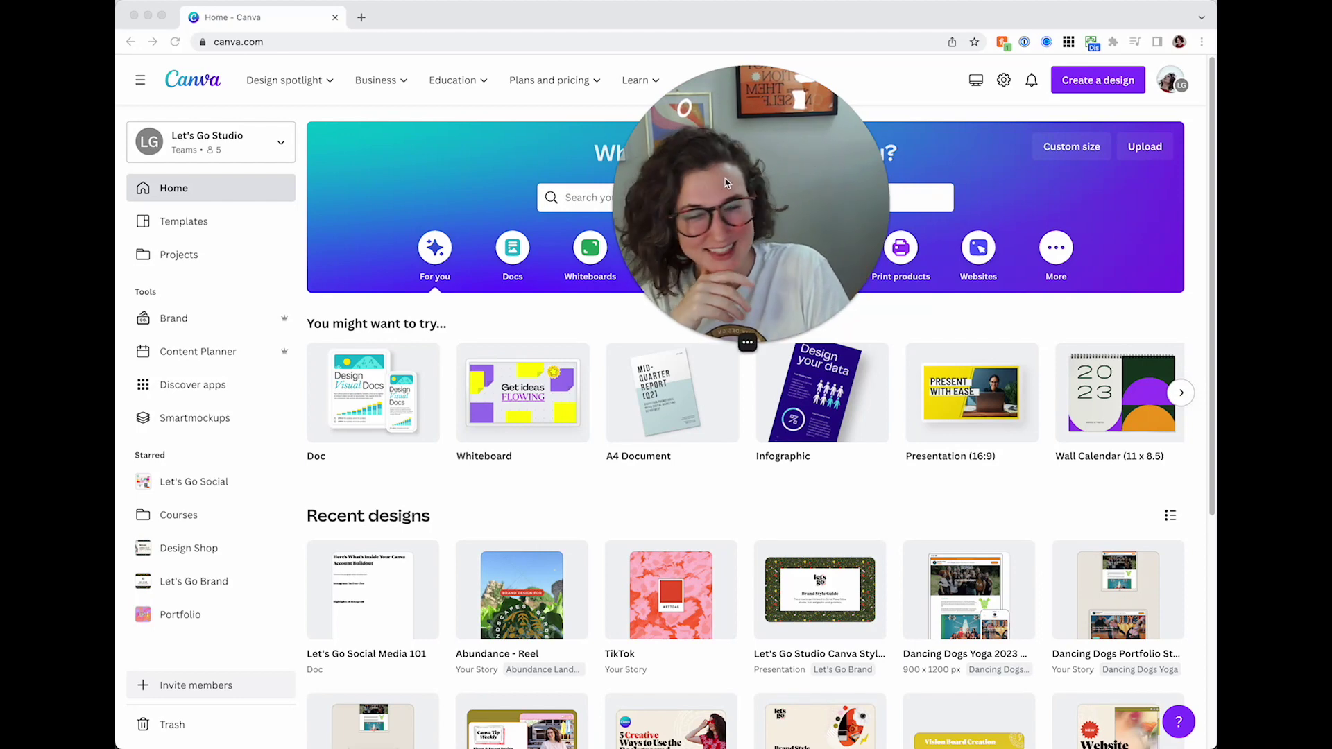
pyautogui.moveTo(727, 183); pyautogui.dragTo(848, 215)
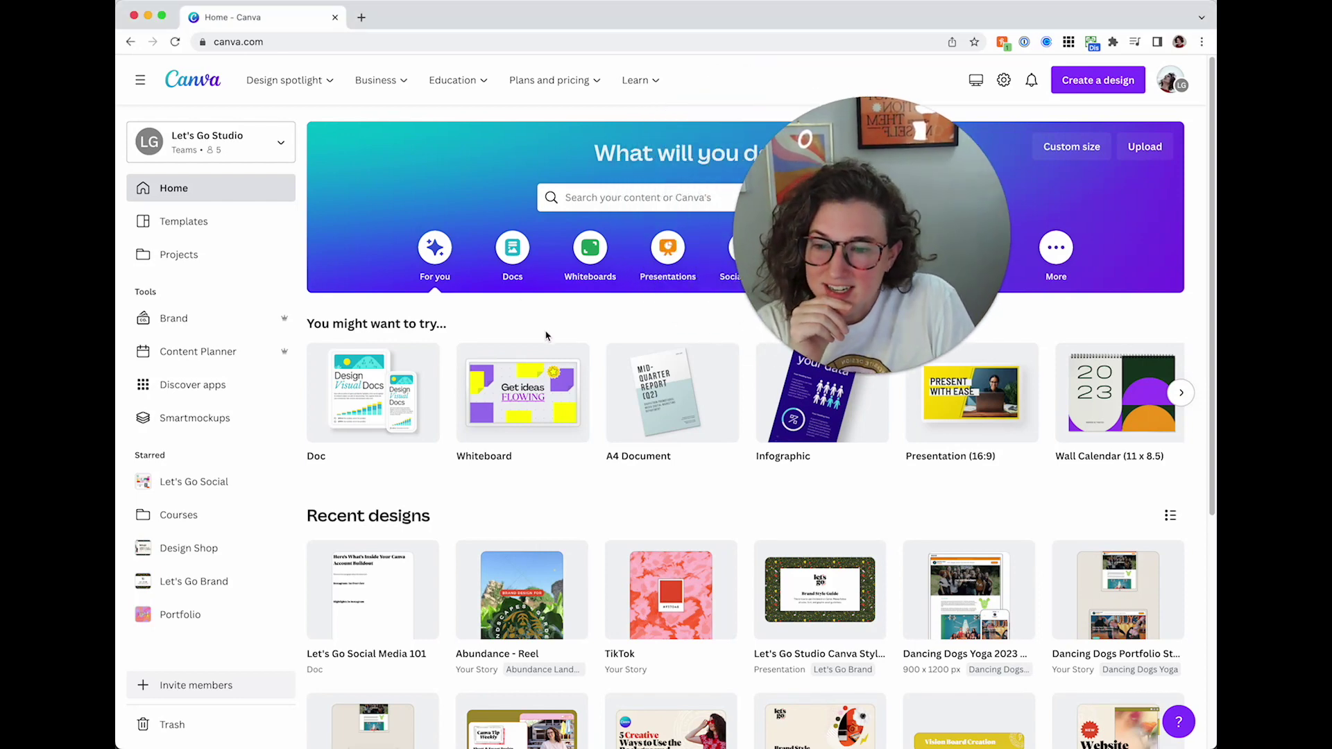
pyautogui.moveTo(887, 287); pyautogui.dragTo(872, 279)
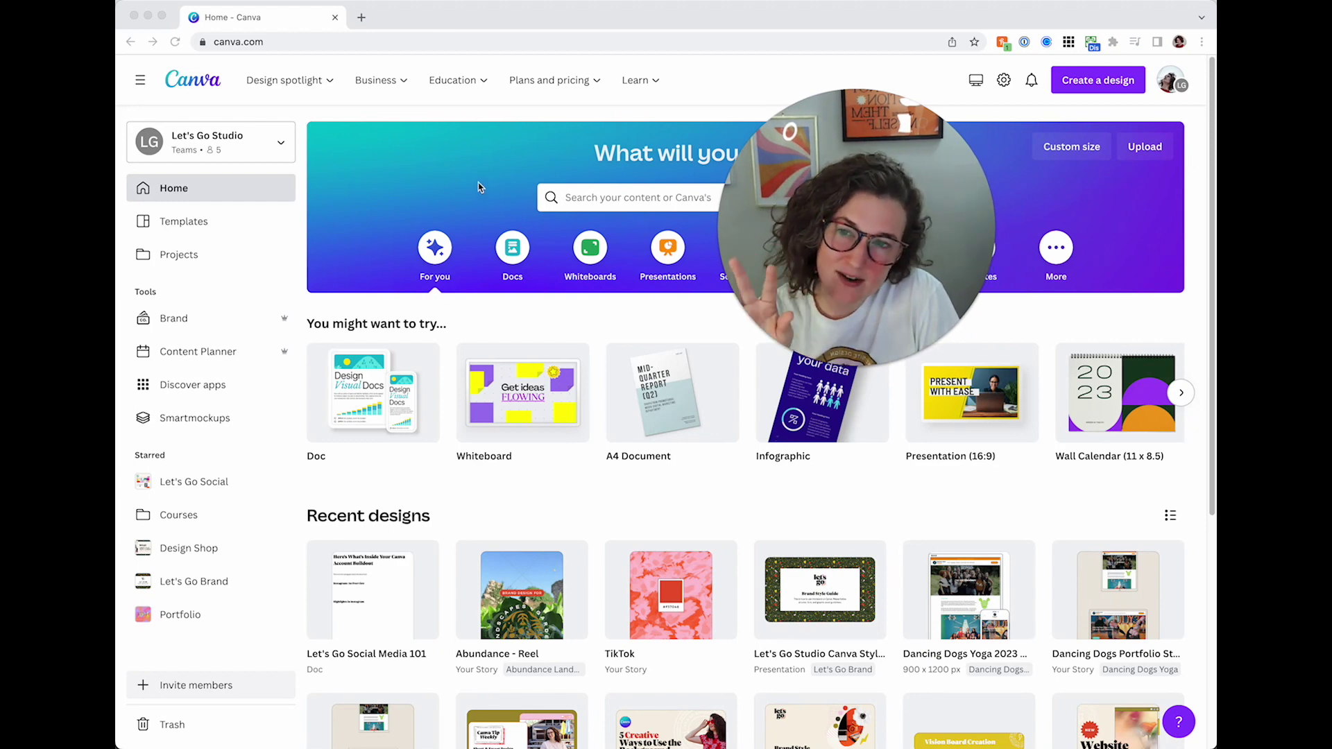
pyautogui.moveTo(858, 187); pyautogui.dragTo(701, 250)
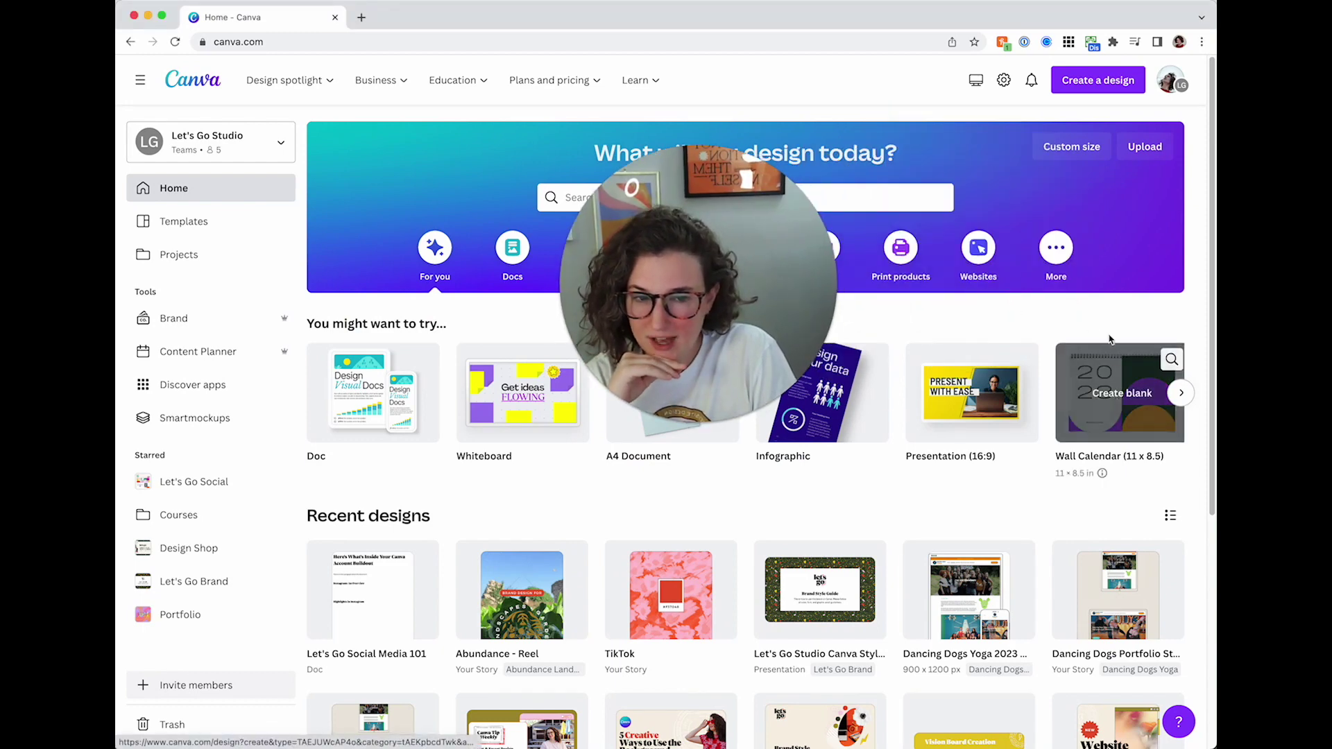
pyautogui.click(1110, 378)
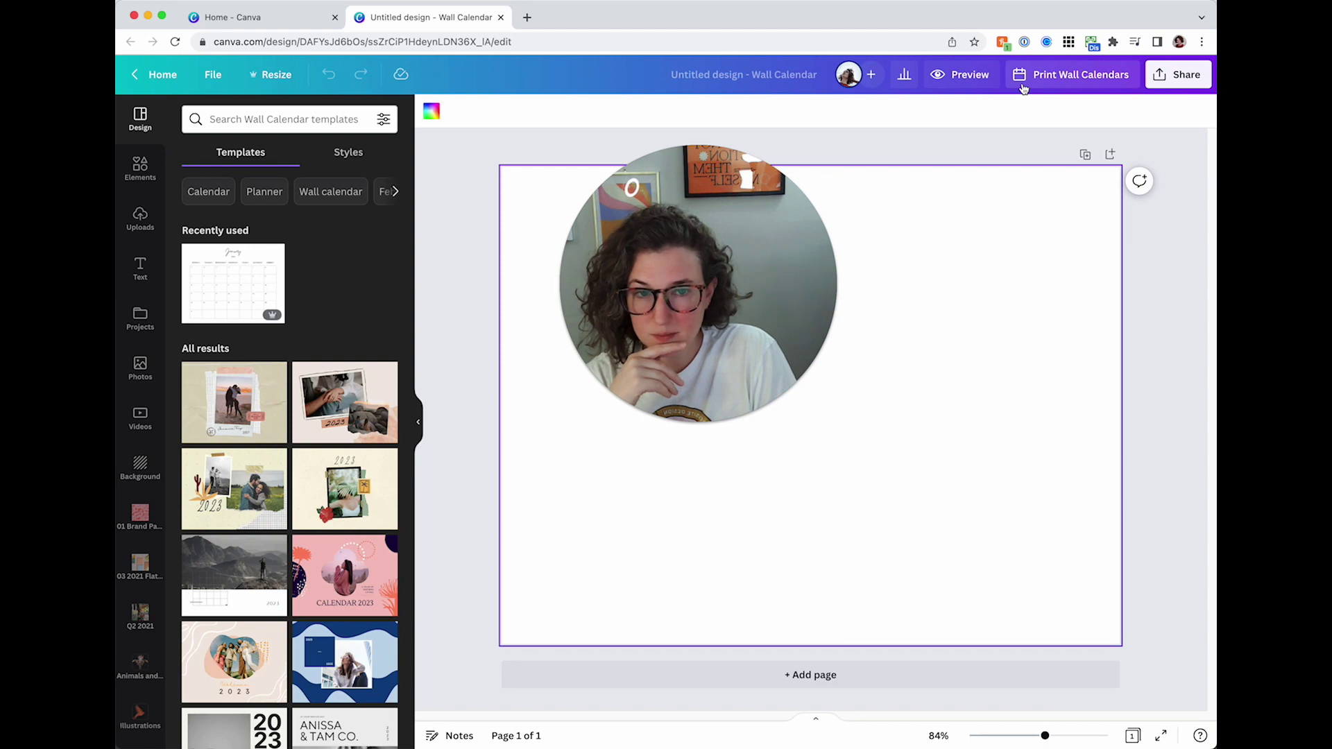
# - Review the Print Wall Calendars options and the inside-page selection
pyautogui.click(1023, 82)
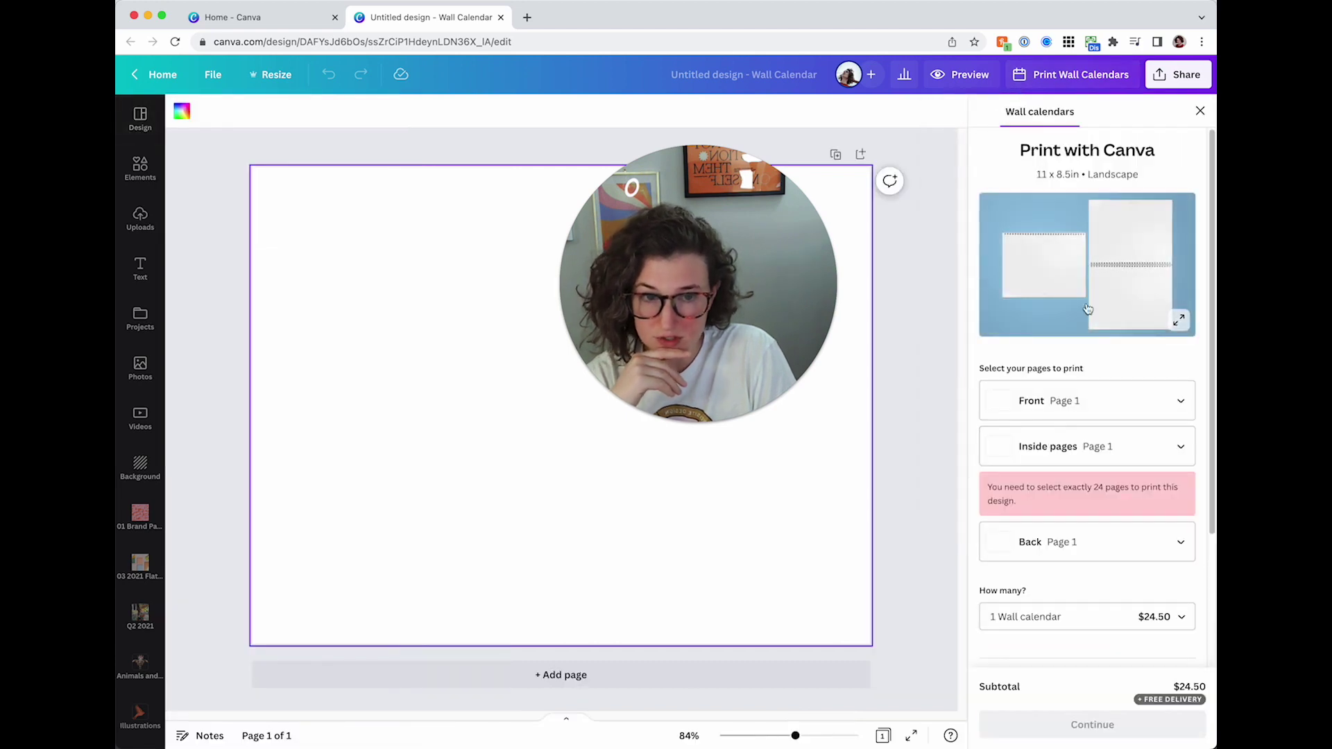
pyautogui.scroll(-5, 1106, 447)
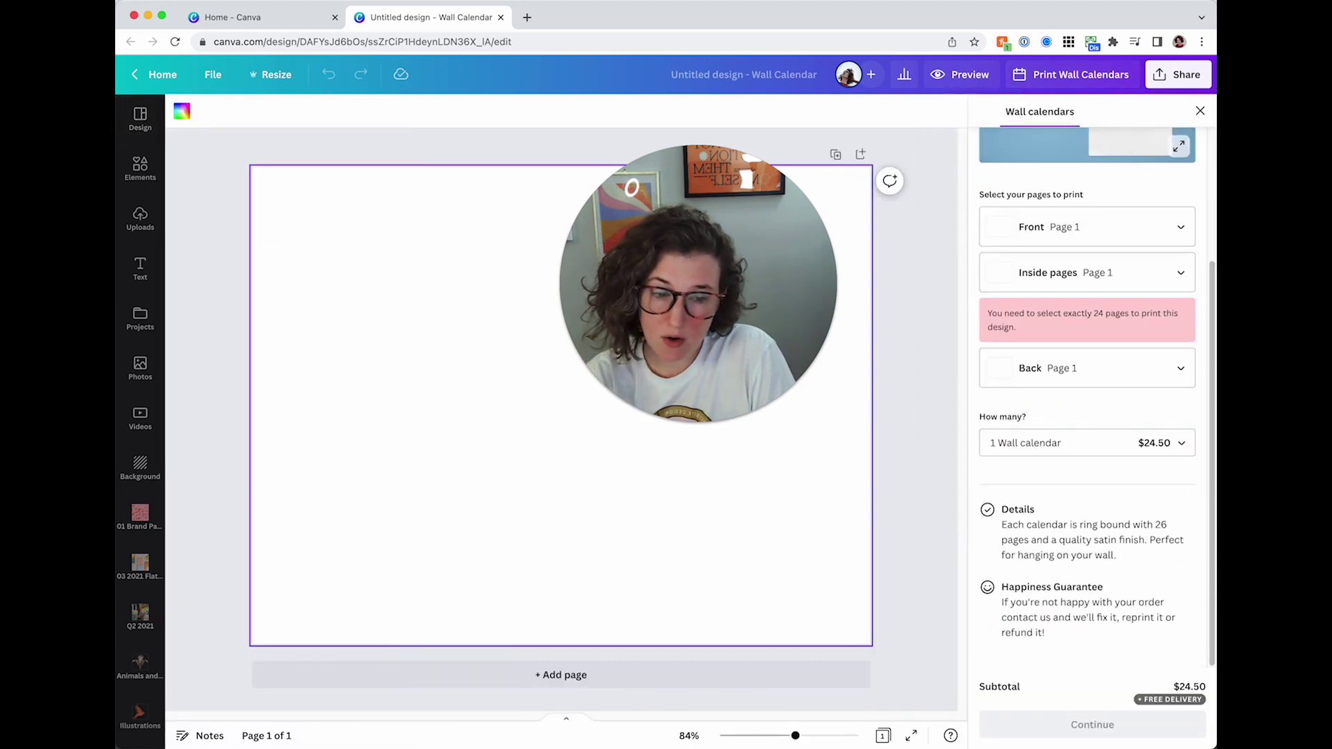
pyautogui.scroll(5, 1117, 494)
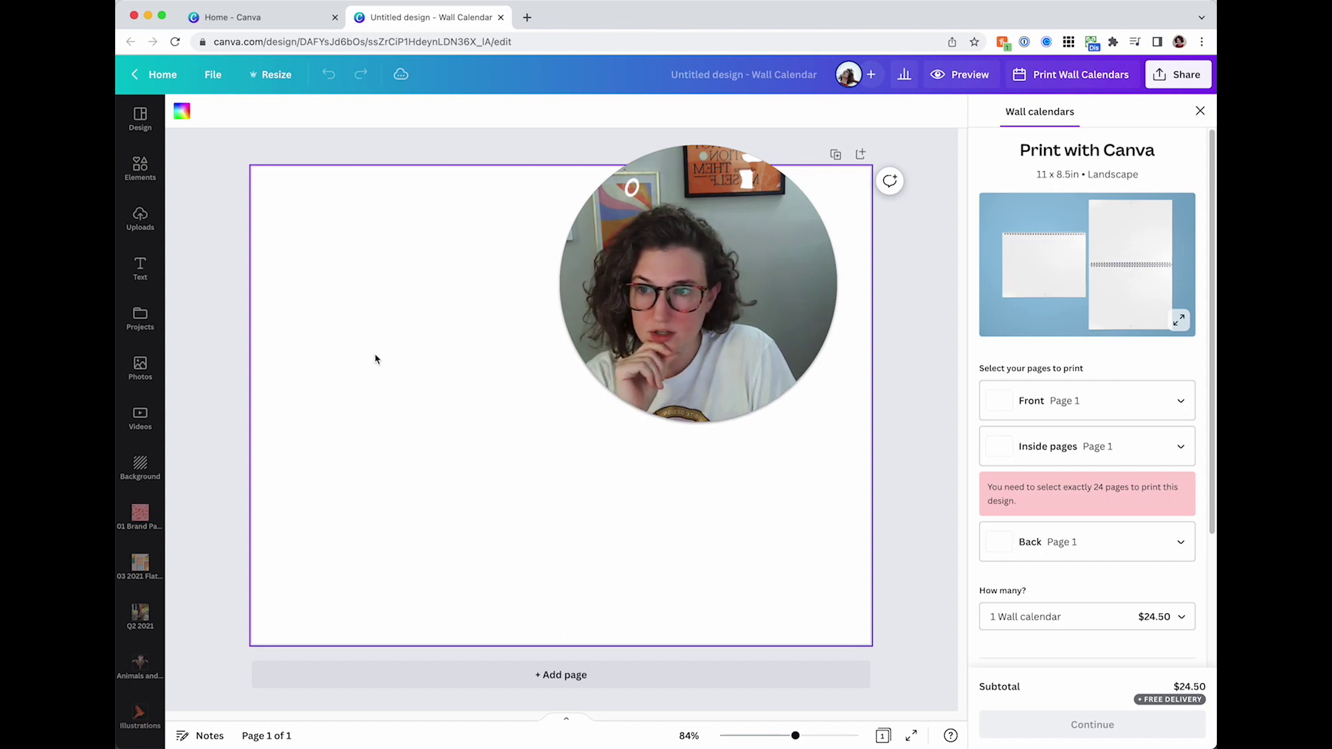
pyautogui.click(140, 118)
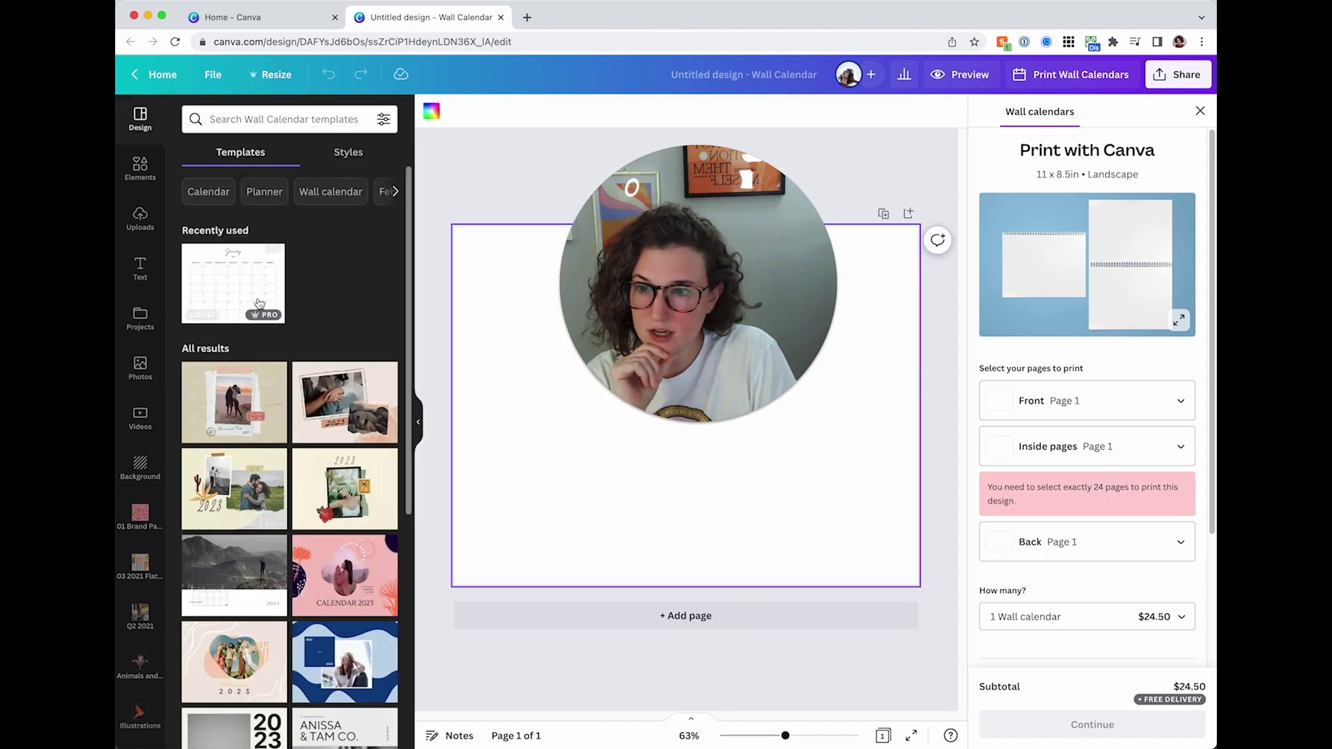
pyautogui.scroll(-3, 329, 380)
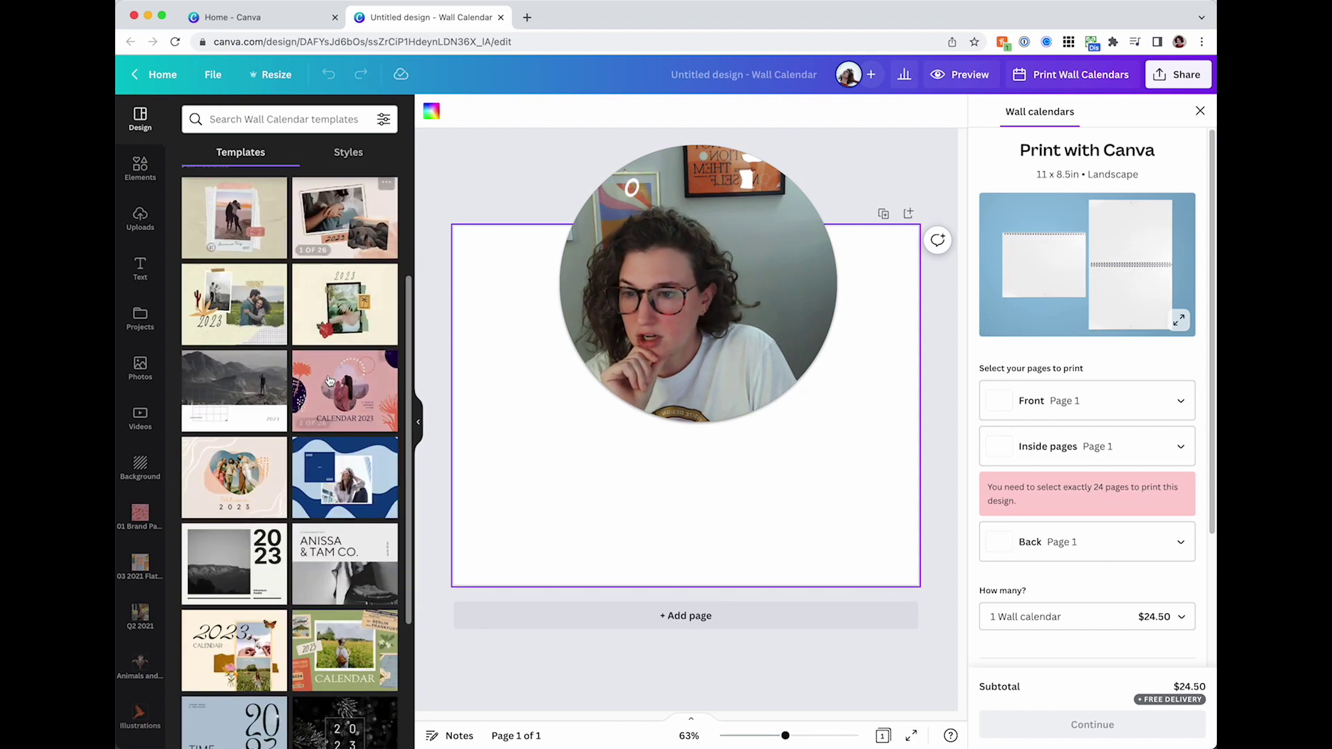
pyautogui.scroll(-7, 329, 380)
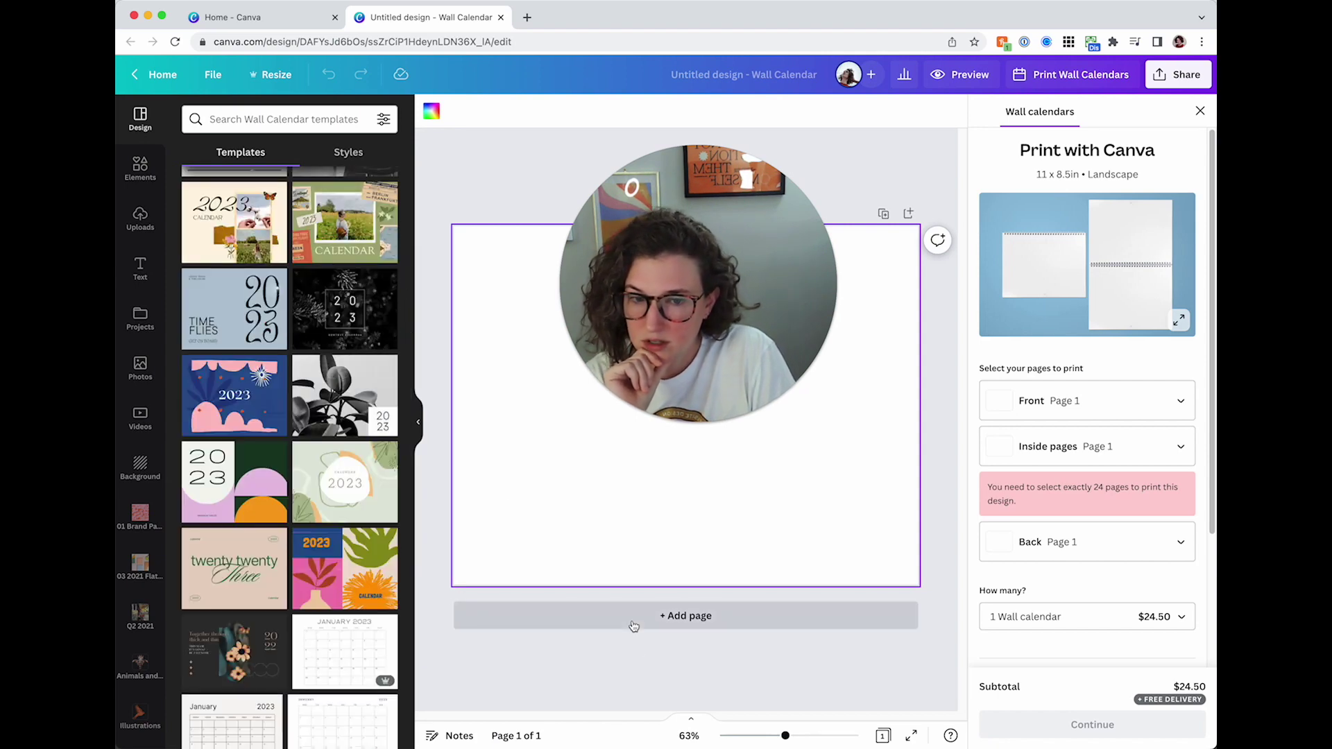
pyautogui.click(1039, 448)
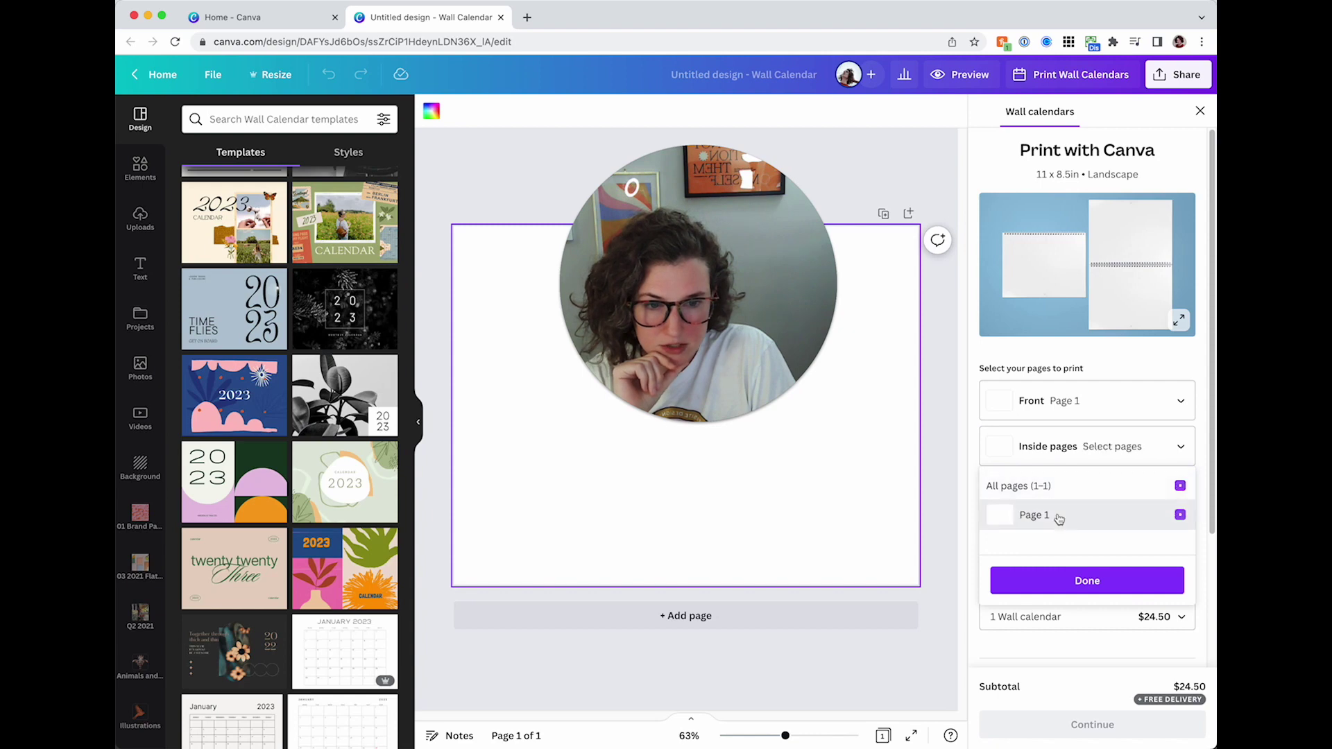
pyautogui.click(892, 511)
# - Add a second blank page to the design and return to the Canva home tab
pyautogui.click(685, 616)
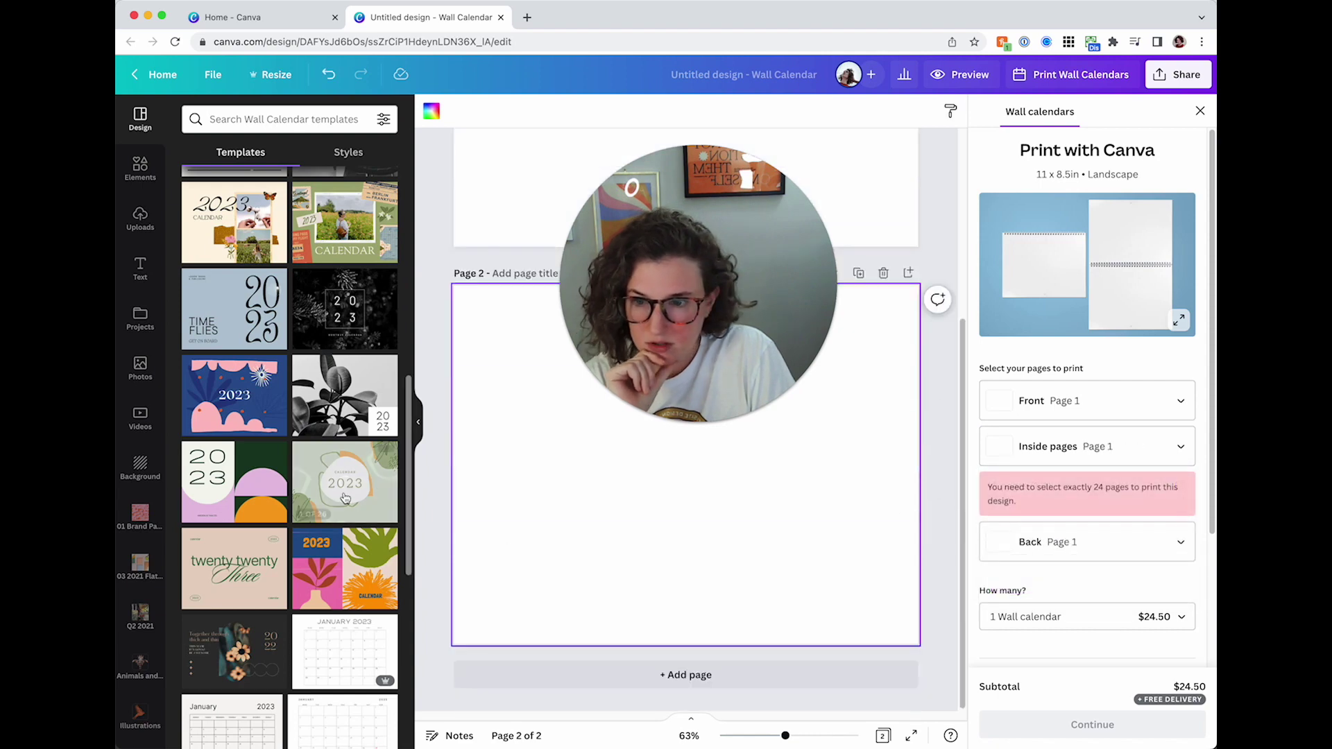
pyautogui.scroll(-5, 345, 498)
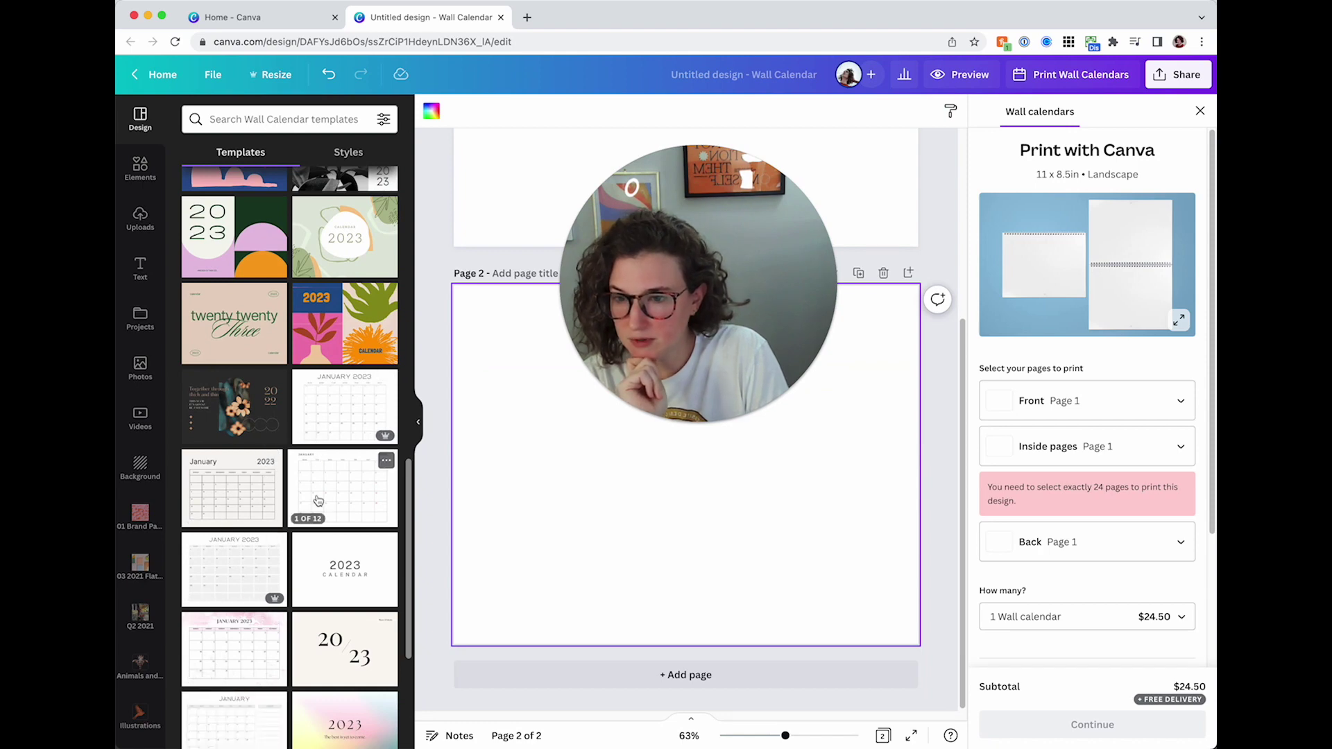
pyautogui.click(269, 18)
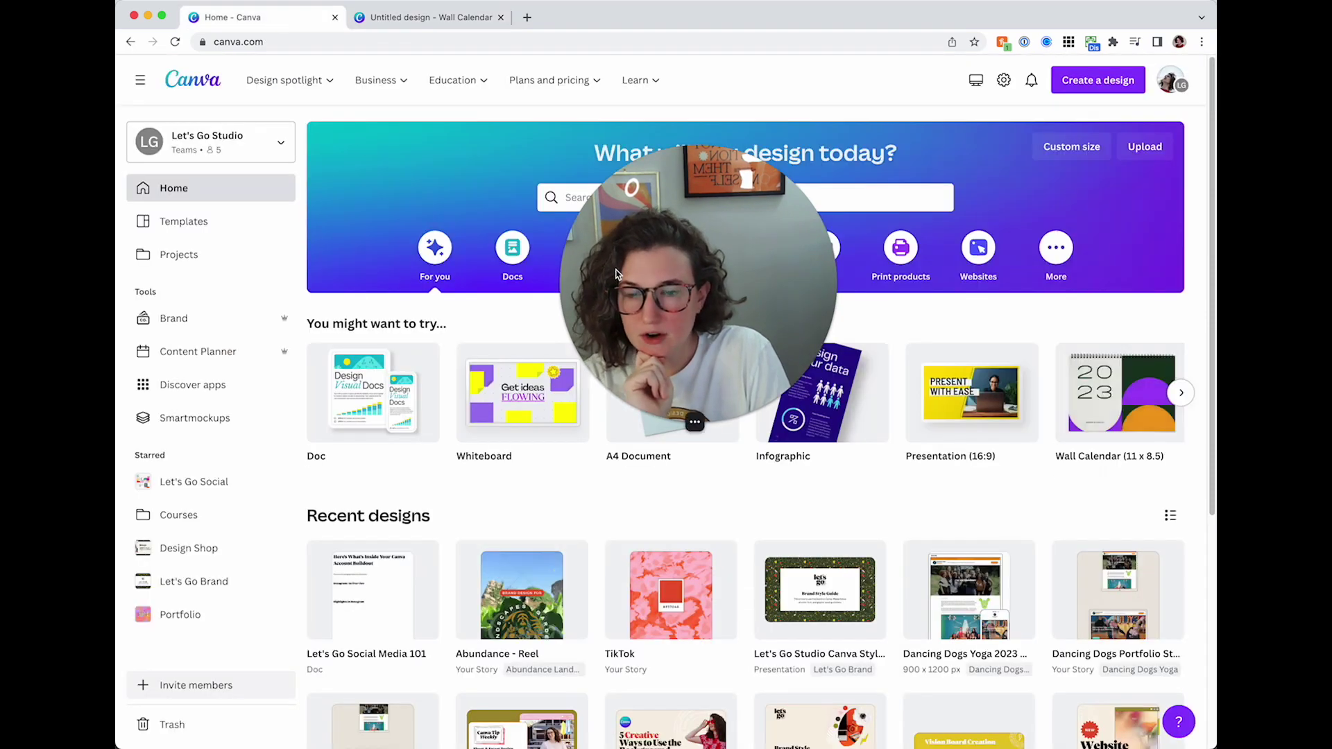
# - Search Canva templates for 'calendar'
pyautogui.click(618, 188)
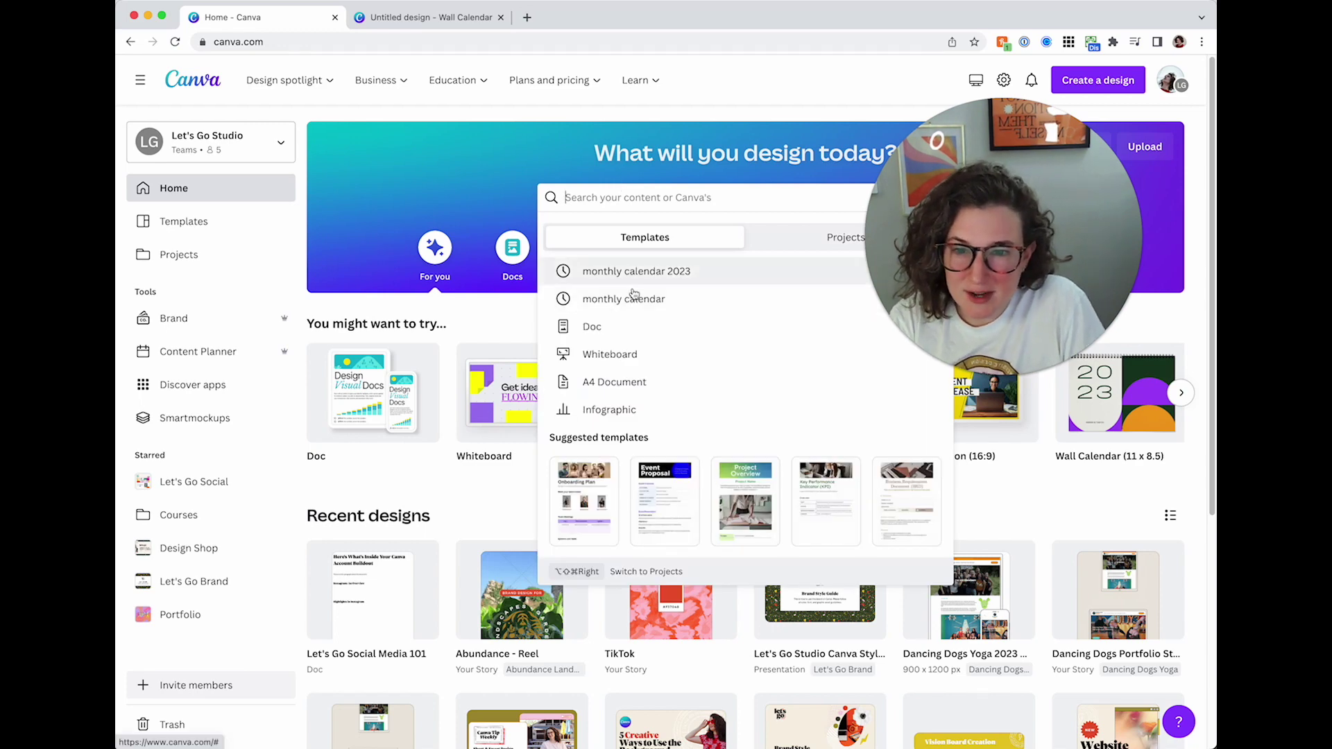
pyautogui.write('calendar')
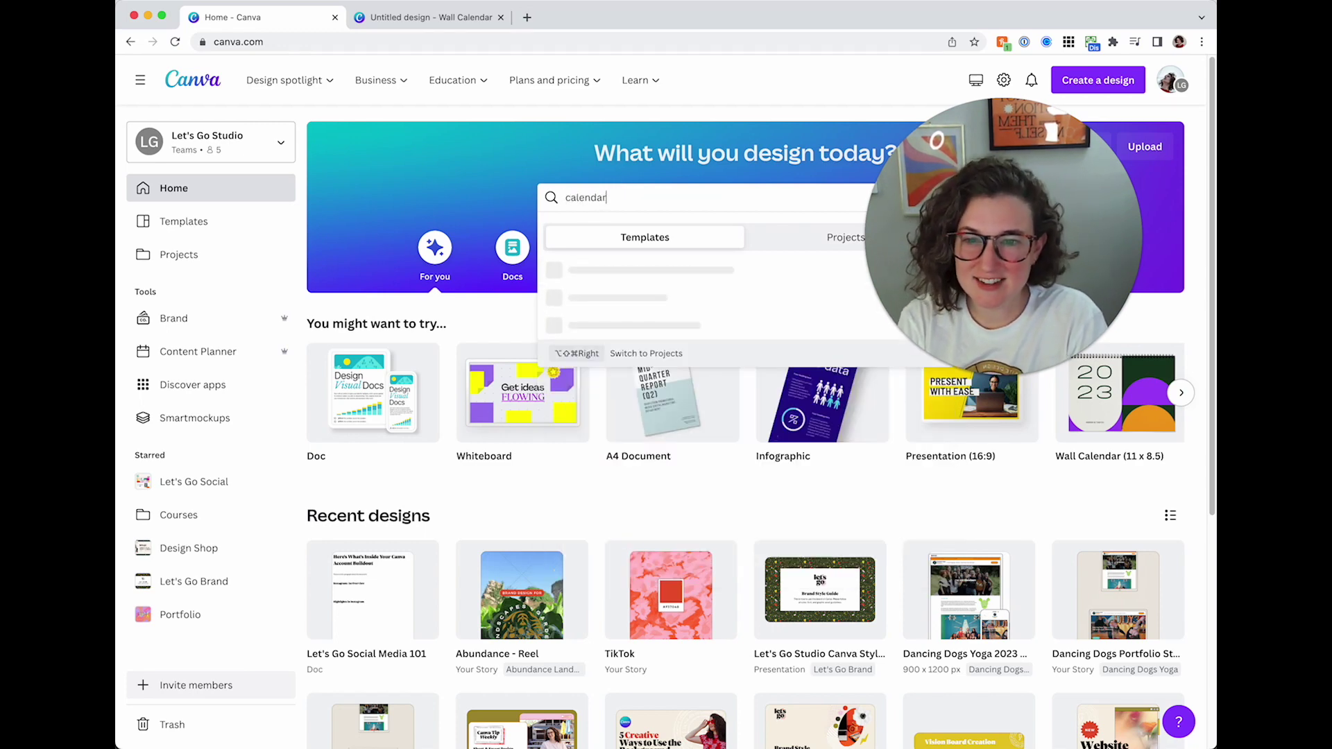
pyautogui.press('Return')
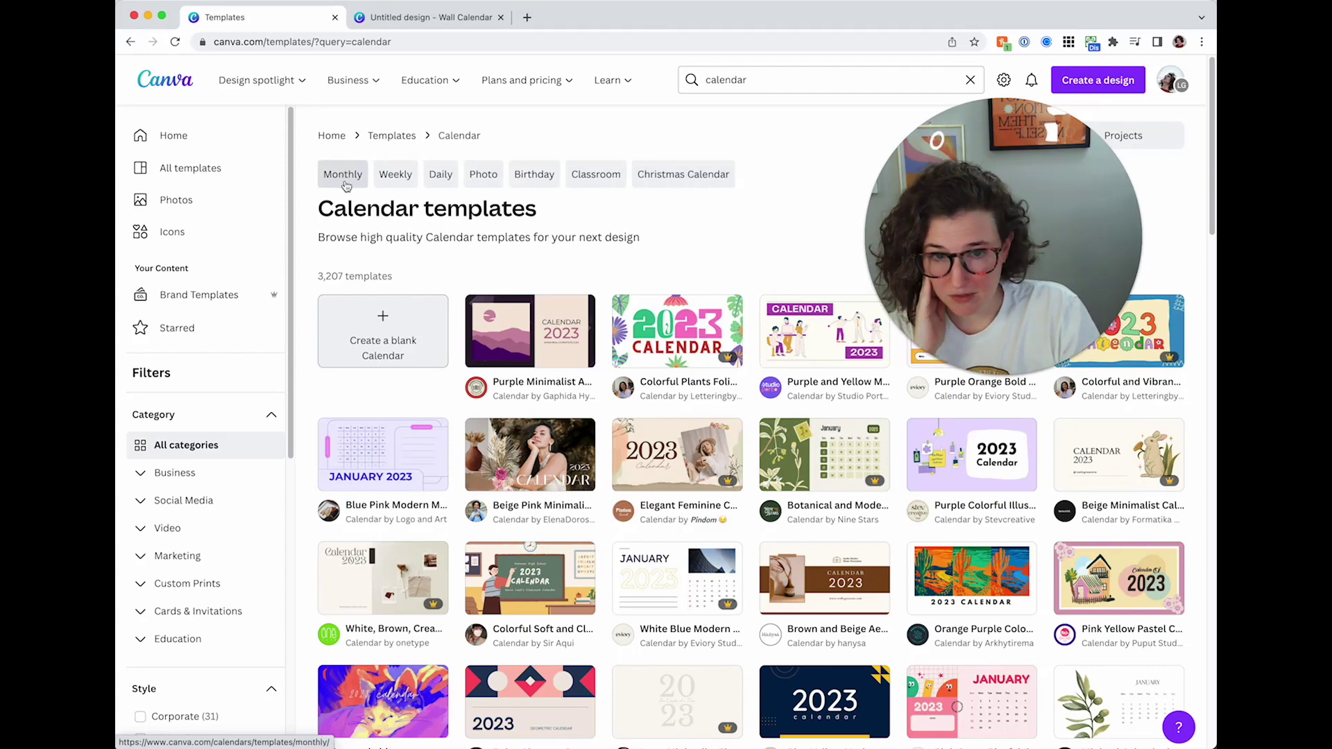
# - Filter the results to Monthly and browse the 1,740 monthly calendar templates
pyautogui.click(344, 174)
pyautogui.scroll(-1, 617, 335)
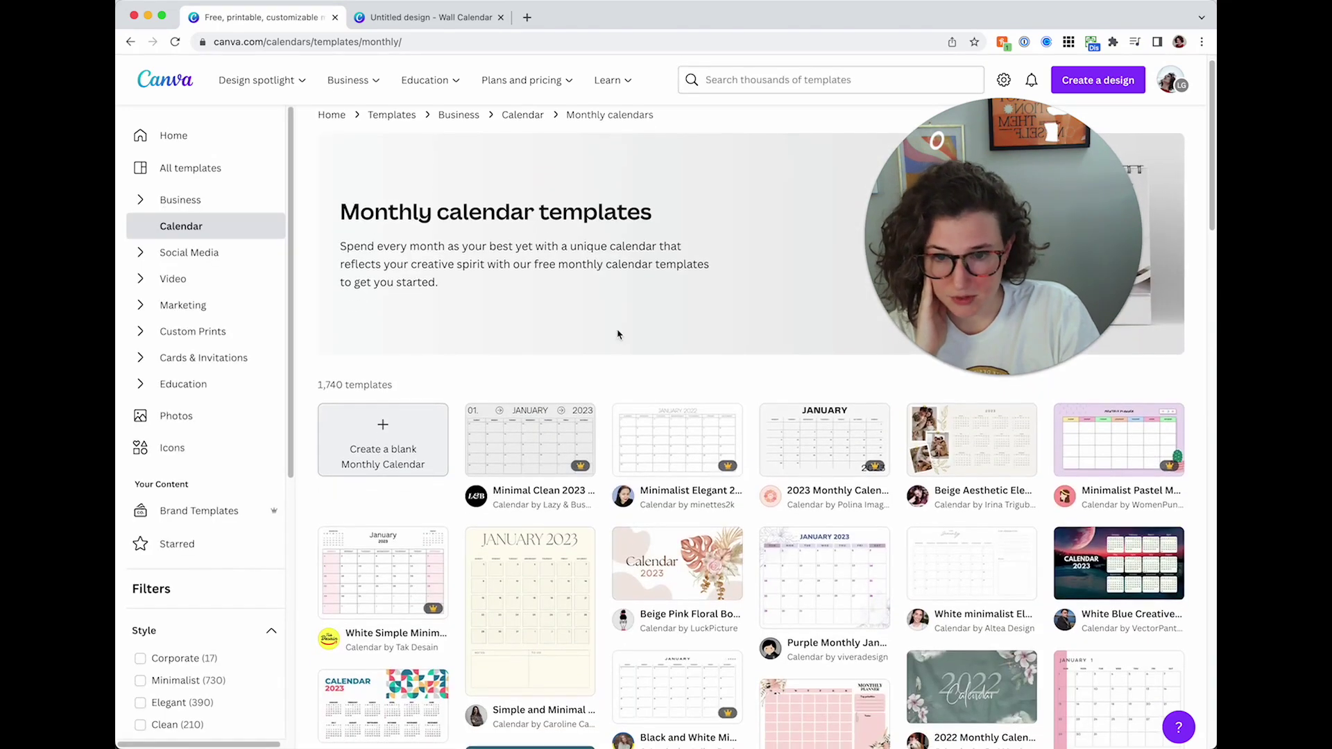
pyautogui.scroll(-2, 618, 335)
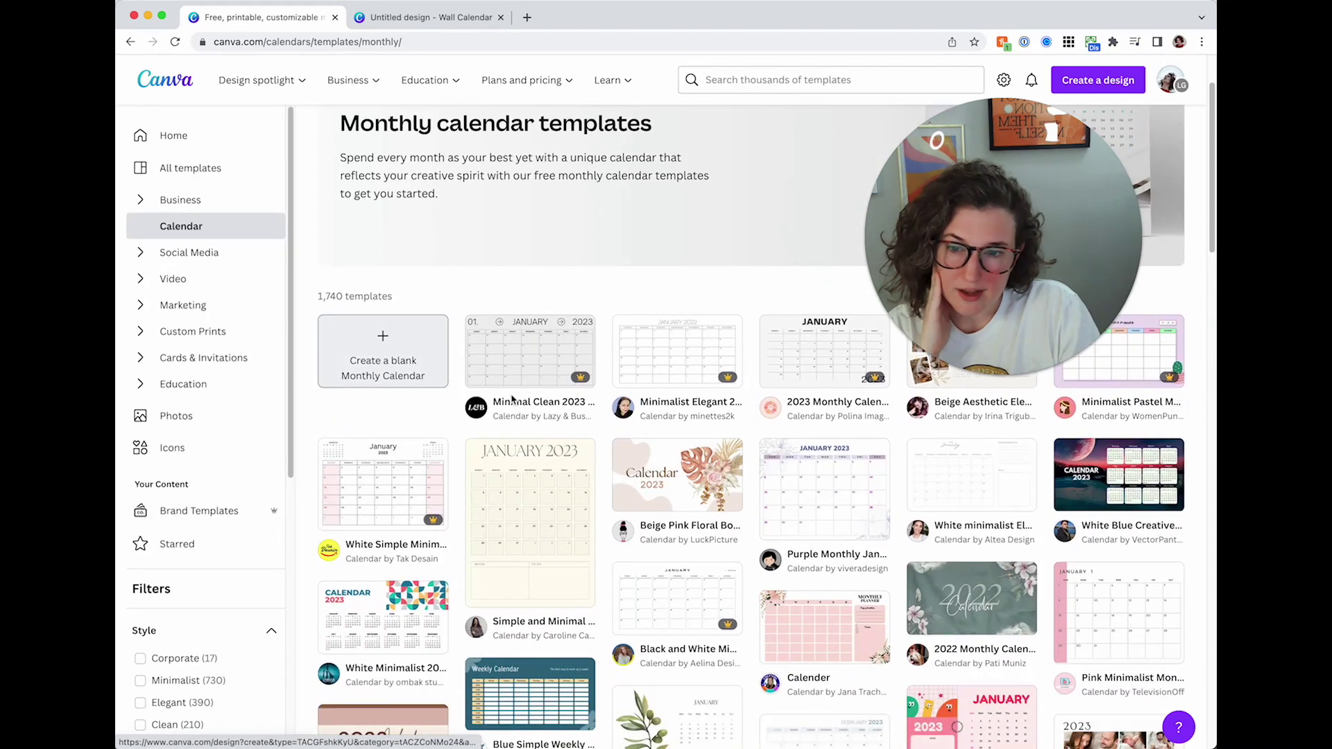
pyautogui.scroll(-1, 608, 532)
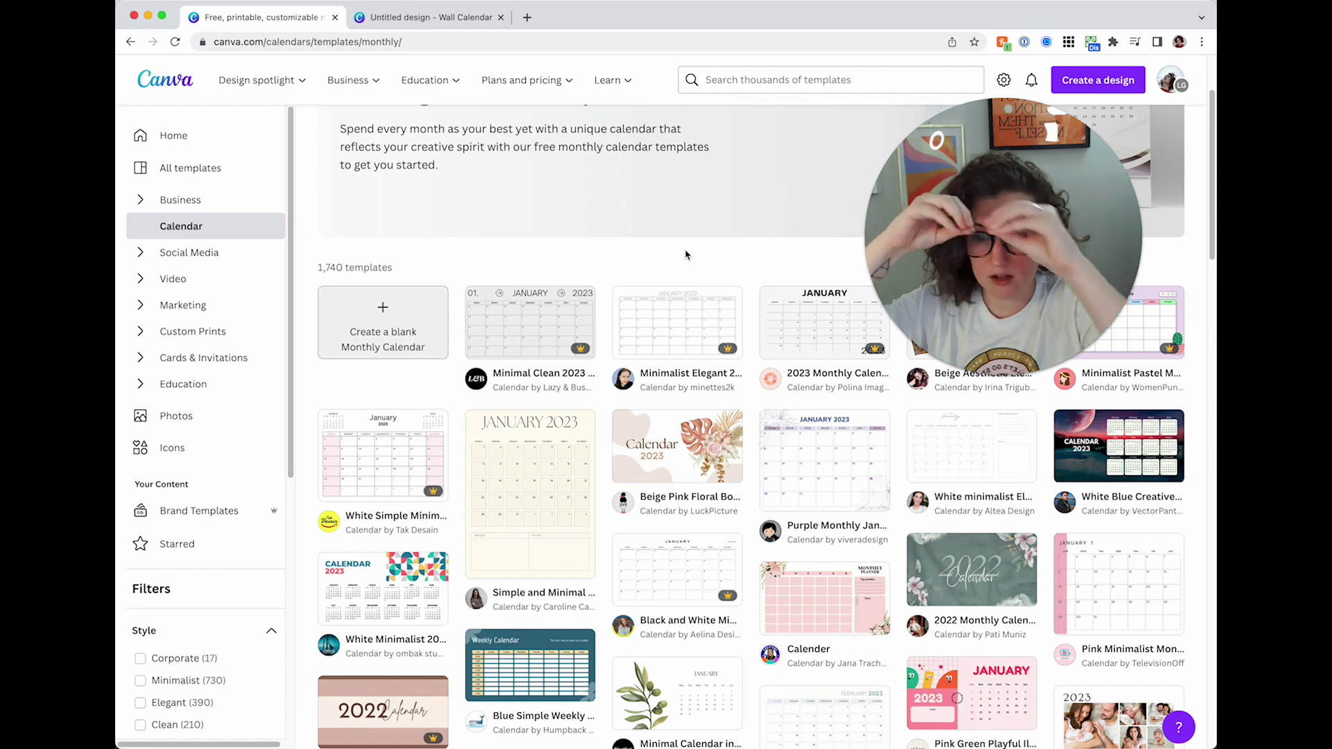
pyautogui.moveTo(513, 496)
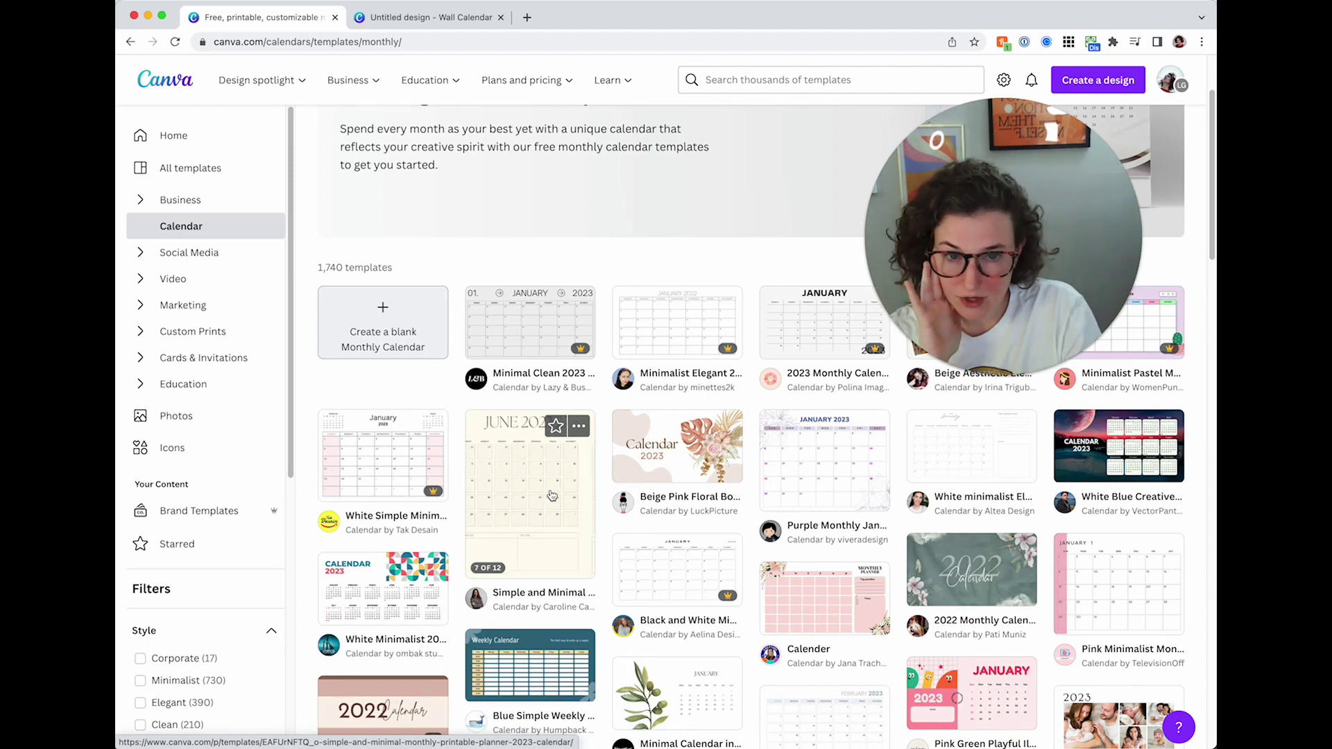
pyautogui.scroll(-5, 552, 494)
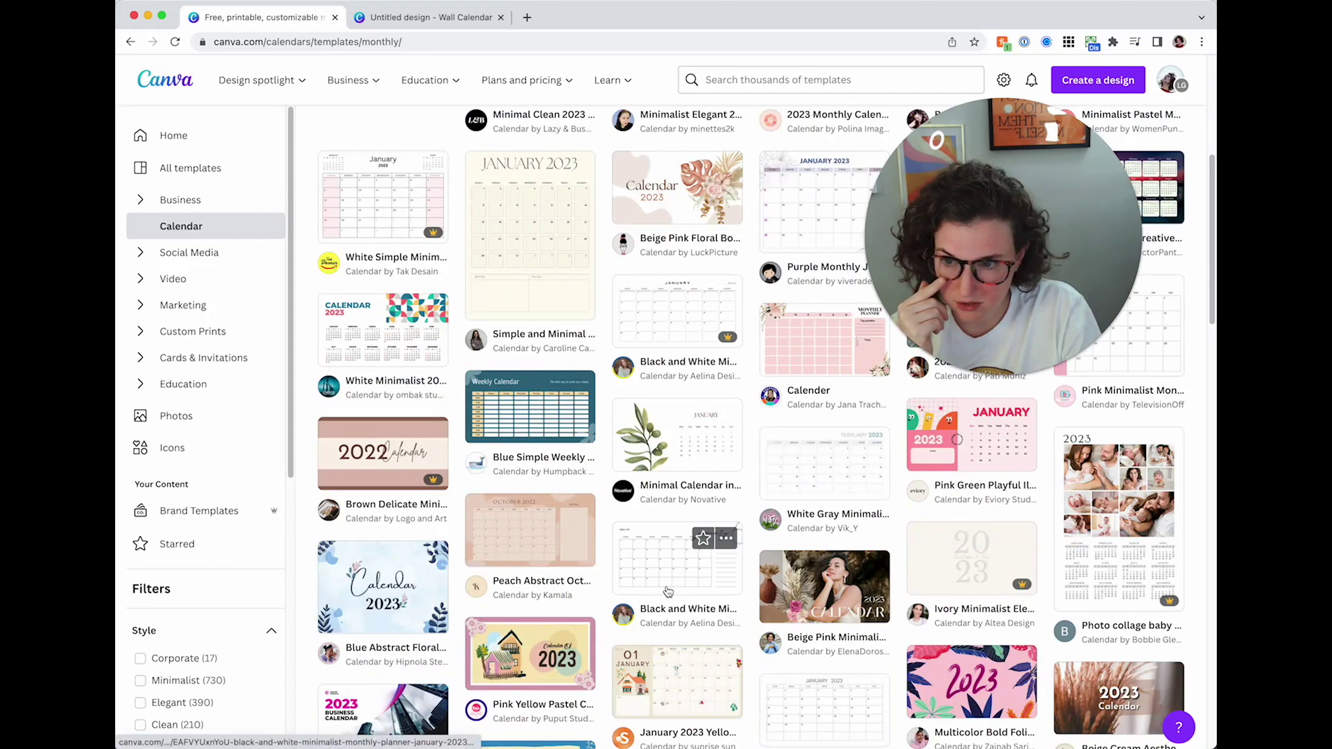
pyautogui.scroll(6, 185, 264)
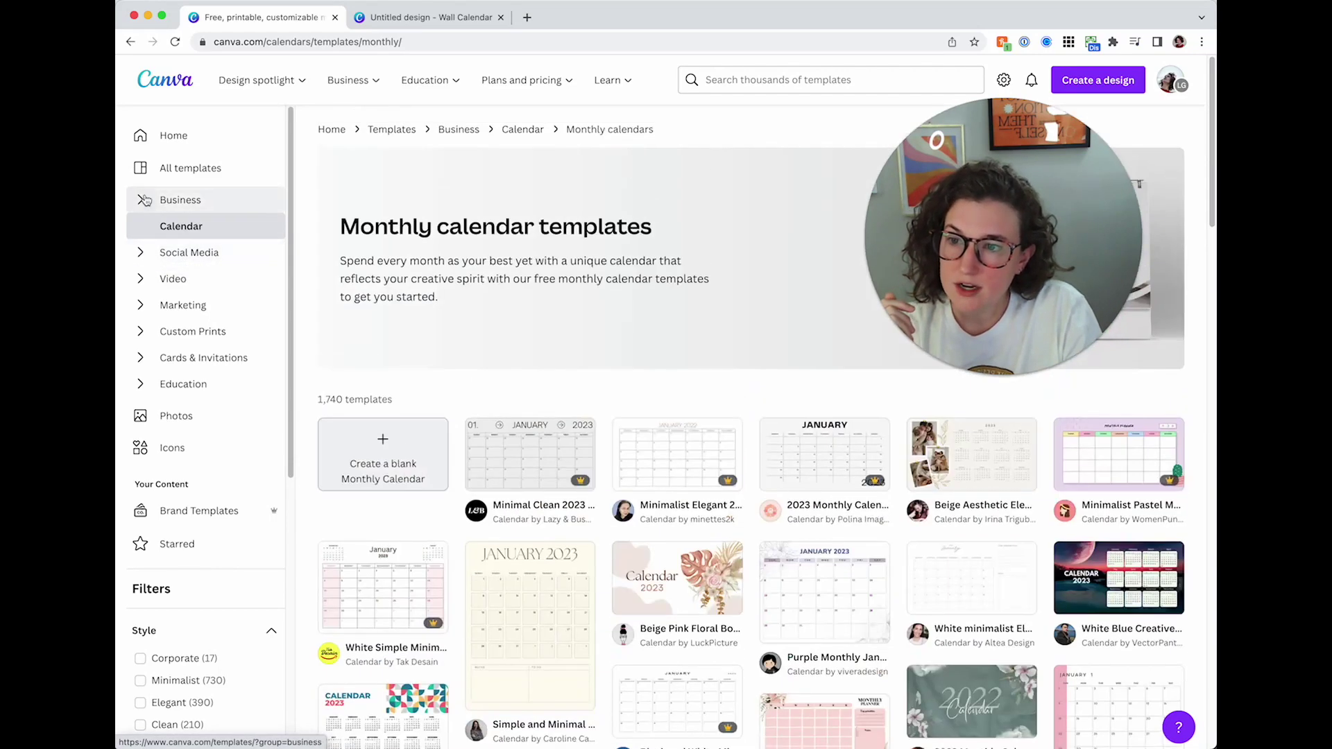
# - Browse the Business > Doc templates, then head back to the main Templates page
pyautogui.click(144, 200)
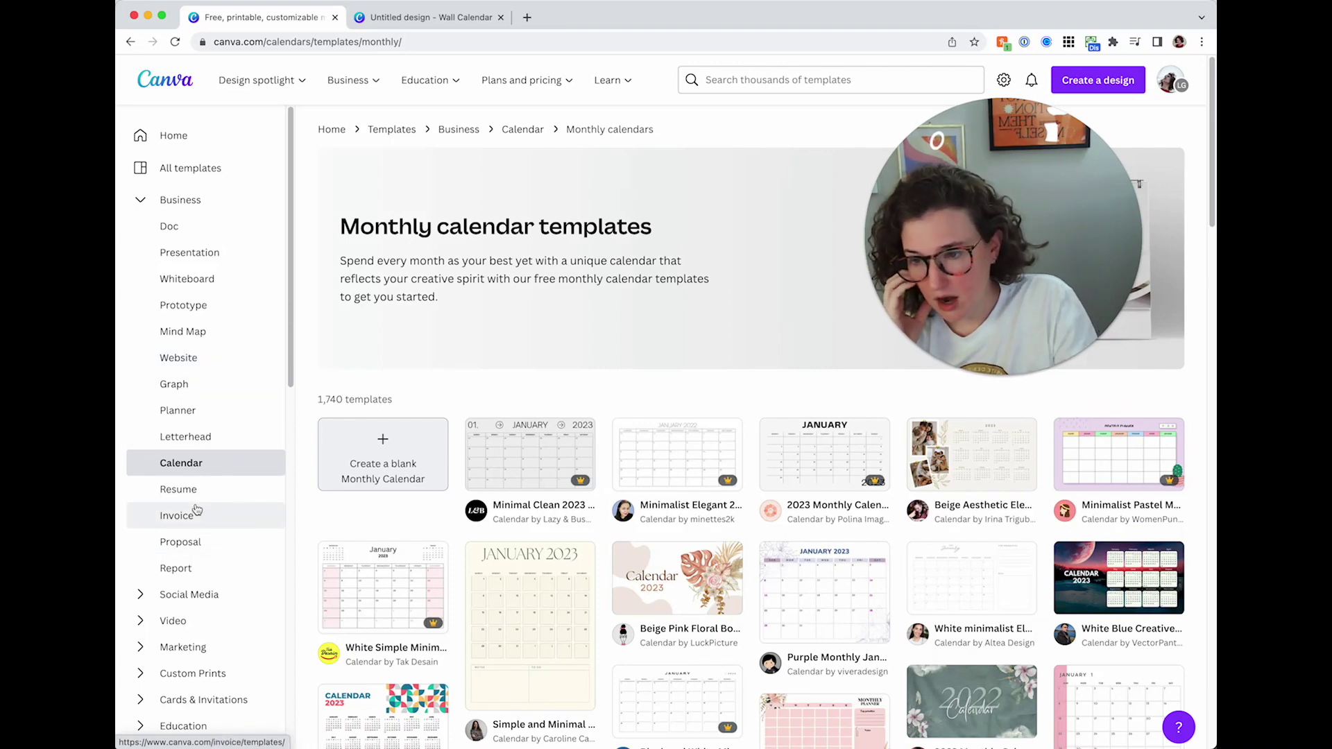
pyautogui.click(200, 232)
pyautogui.scroll(-3, 451, 410)
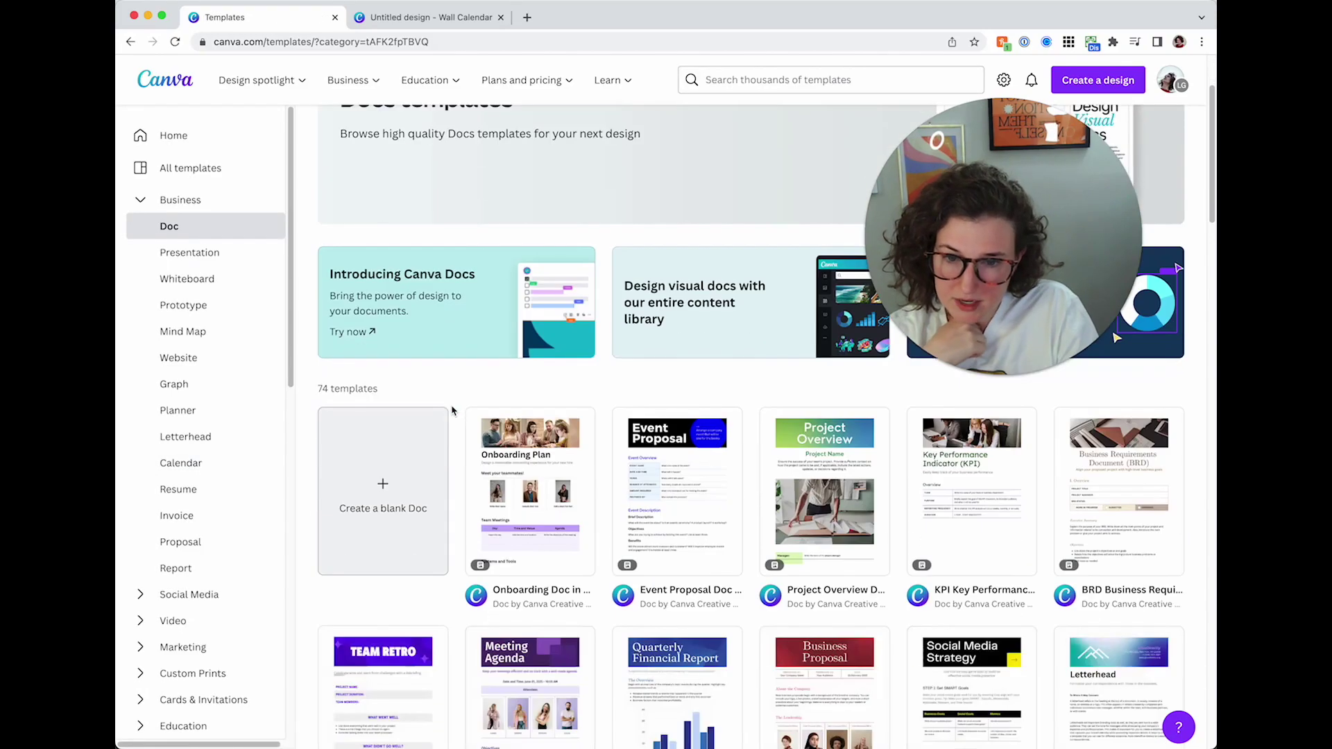
pyautogui.scroll(-3, 452, 410)
pyautogui.scroll(5, 664, 441)
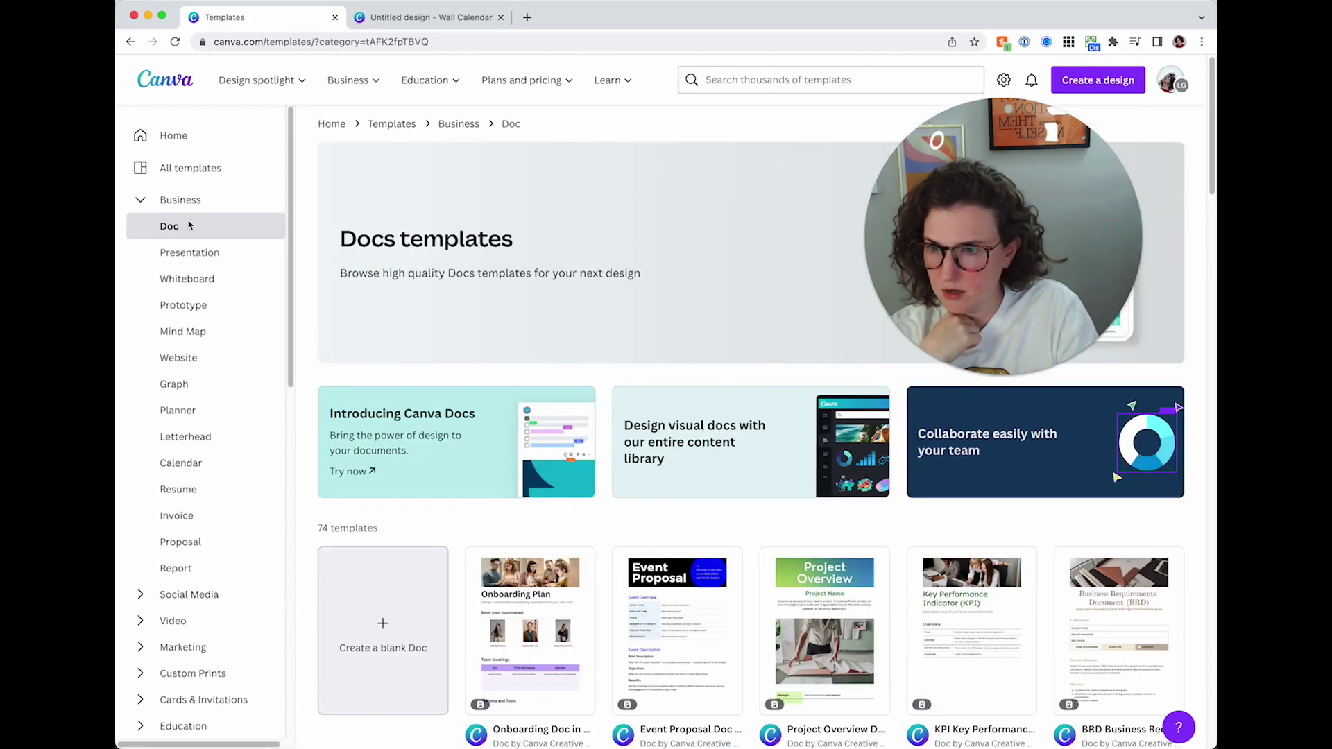
pyautogui.moveTo(1014, 229); pyautogui.dragTo(902, 315)
# - Search templates for 'monthly calendar 2023' and filter to Business > Doc
pyautogui.click(411, 125)
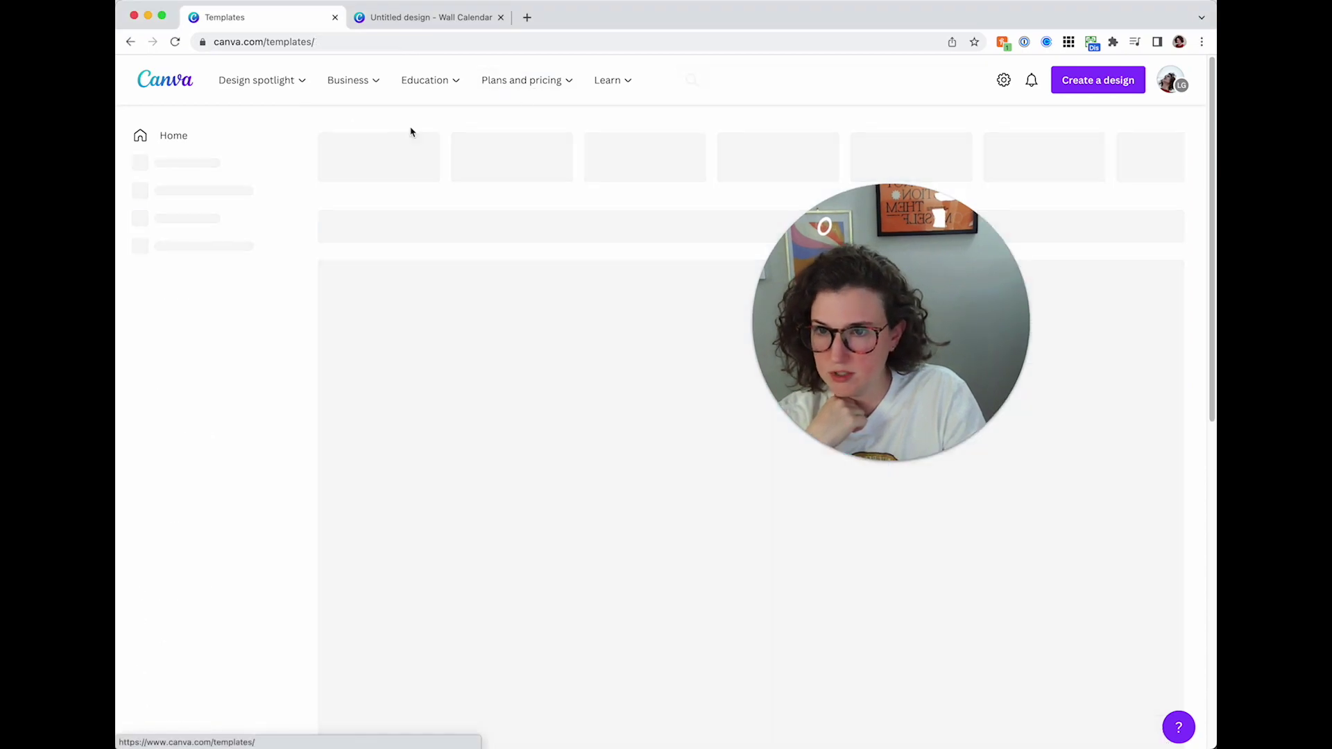
pyautogui.click(752, 81)
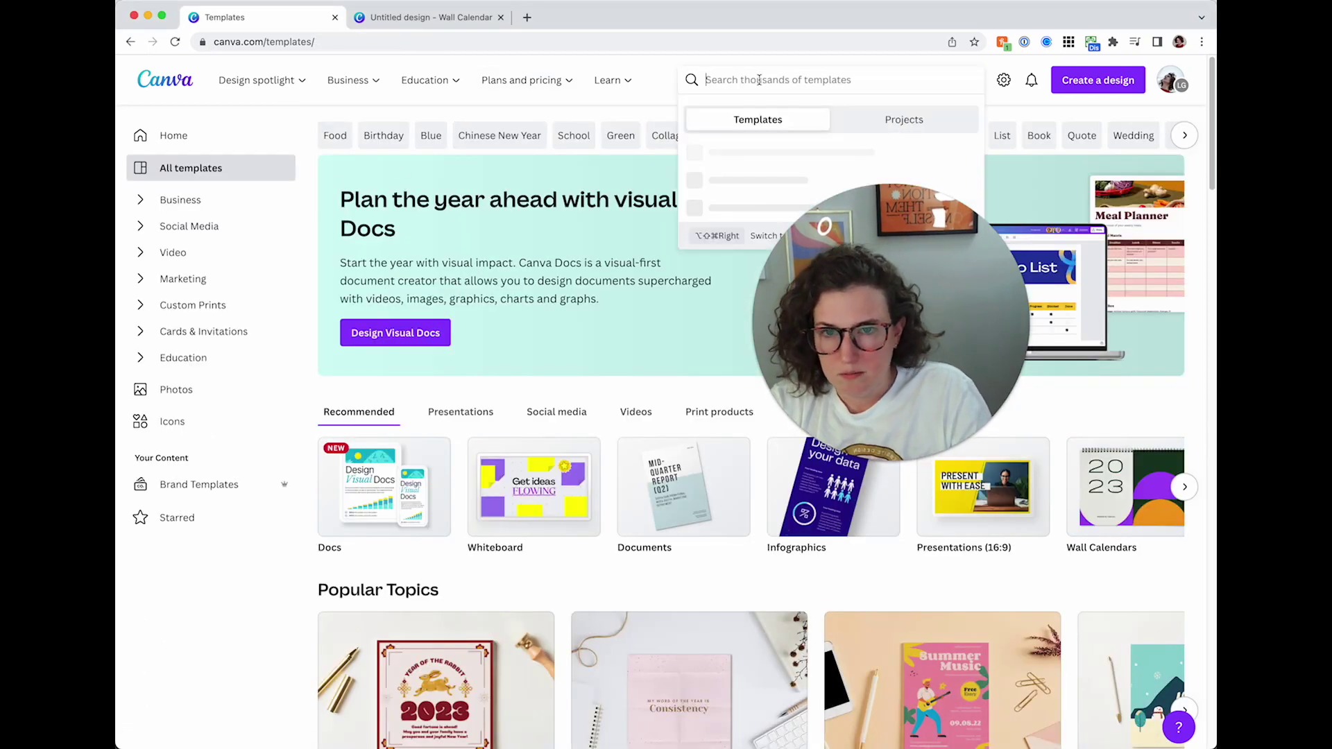
pyautogui.write('monthly ')
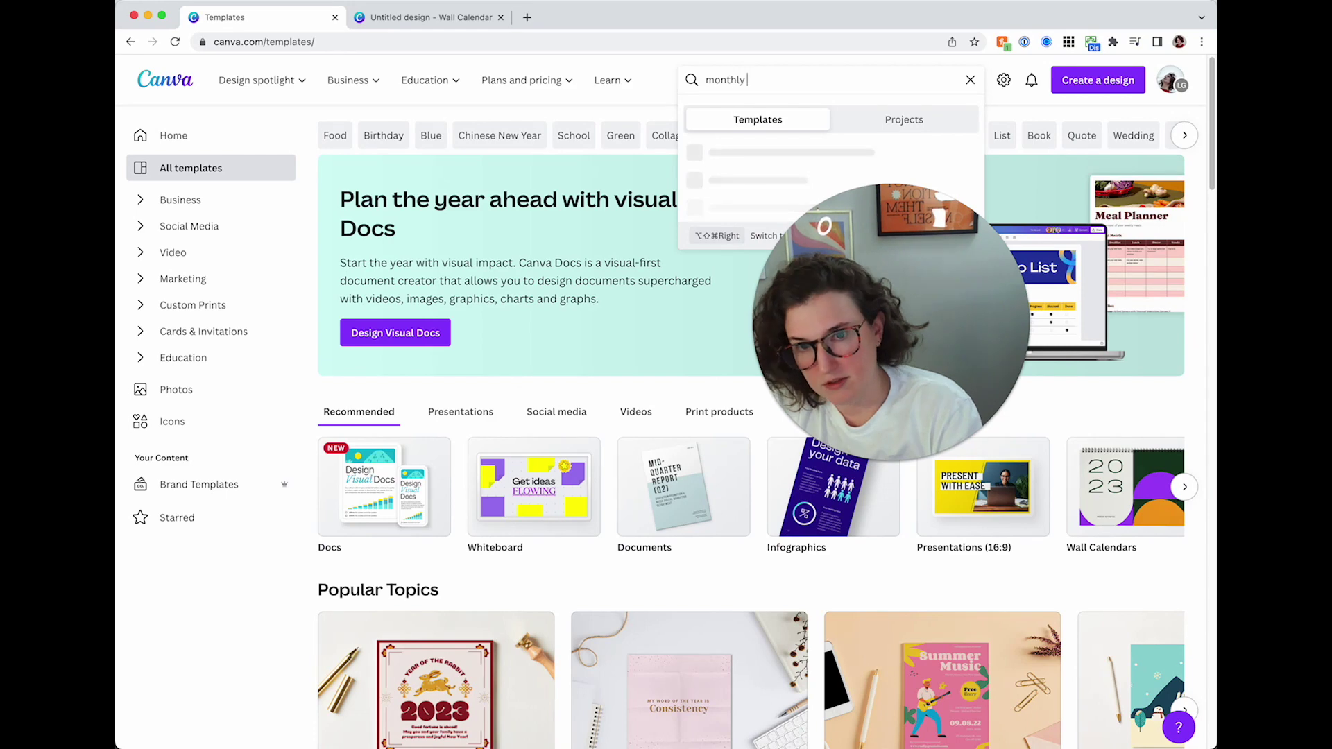
pyautogui.write('calen')
pyautogui.press('BackSpace')
pyautogui.write('lendar')
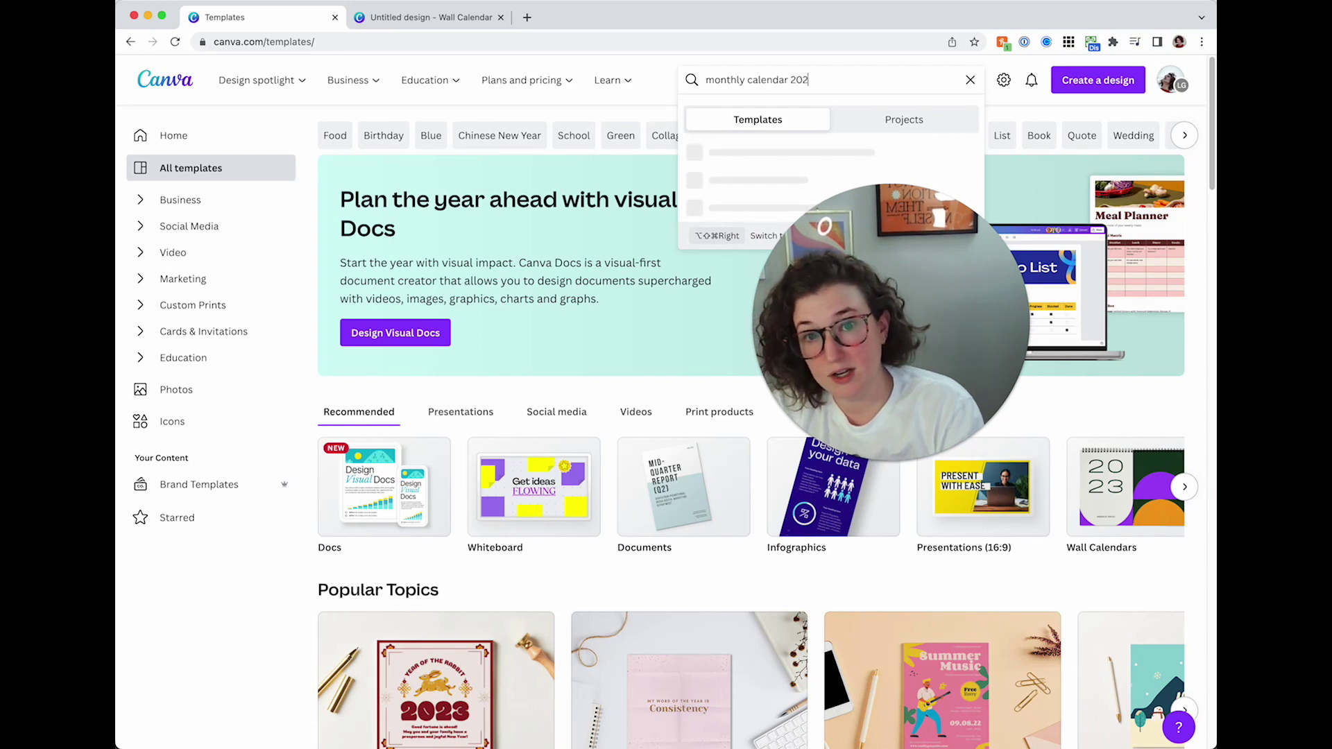
pyautogui.press('Return')
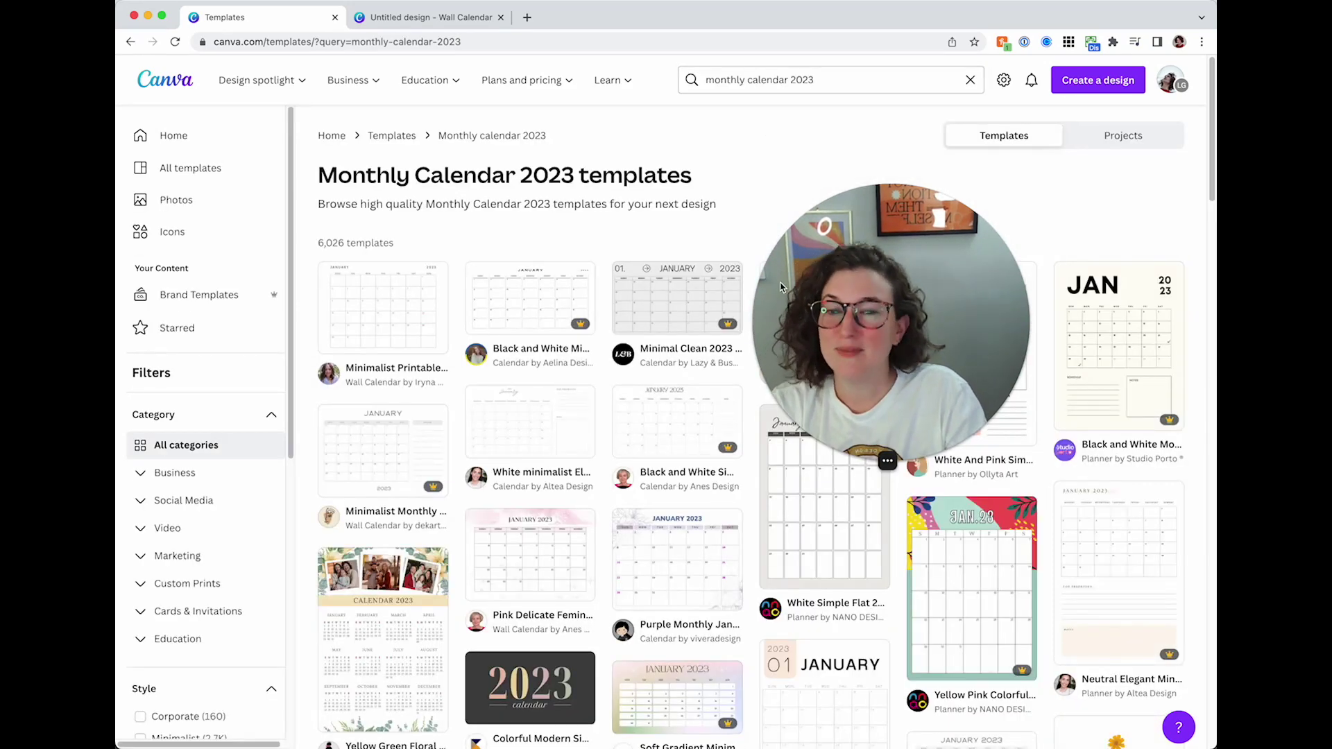
pyautogui.click(172, 473)
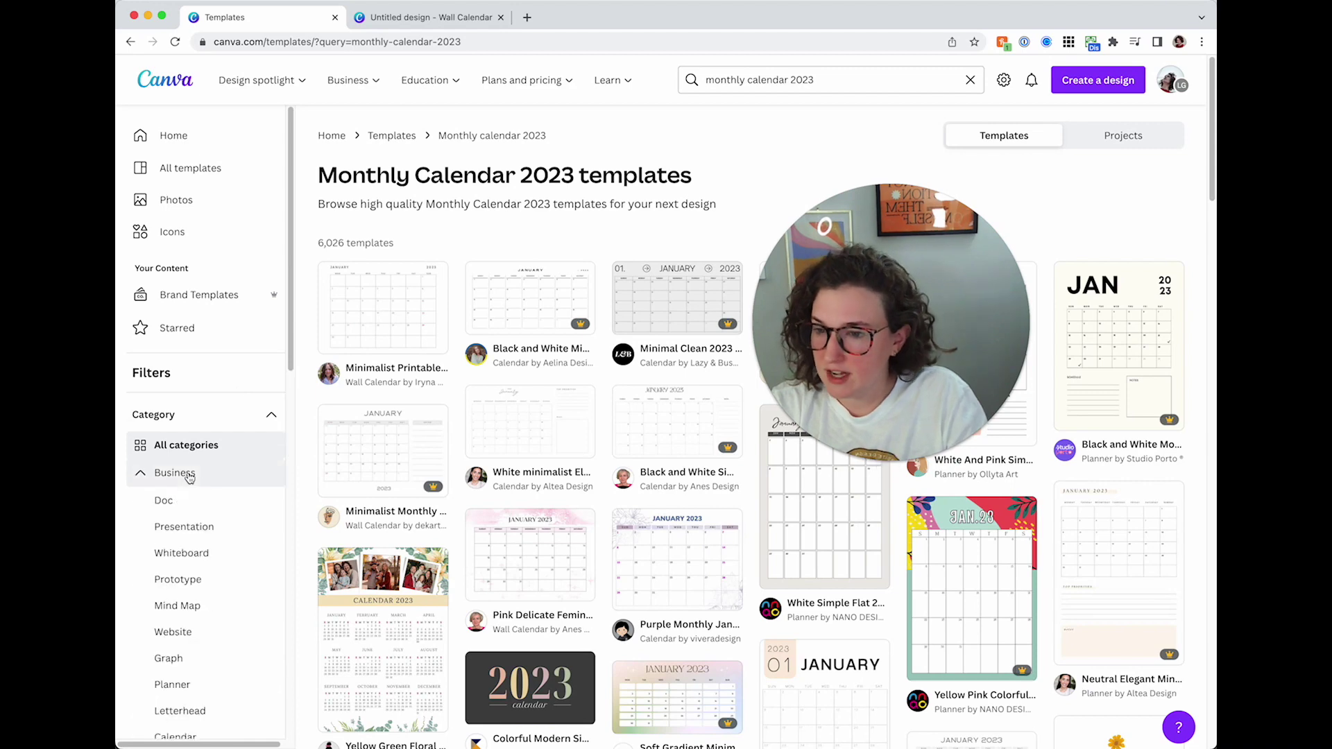
pyautogui.click(204, 502)
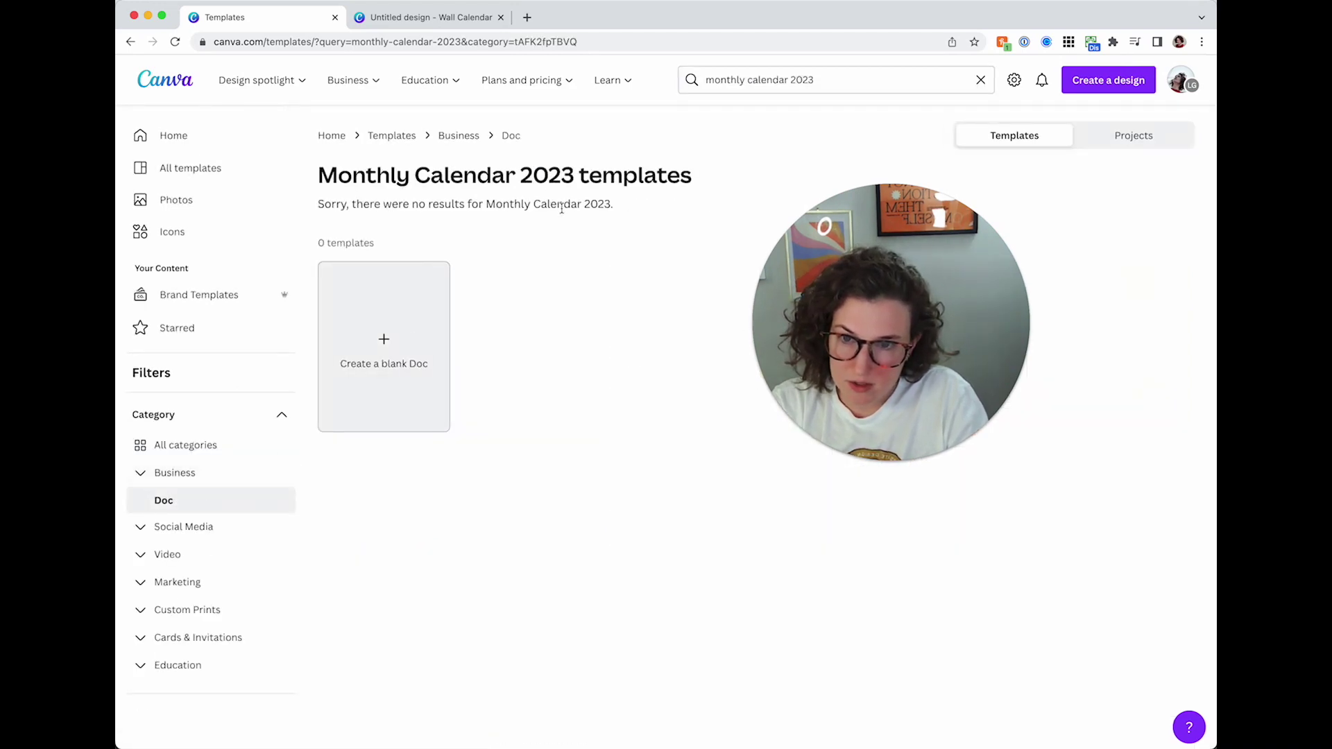
# - Change the search to 'calendar 2023' and return to the Wall Calendar design
pyautogui.doubleClick(802, 79)
pyautogui.click(522, 169)
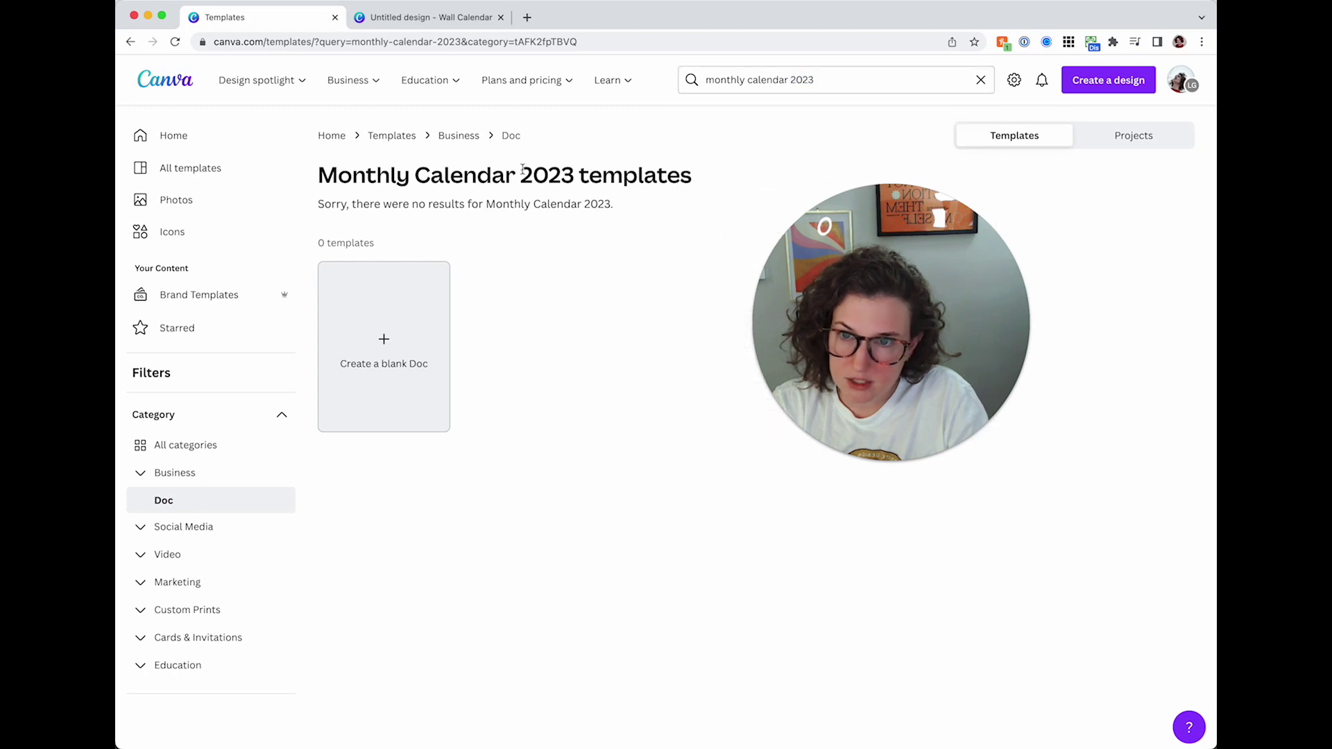
pyautogui.doubleClick(772, 78)
pyautogui.press('BackSpace')
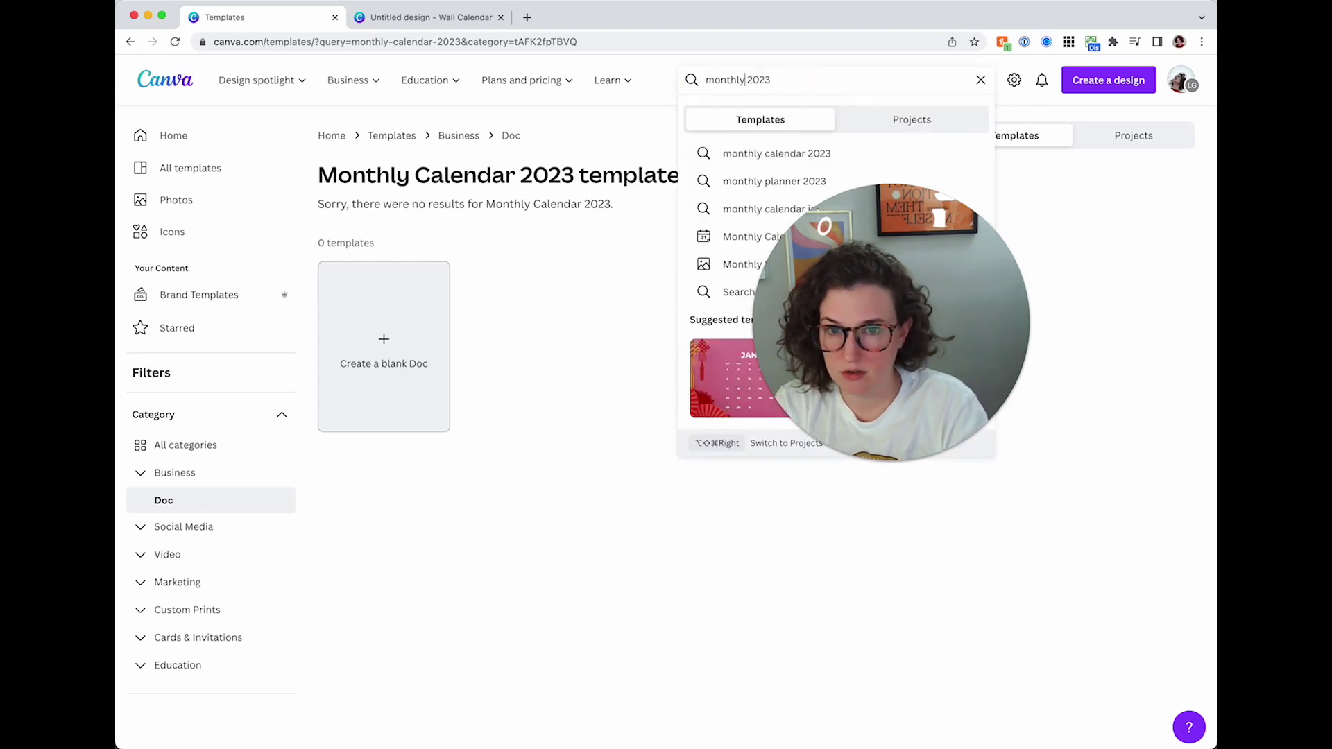
pyautogui.press('super+a')
pyautogui.write('calenda')
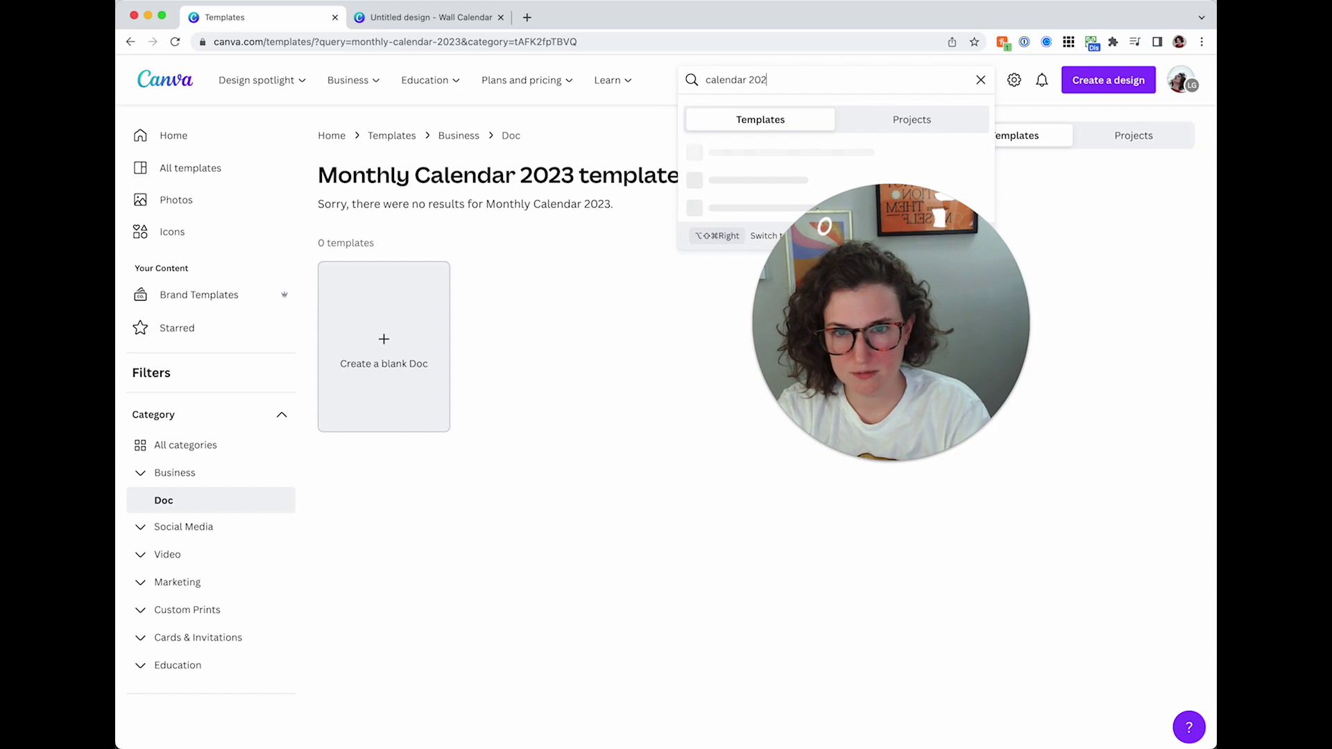
pyautogui.write('r 2023')
pyautogui.press('Return')
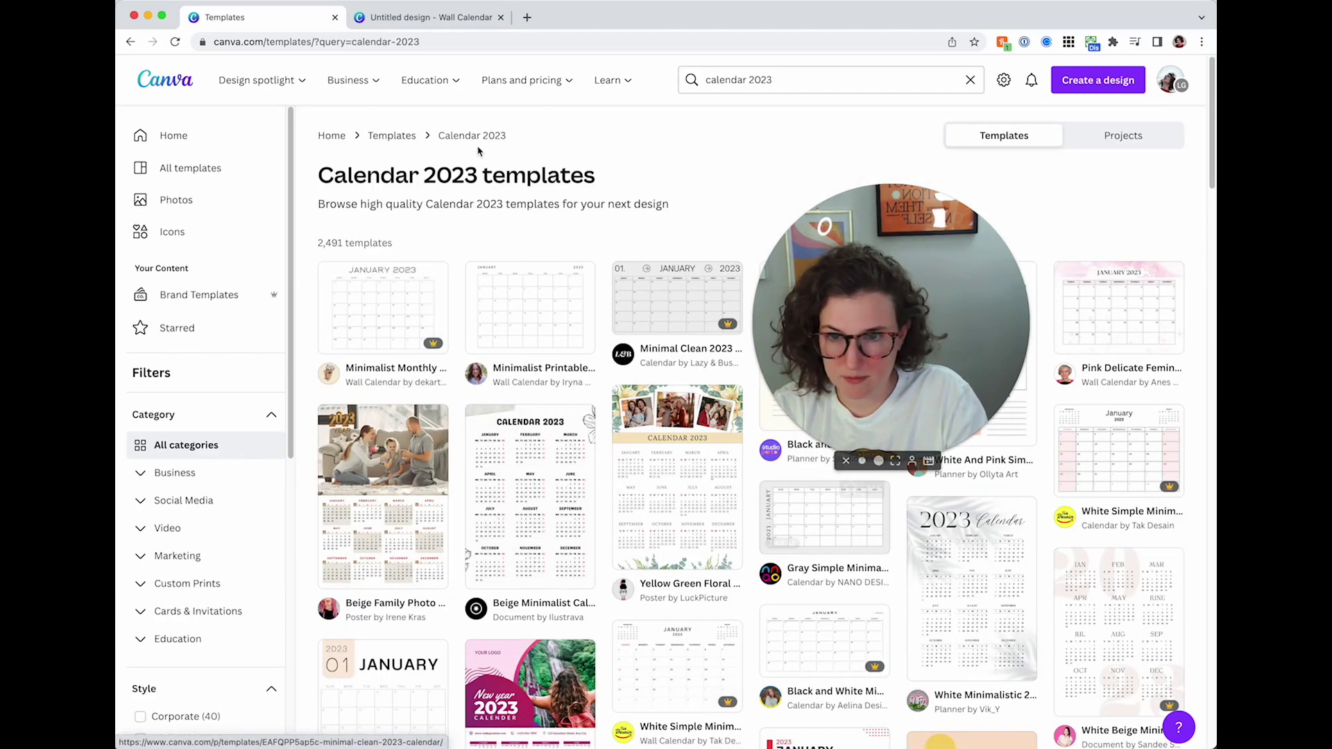
pyautogui.click(411, 20)
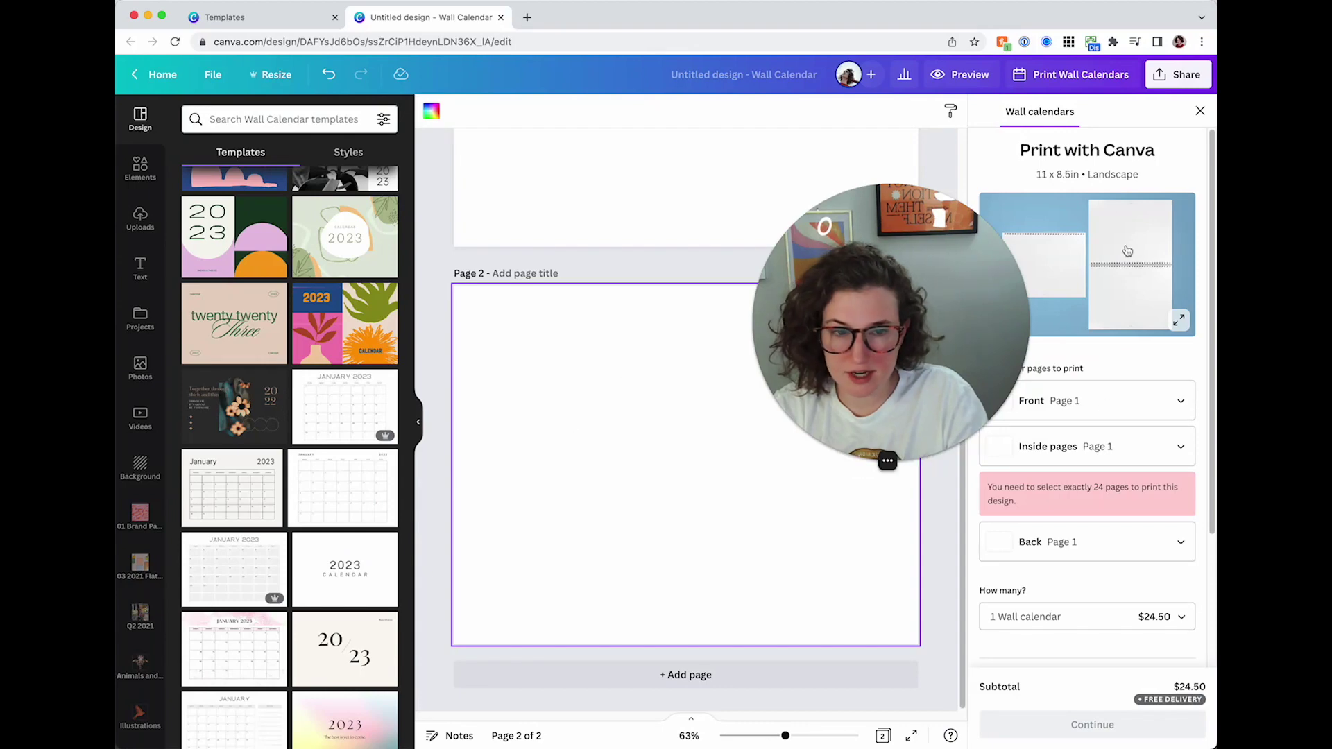
# - Close the Print with Canva panel and bring blank Page 1 back into view
pyautogui.scroll(-2, 305, 513)
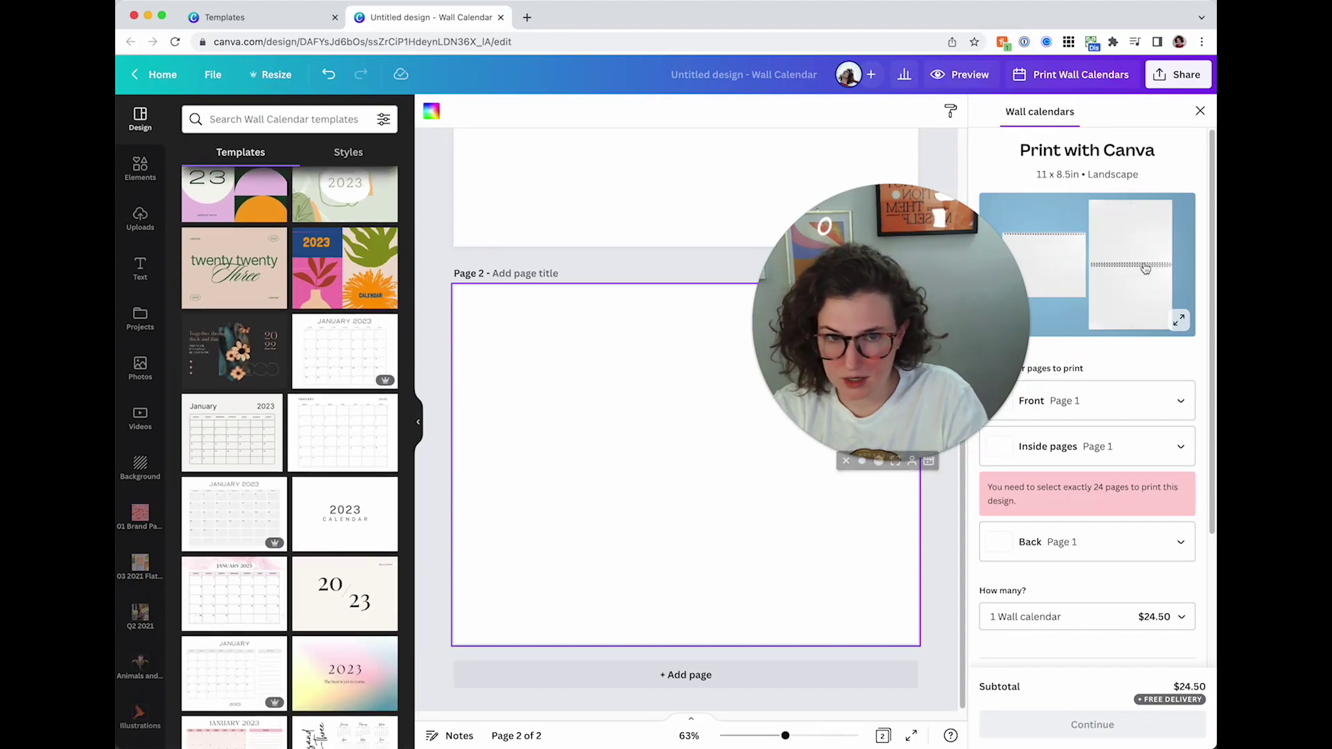
pyautogui.click(1201, 109)
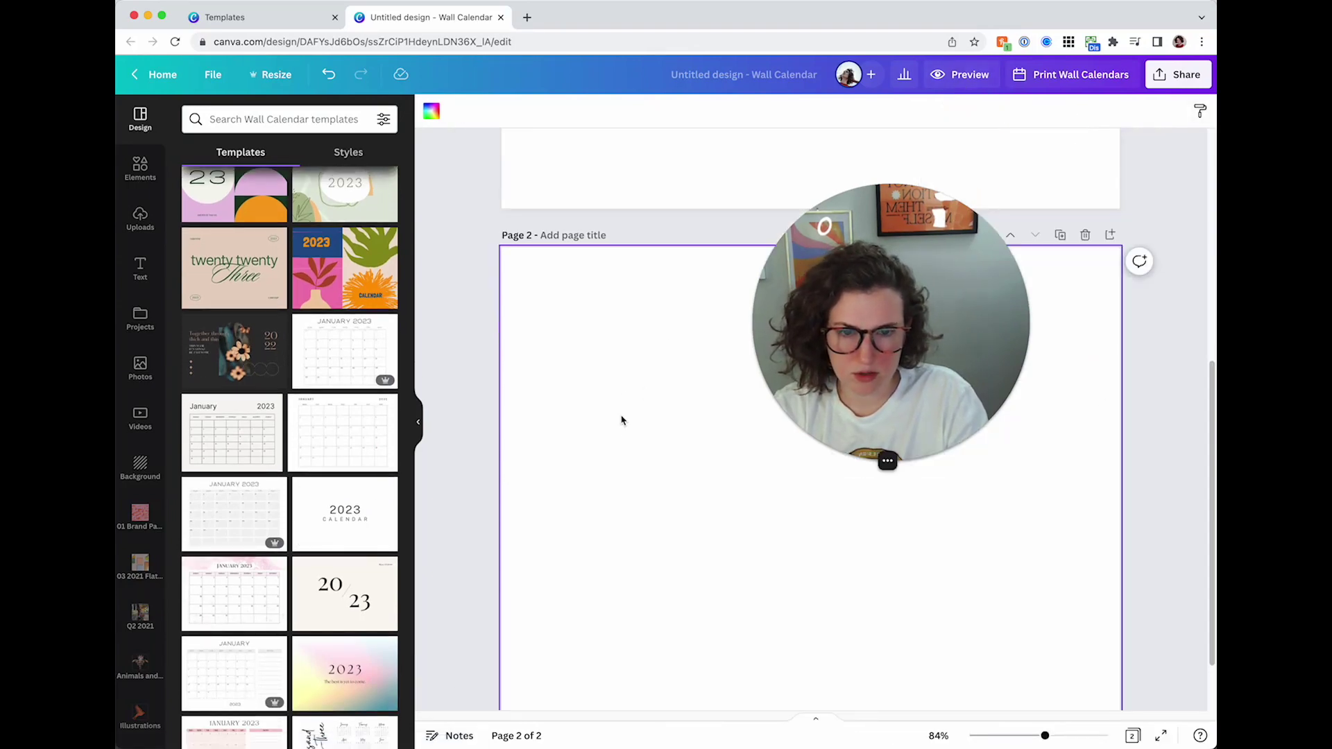
pyautogui.scroll(6, 619, 422)
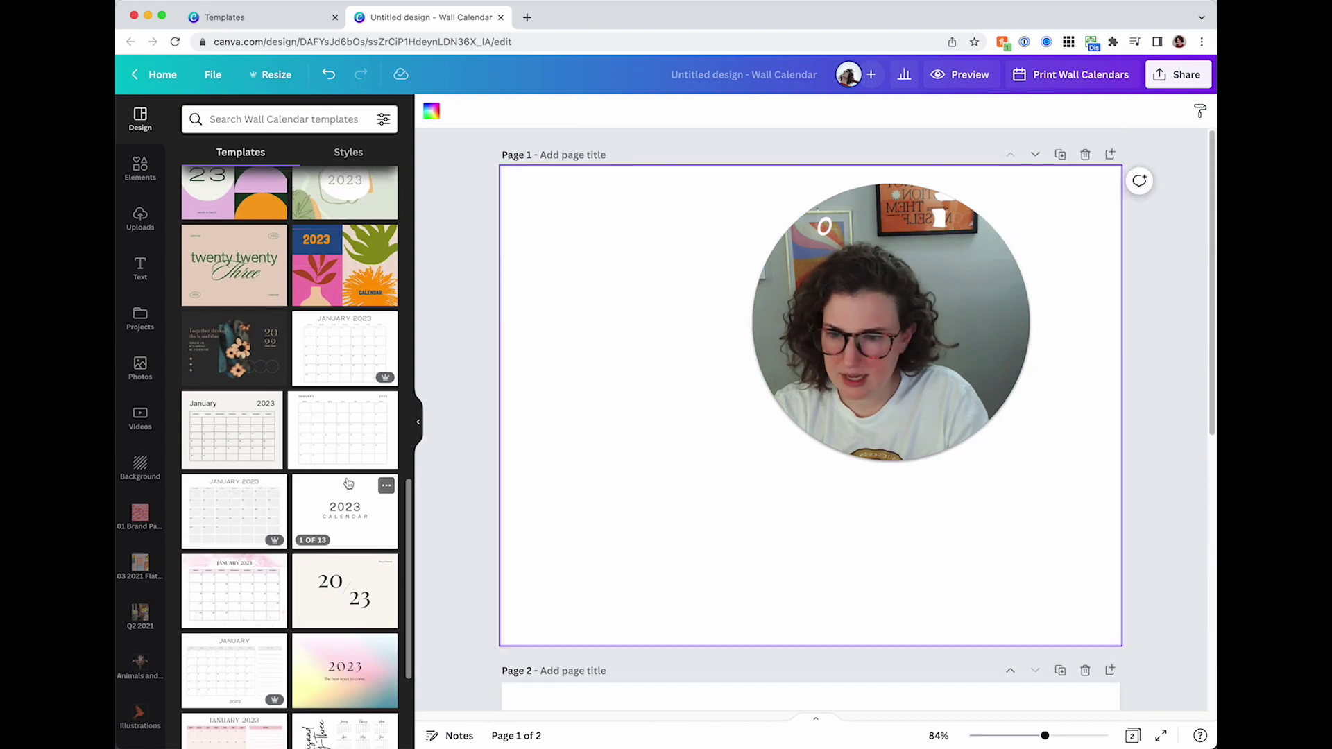
pyautogui.moveTo(347, 419)
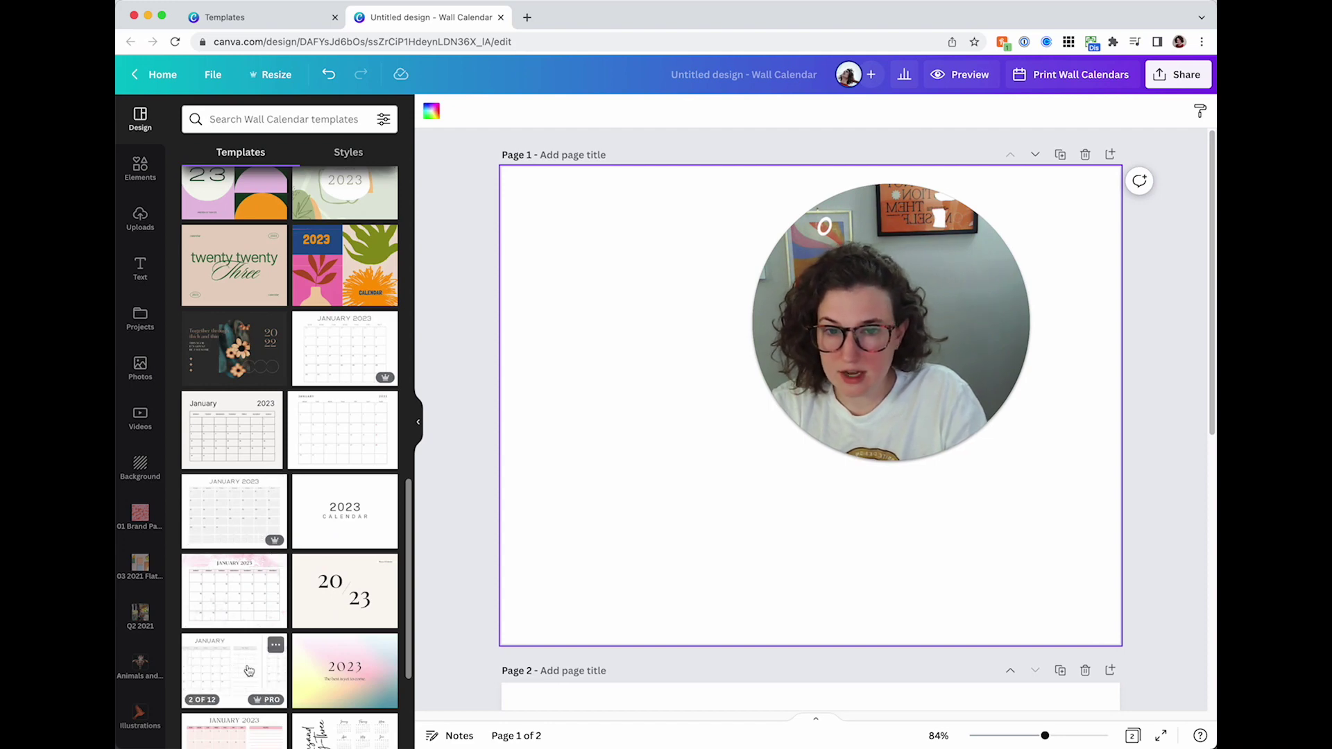
# - Scroll the Wall Calendar templates to find the Pink Minimalist Year 2023 calendar
pyautogui.scroll(-3, 248, 669)
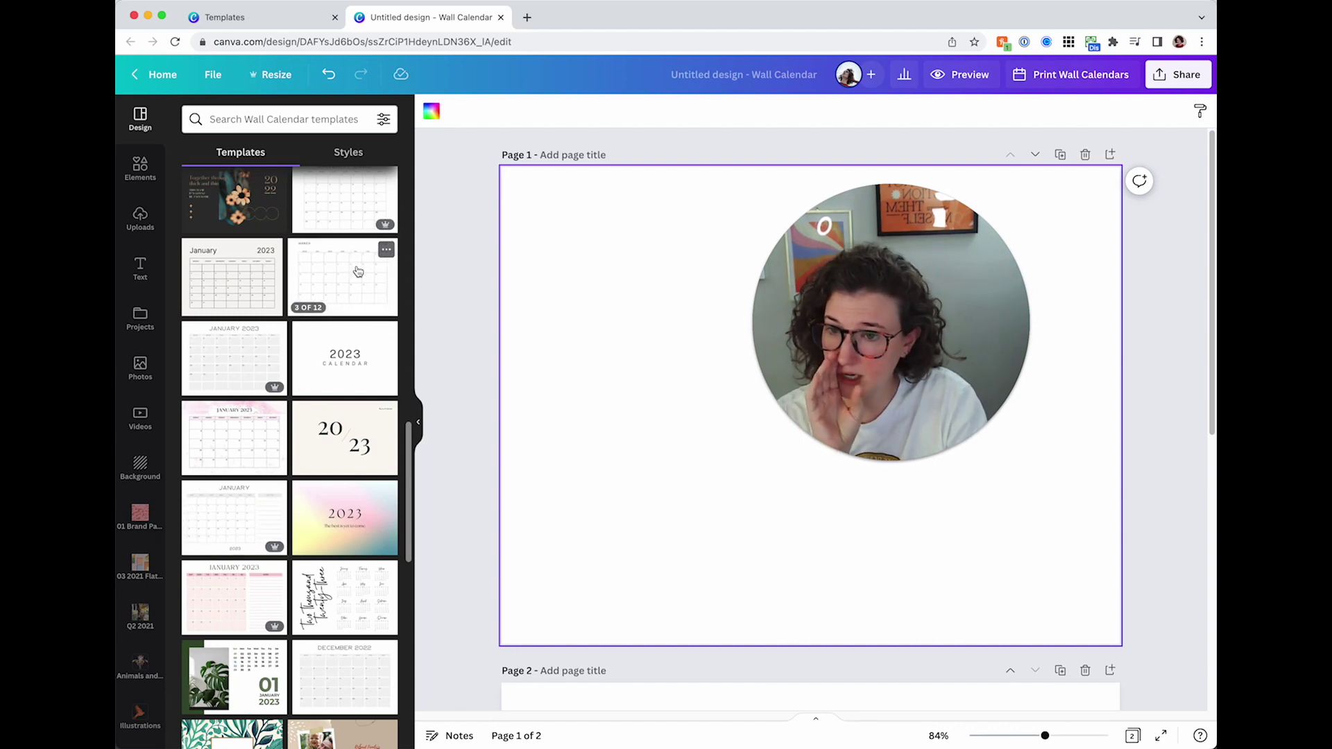
pyautogui.scroll(2, 339, 278)
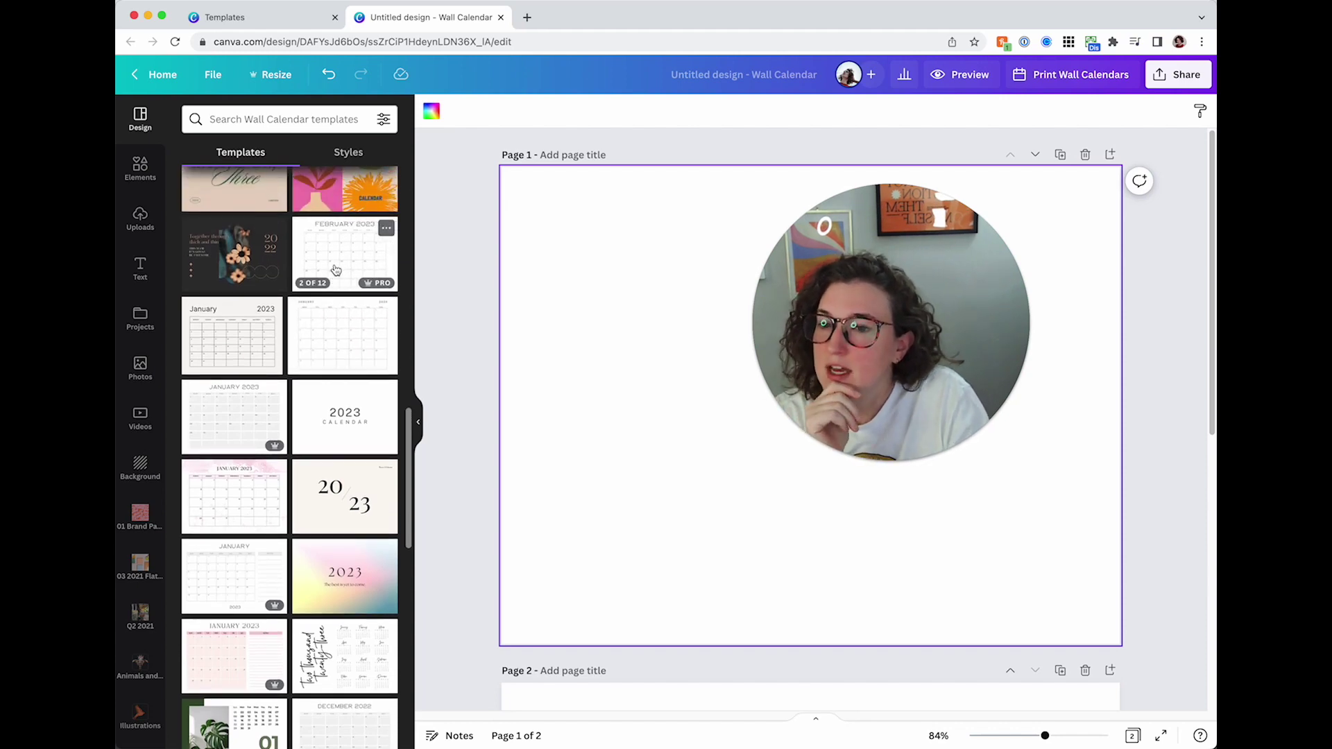
pyautogui.scroll(-5, 362, 604)
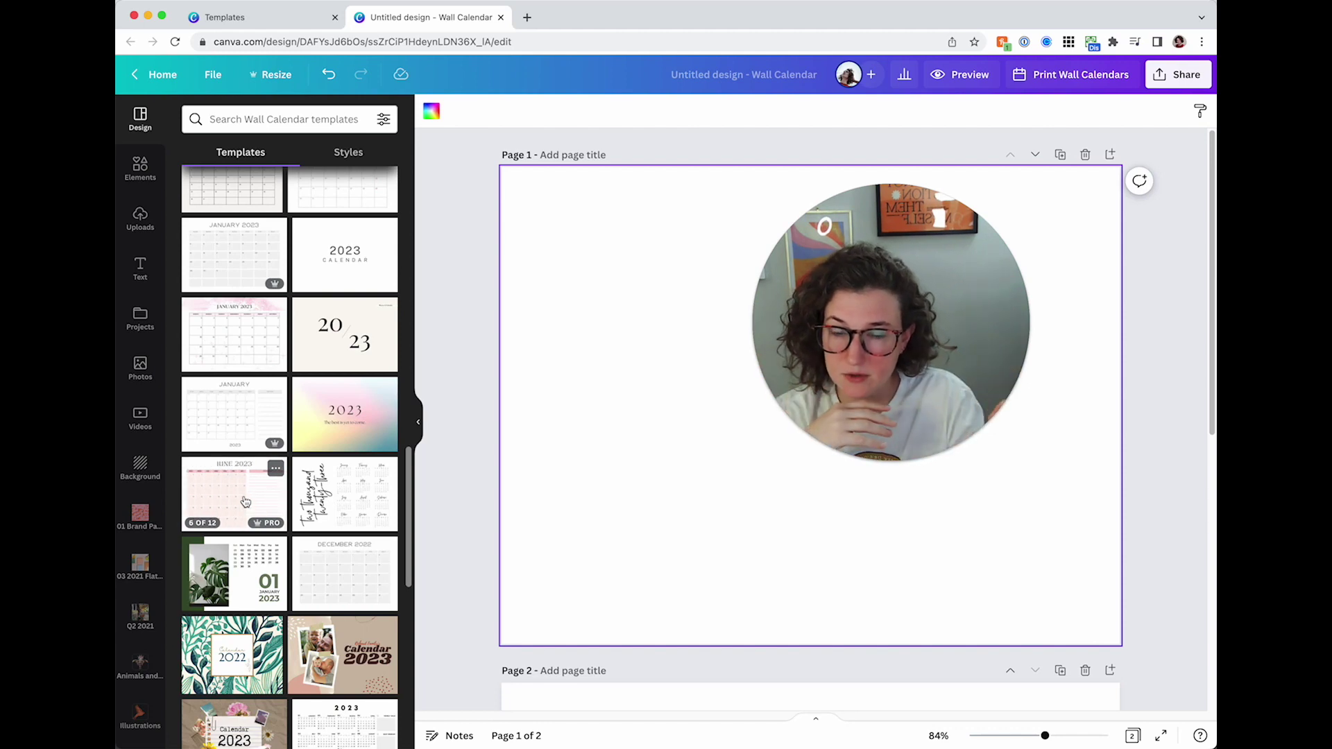
pyautogui.scroll(-1, 243, 499)
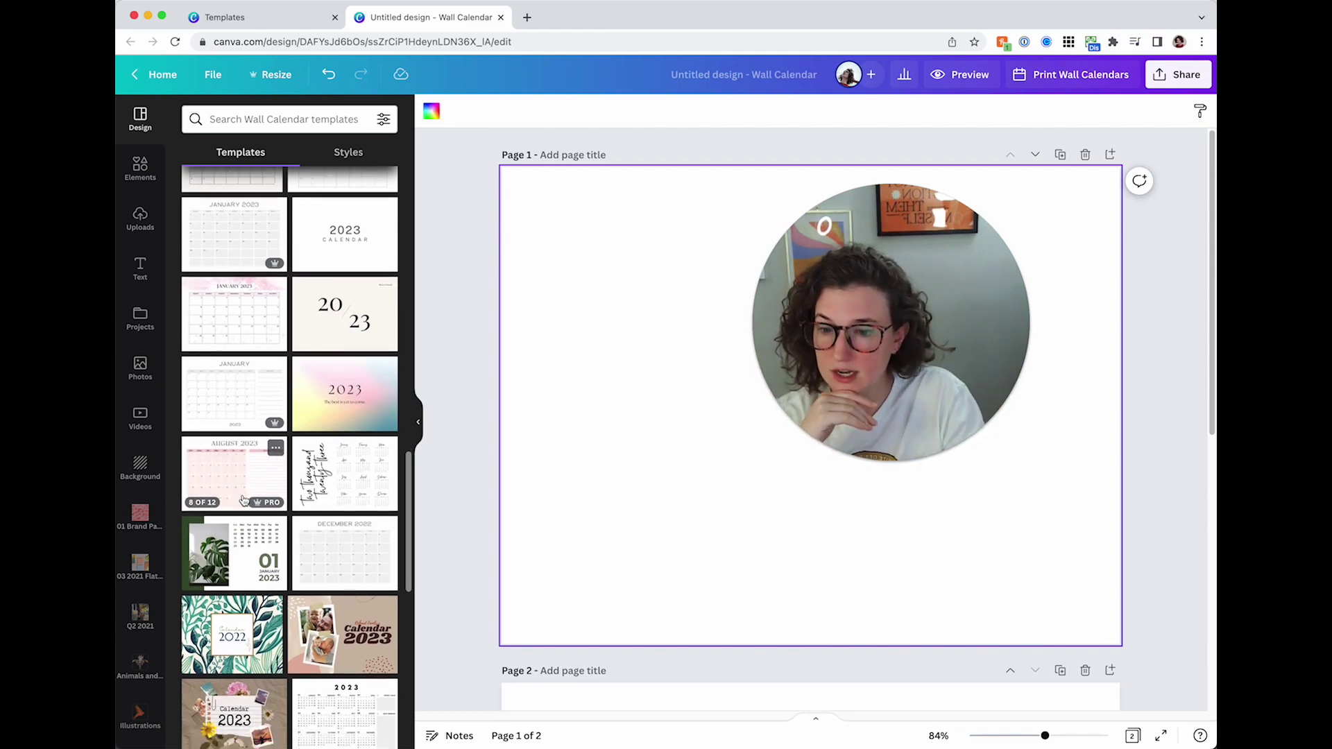
pyautogui.scroll(-5, 243, 499)
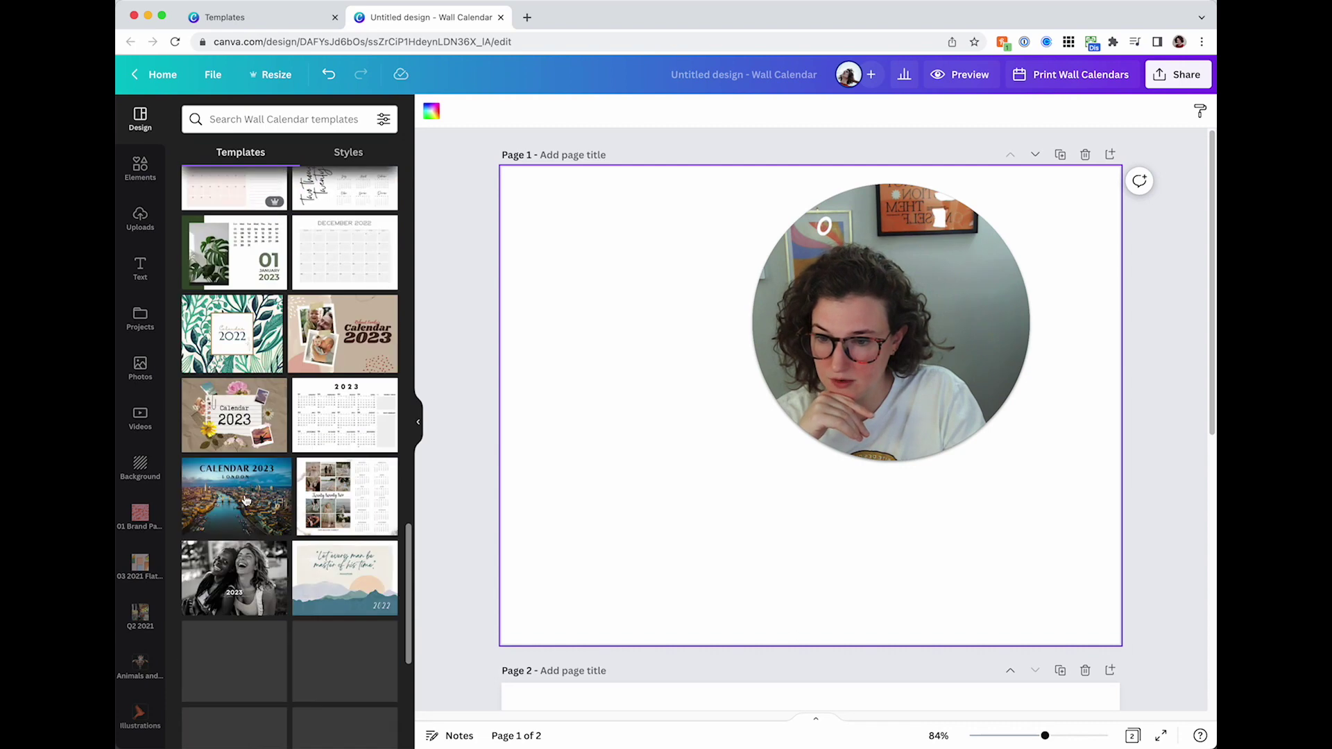
pyautogui.scroll(-5, 245, 499)
# - Apply the Pink Minimalist January 2023 page to page 1 and check its day squares
pyautogui.click(260, 620)
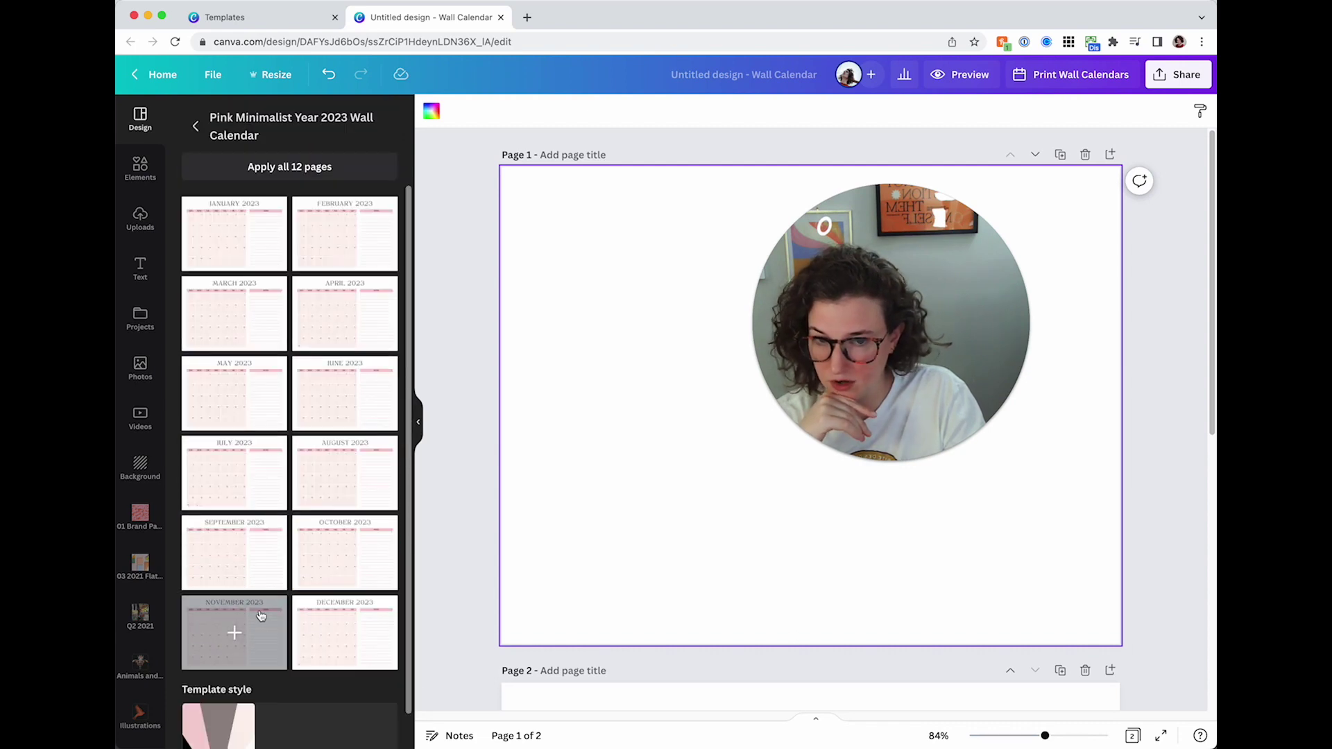
pyautogui.click(234, 234)
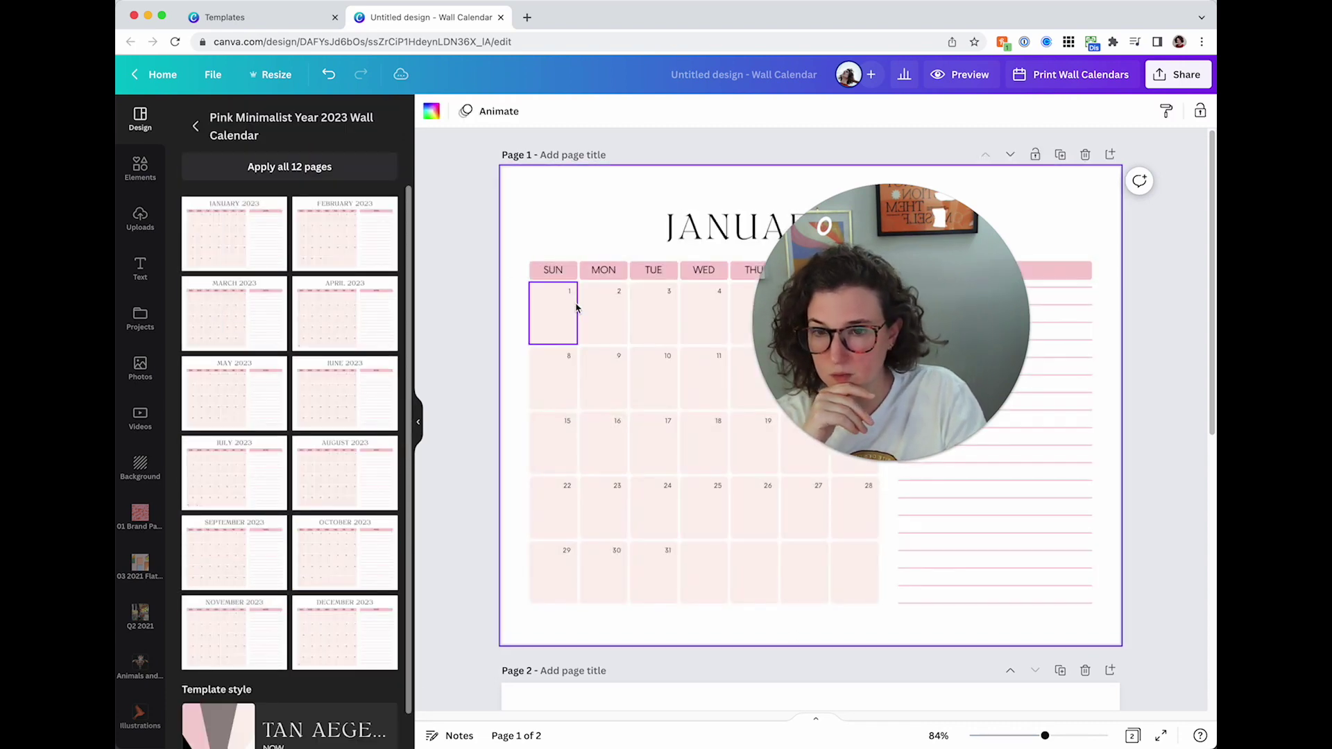
pyautogui.click(574, 309)
pyautogui.click(598, 329)
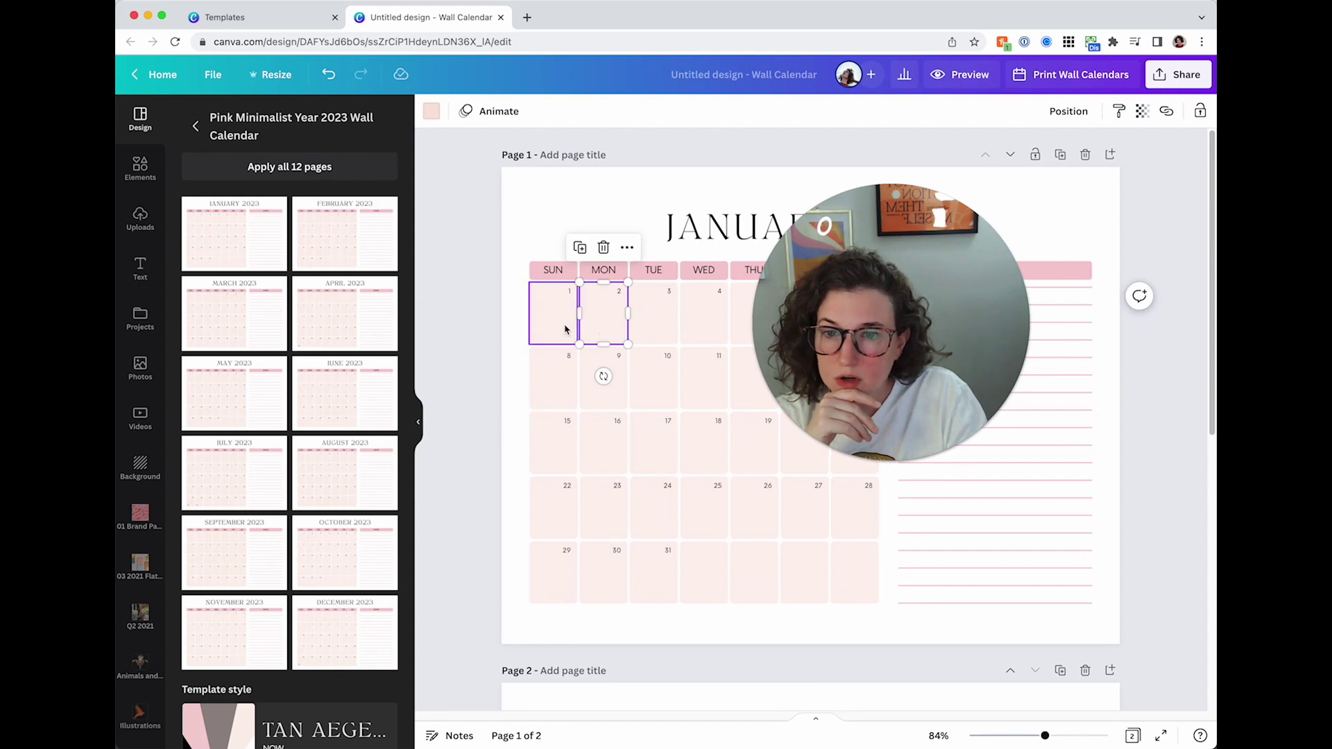
pyautogui.click(565, 330)
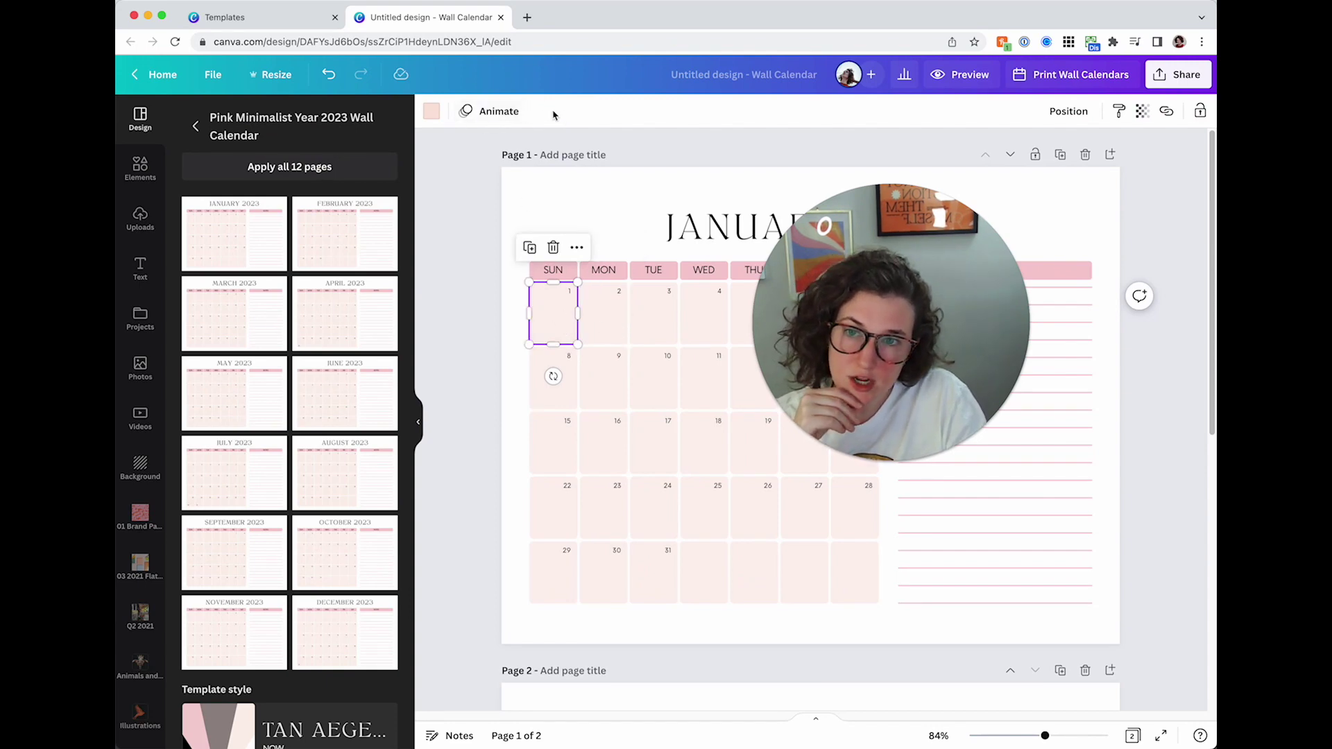
pyautogui.click(588, 322)
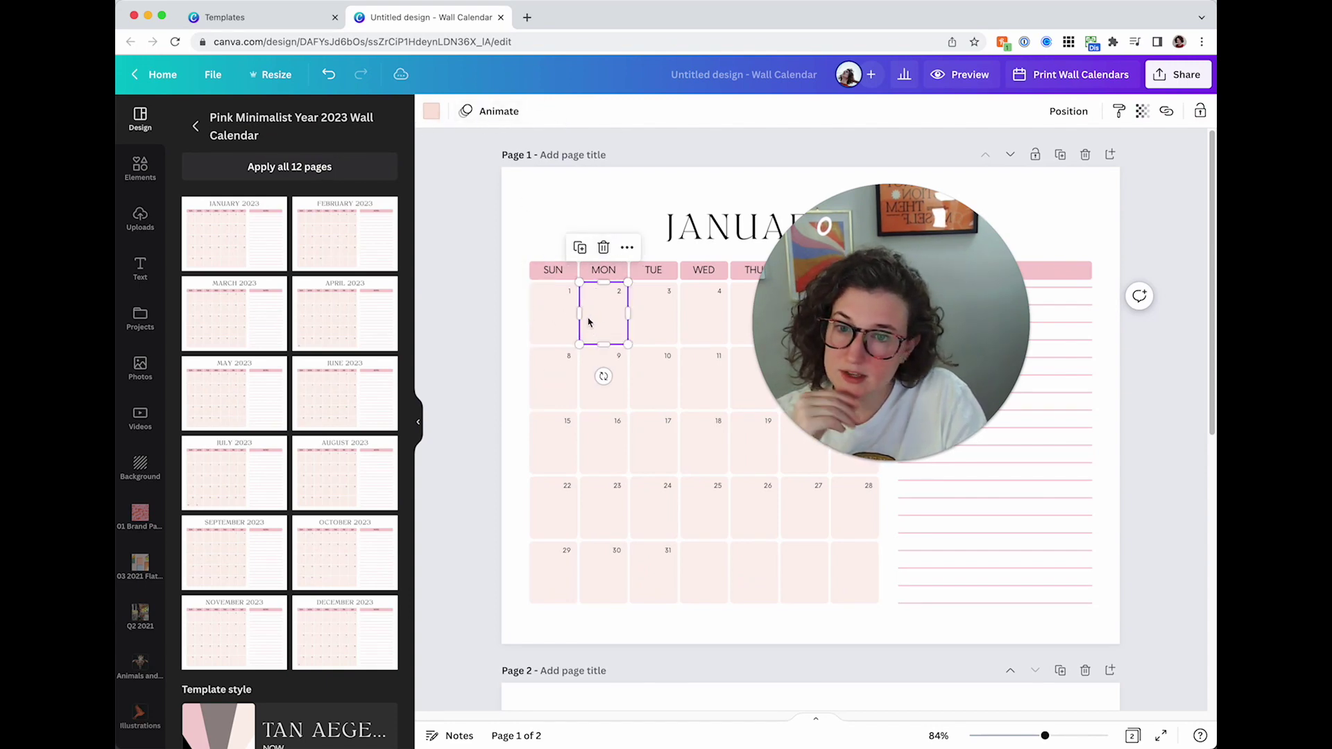
pyautogui.click(190, 127)
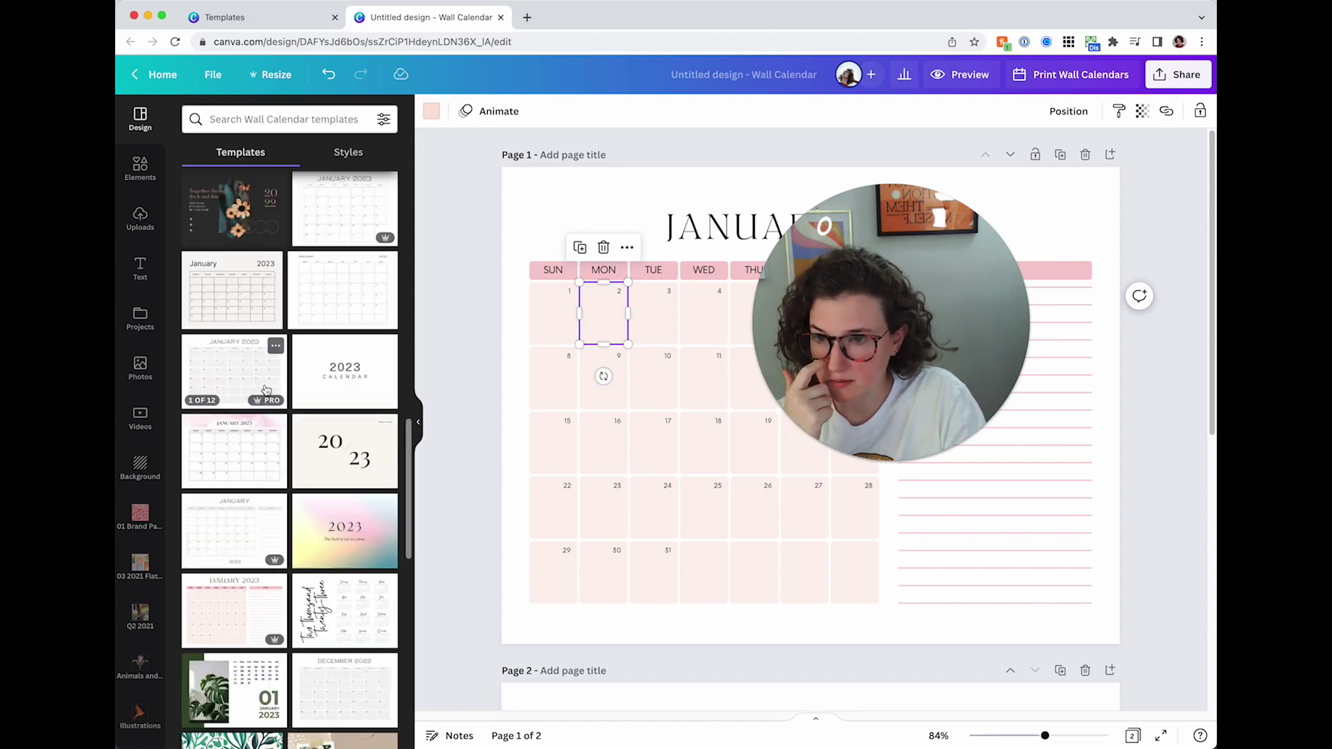
# - Search 'calendar with notes' and apply a minimalist January page to page 1
pyautogui.scroll(-15, 266, 389)
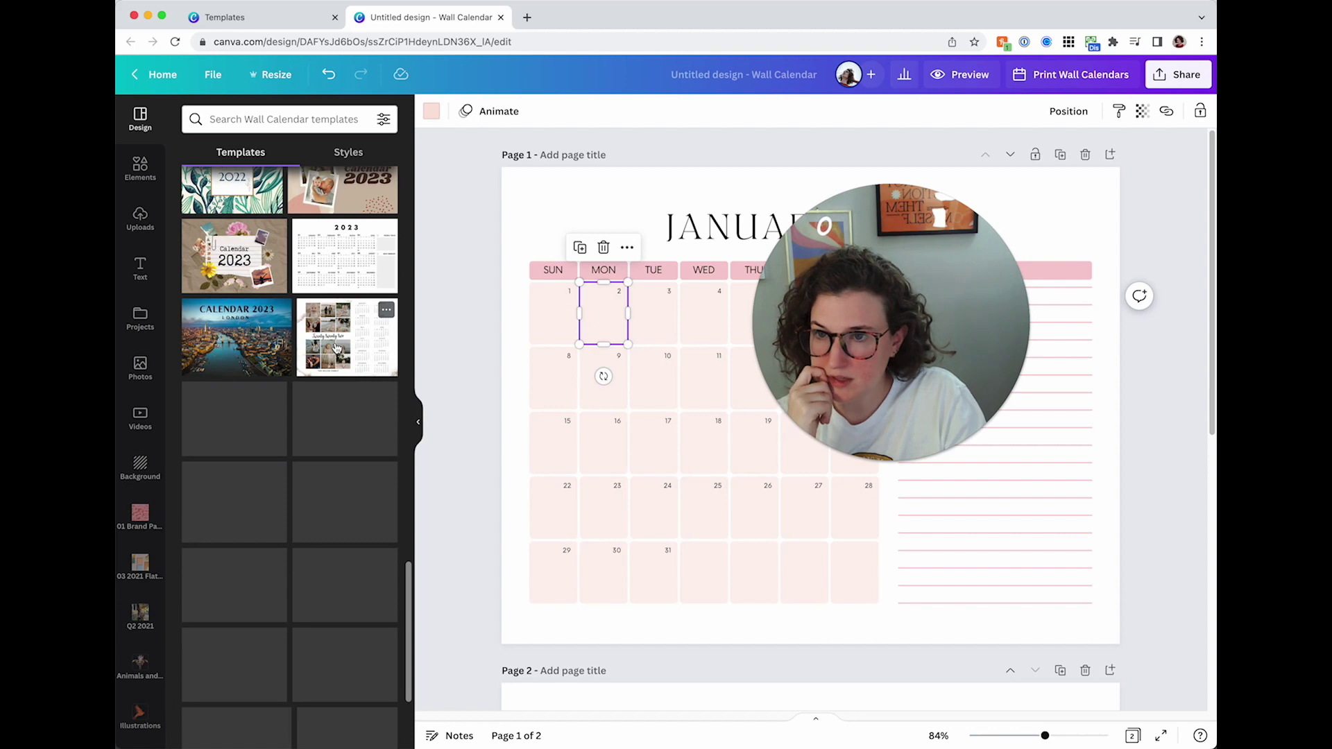
pyautogui.click(263, 110)
pyautogui.write('c')
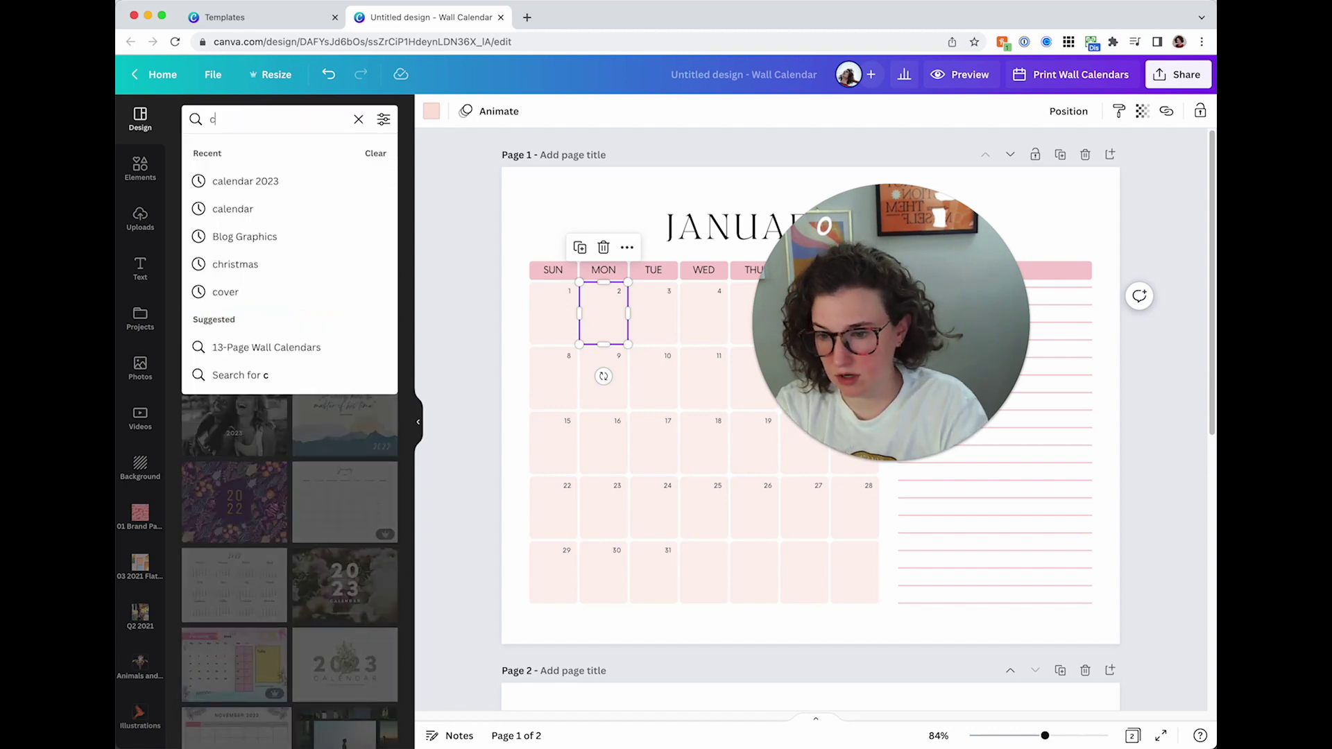
pyautogui.write('alendar with notes')
pyautogui.press('Return')
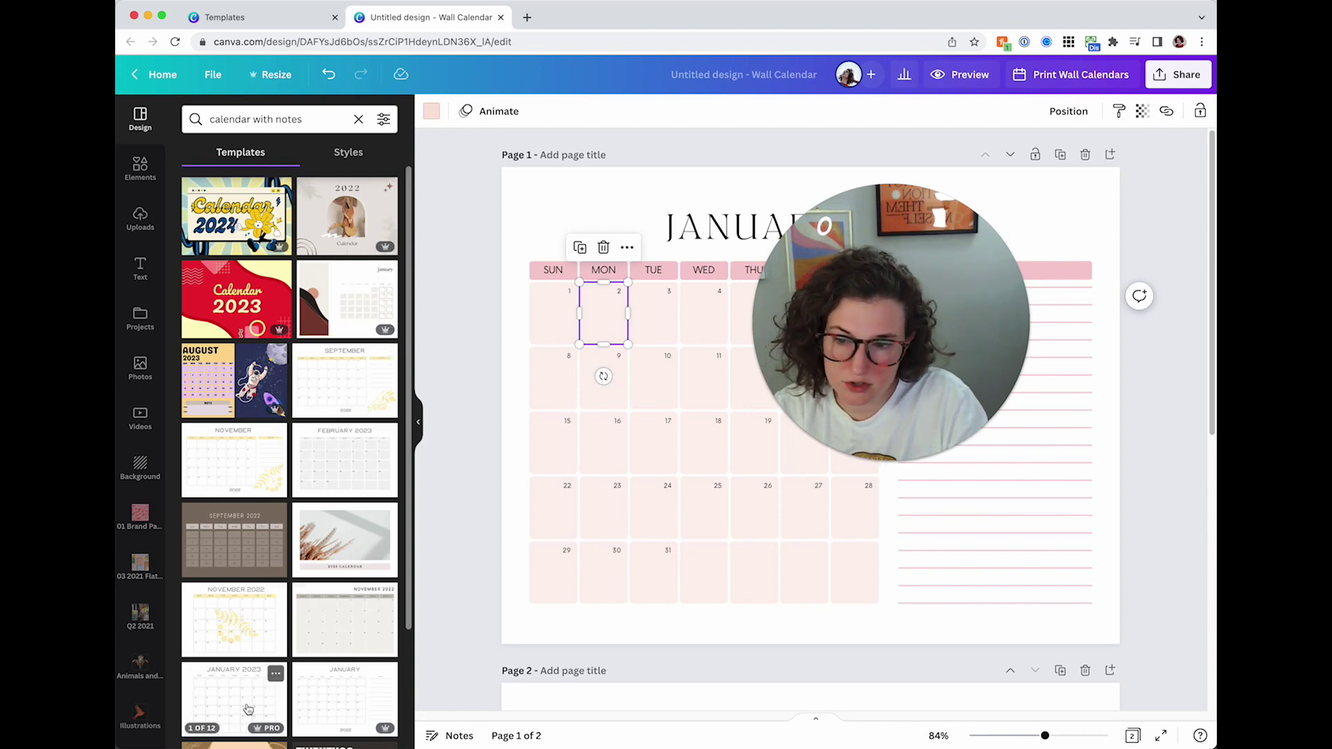
pyautogui.scroll(-2, 248, 709)
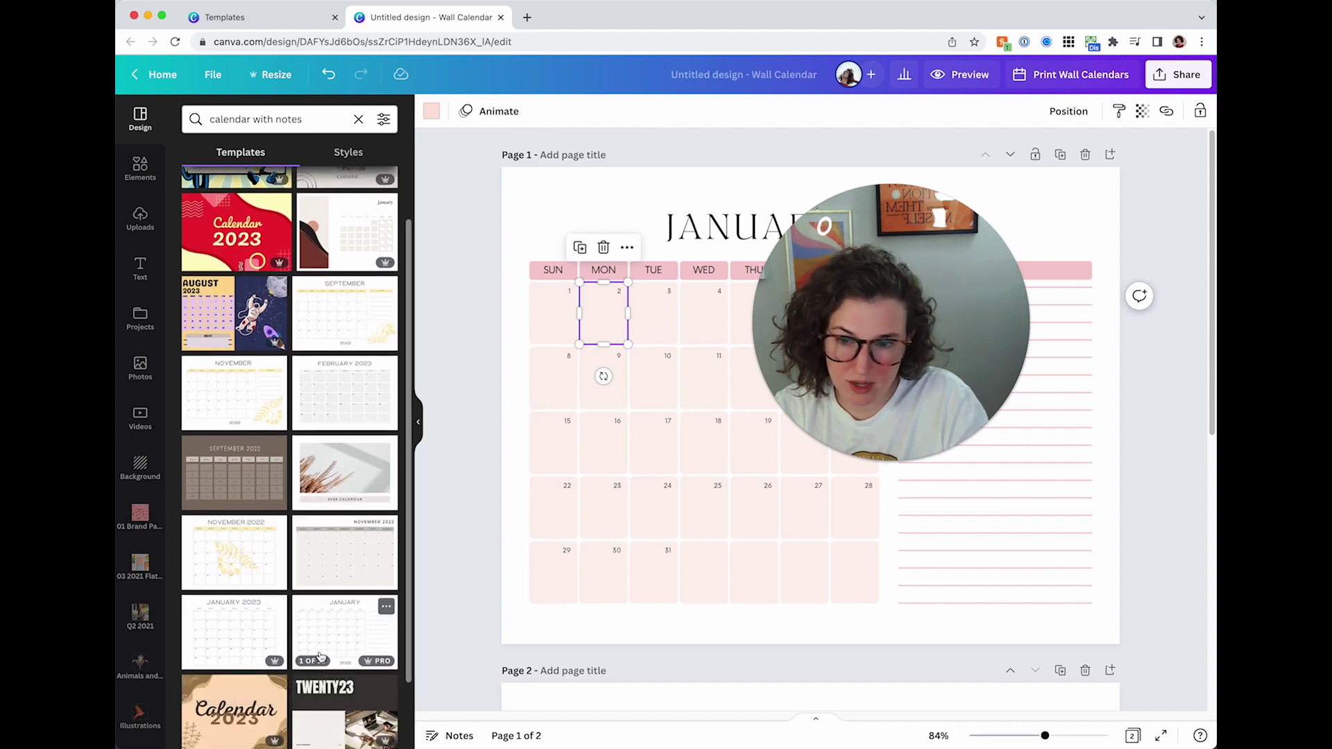
pyautogui.scroll(-2, 350, 647)
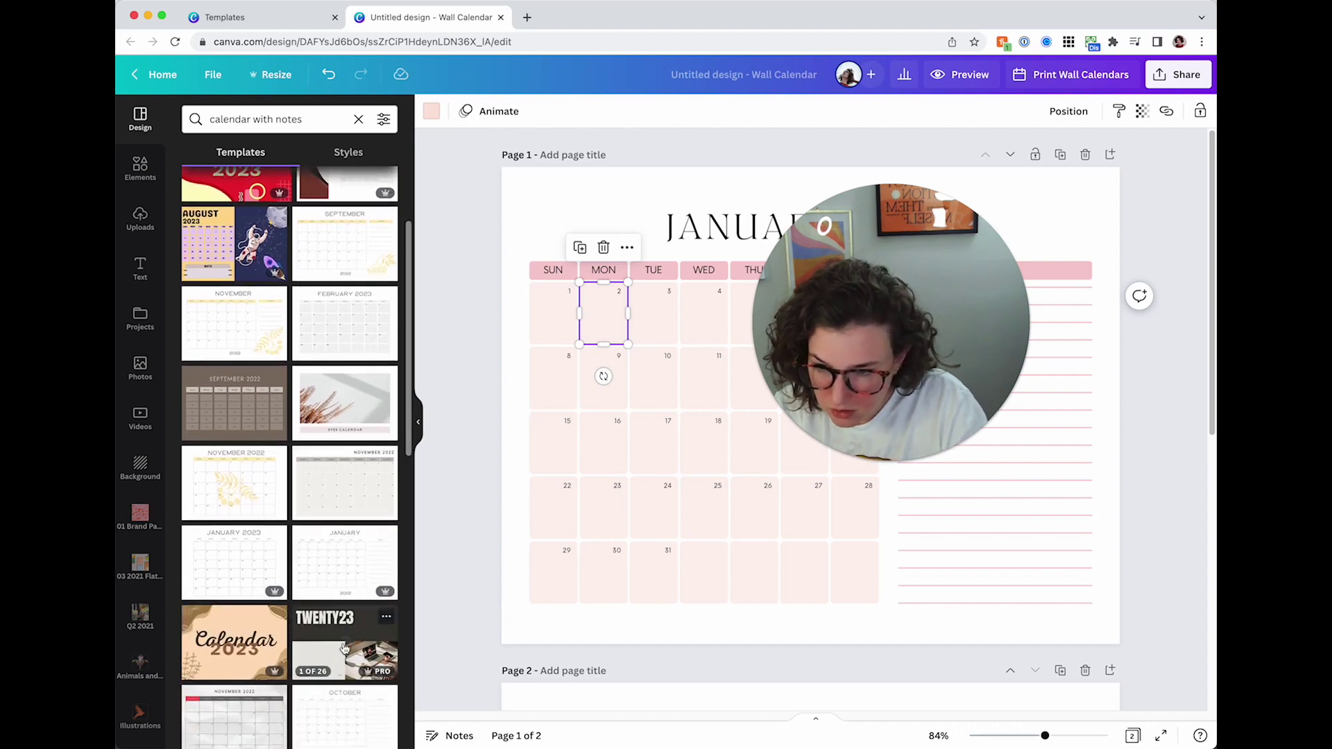
pyautogui.click(345, 593)
pyautogui.click(229, 246)
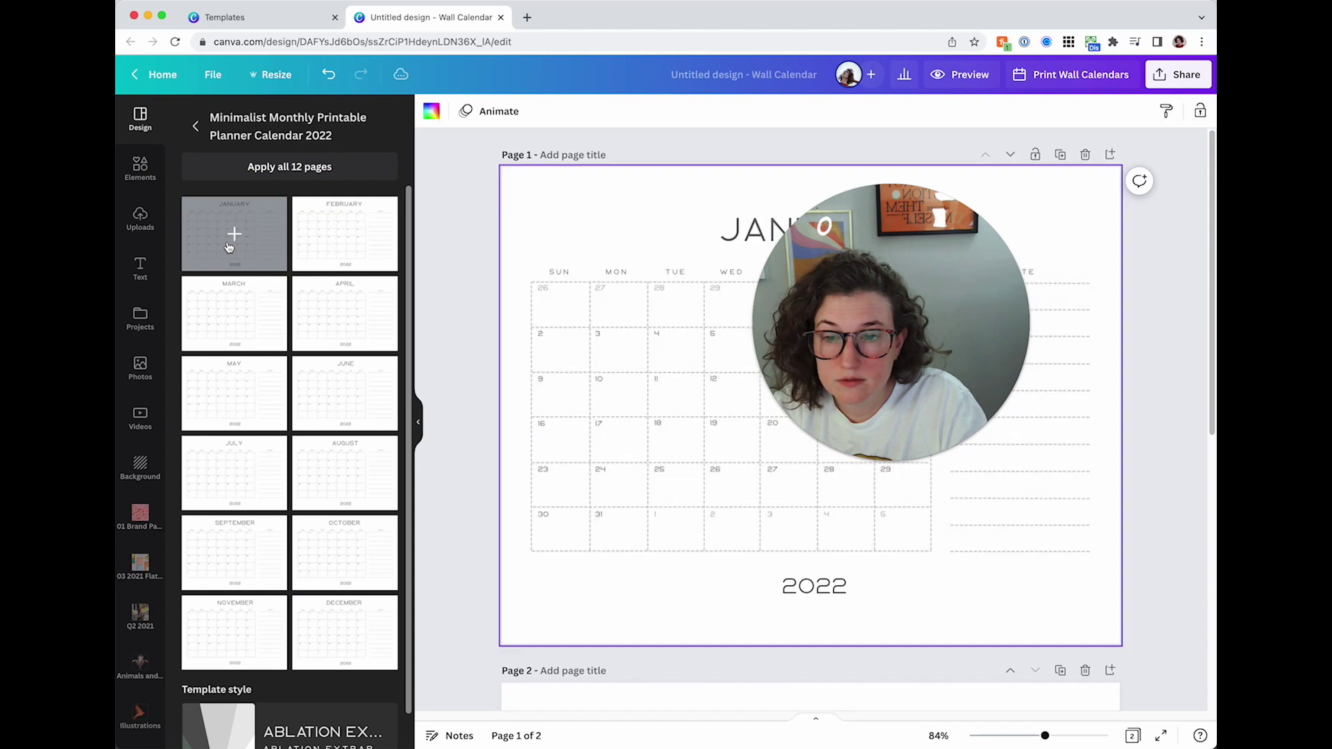
# - Add '2023' to the search and open the Black and White Minimal 2023 template's 12 pages
pyautogui.scroll(-1, 347, 472)
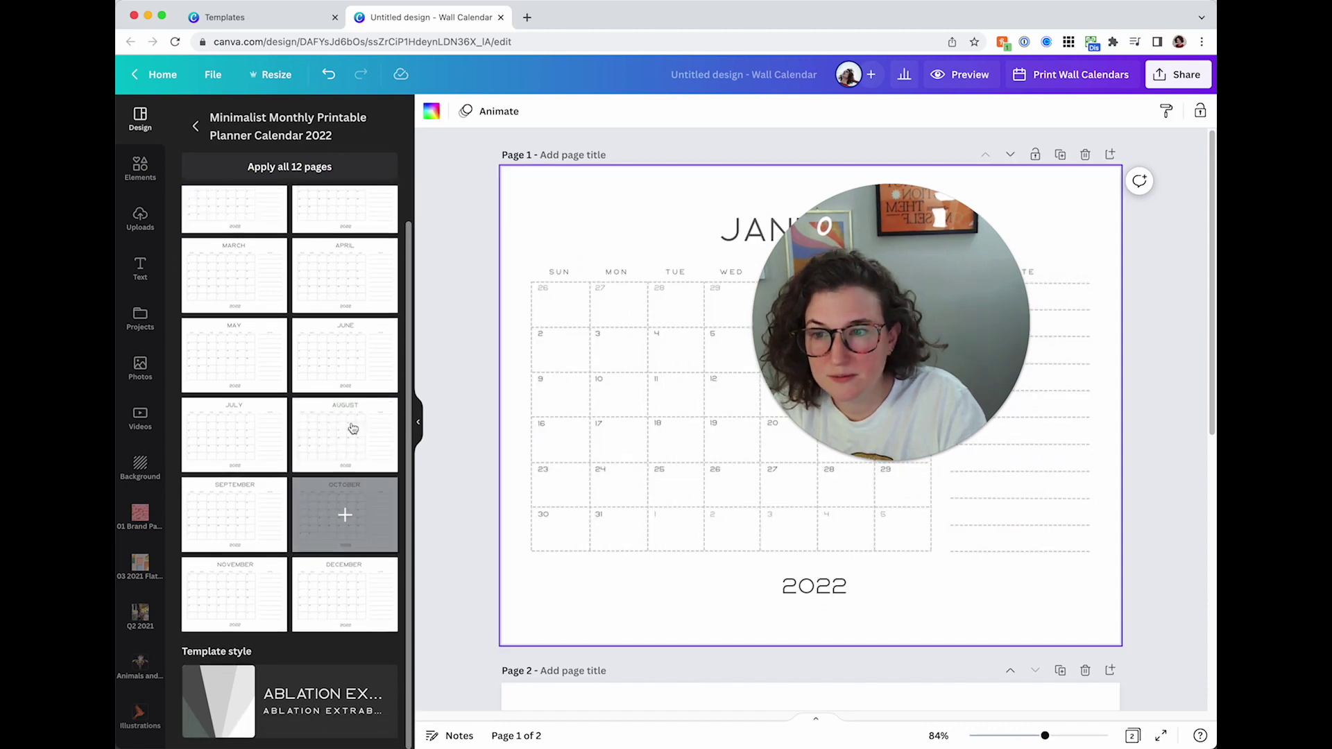
pyautogui.click(194, 124)
pyautogui.scroll(-5, 343, 642)
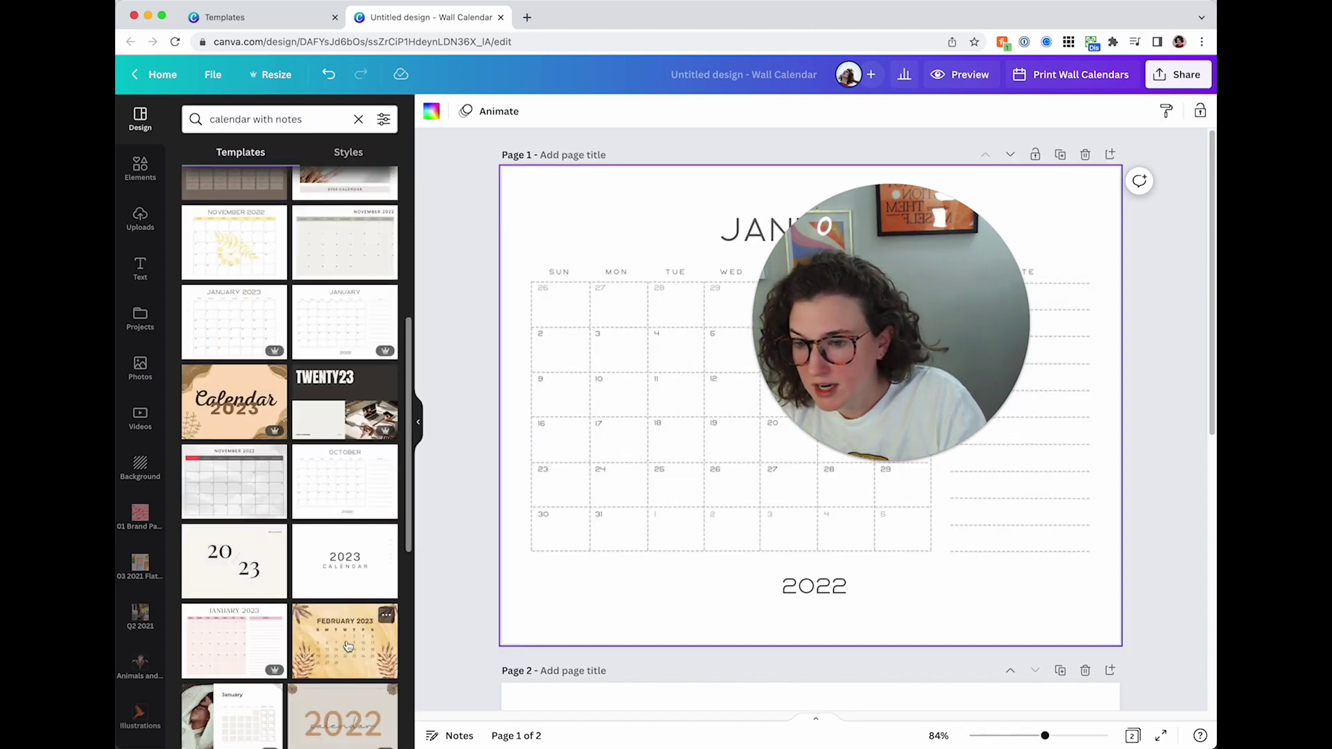
pyautogui.scroll(-2, 347, 624)
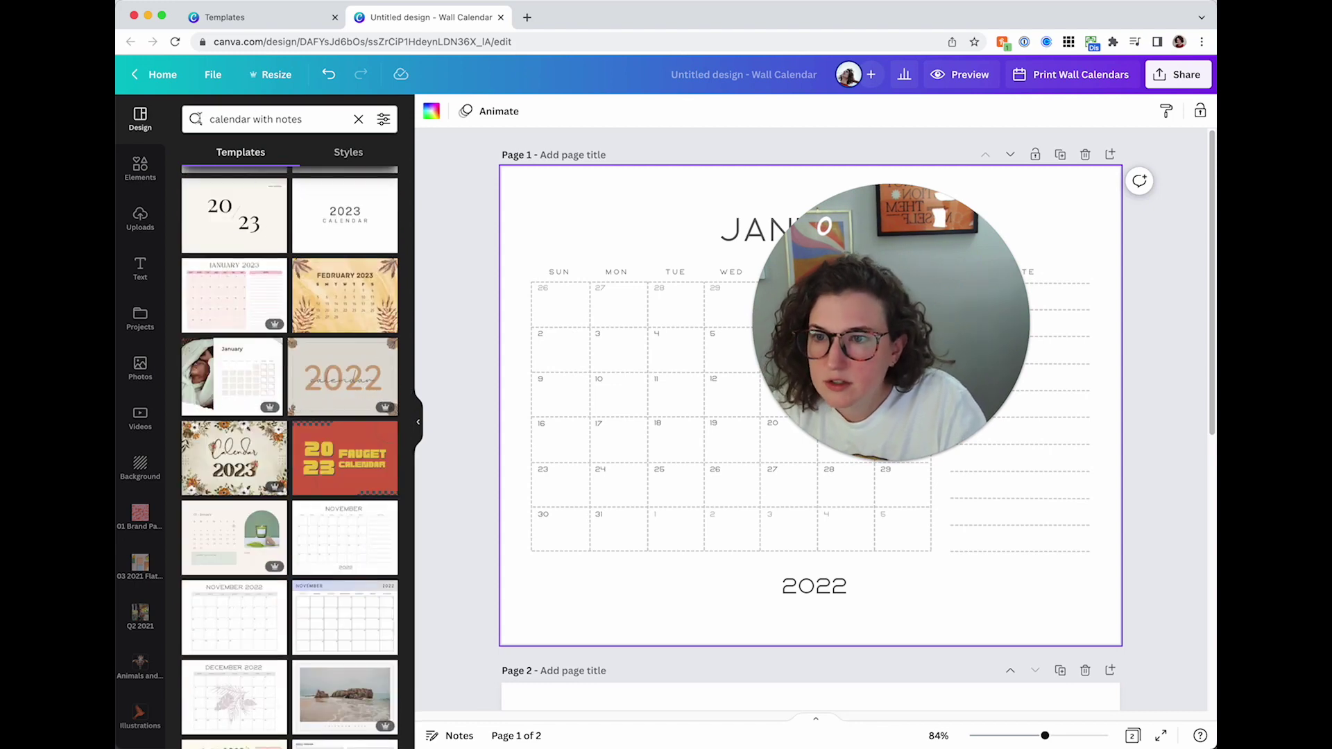
pyautogui.click(211, 119)
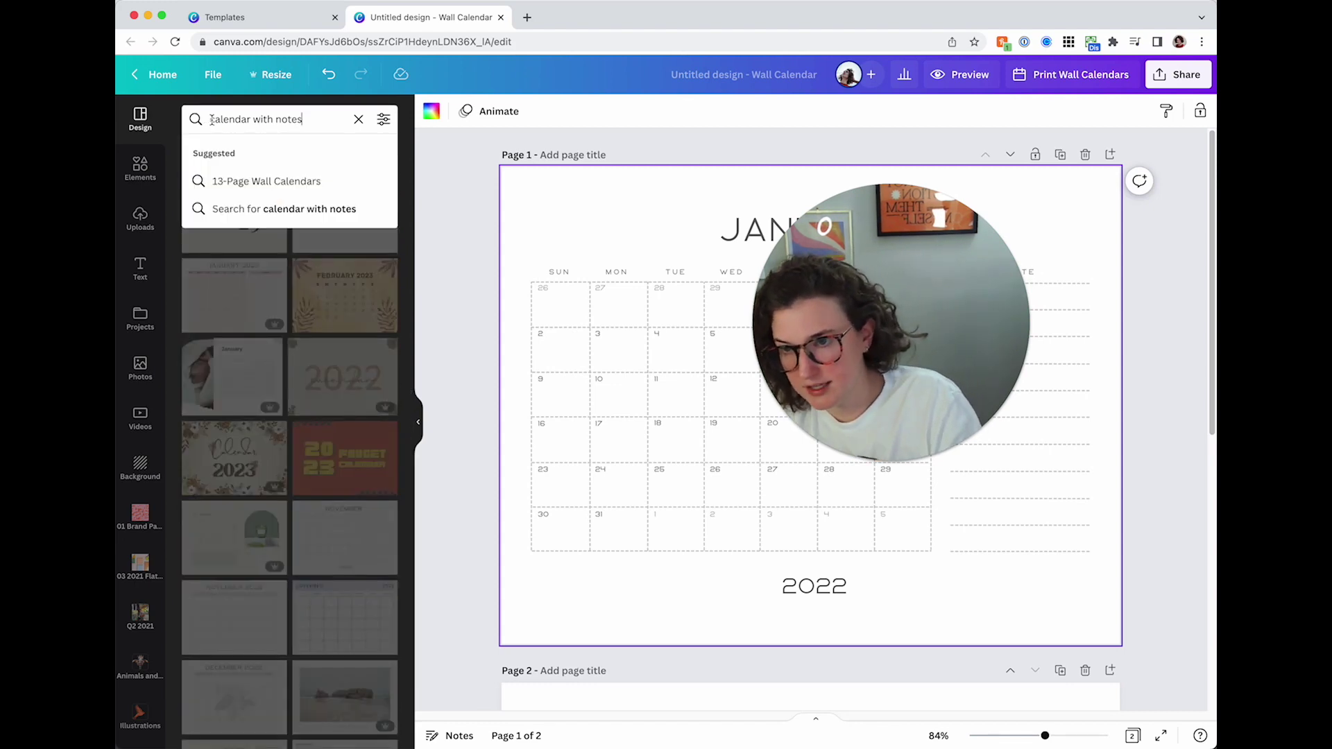
pyautogui.write('2023')
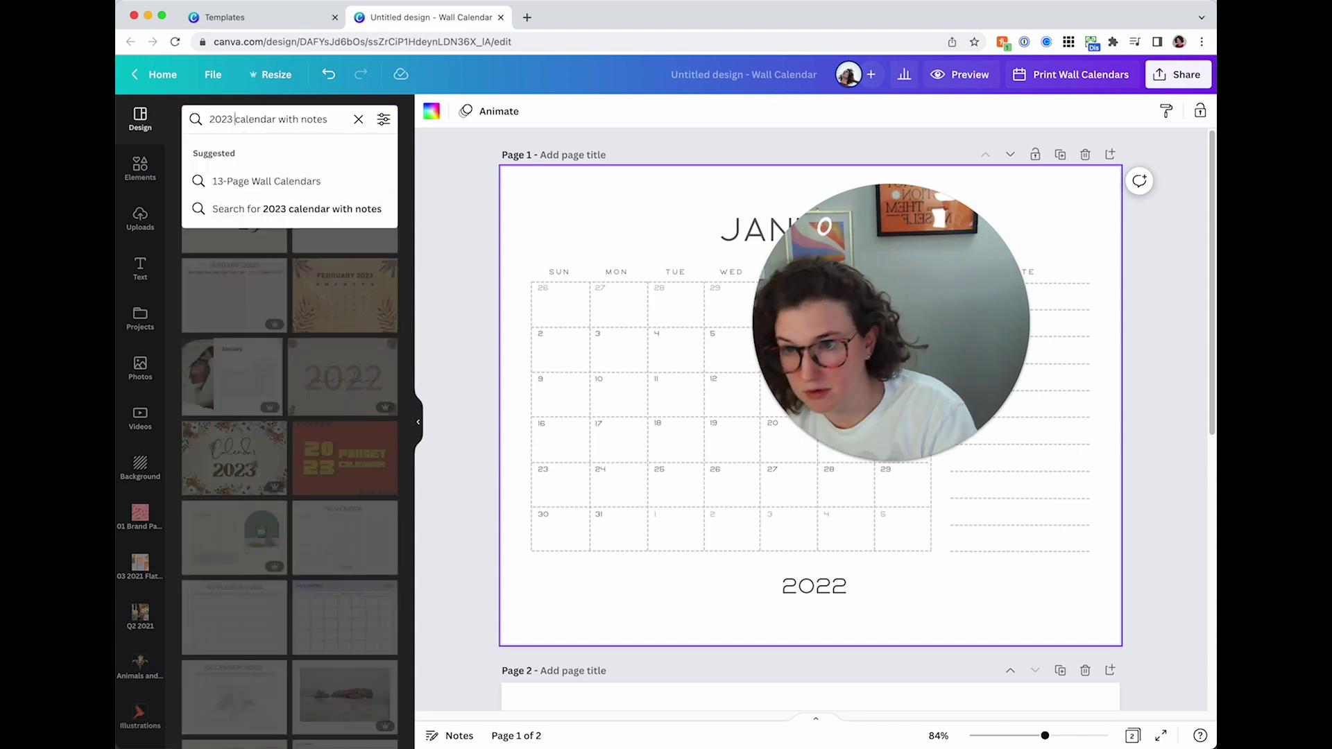
pyautogui.press('Return')
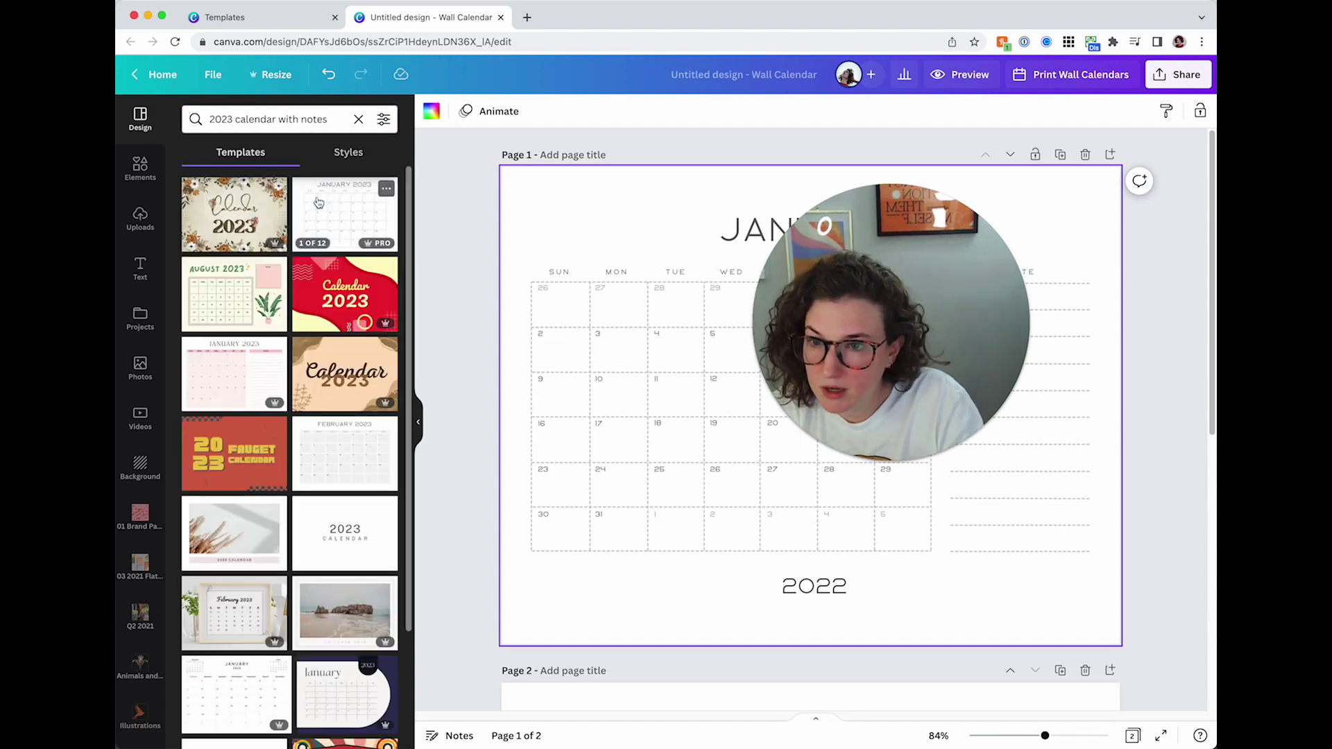
pyautogui.scroll(-2, 341, 445)
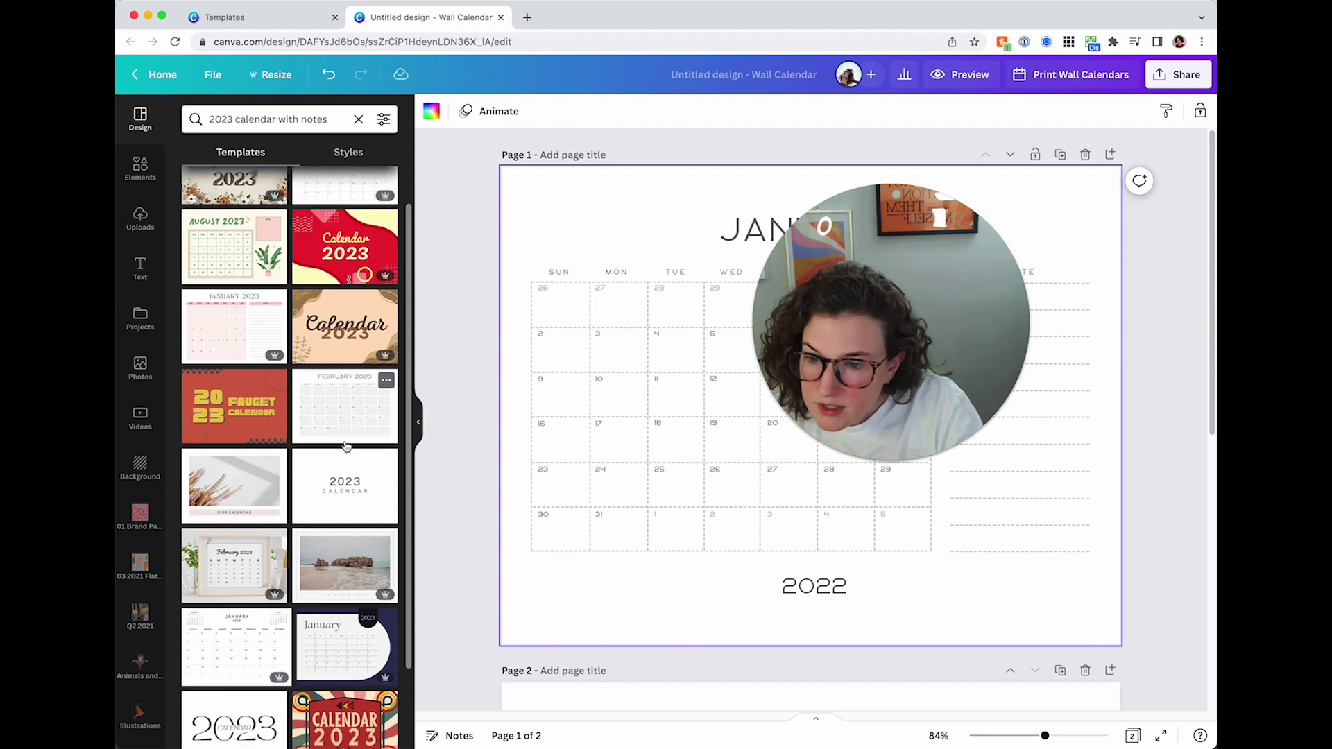
pyautogui.scroll(-5, 342, 446)
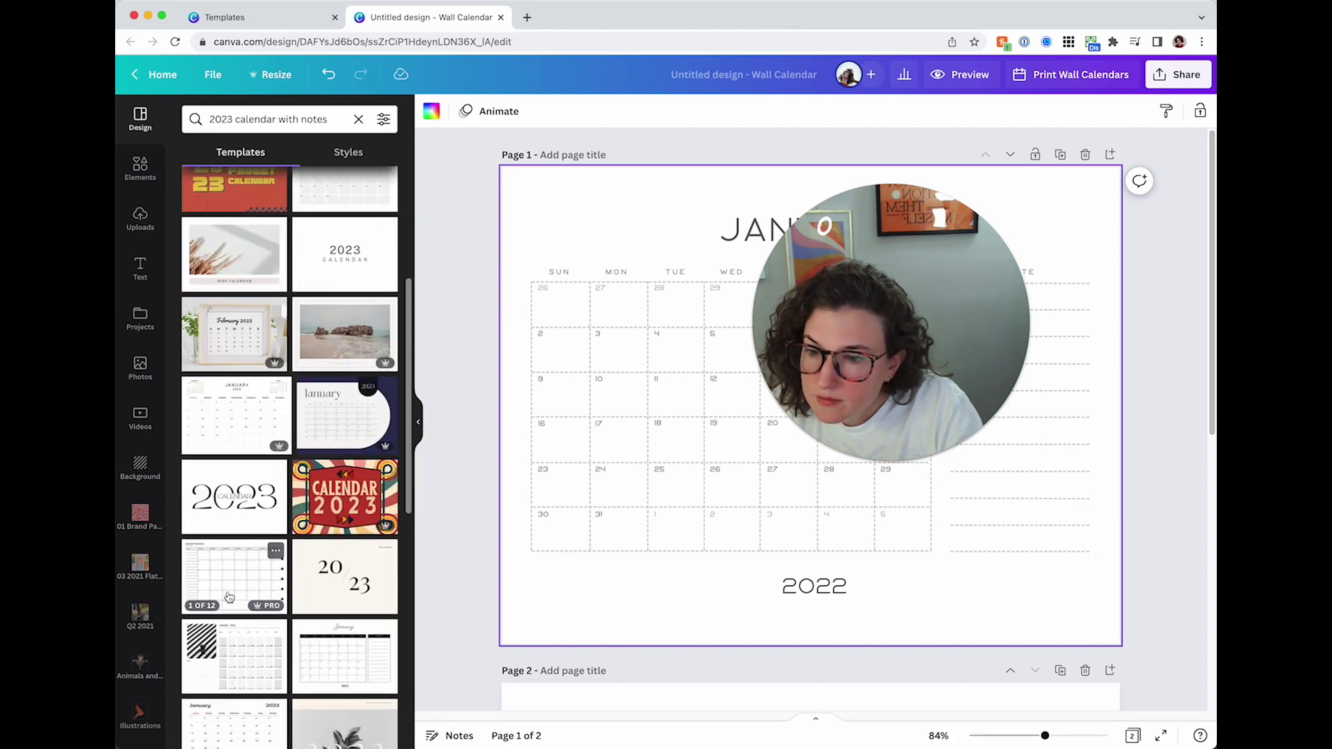
pyautogui.click(229, 597)
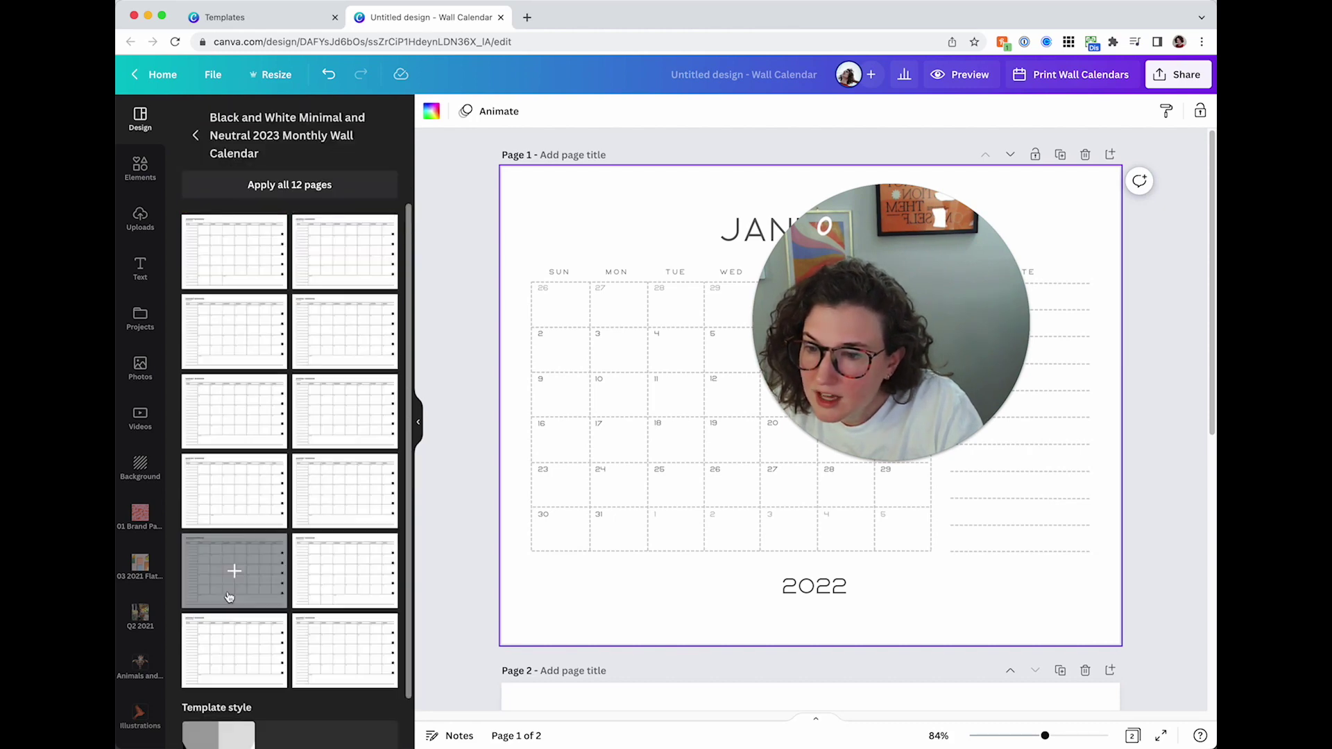
# - Apply the Black and White Minimal January 2023 Monthly Overview to page 1, then its 12-month layouts
pyautogui.click(234, 251)
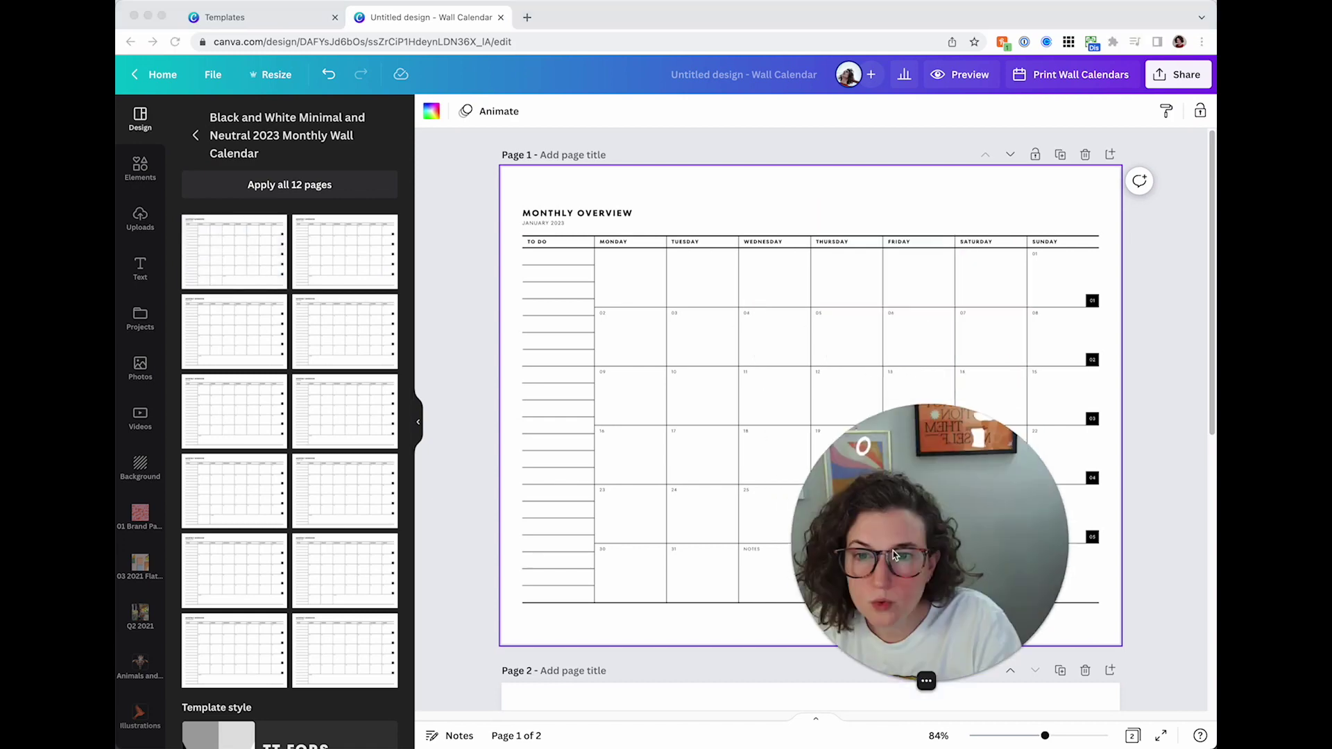
pyautogui.click(900, 583)
pyautogui.moveTo(900, 583); pyautogui.dragTo(904, 352)
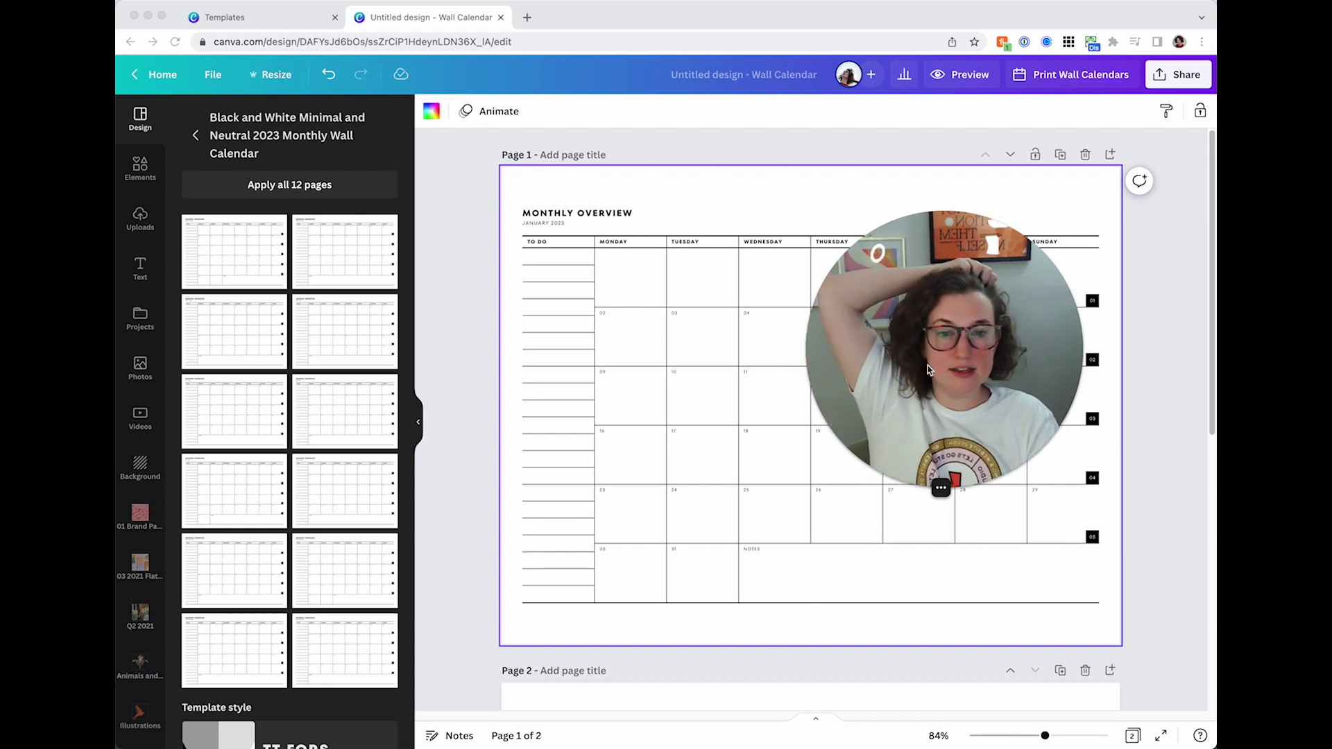
pyautogui.scroll(-6, 655, 384)
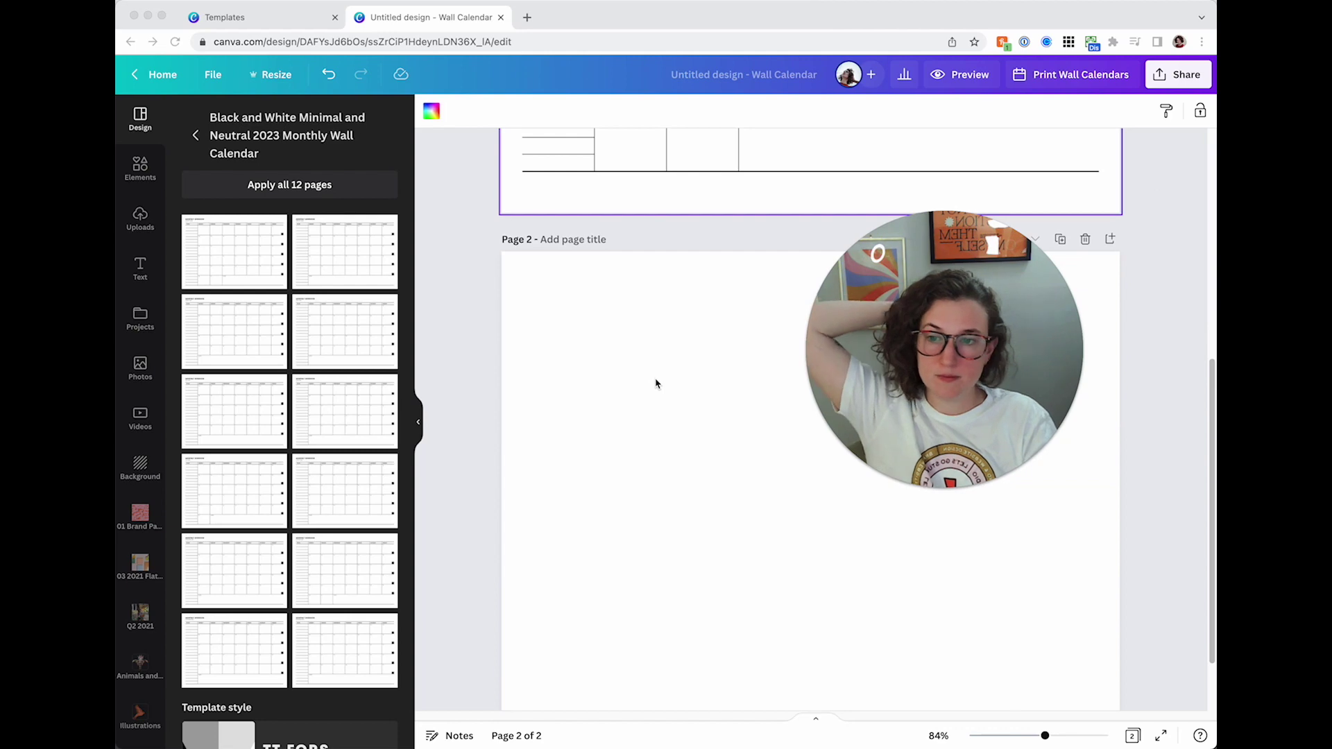
pyautogui.scroll(6, 532, 313)
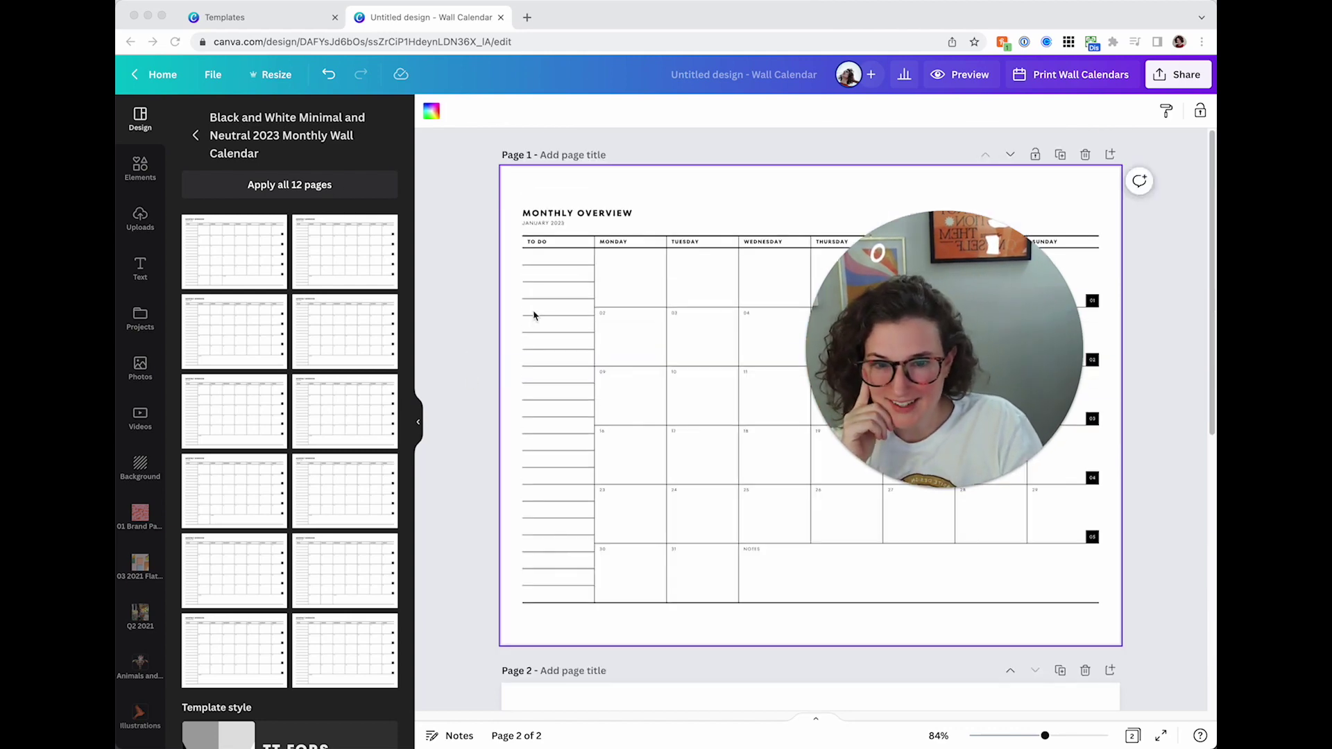
pyautogui.click(456, 259)
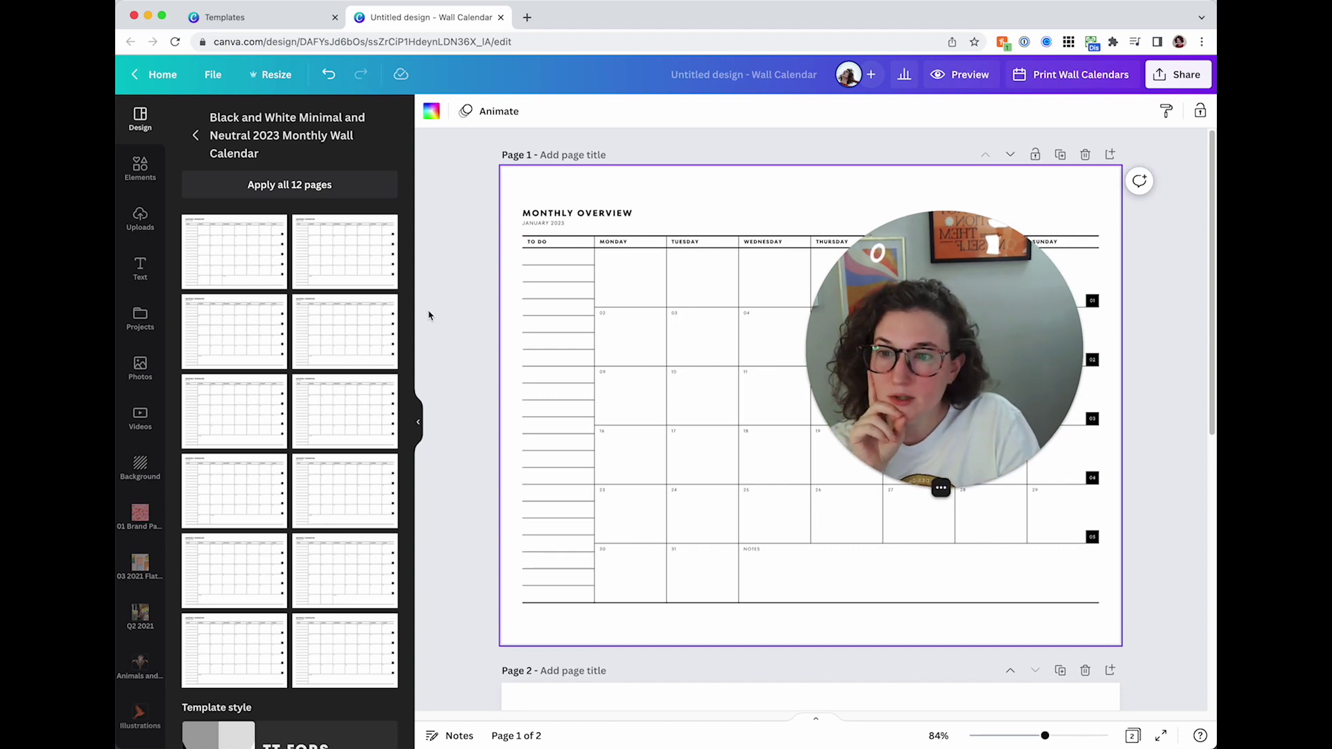
pyautogui.click(356, 185)
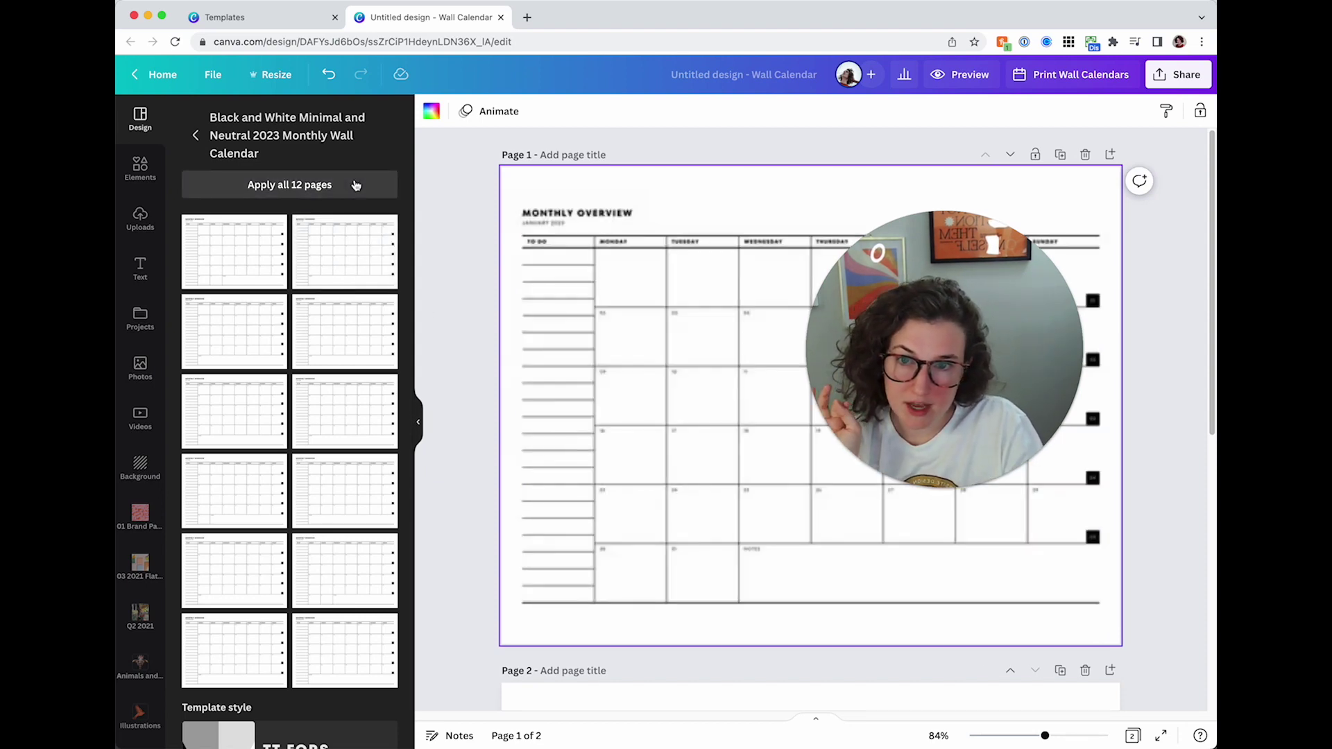
pyautogui.scroll(-8, 653, 479)
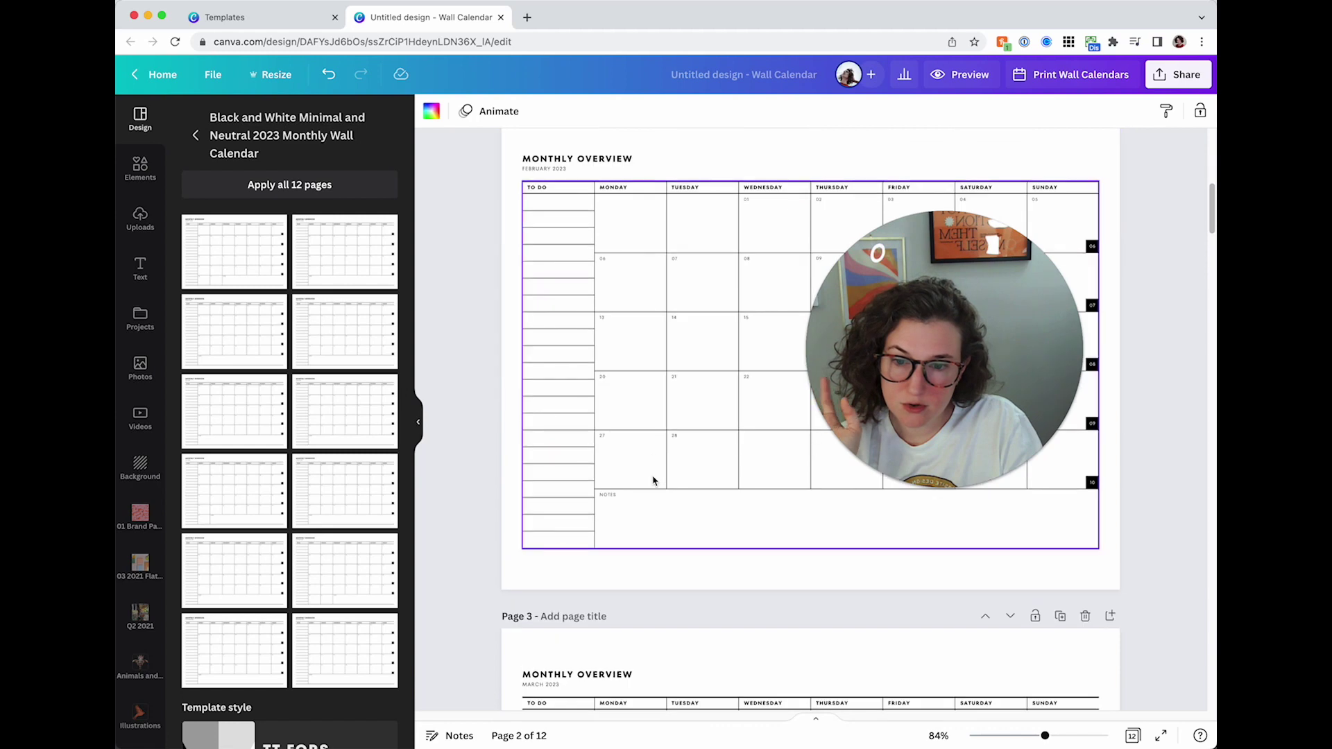
pyautogui.scroll(-20, 653, 480)
pyautogui.scroll(20, 653, 481)
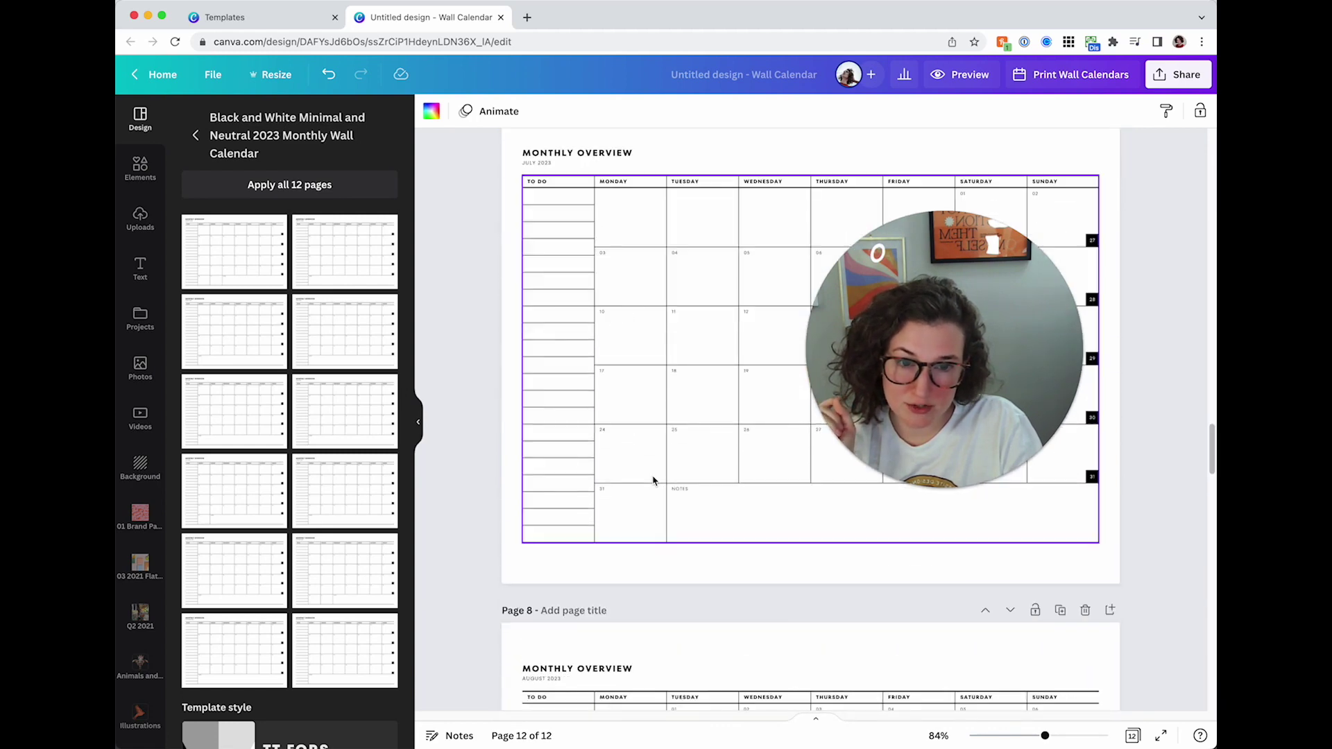
pyautogui.scroll(20, 653, 480)
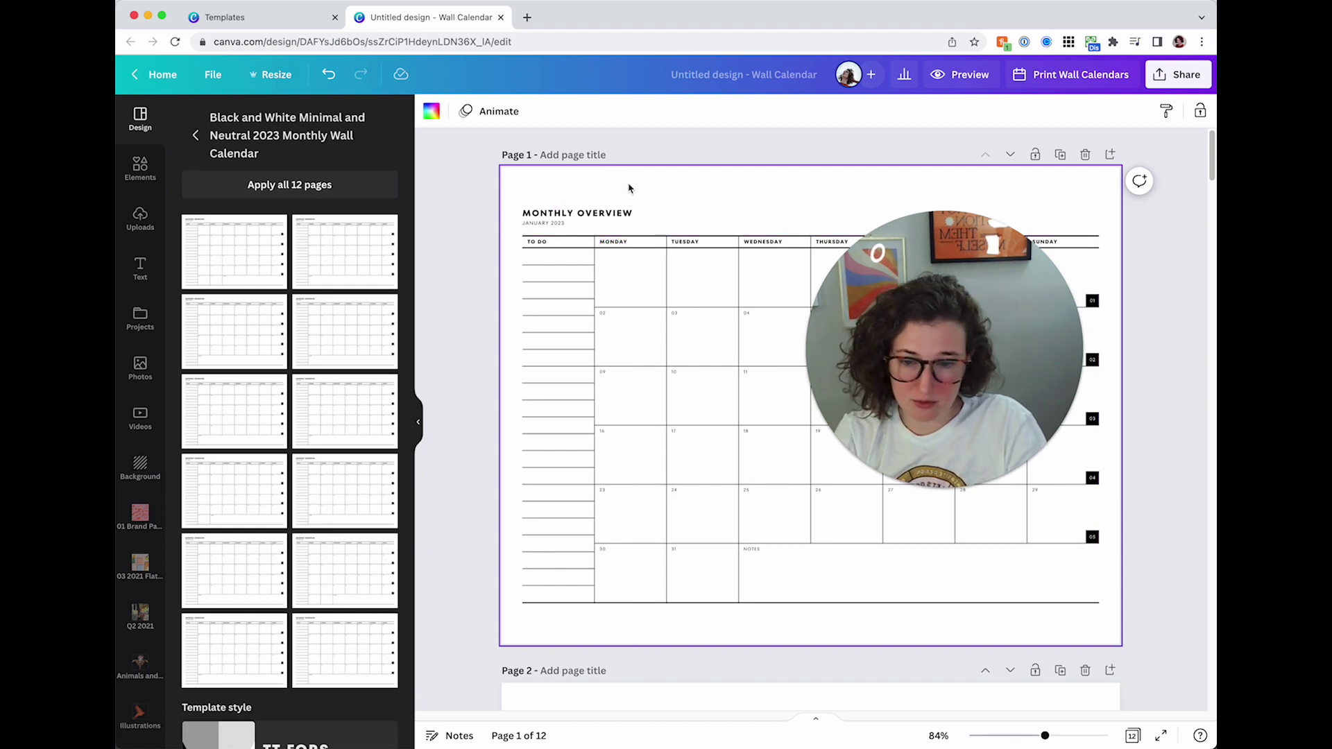
pyautogui.click(1093, 479)
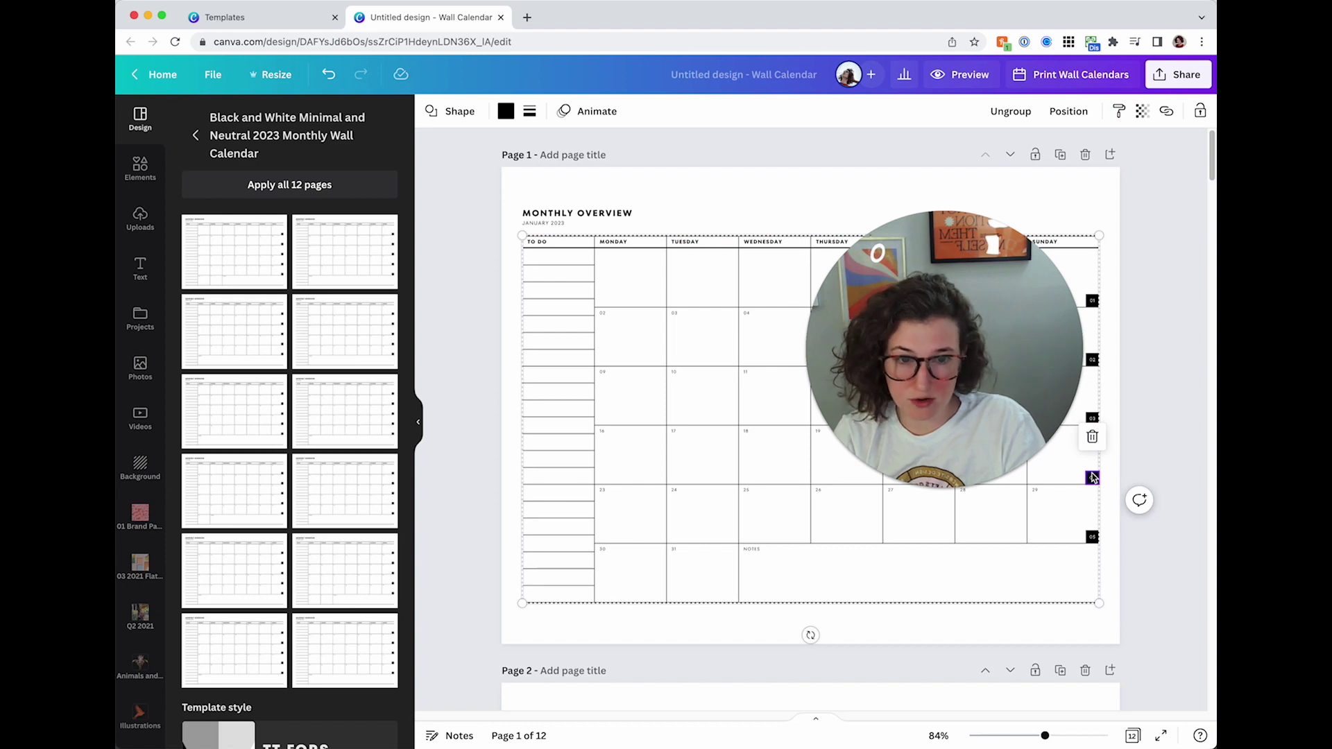
pyautogui.click(689, 189)
pyautogui.moveTo(911, 403); pyautogui.dragTo(697, 368)
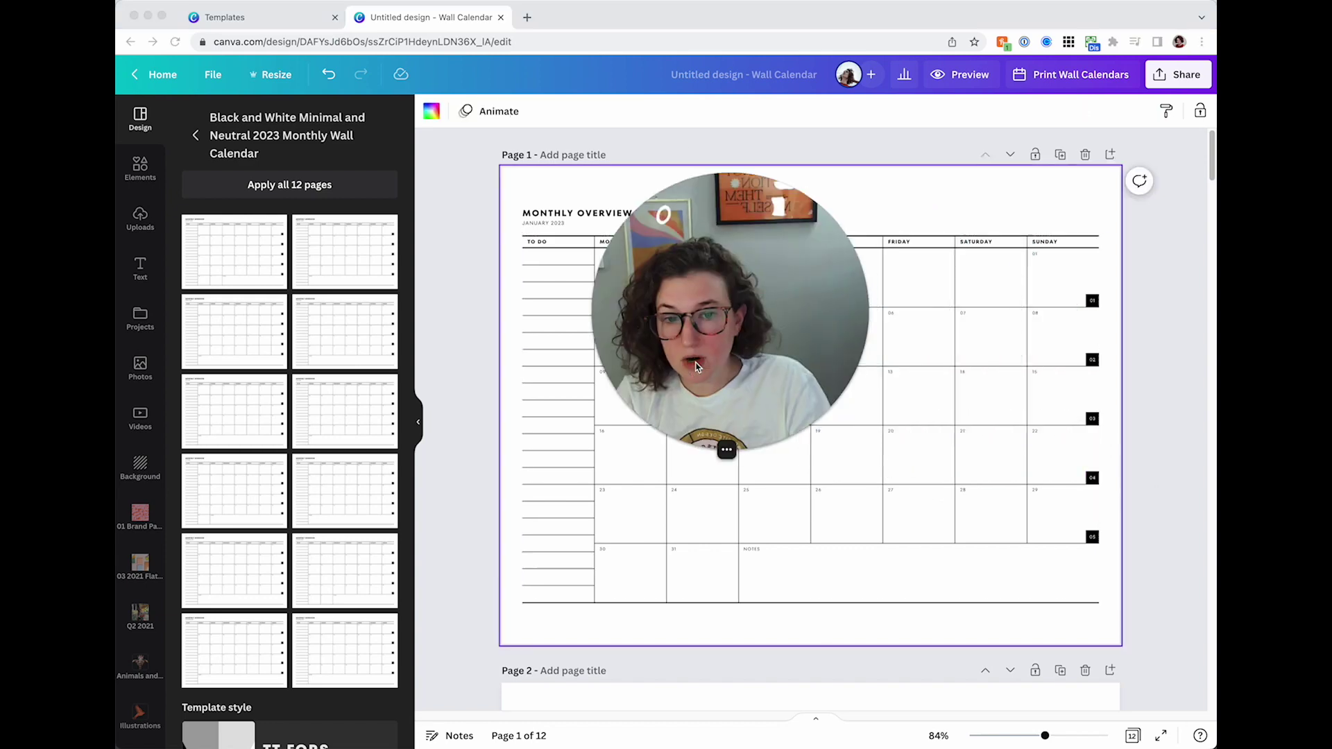
pyautogui.click(705, 474)
pyautogui.moveTo(669, 403); pyautogui.dragTo(735, 180)
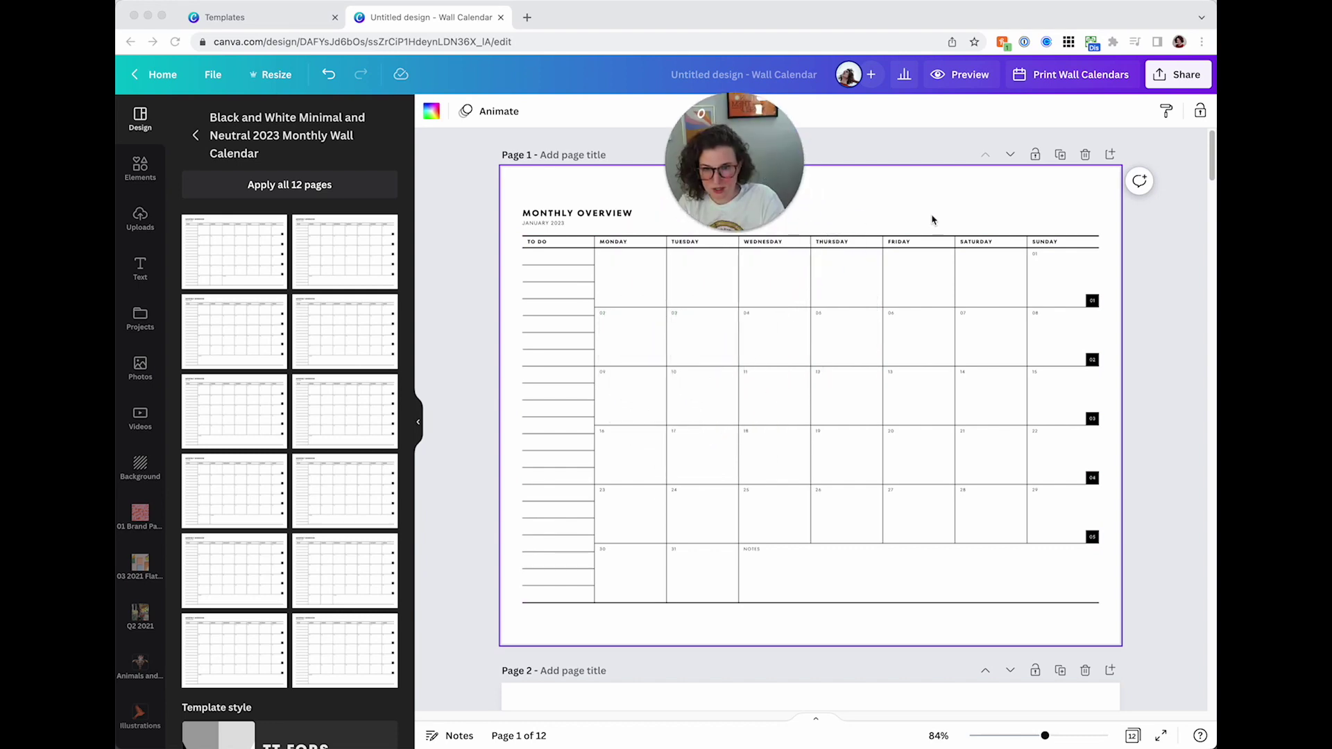
pyautogui.click(932, 220)
pyautogui.scroll(3, 928, 243)
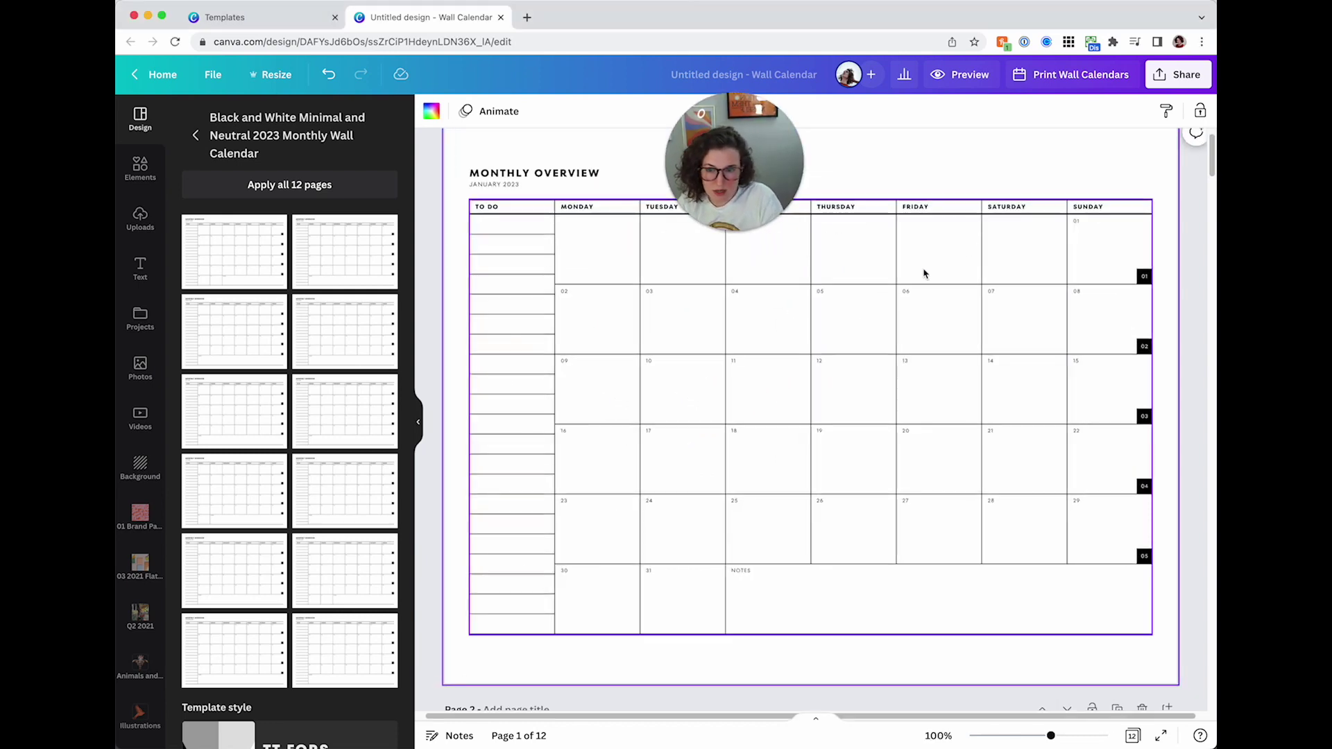
pyautogui.scroll(1, 927, 236)
pyautogui.click(533, 210)
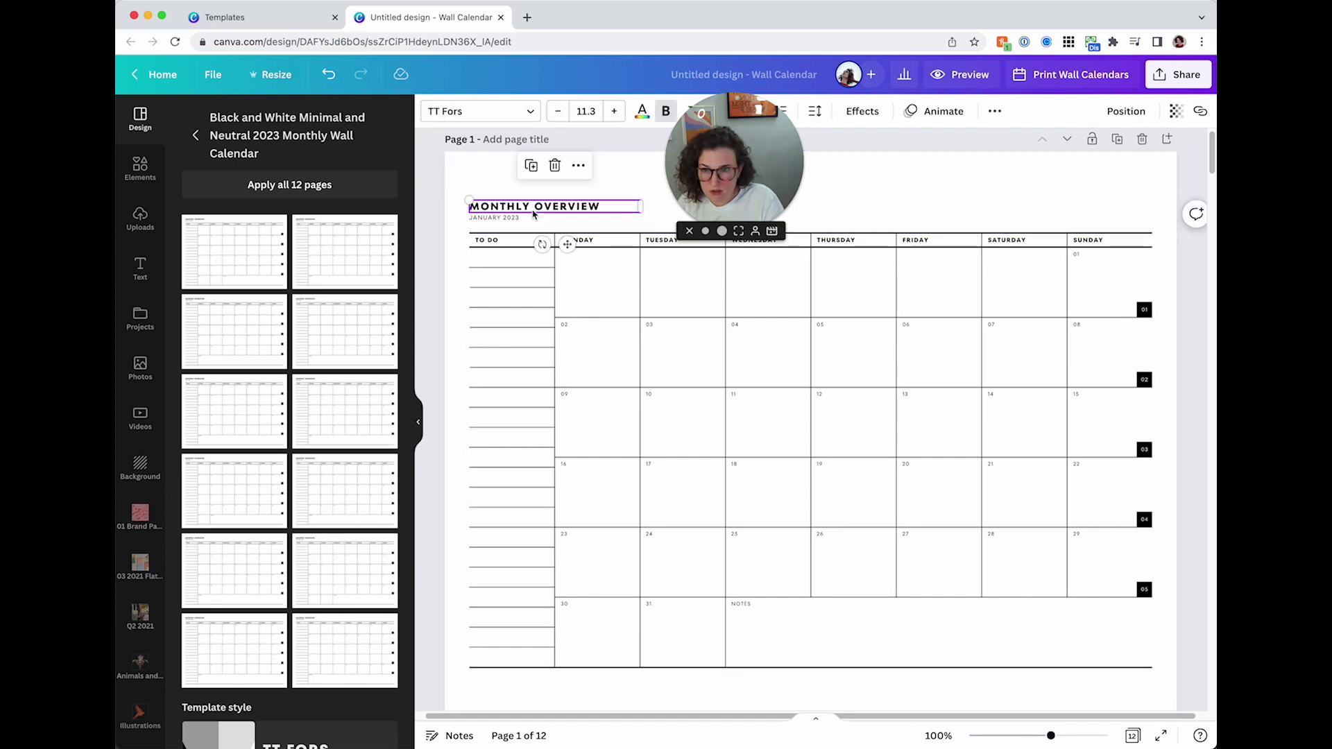
pyautogui.click(455, 117)
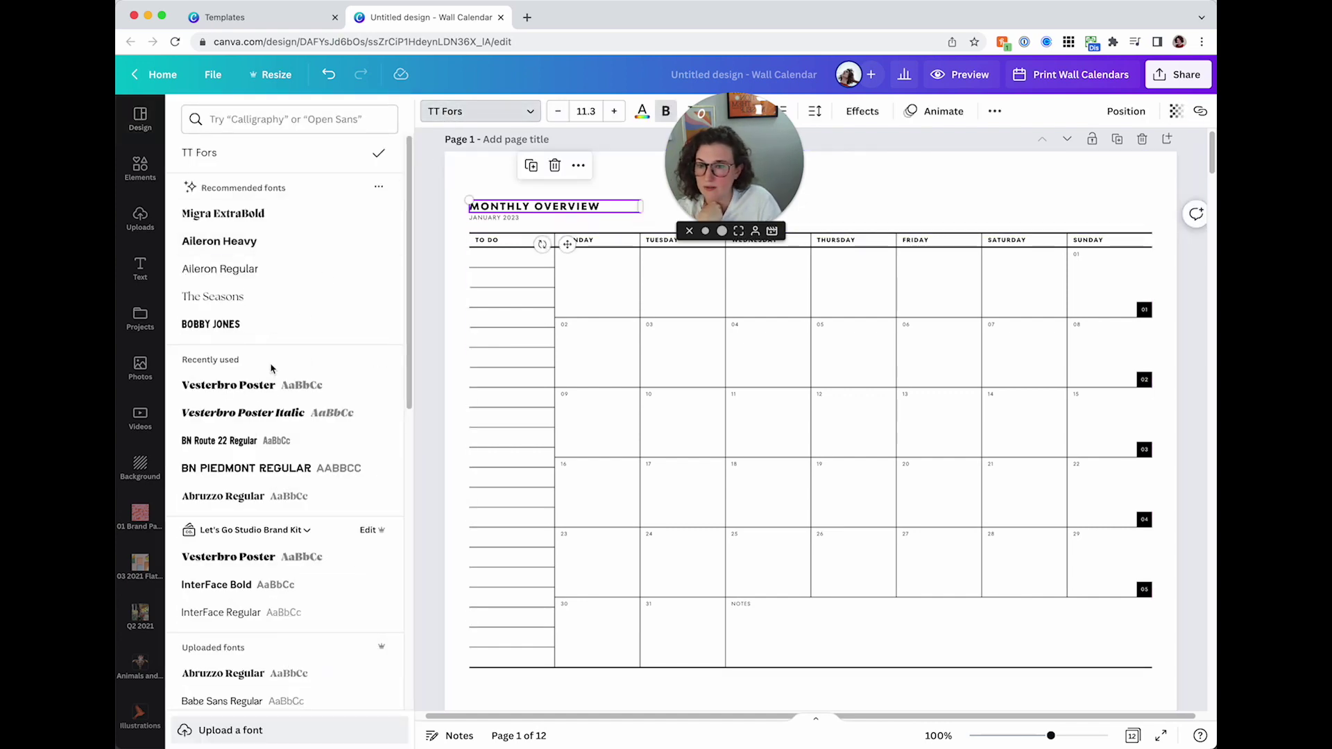
pyautogui.click(266, 386)
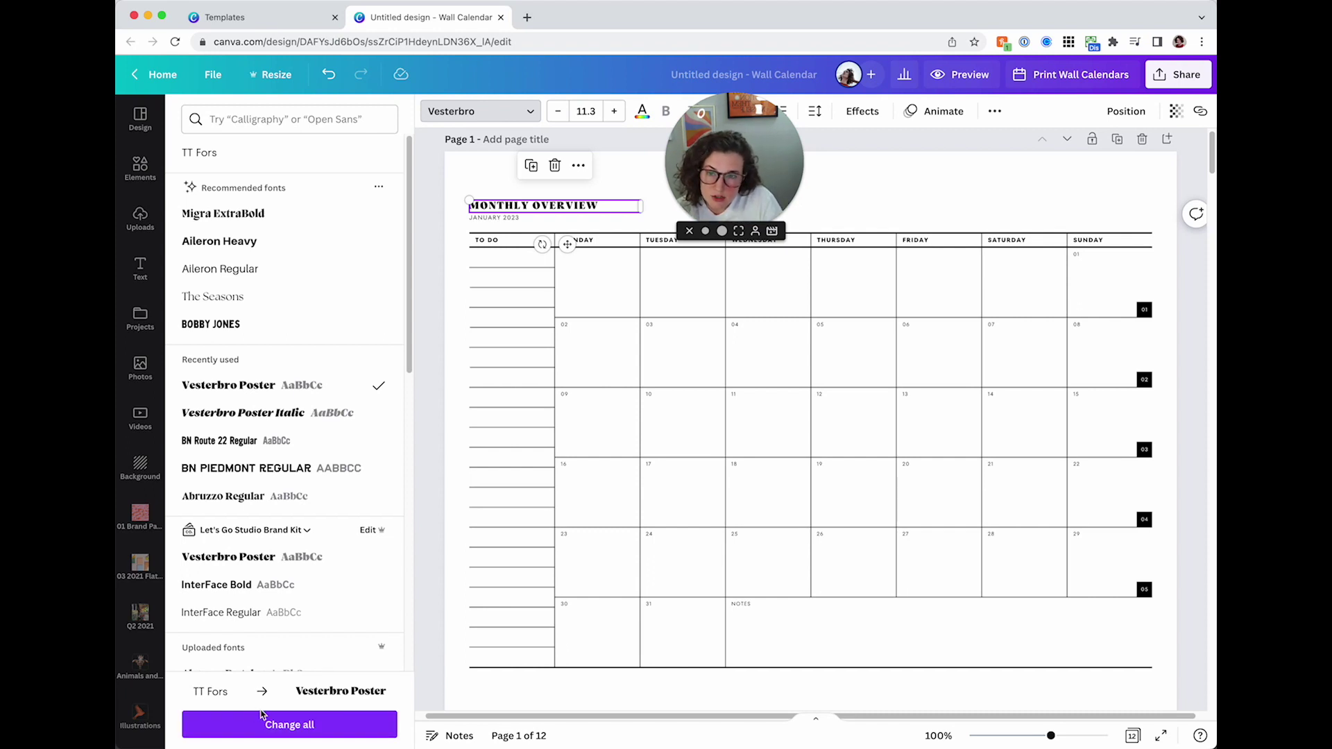
pyautogui.click(264, 724)
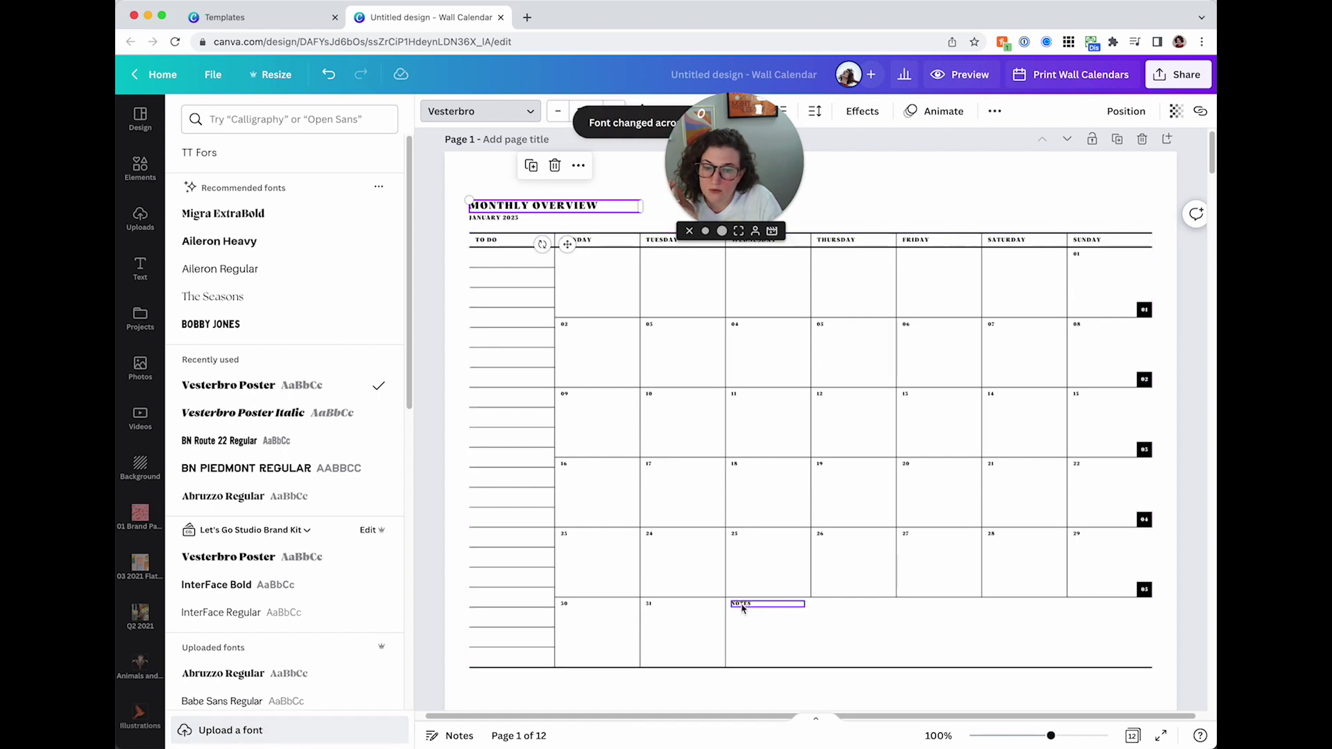
pyautogui.moveTo(857, 389); pyautogui.dragTo(936, 207)
pyautogui.press('super+z')
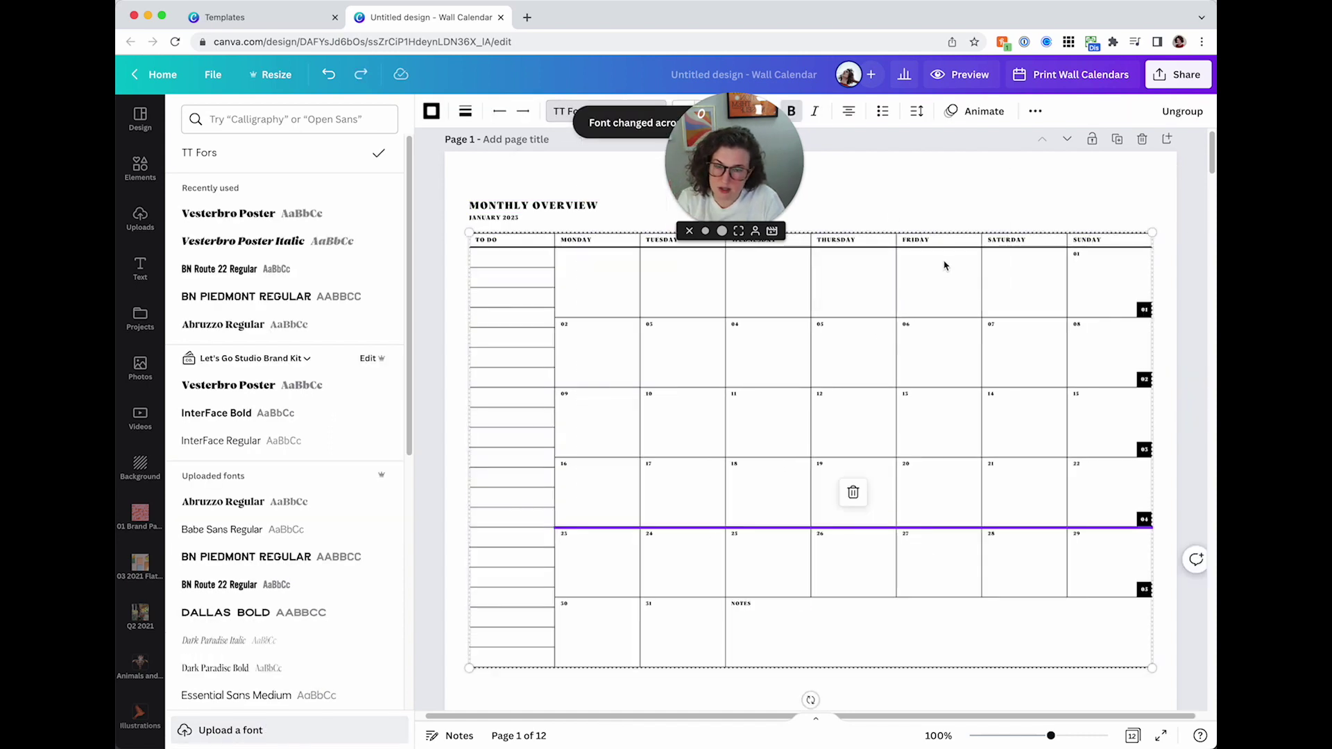
pyautogui.press('super+z')
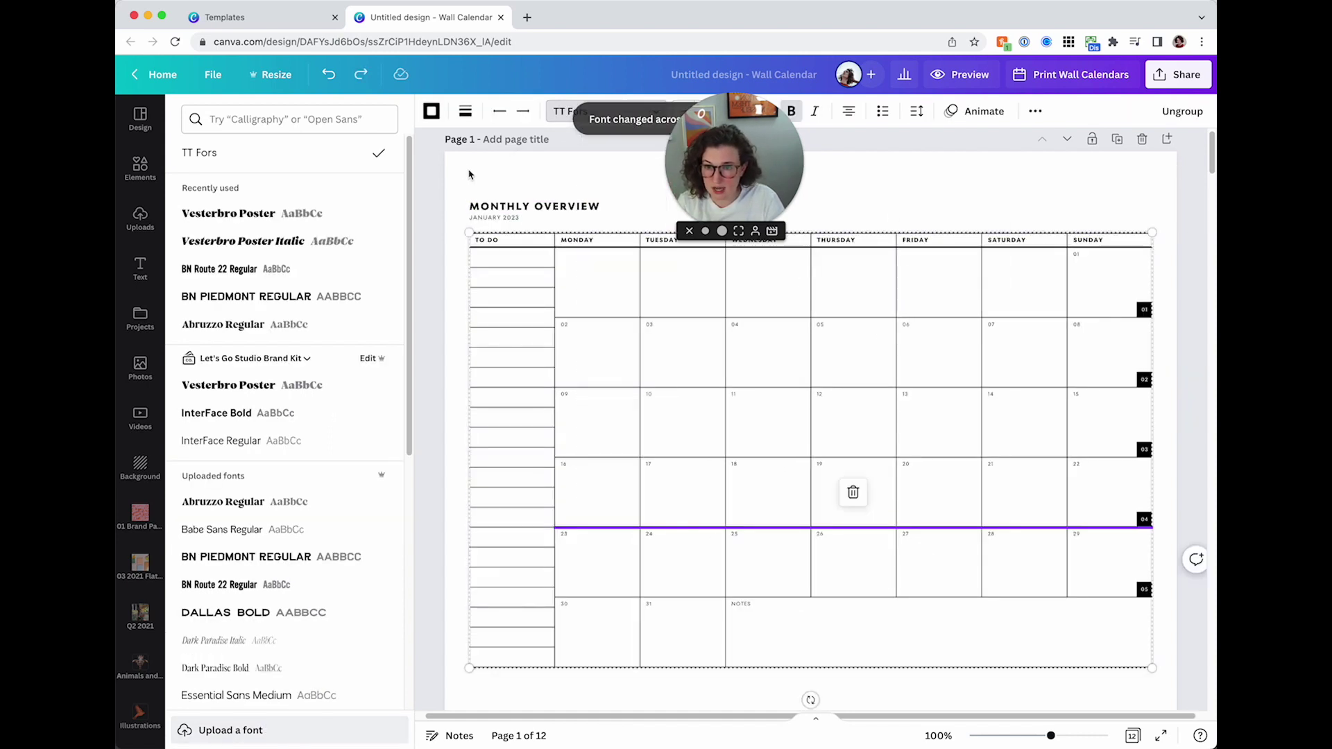
pyautogui.click(581, 191)
pyautogui.click(555, 206)
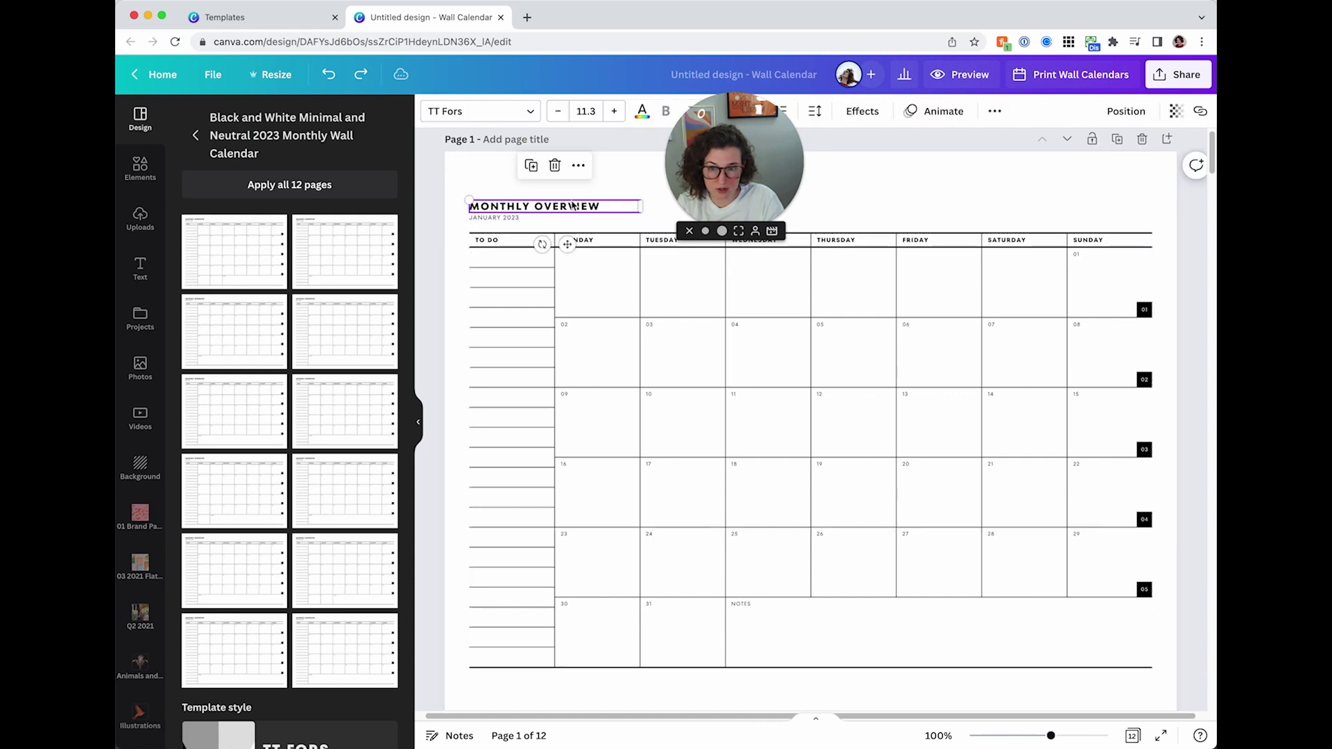
pyautogui.click(586, 240)
pyautogui.click(983, 212)
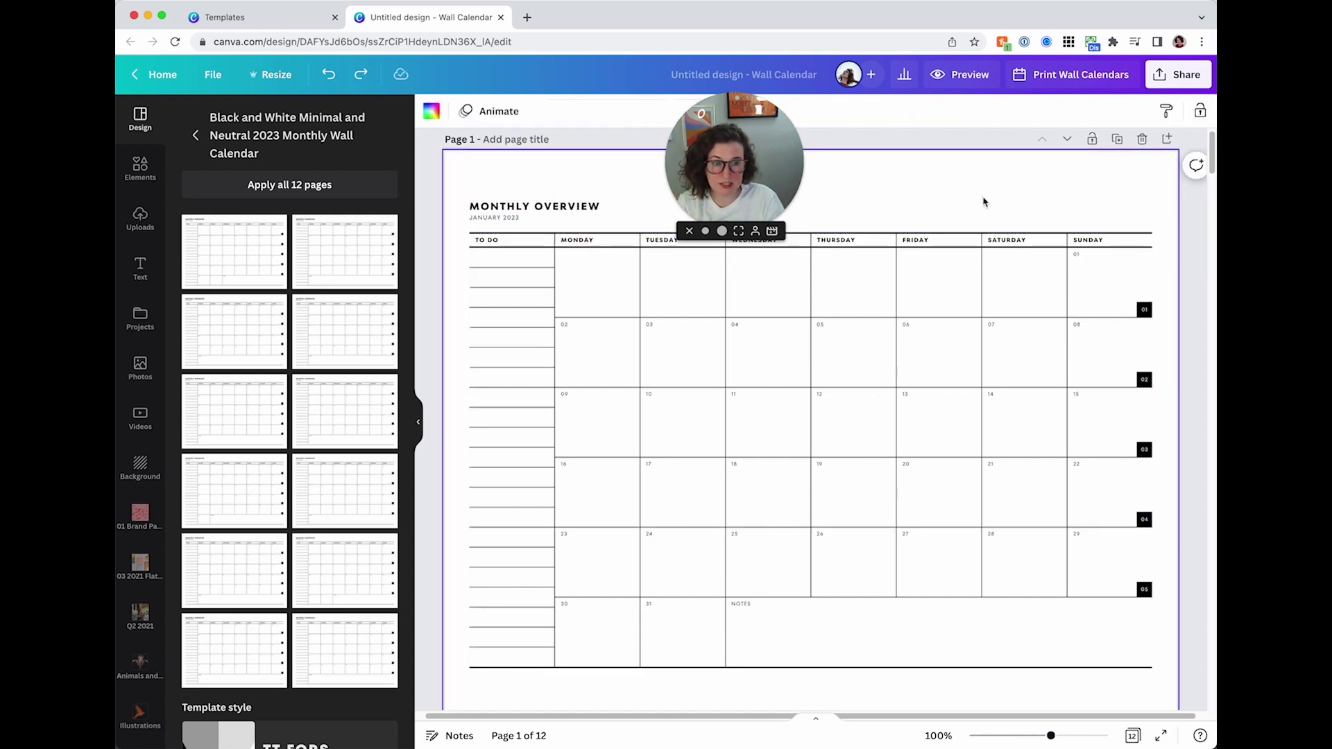
pyautogui.click(1143, 520)
pyautogui.click(1164, 596)
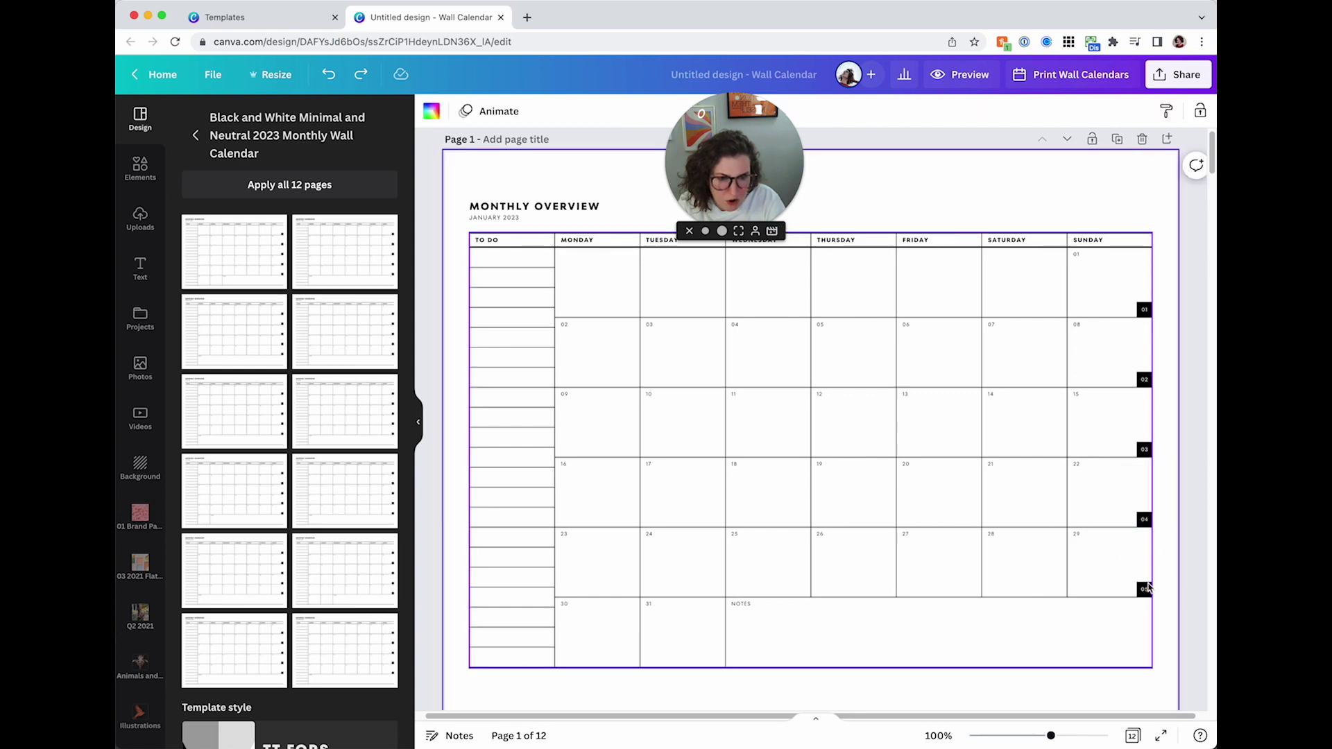
pyautogui.click(1146, 588)
pyautogui.click(1170, 338)
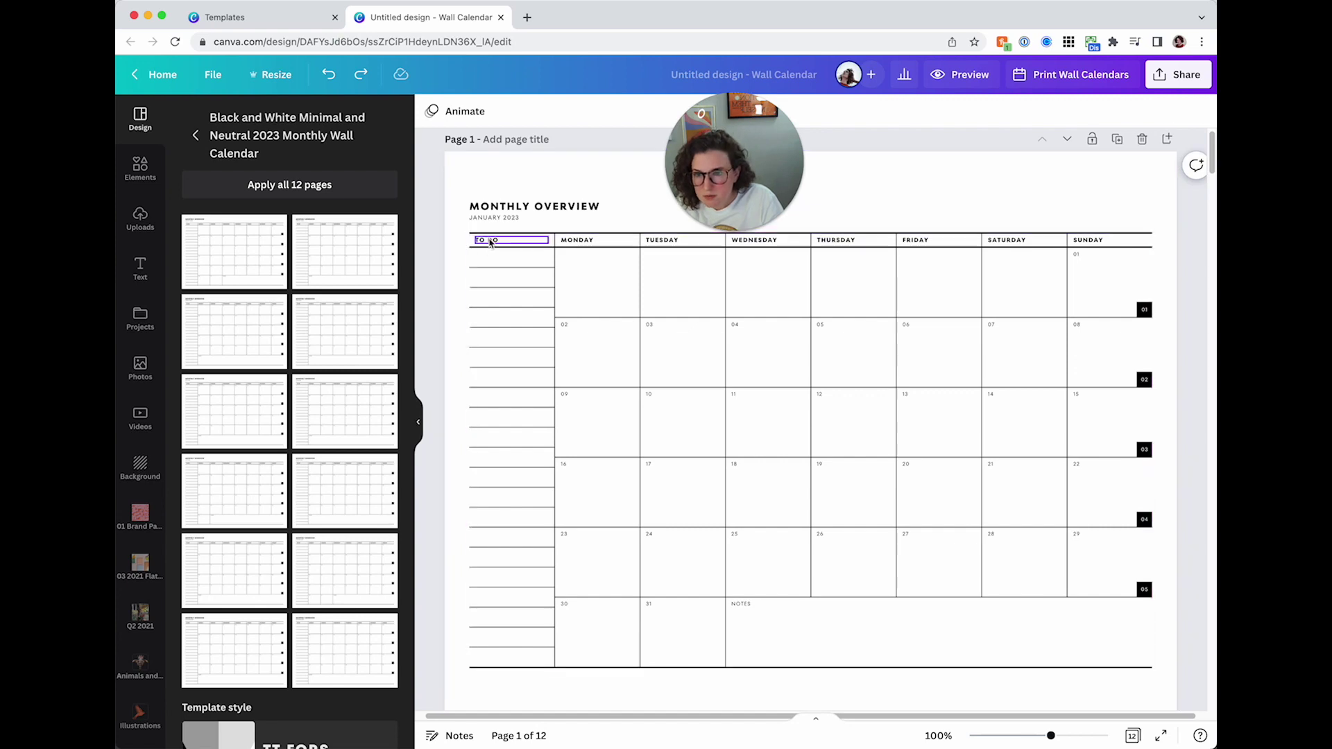
pyautogui.click(1144, 309)
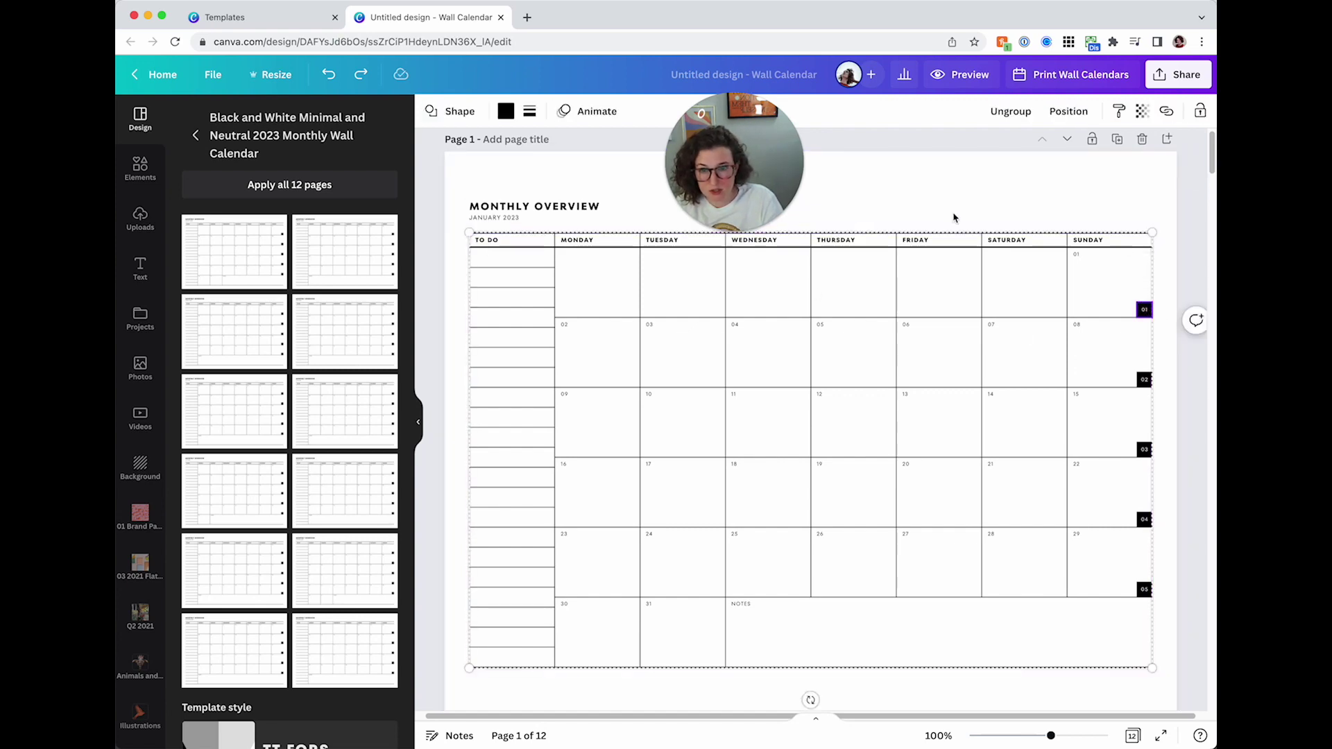
# - Ungroup the January calendar grid into separate lines and week-number squares
pyautogui.press('super+shift+g')
pyautogui.press('super+z')
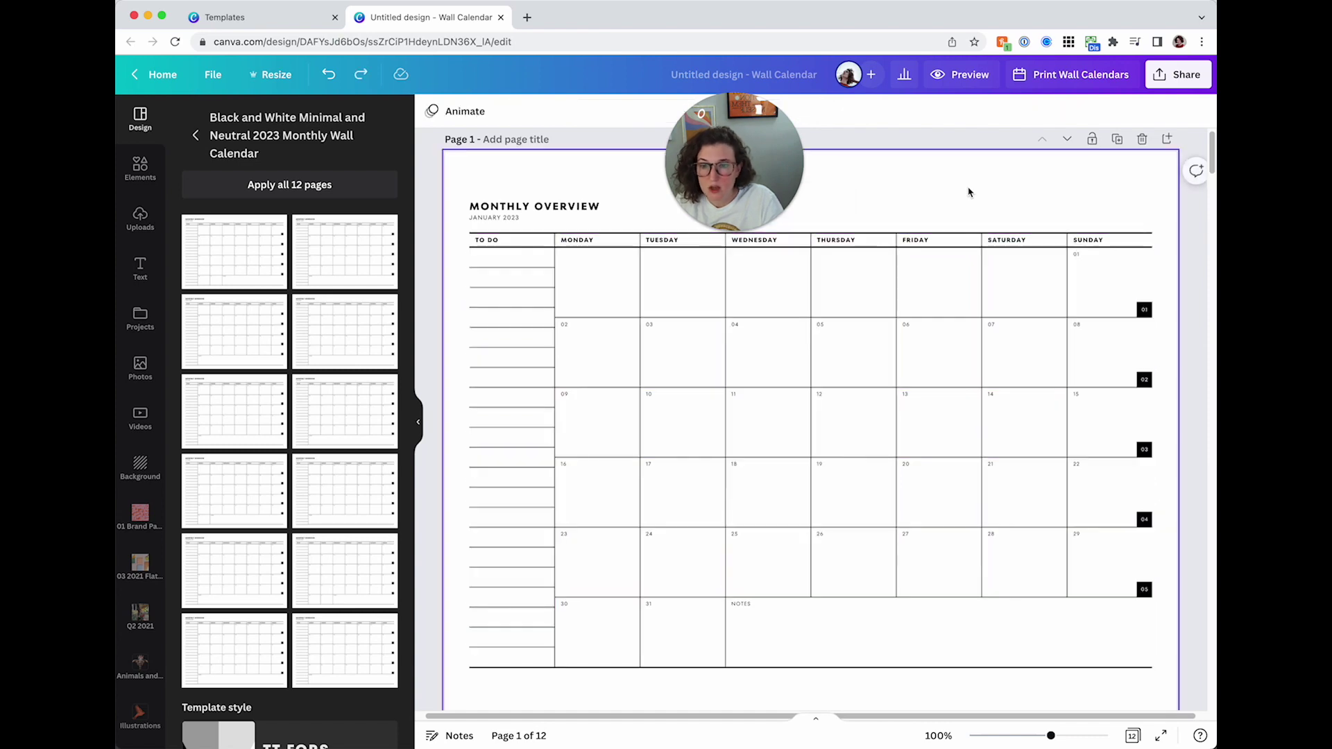
pyautogui.click(993, 268)
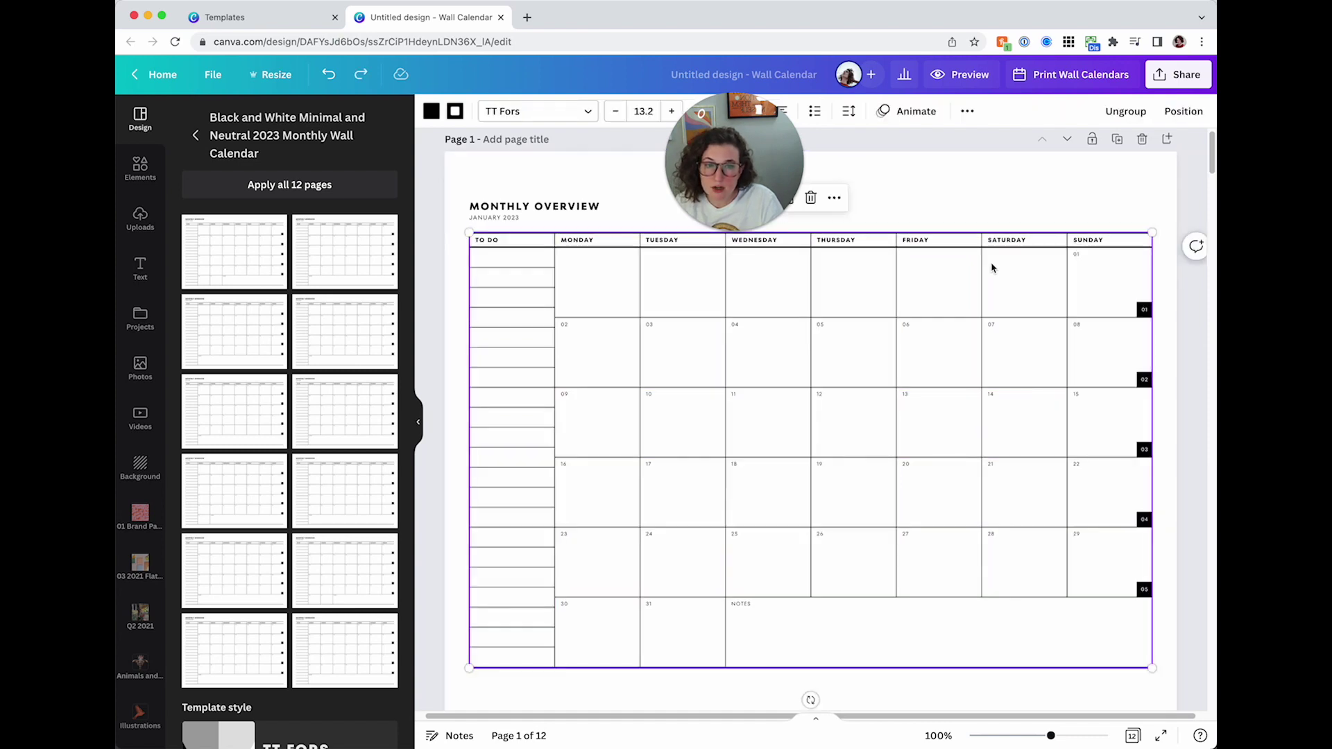
pyautogui.click(1124, 111)
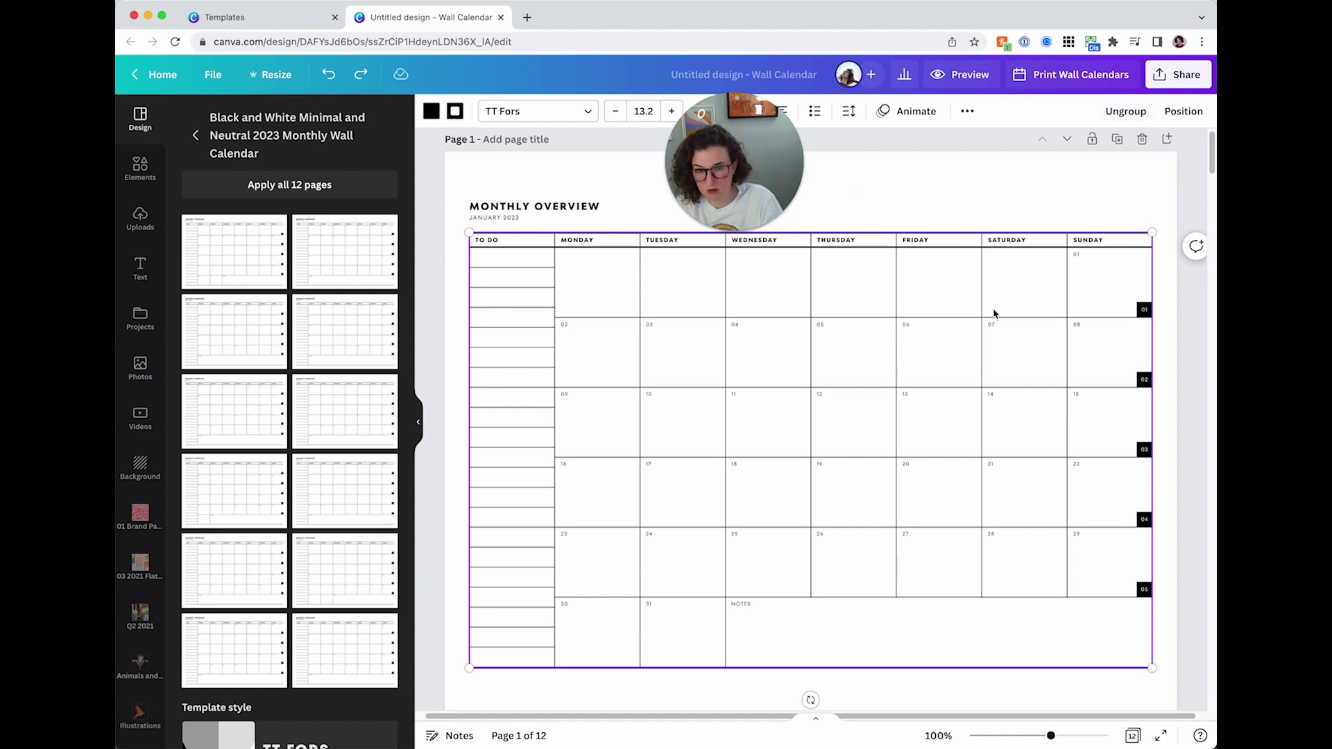
pyautogui.click(973, 197)
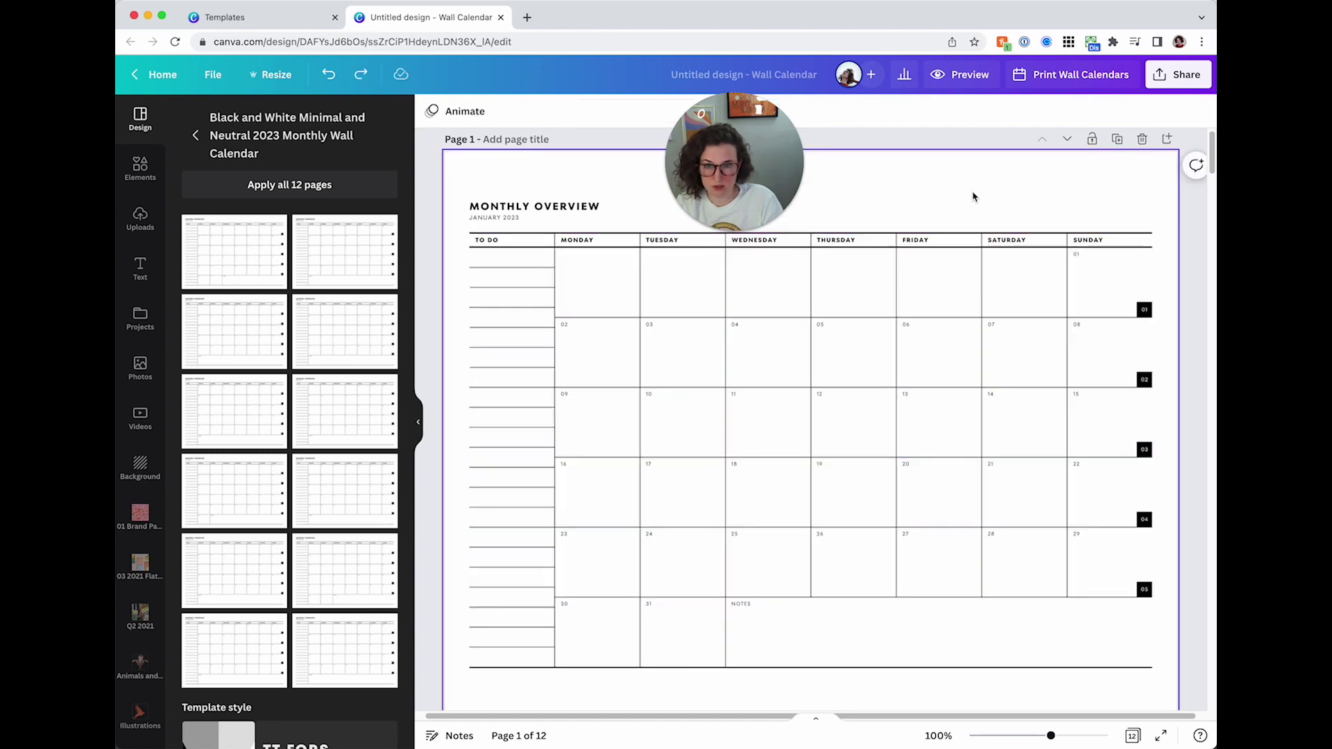
# - Select the black 01 week-number square in the Sunday column and show its colour choices
pyautogui.click(971, 295)
pyautogui.hotkey('ctrl', 'a')
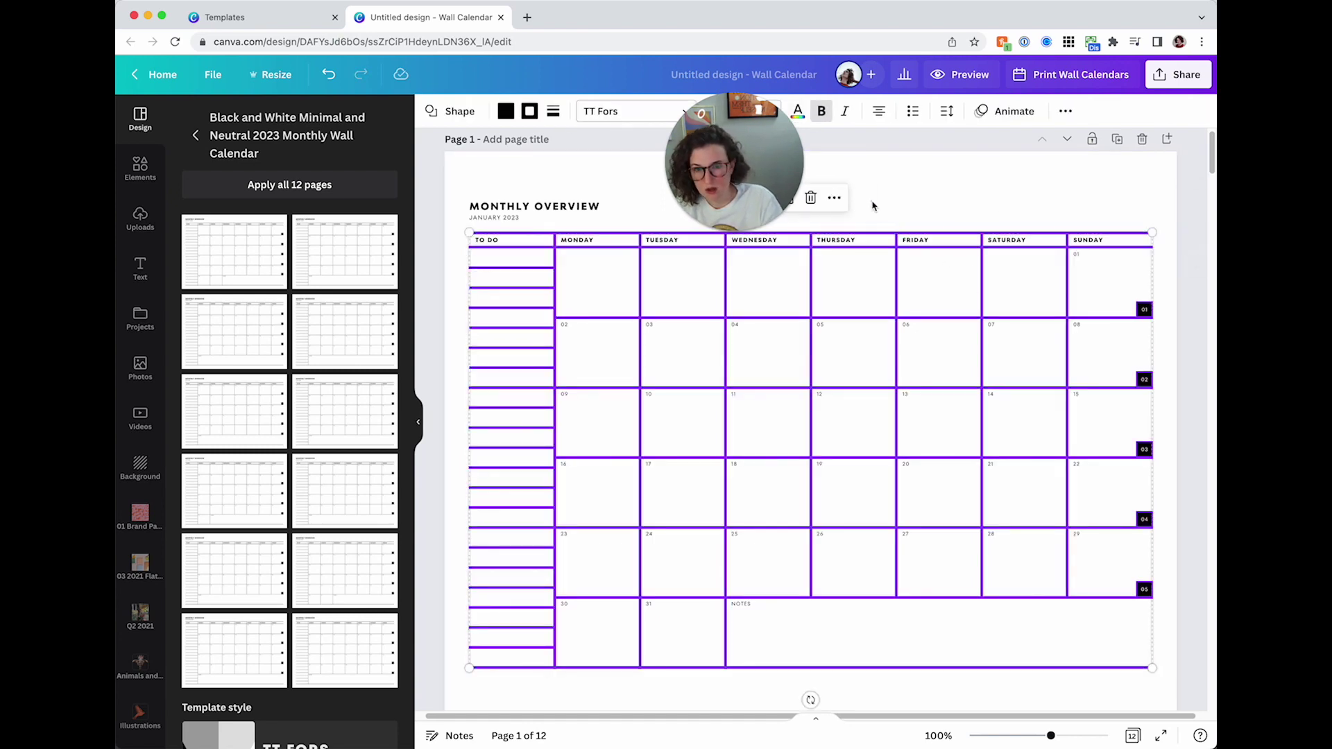
pyautogui.click(1133, 303)
pyautogui.click(1145, 309)
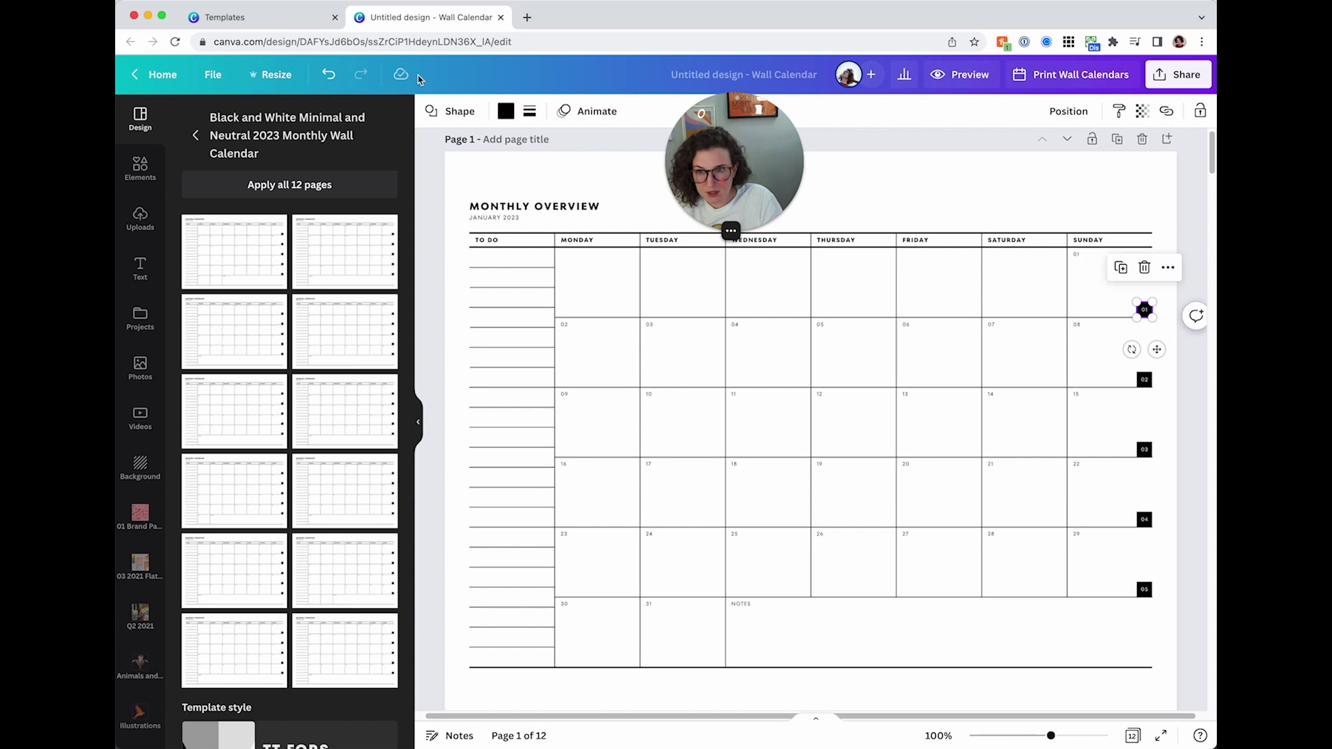
pyautogui.click(506, 111)
# - Colour the 01 week square brand red, keeping the other squares black
pyautogui.click(200, 297)
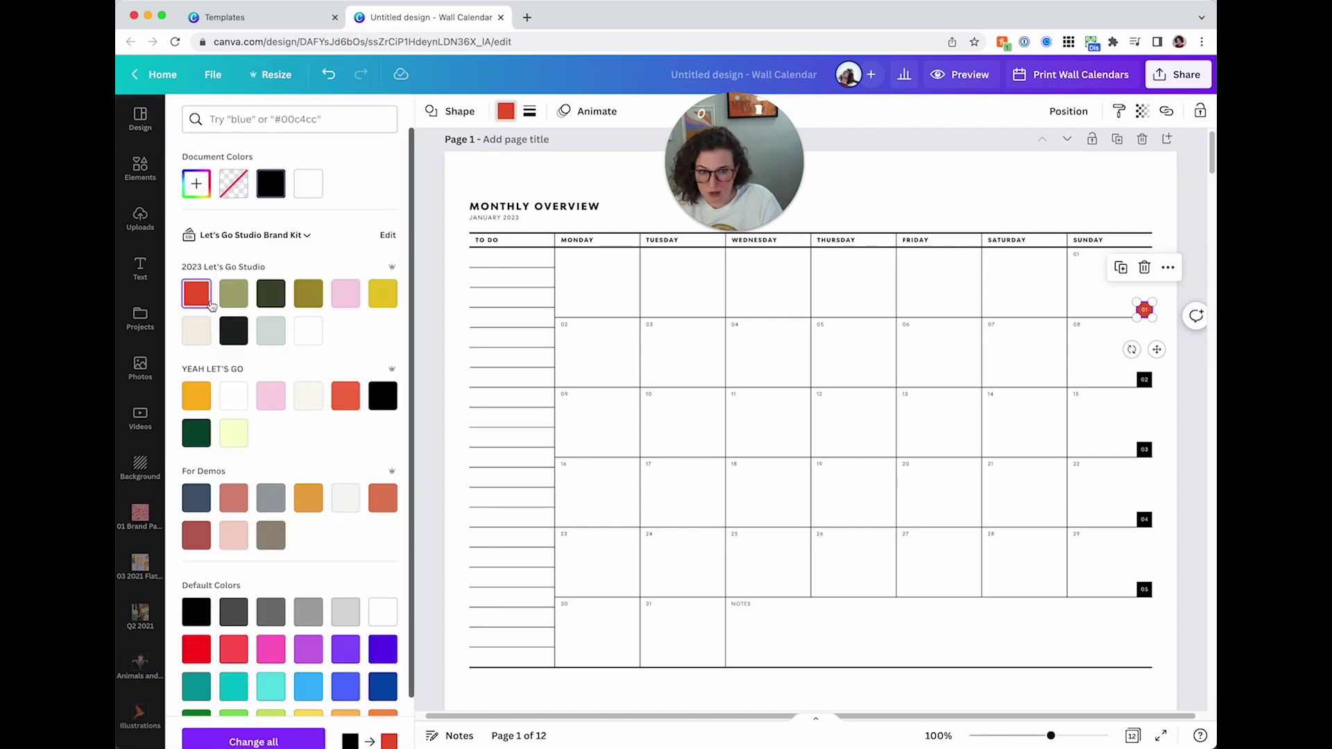
pyautogui.click(288, 738)
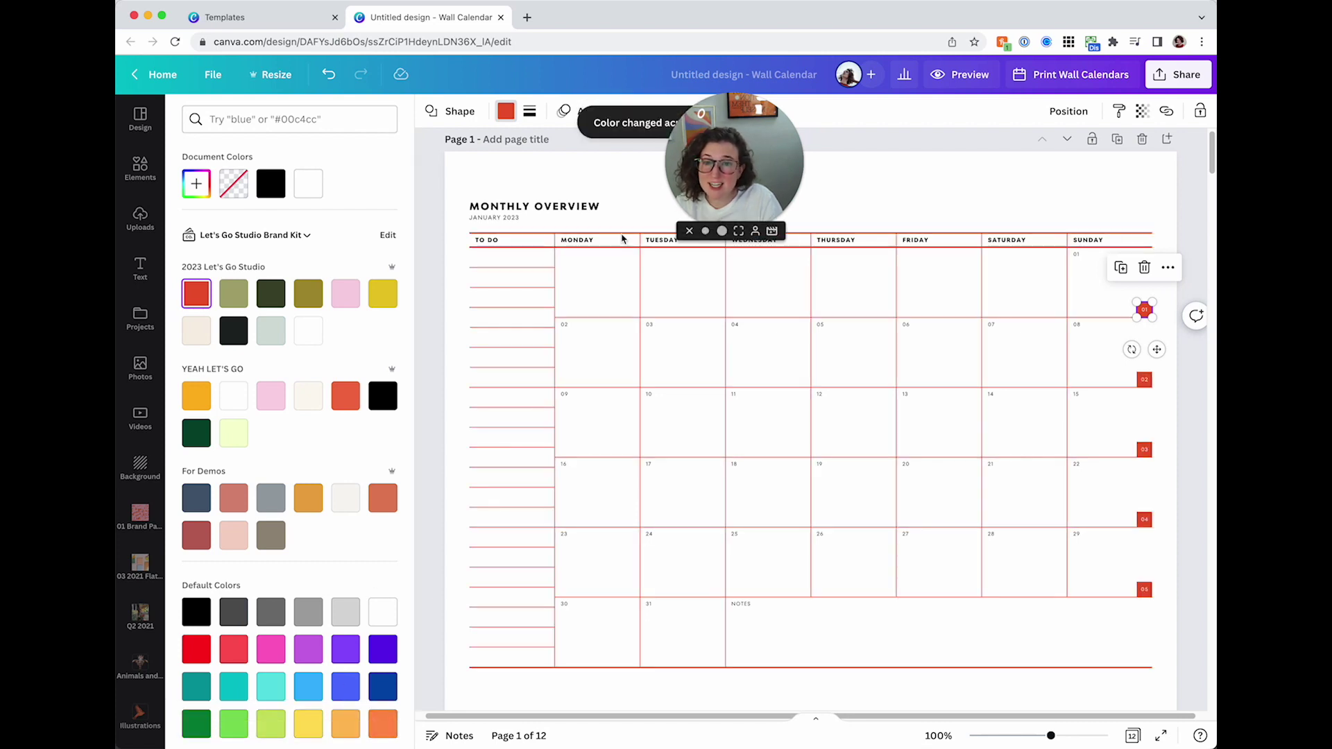
pyautogui.press('super+z')
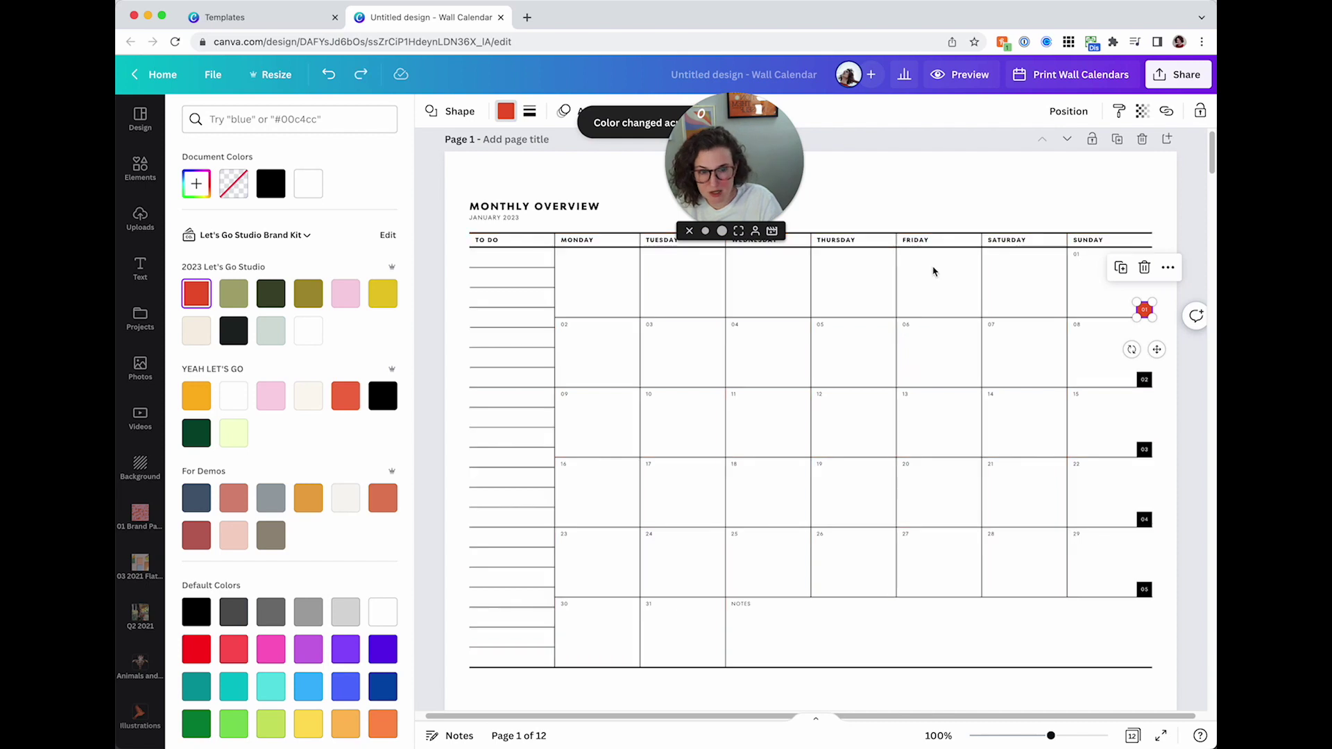
pyautogui.press('super+z')
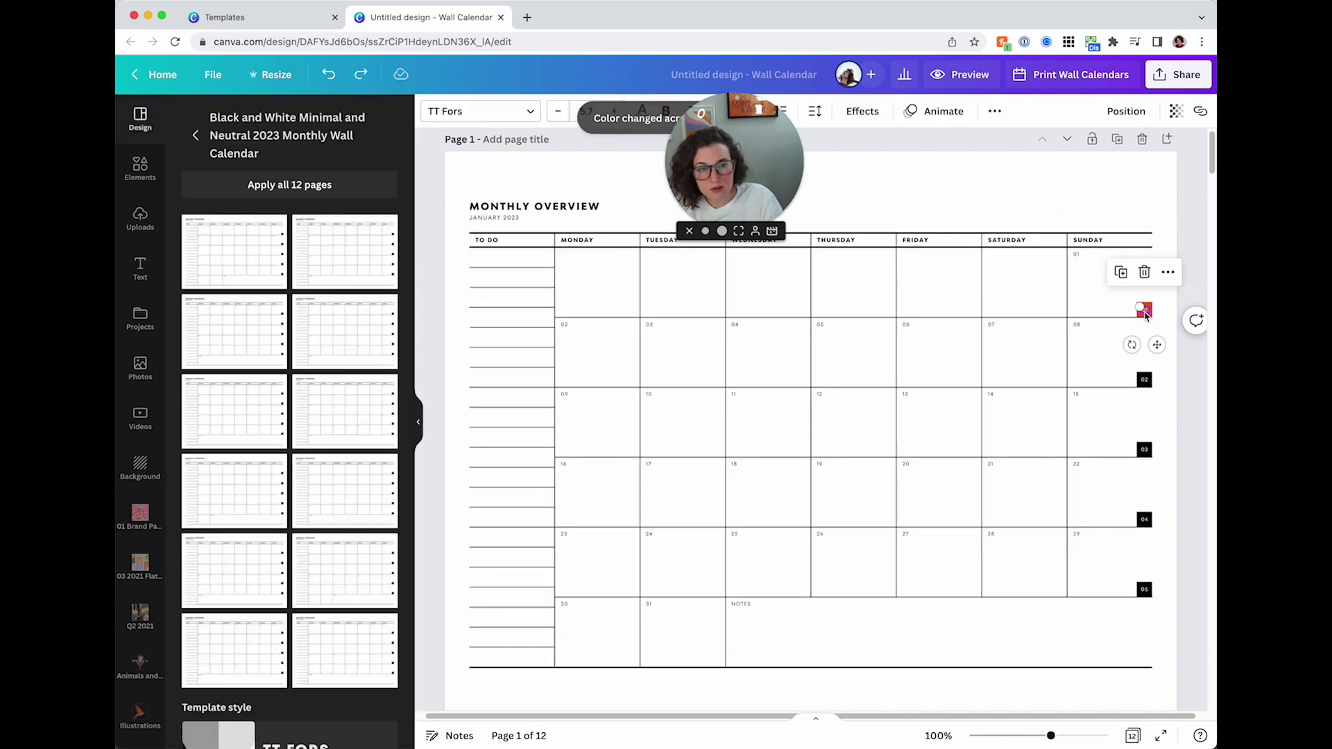
# - Make the 01 number bold, font size 7.7, with letter spacing -61
pyautogui.moveTo(735, 173); pyautogui.dragTo(860, 209)
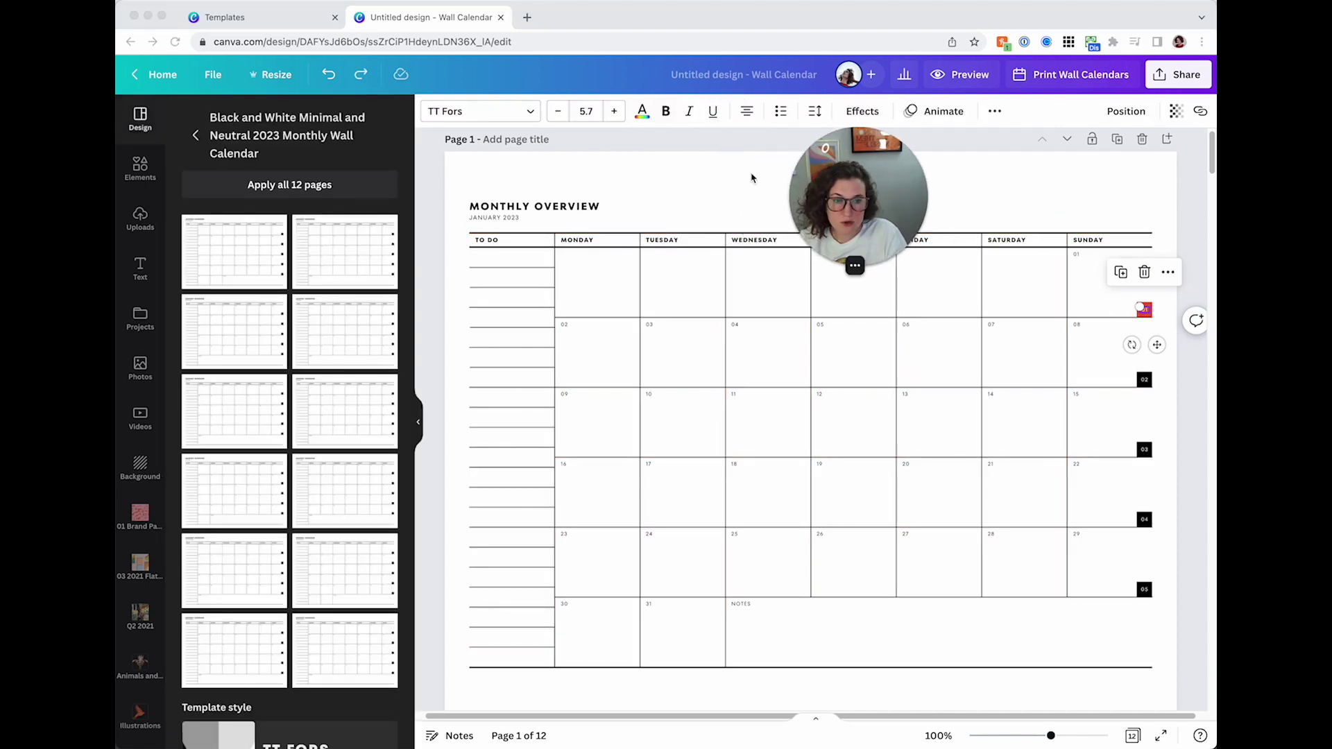
pyautogui.click(665, 112)
pyautogui.click(613, 112)
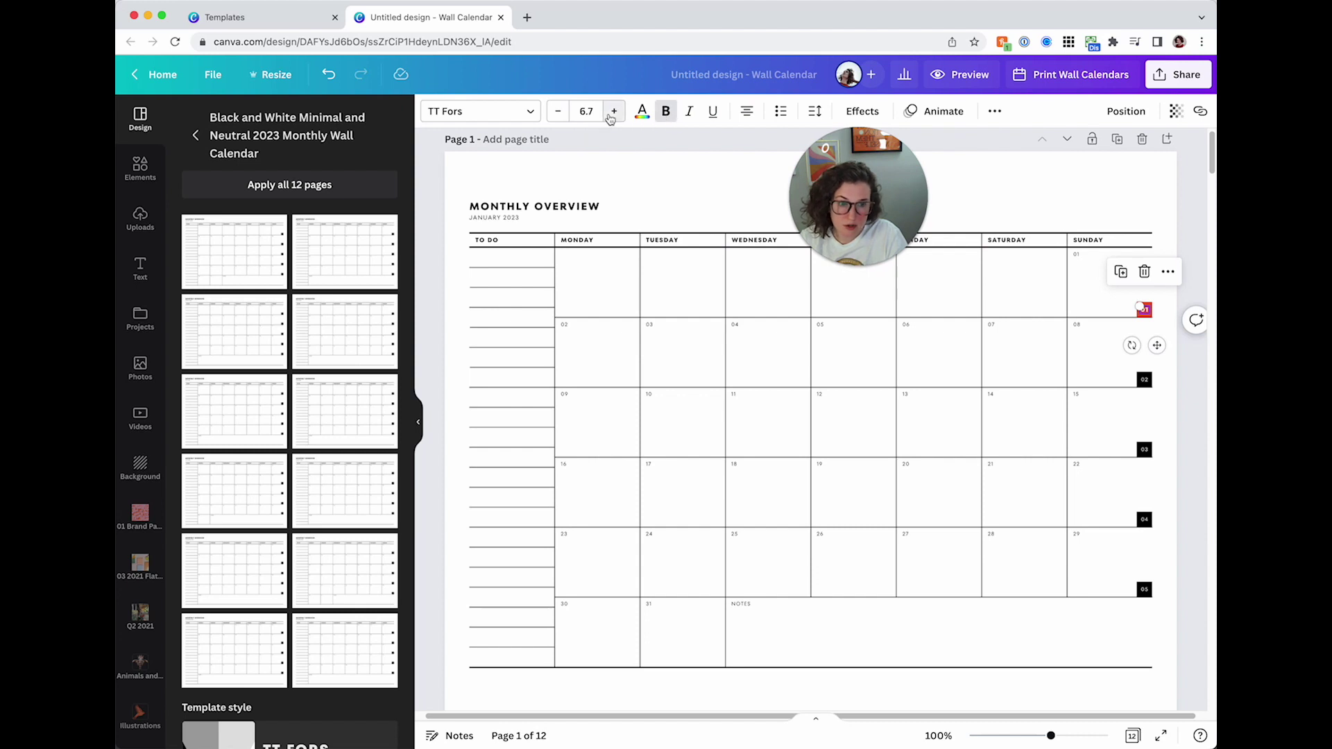
pyautogui.click(613, 112)
pyautogui.click(814, 111)
pyautogui.moveTo(858, 201); pyautogui.dragTo(699, 208)
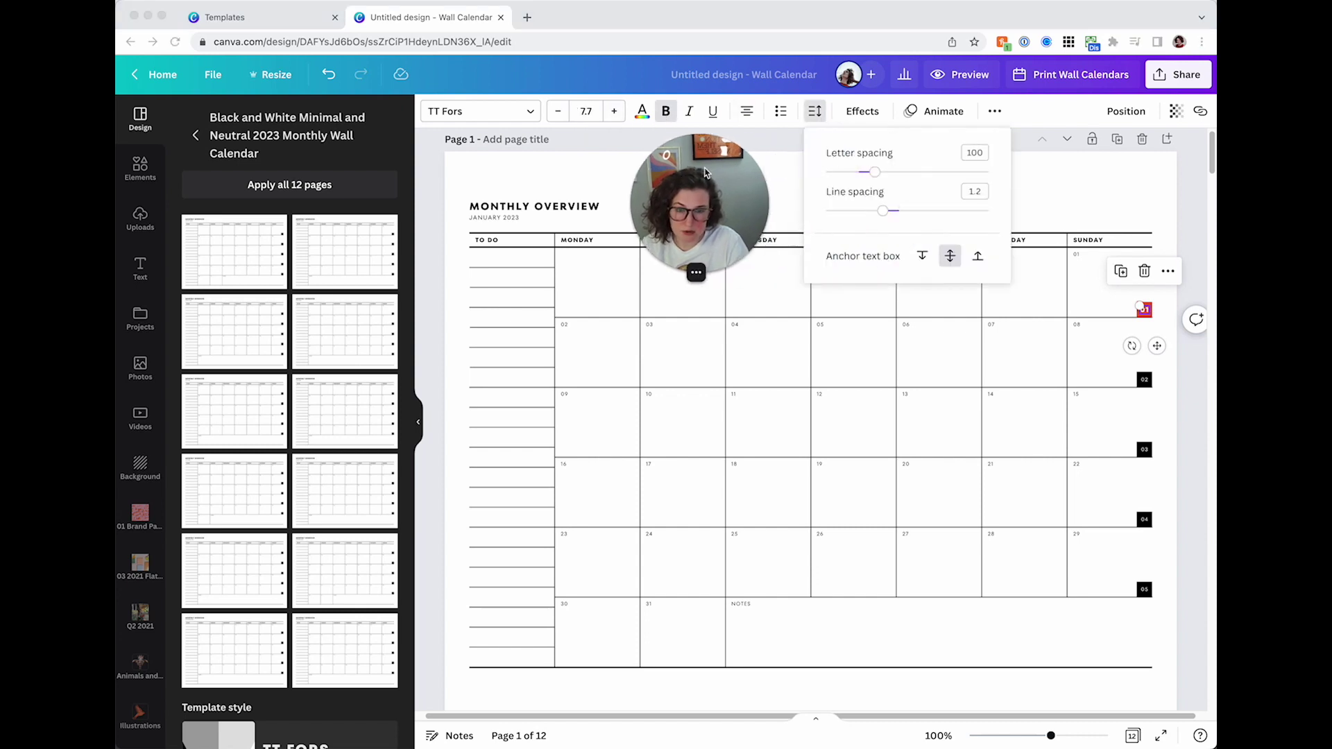
pyautogui.moveTo(876, 173); pyautogui.dragTo(849, 173)
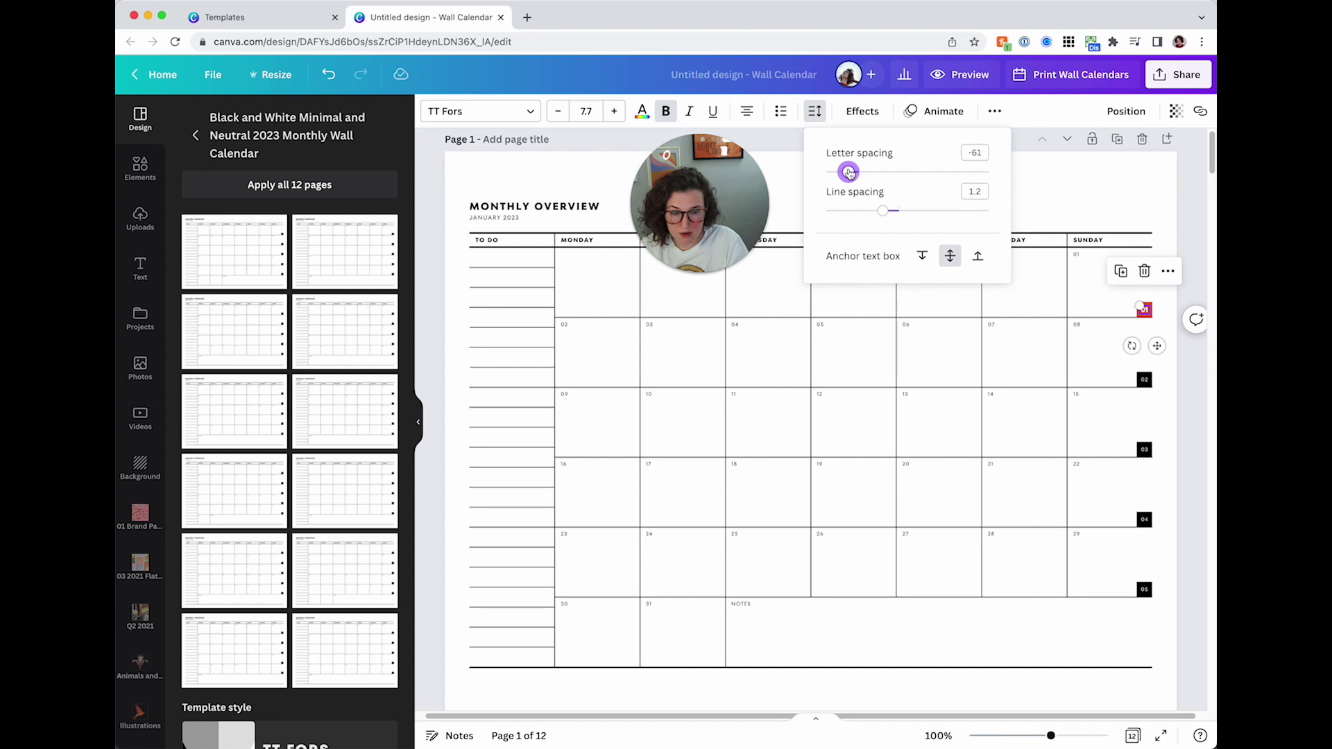
pyautogui.click(1144, 194)
pyautogui.click(1141, 223)
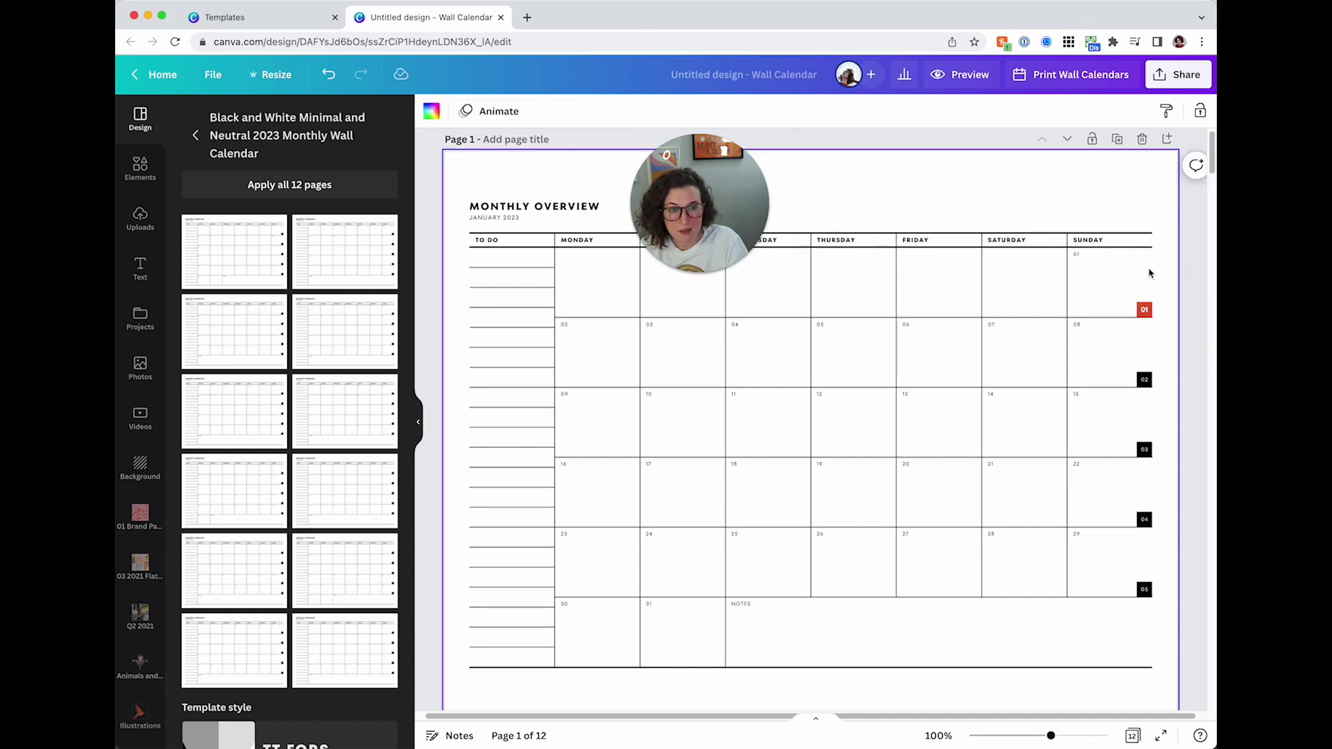
pyautogui.click(1144, 309)
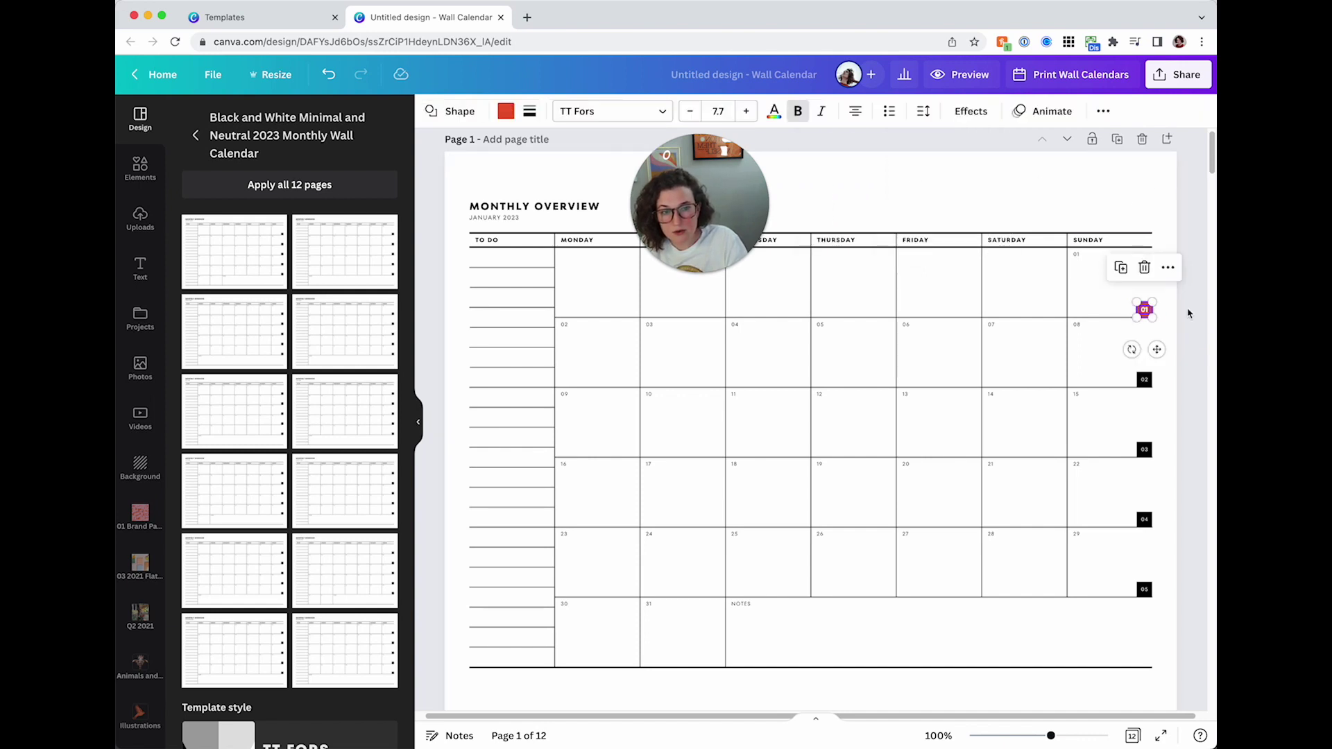
pyautogui.click(1110, 112)
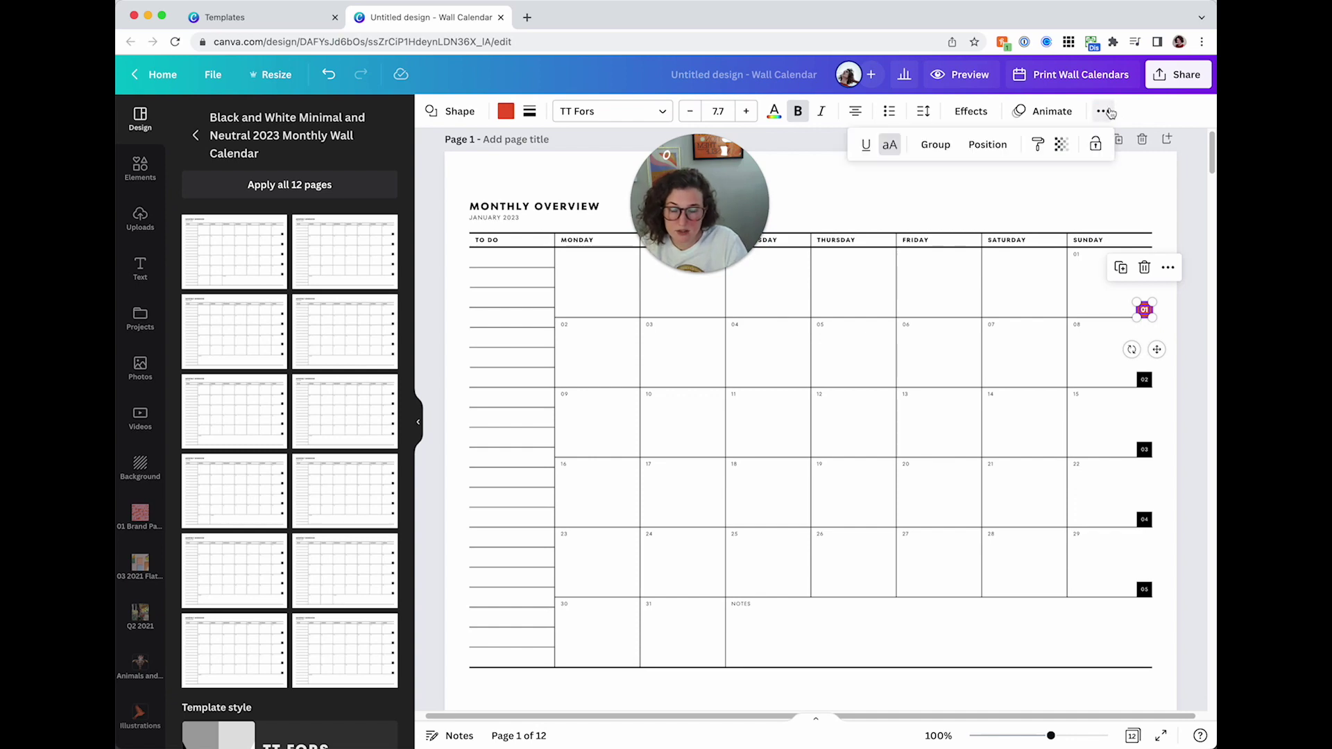
pyautogui.click(1037, 144)
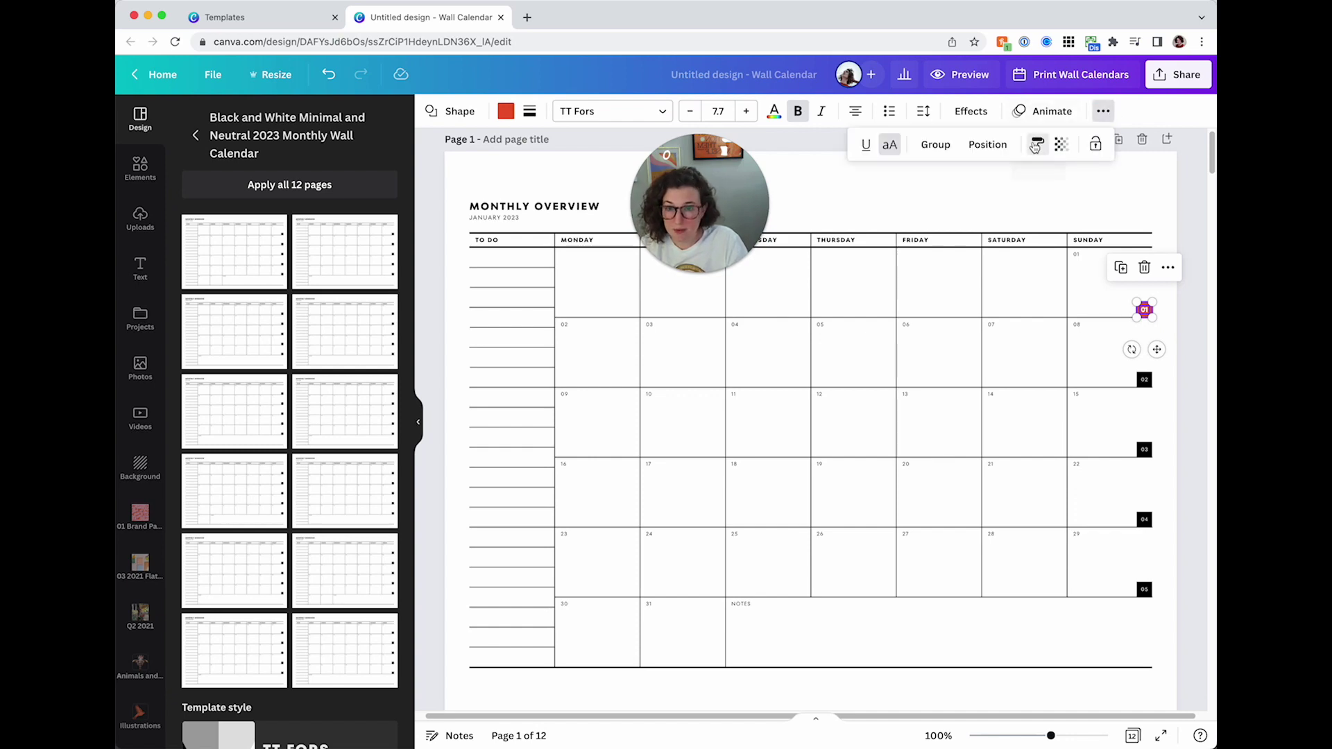
pyautogui.moveTo(1163, 602); pyautogui.dragTo(1124, 369)
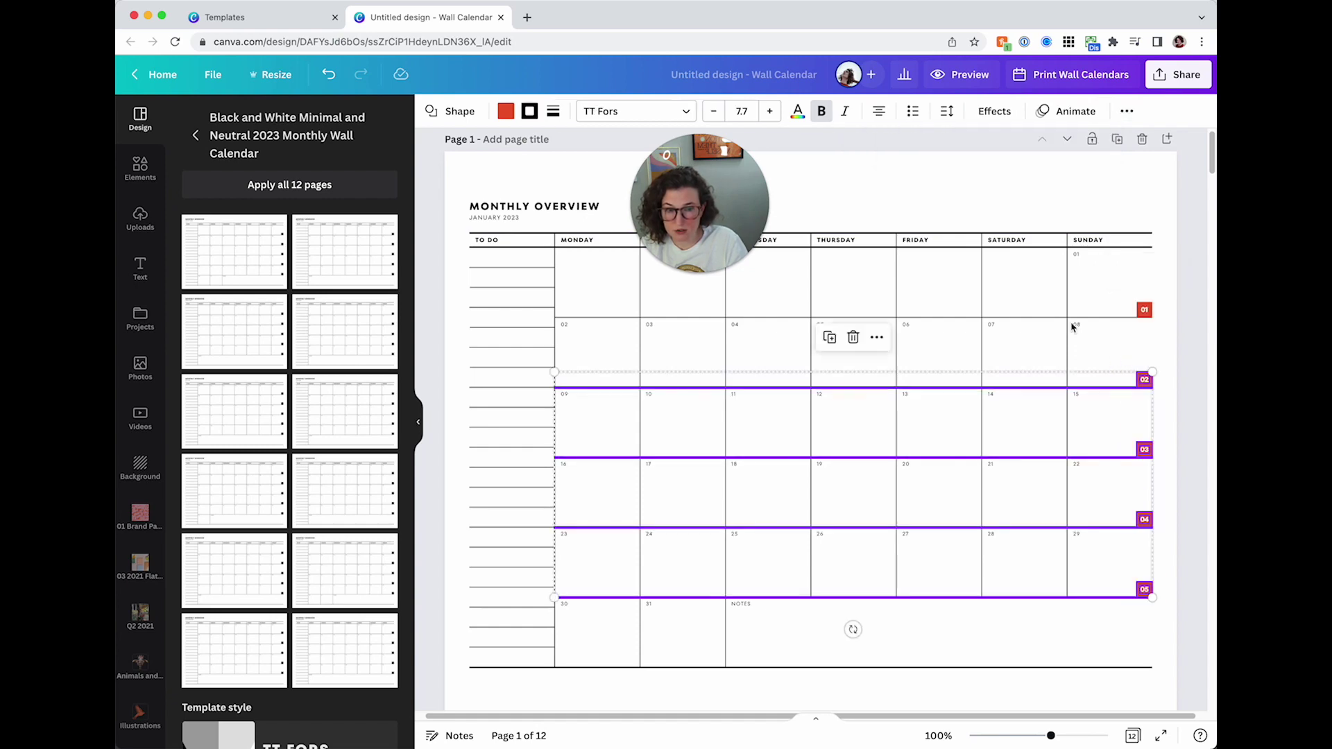
pyautogui.click(1004, 208)
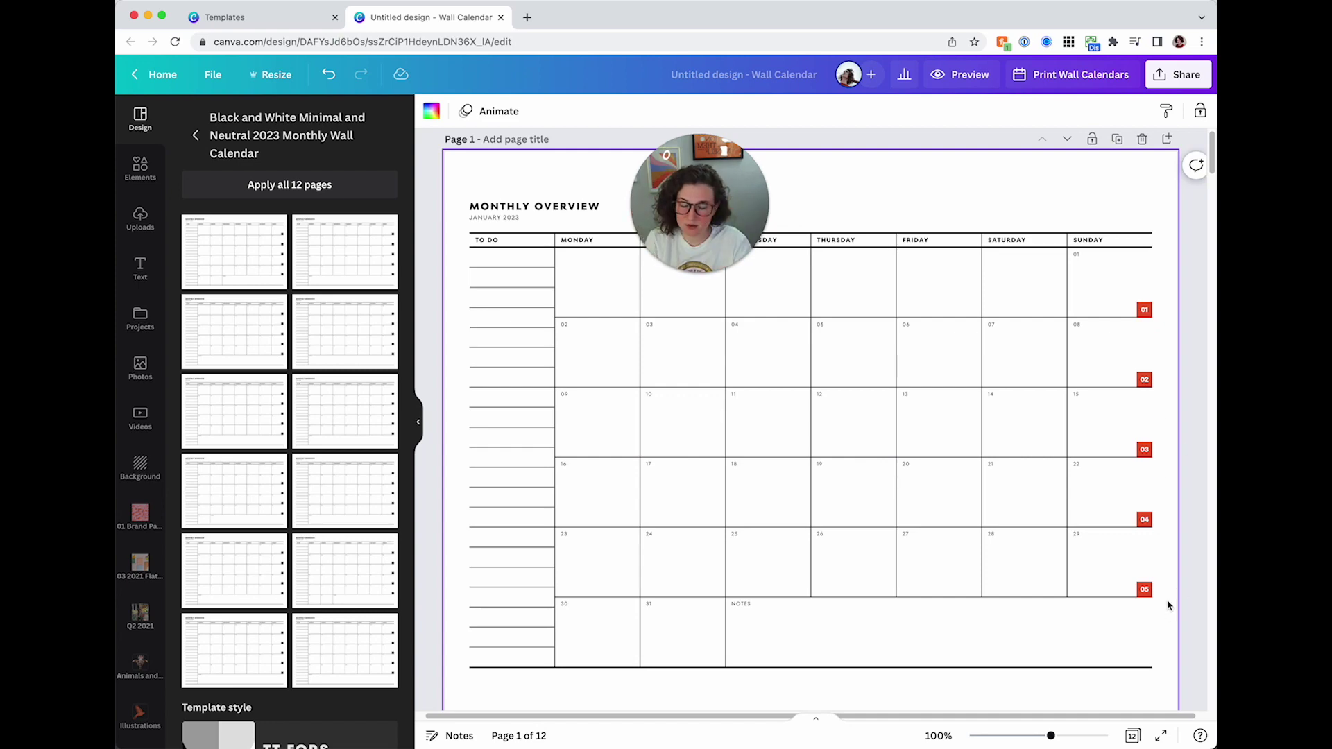
pyautogui.hotkey('ctrl', 'z')
pyautogui.hotkey('ctrl', 'z')
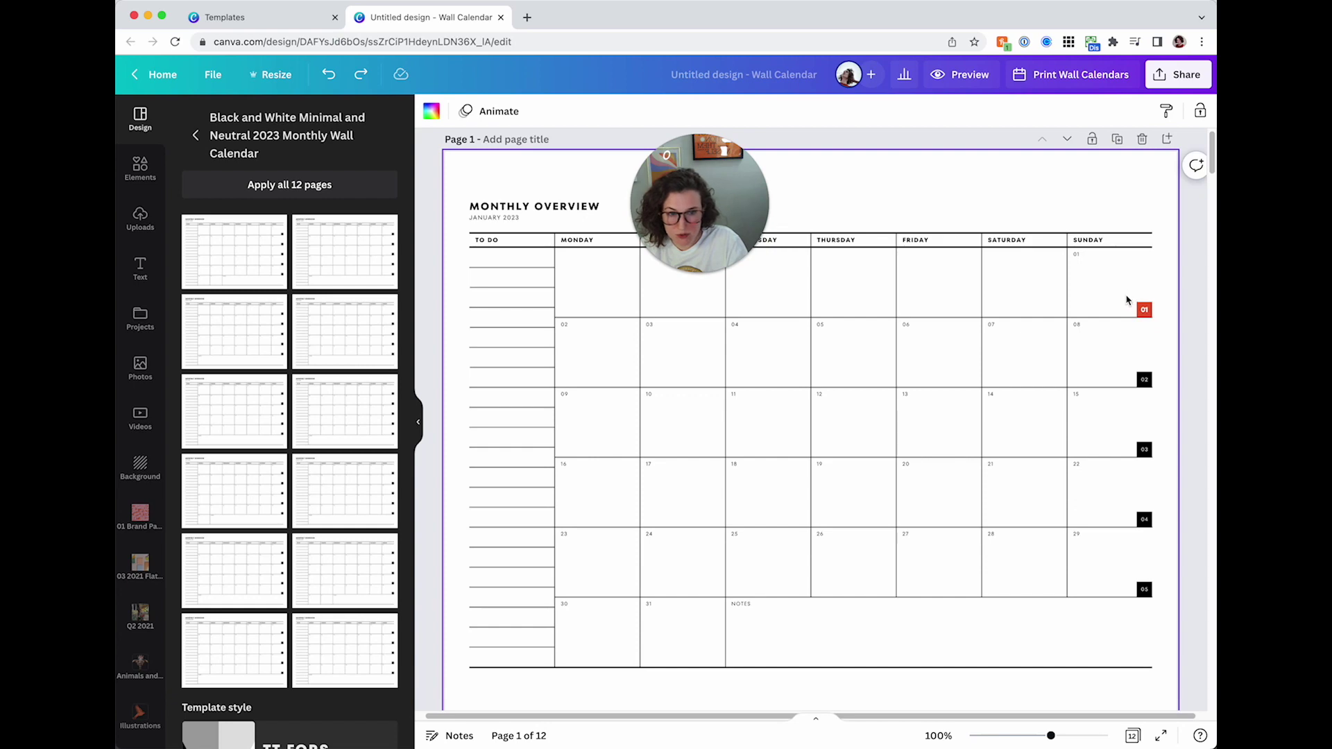
# - Zoom in and copy the style of the red 01 week square
pyautogui.press('super+equal')
pyautogui.press('super+equal')
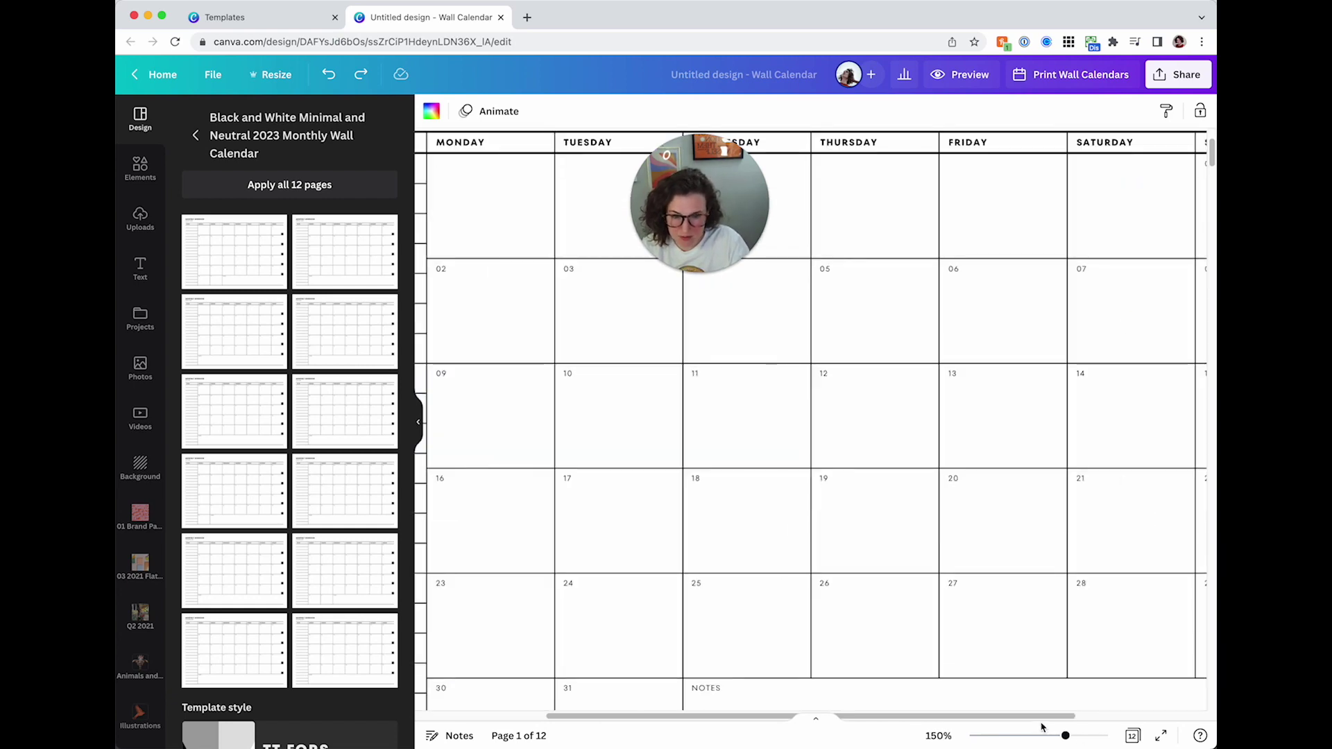
pyautogui.moveTo(1042, 727); pyautogui.dragTo(1173, 727)
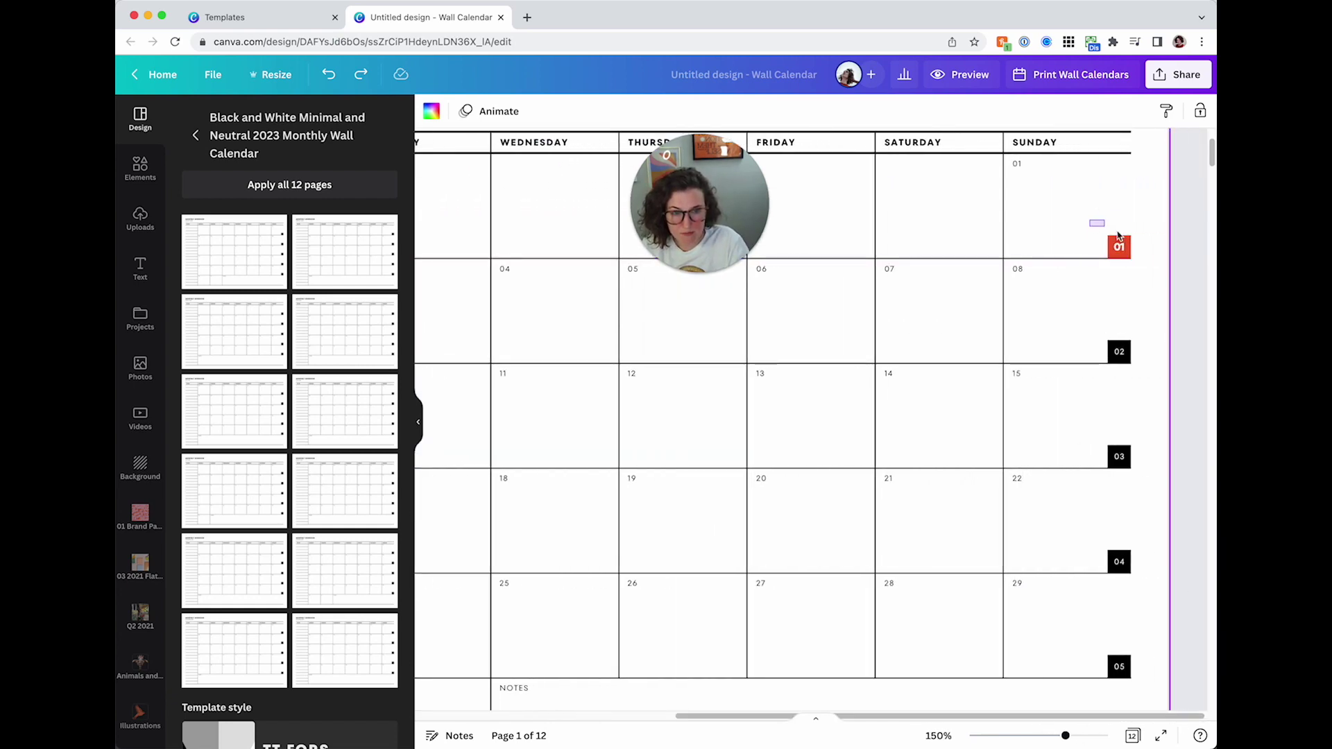
pyautogui.moveTo(1118, 237); pyautogui.dragTo(1142, 250)
pyautogui.moveTo(1073, 226); pyautogui.dragTo(1139, 253)
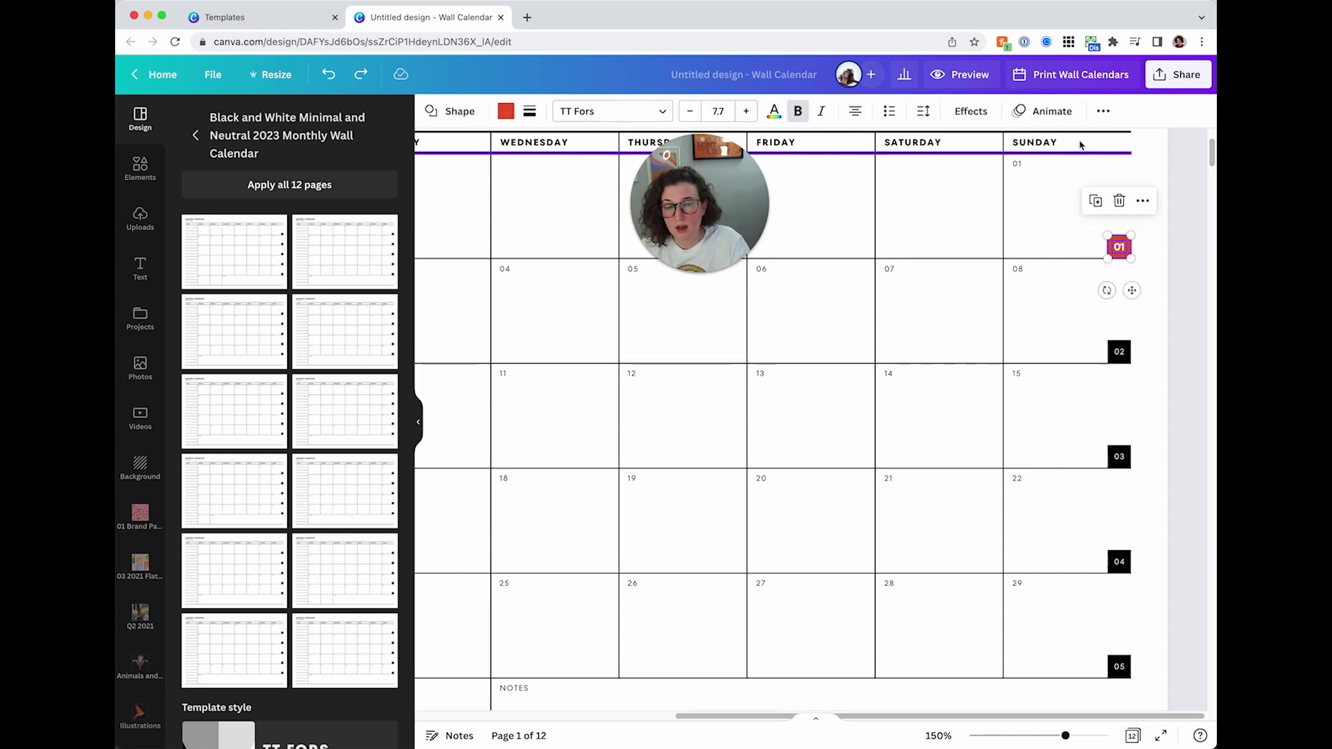
pyautogui.click(1105, 113)
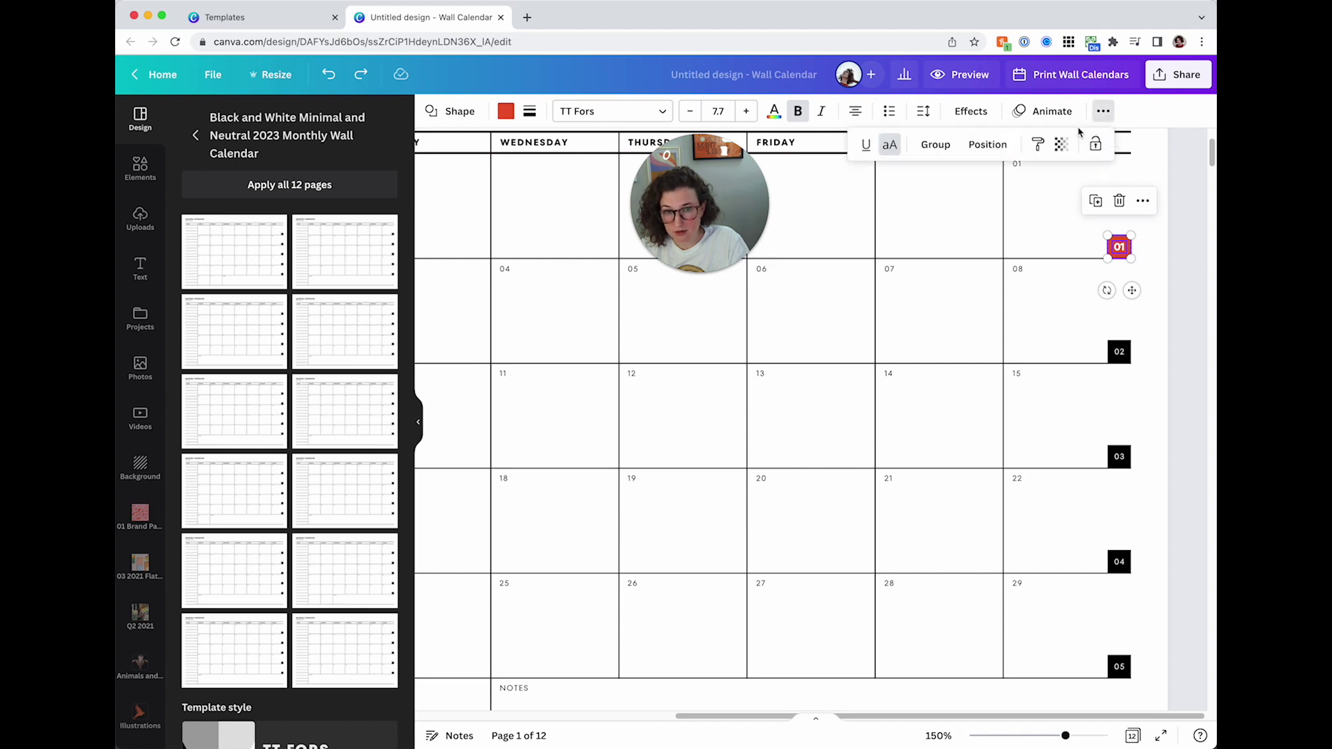
pyautogui.click(1040, 146)
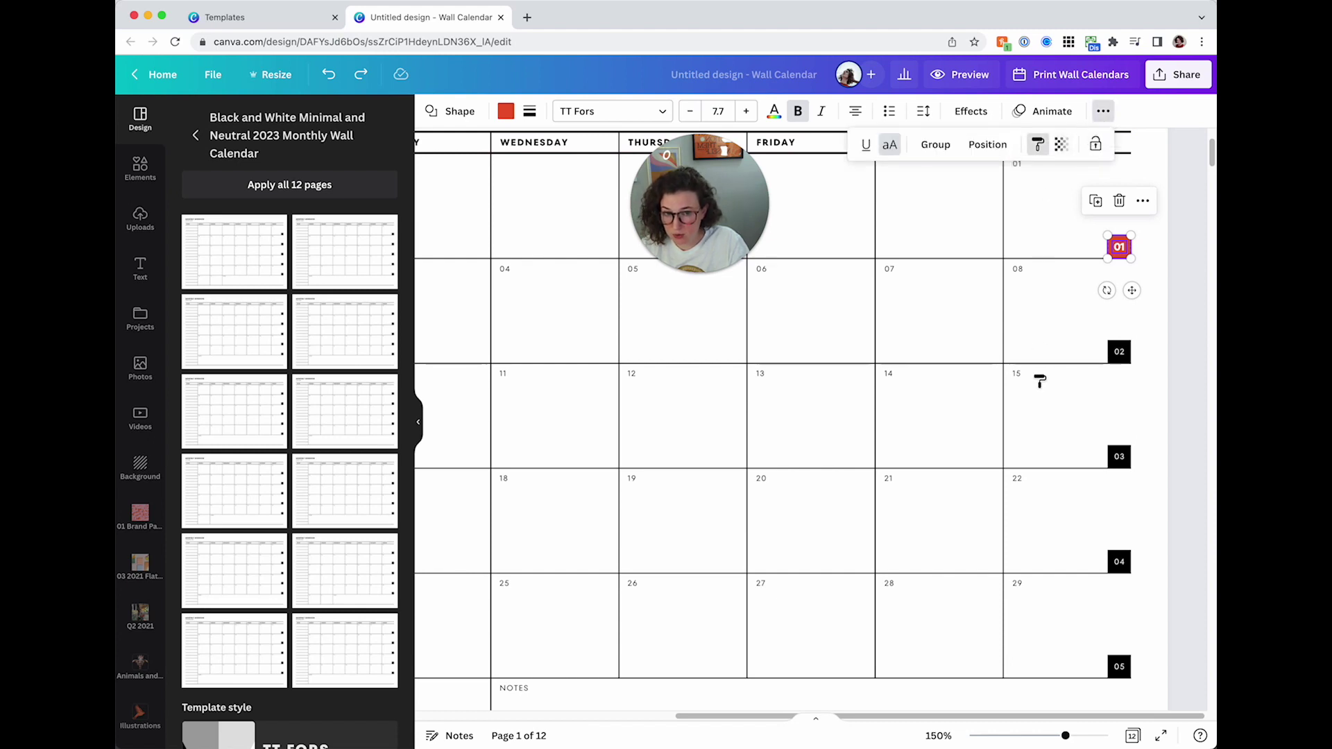
# - Paint the copied red style onto week squares 02–05, then zoom back out
pyautogui.scroll(-1, 1041, 361)
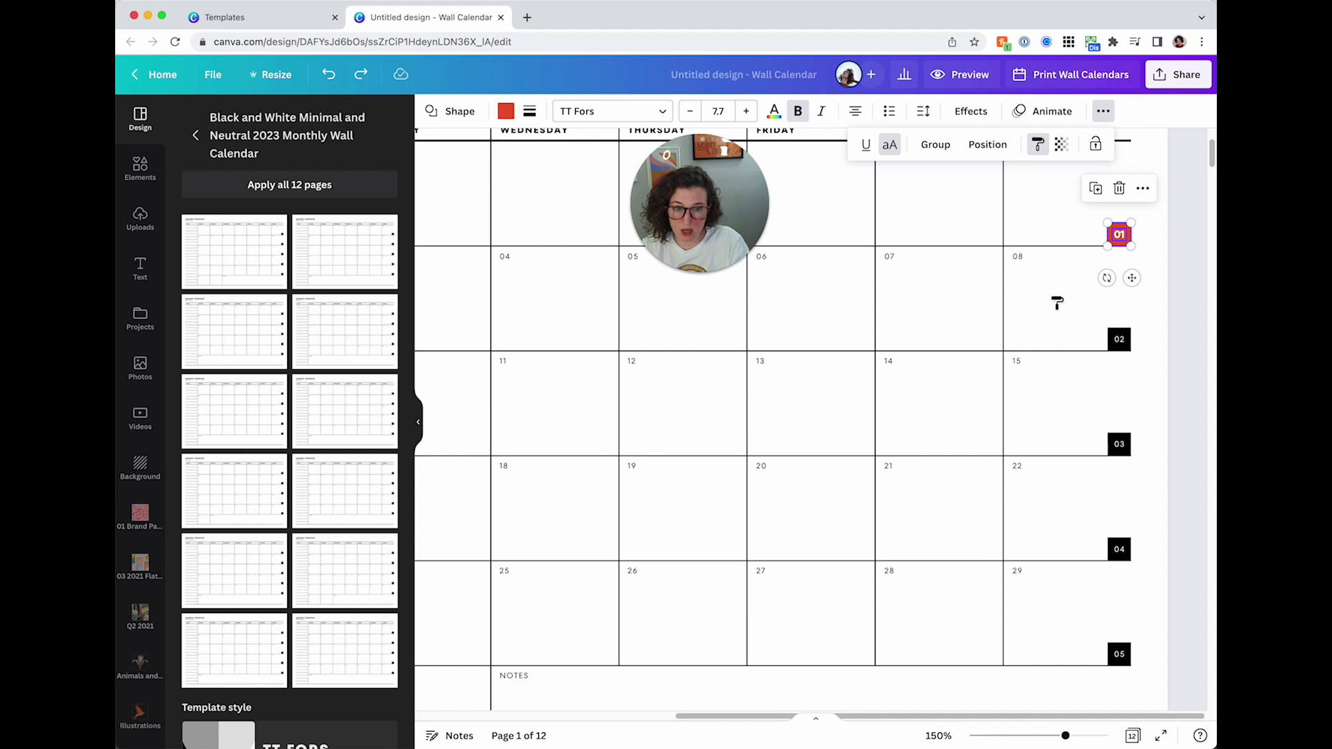
pyautogui.moveTo(1057, 303); pyautogui.dragTo(1162, 662)
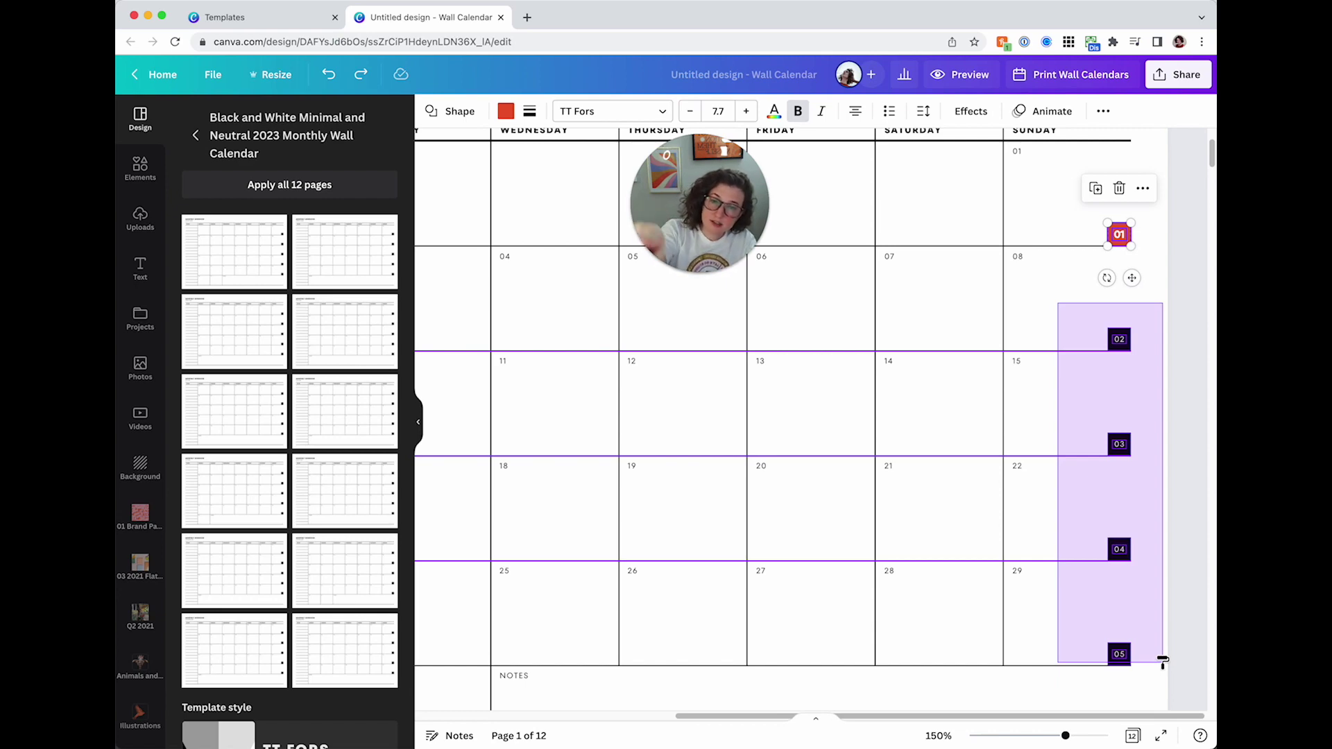
pyautogui.moveTo(1162, 663)
pyautogui.mouseDown()
pyautogui.moveTo(1043, 594)
pyautogui.moveTo(892, 556)
pyautogui.moveTo(874, 460)
pyautogui.moveTo(1141, 673)
pyautogui.moveTo(1152, 662)
pyautogui.mouseUp()
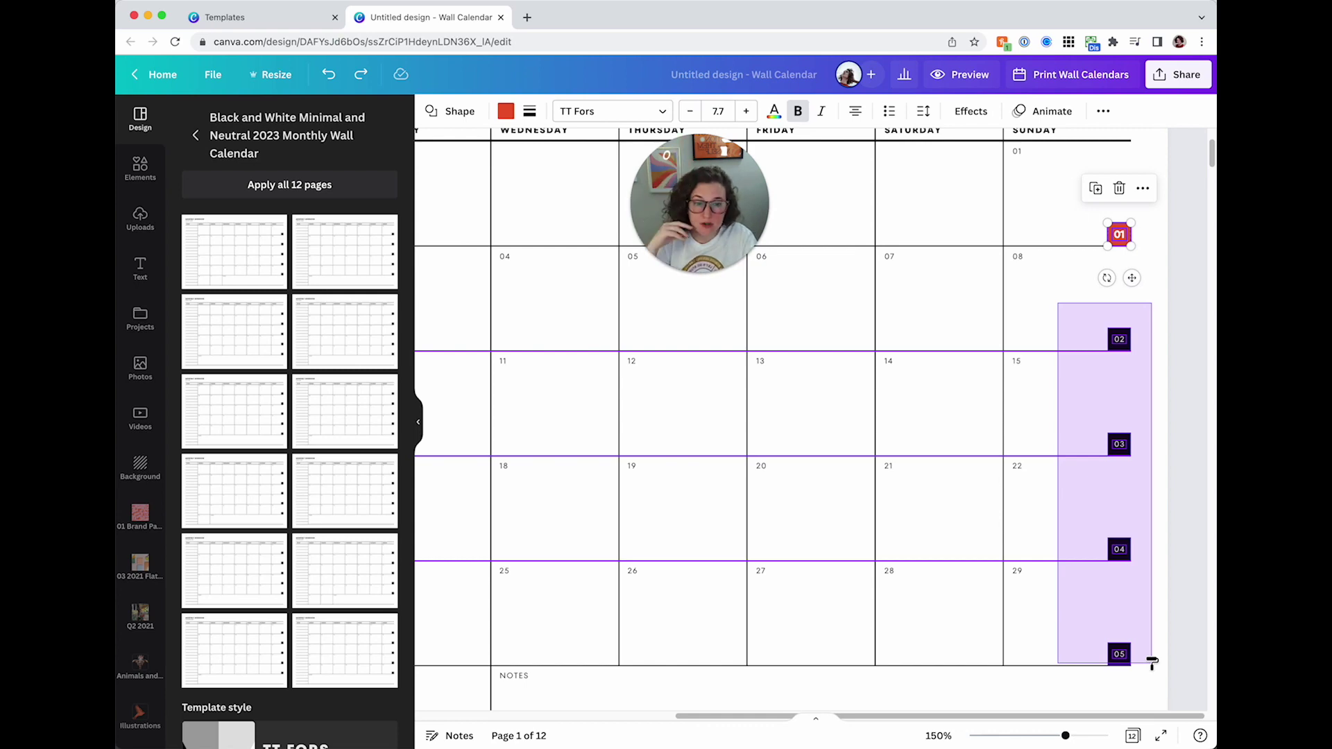
pyautogui.moveTo(1152, 663); pyautogui.dragTo(1154, 668)
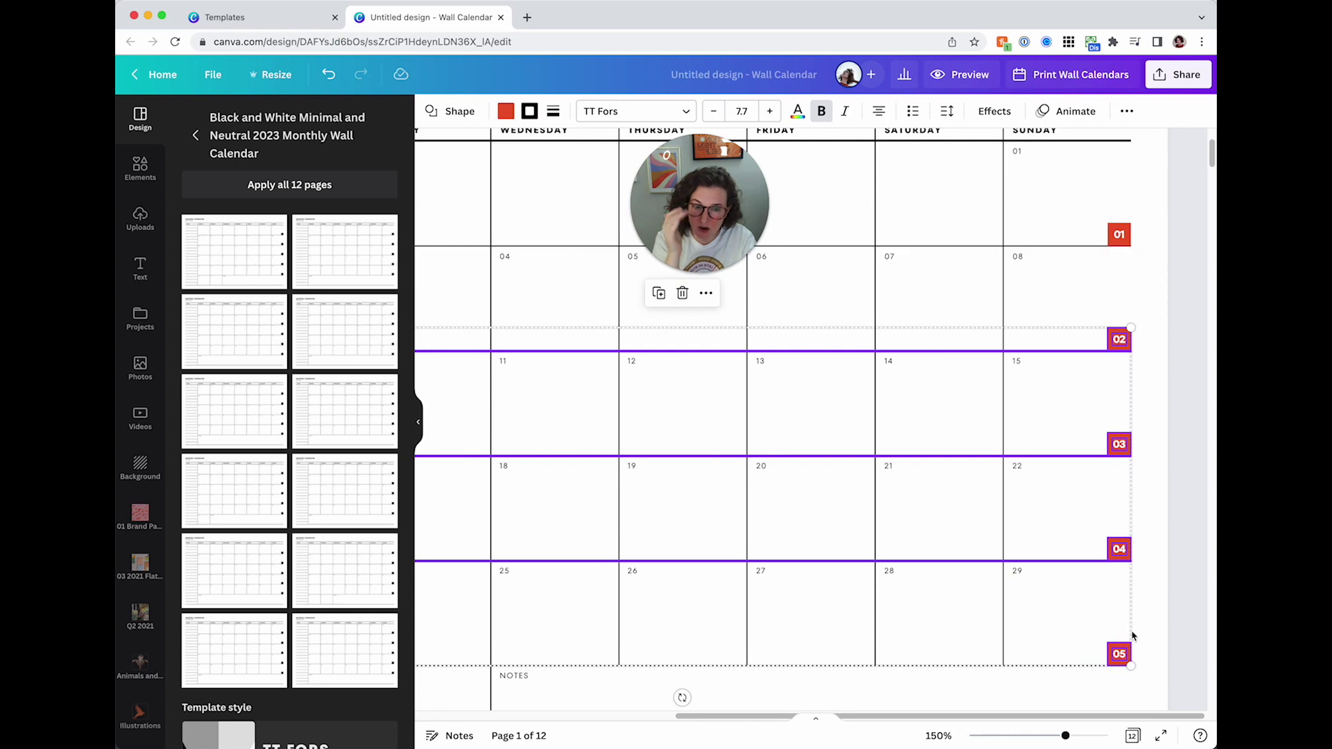
pyautogui.click(1157, 632)
pyautogui.press('super+minus')
pyautogui.press('super+minus')
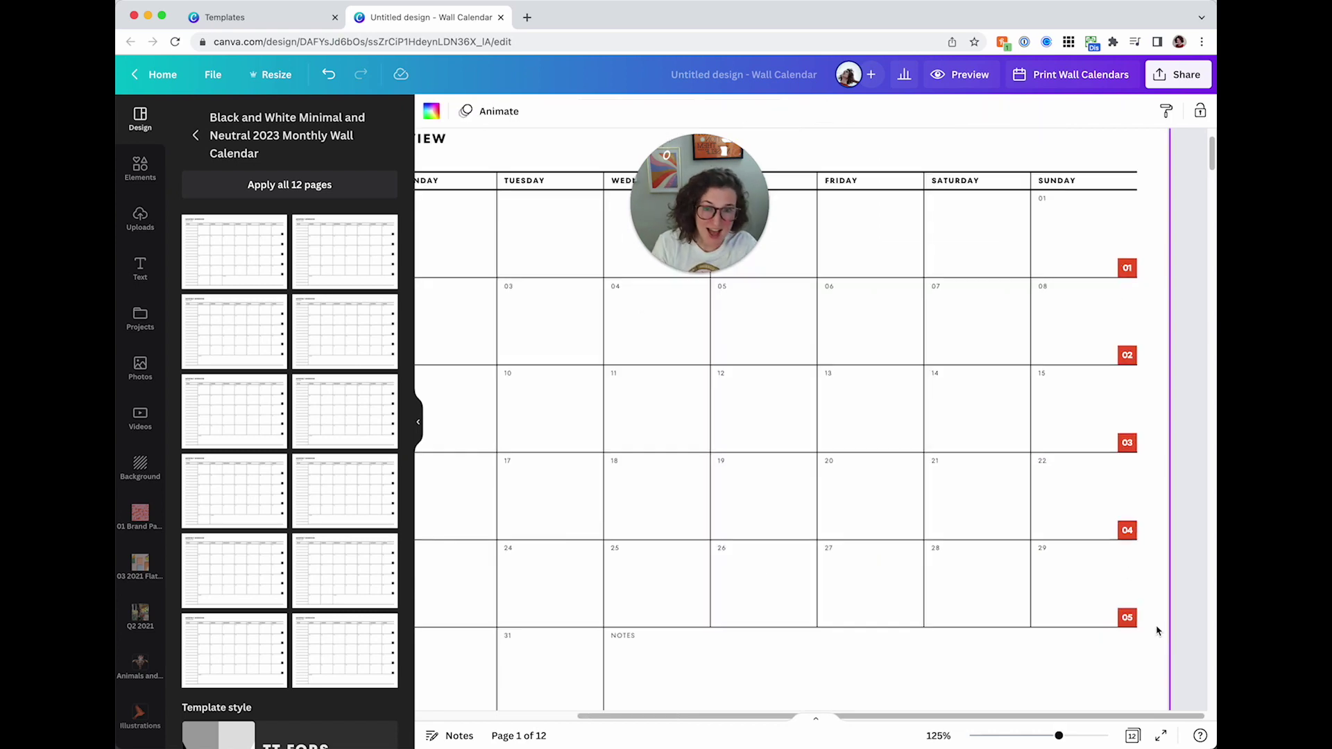
pyautogui.scroll(-7, 1152, 475)
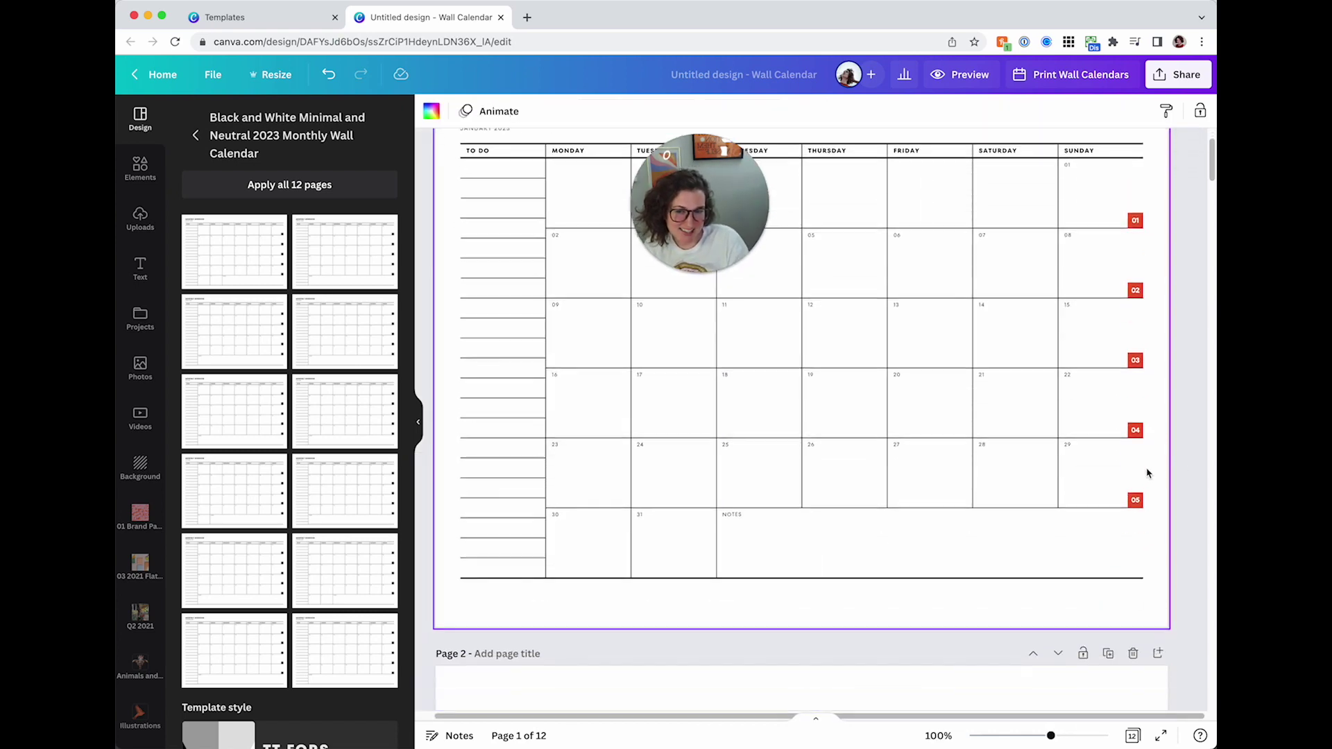
pyautogui.scroll(3, 1147, 458)
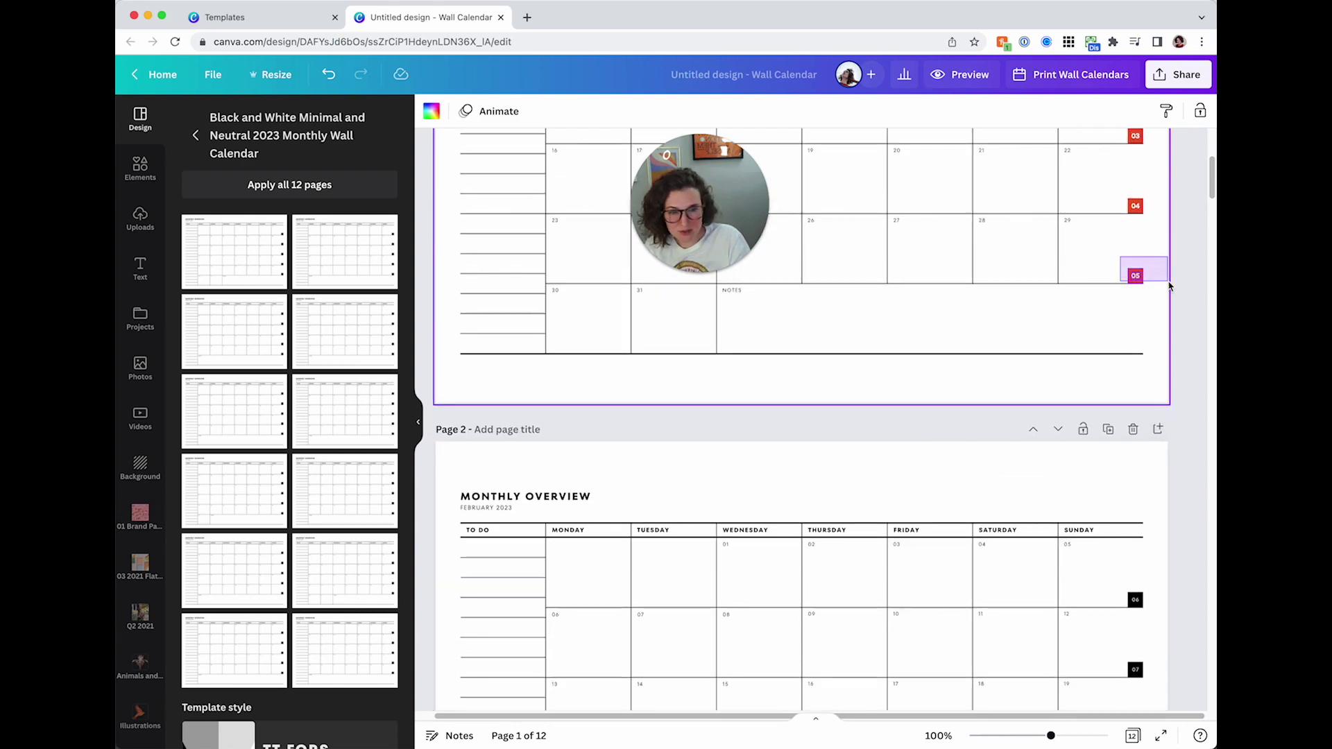
pyautogui.click(1136, 276)
pyautogui.click(1104, 113)
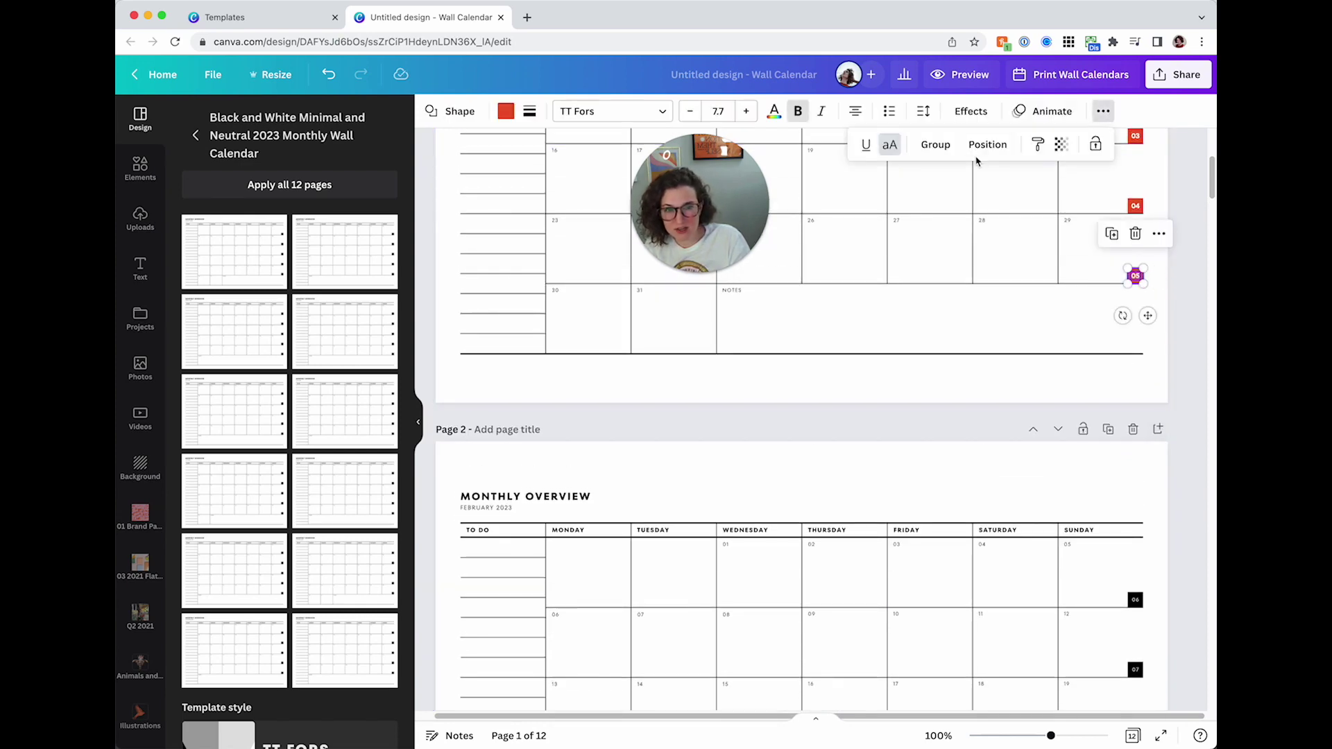
pyautogui.click(1038, 144)
pyautogui.scroll(-3, 1121, 444)
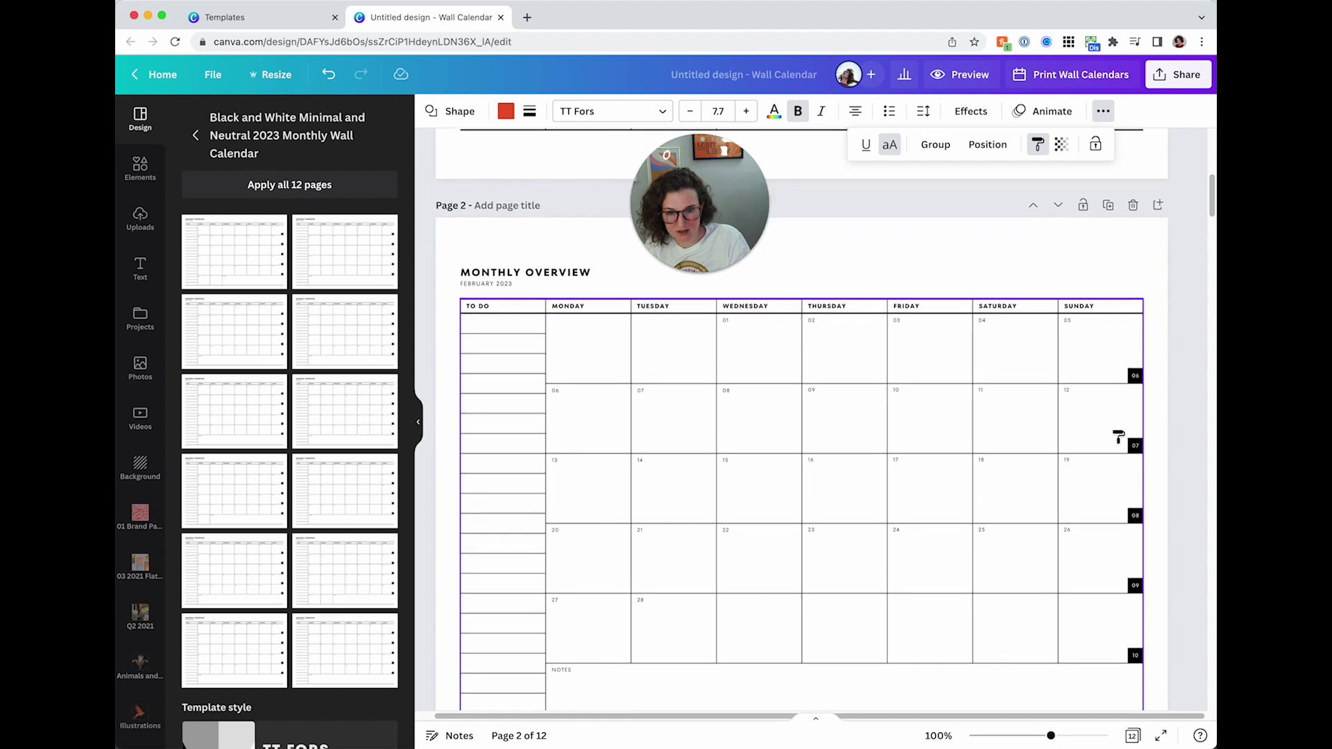
pyautogui.moveTo(1109, 349); pyautogui.dragTo(1155, 583)
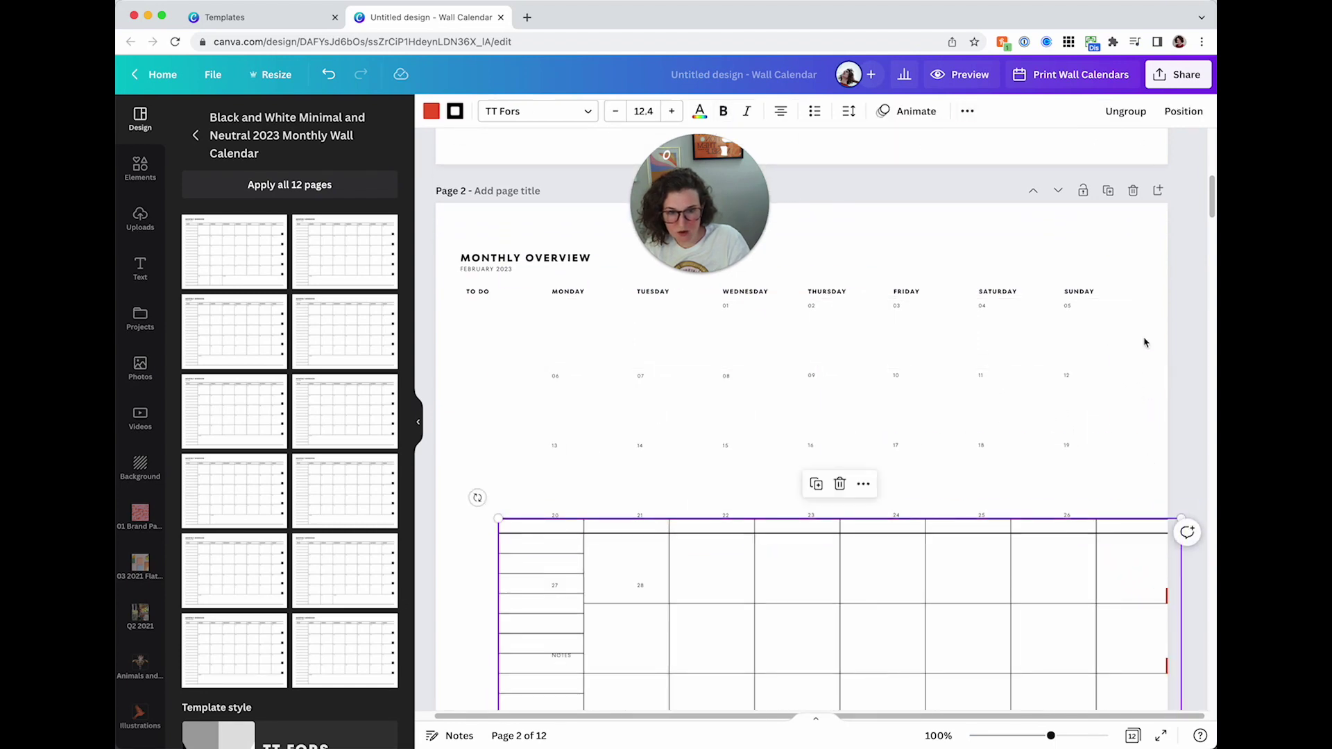
pyautogui.press('super+z')
pyautogui.scroll(-2, 1062, 245)
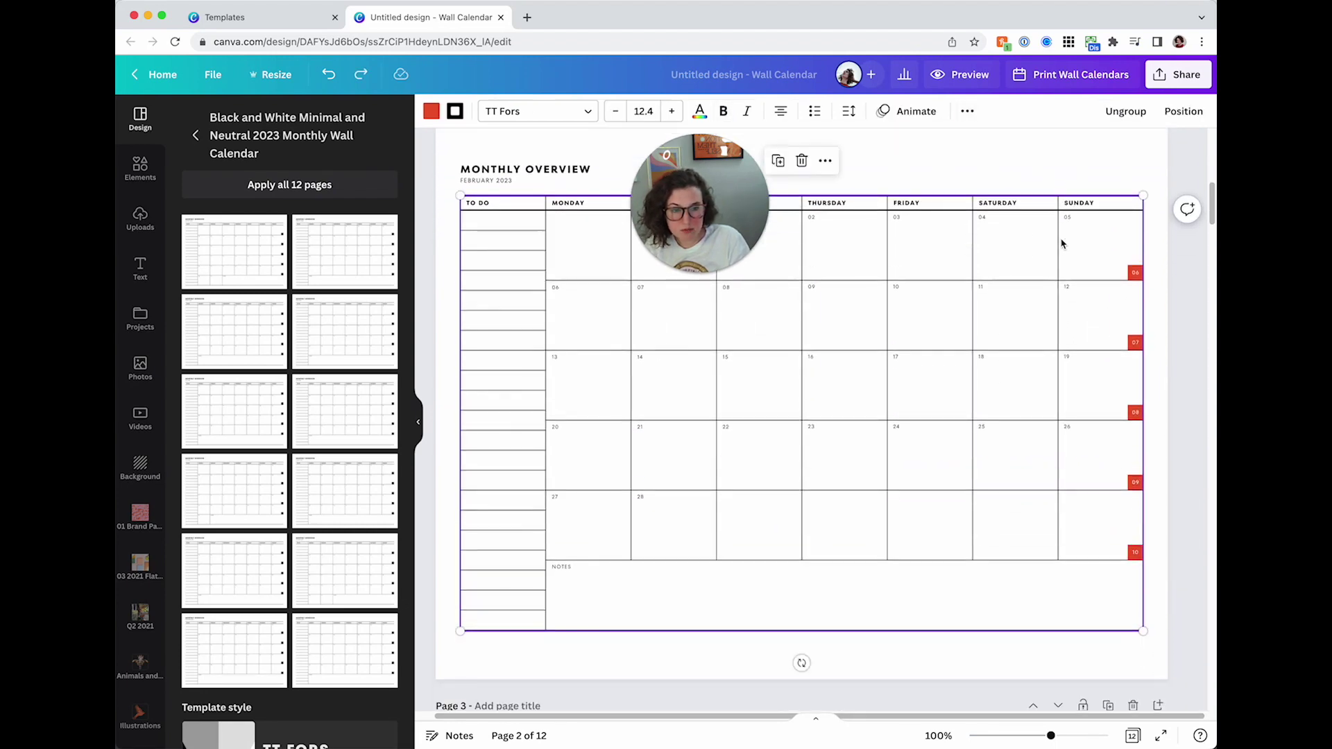
pyautogui.click(1059, 244)
pyautogui.scroll(3, 1078, 164)
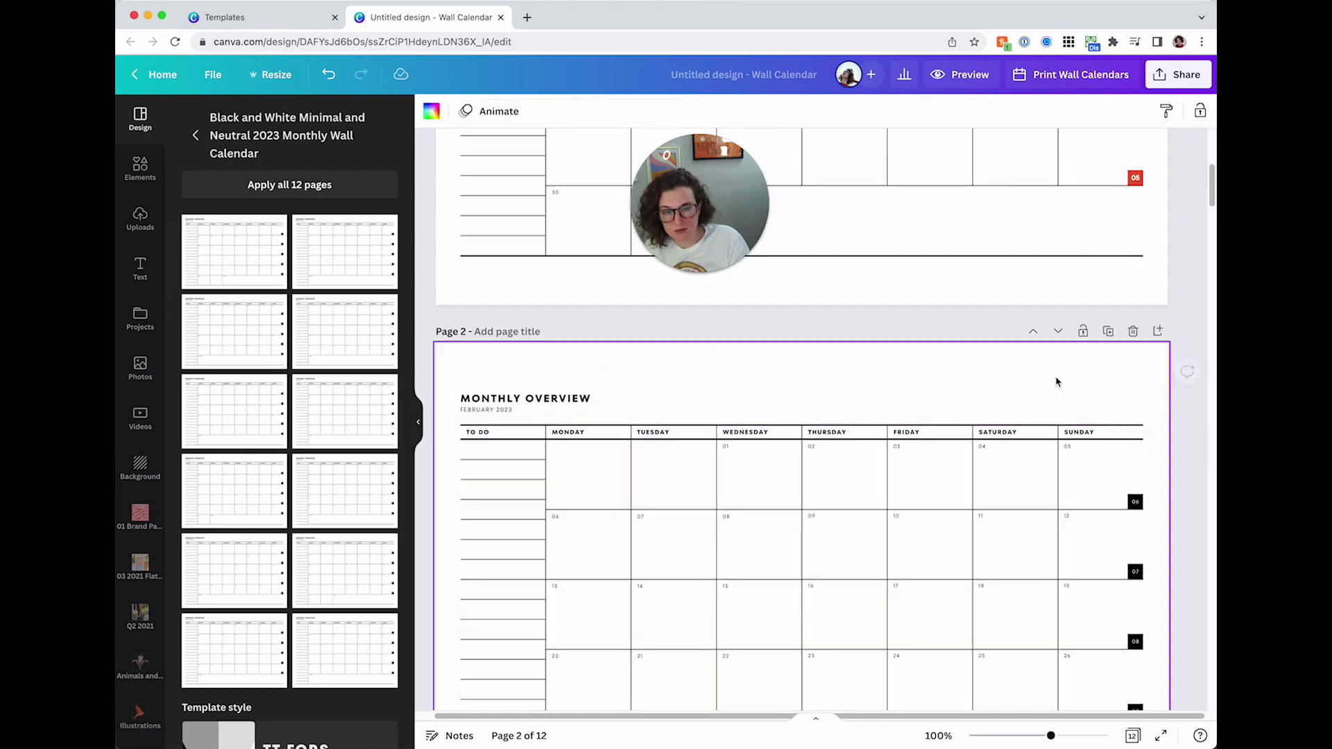
# - Copy the red style again and paint it over February's week squares 06–10
pyautogui.click(1136, 177)
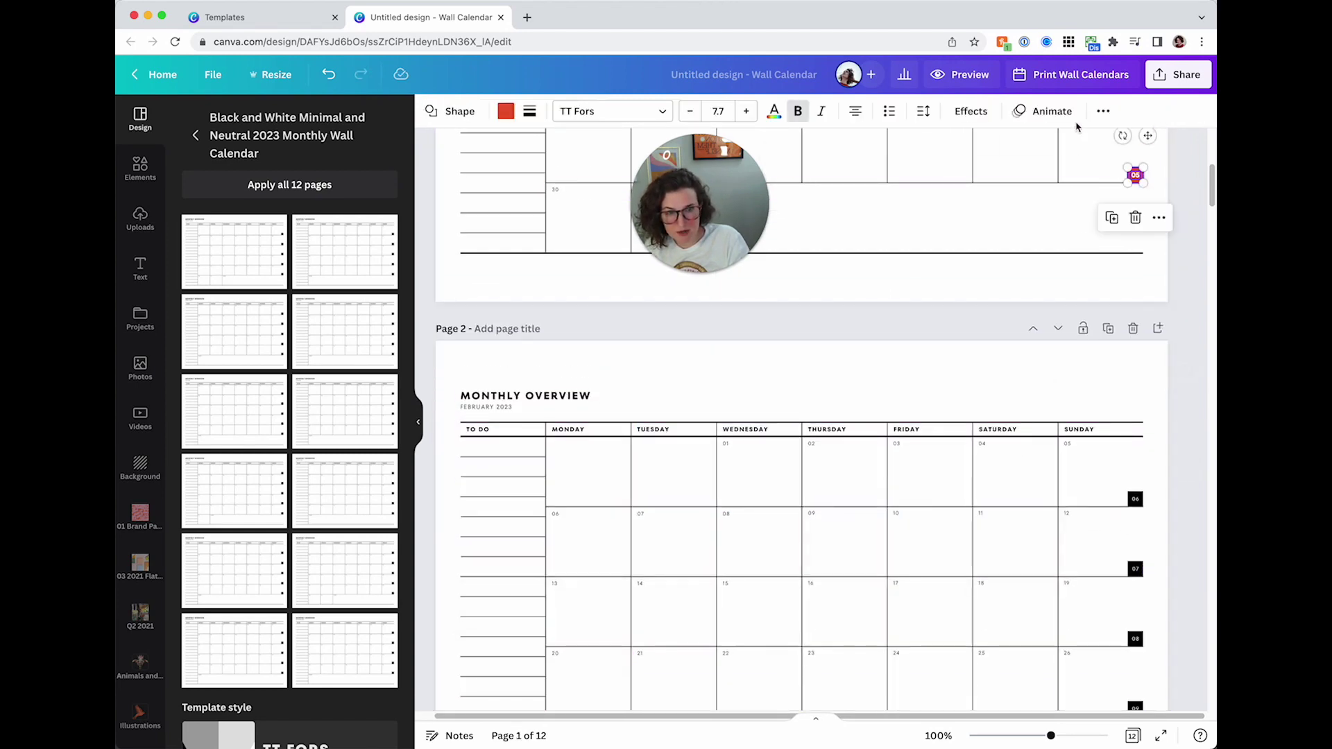
pyautogui.click(1102, 112)
pyautogui.click(1036, 147)
pyautogui.scroll(-4, 1115, 242)
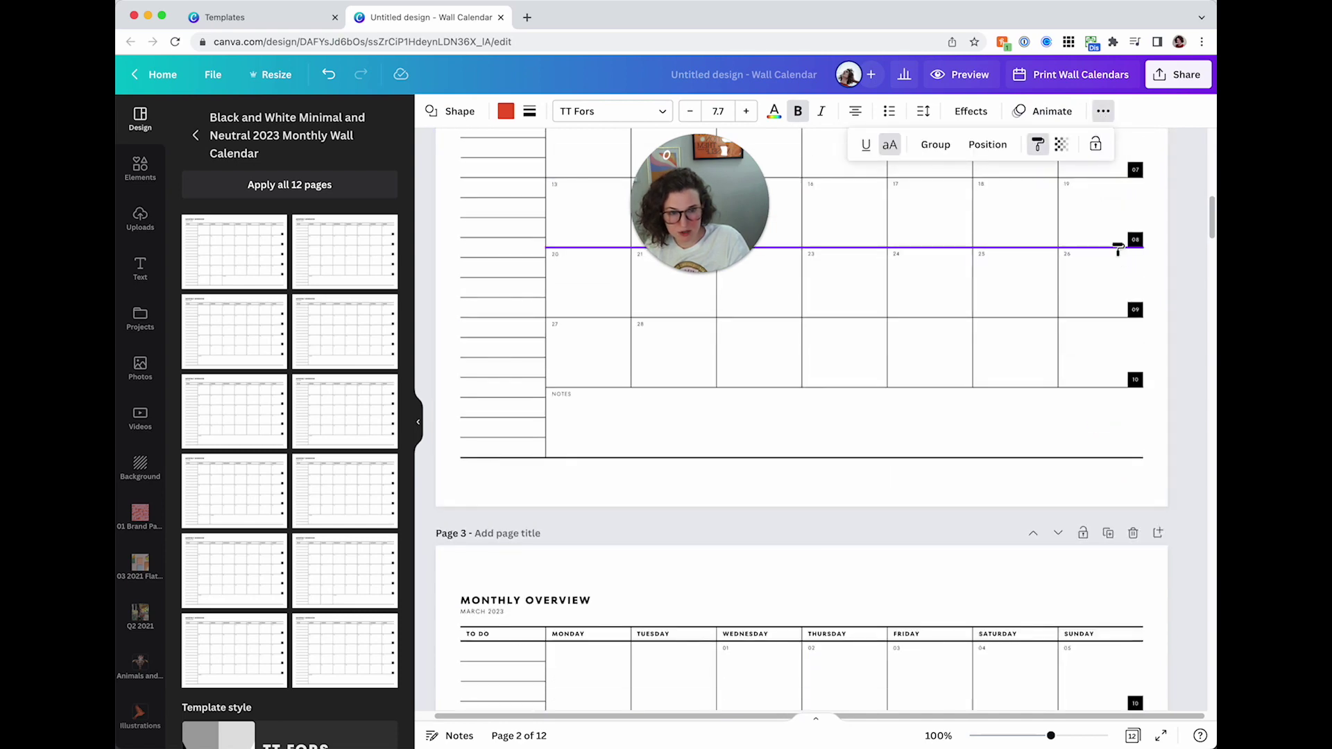
pyautogui.moveTo(1114, 234); pyautogui.dragTo(1160, 571)
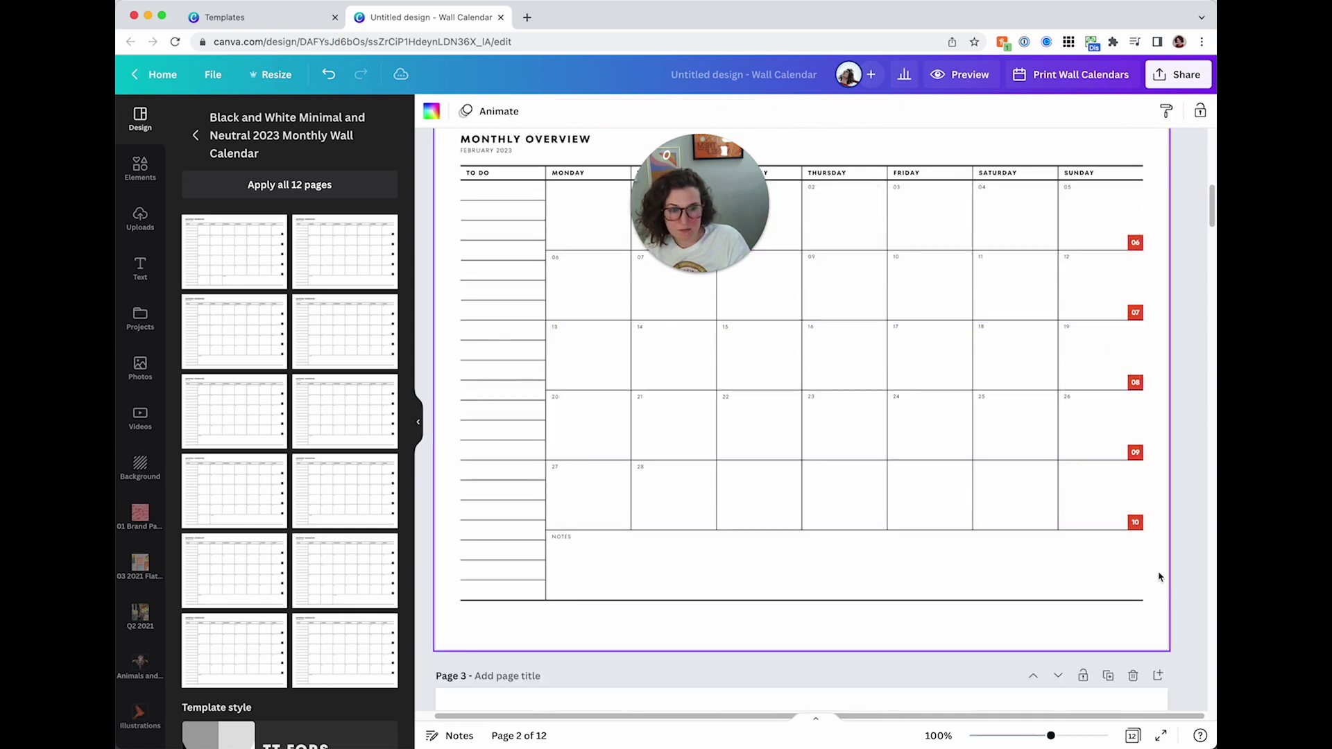
pyautogui.scroll(2, 715, 558)
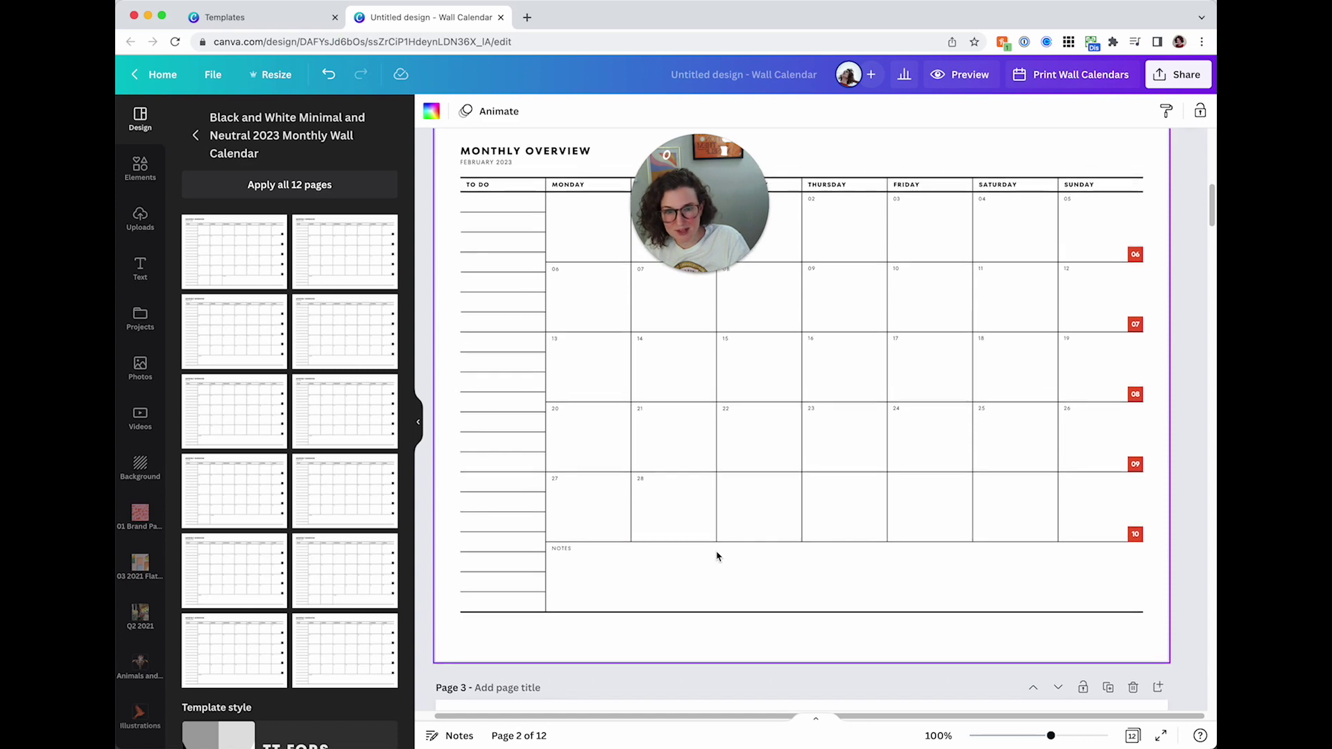
# - Remove the TO DO heading from the February page
pyautogui.click(556, 334)
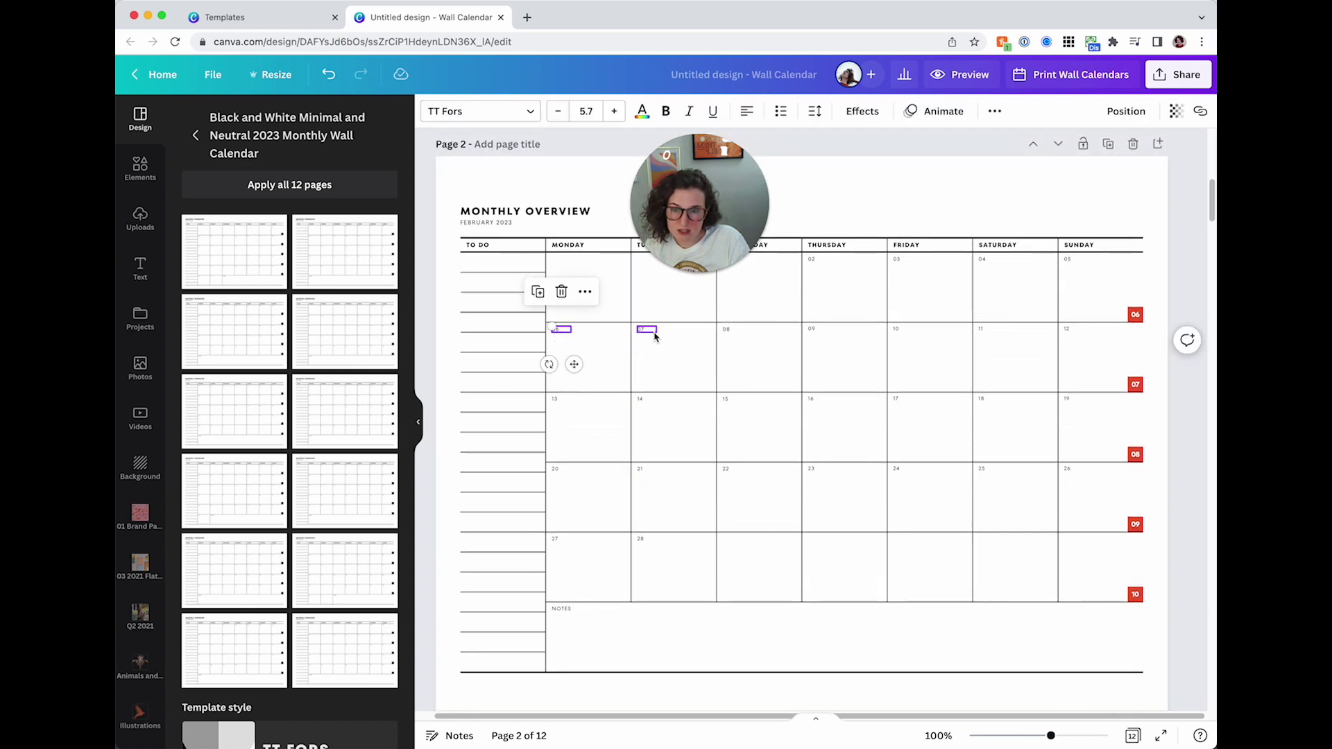
pyautogui.click(655, 336)
pyautogui.click(733, 337)
pyautogui.click(669, 629)
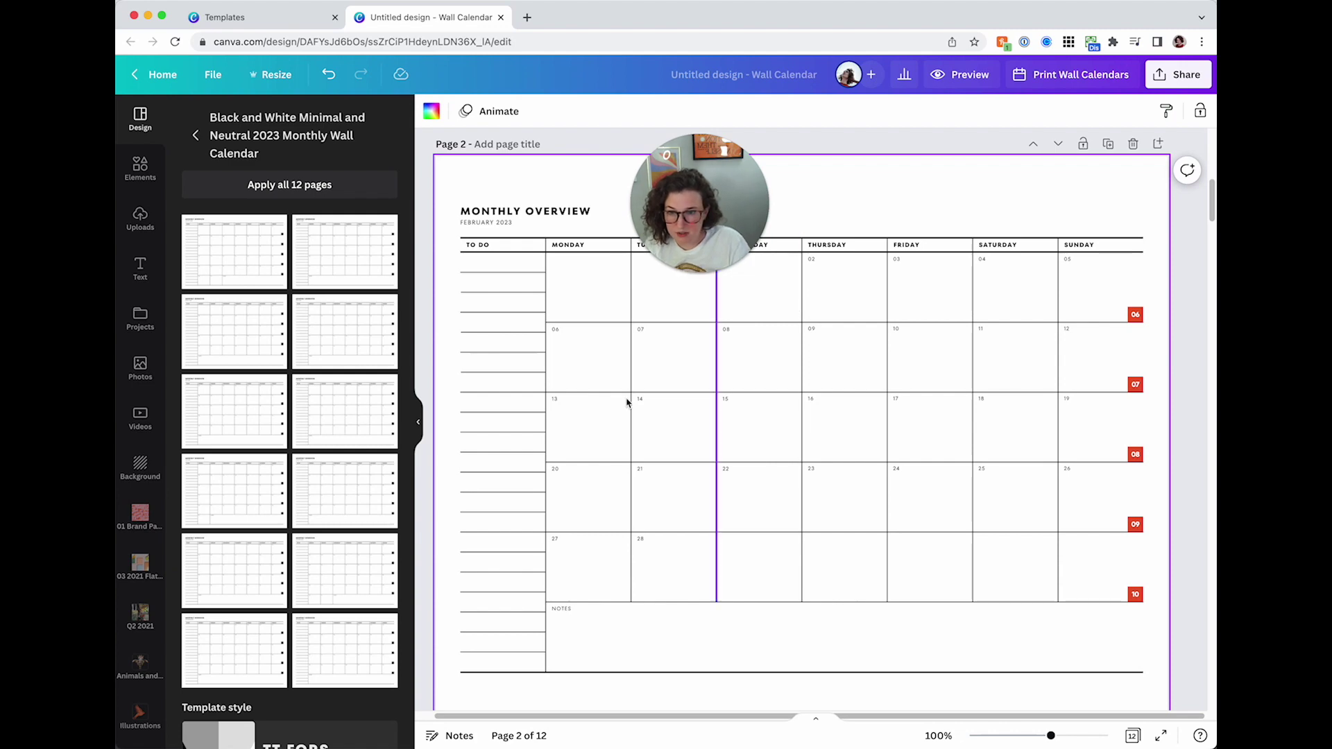
pyautogui.click(483, 248)
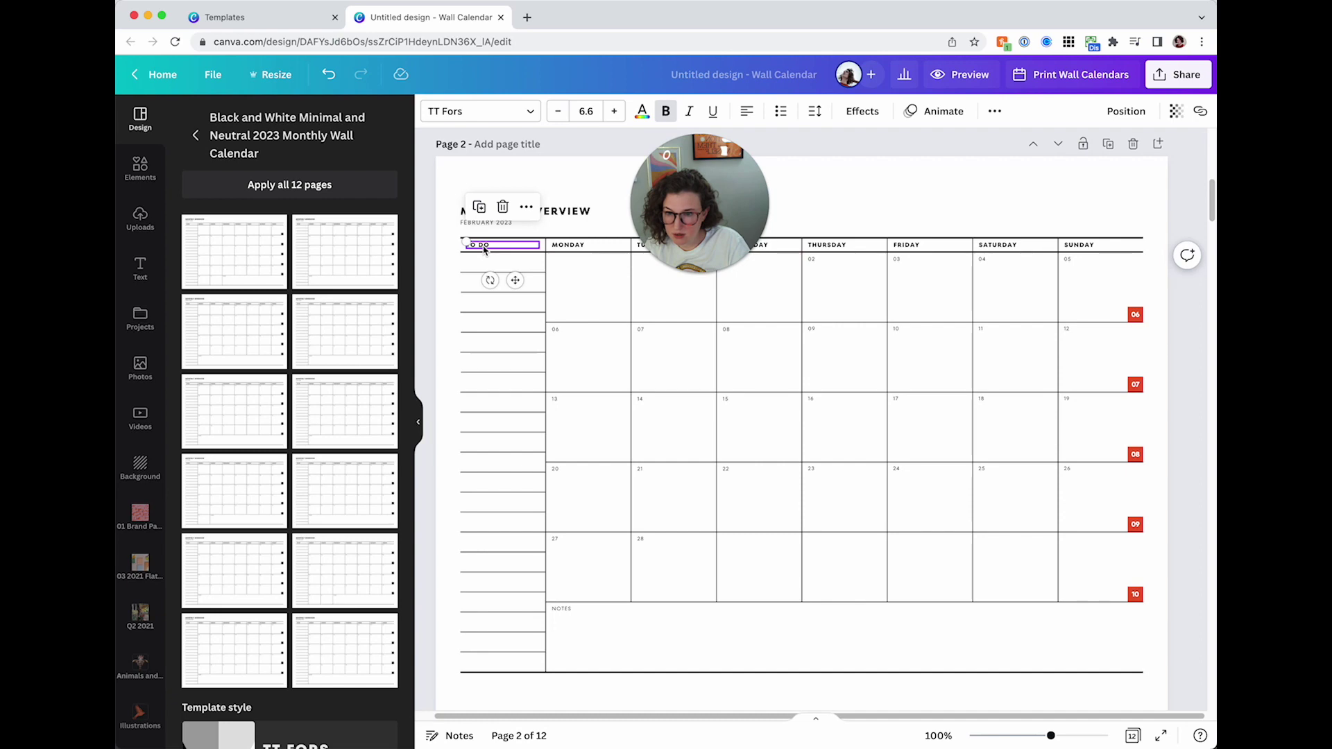
pyautogui.press('Escape')
# - Remove the TO DO headings from January, March, April, May, June and July
pyautogui.scroll(10, 483, 251)
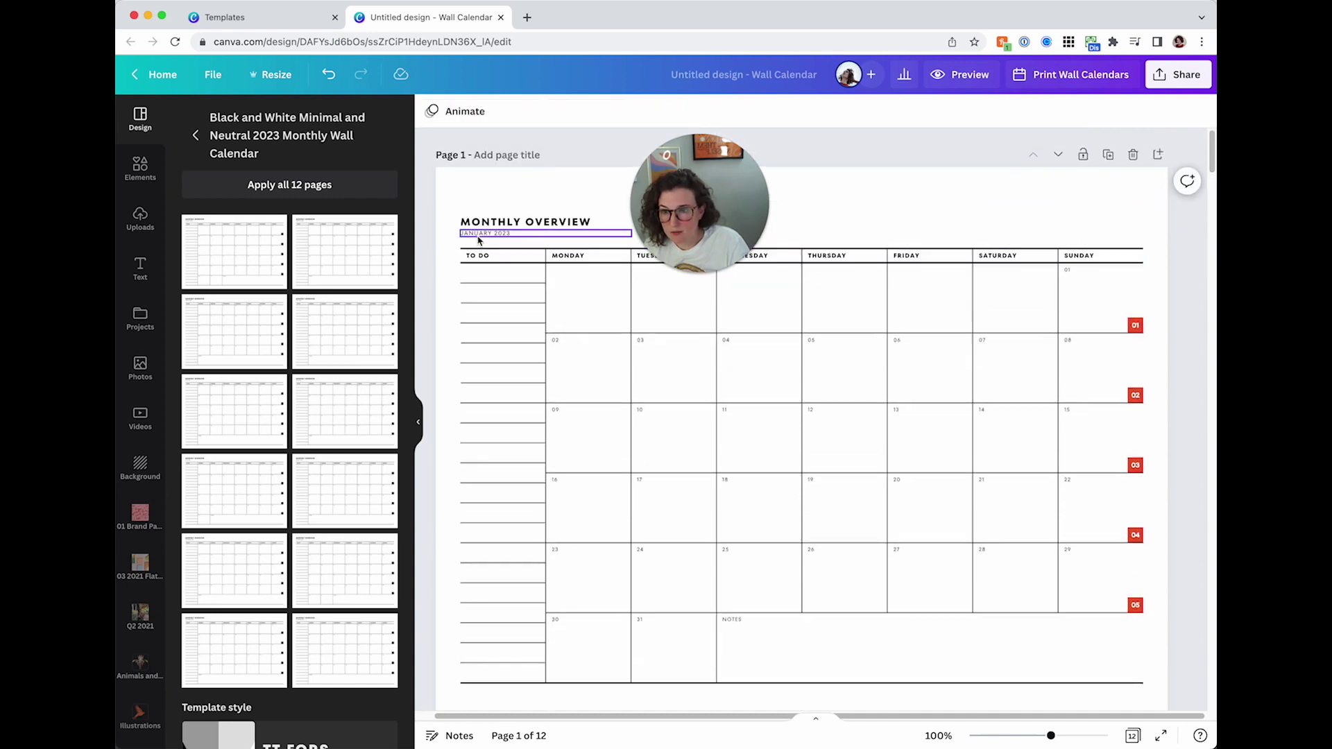
pyautogui.click(484, 258)
pyautogui.scroll(-14, 624, 388)
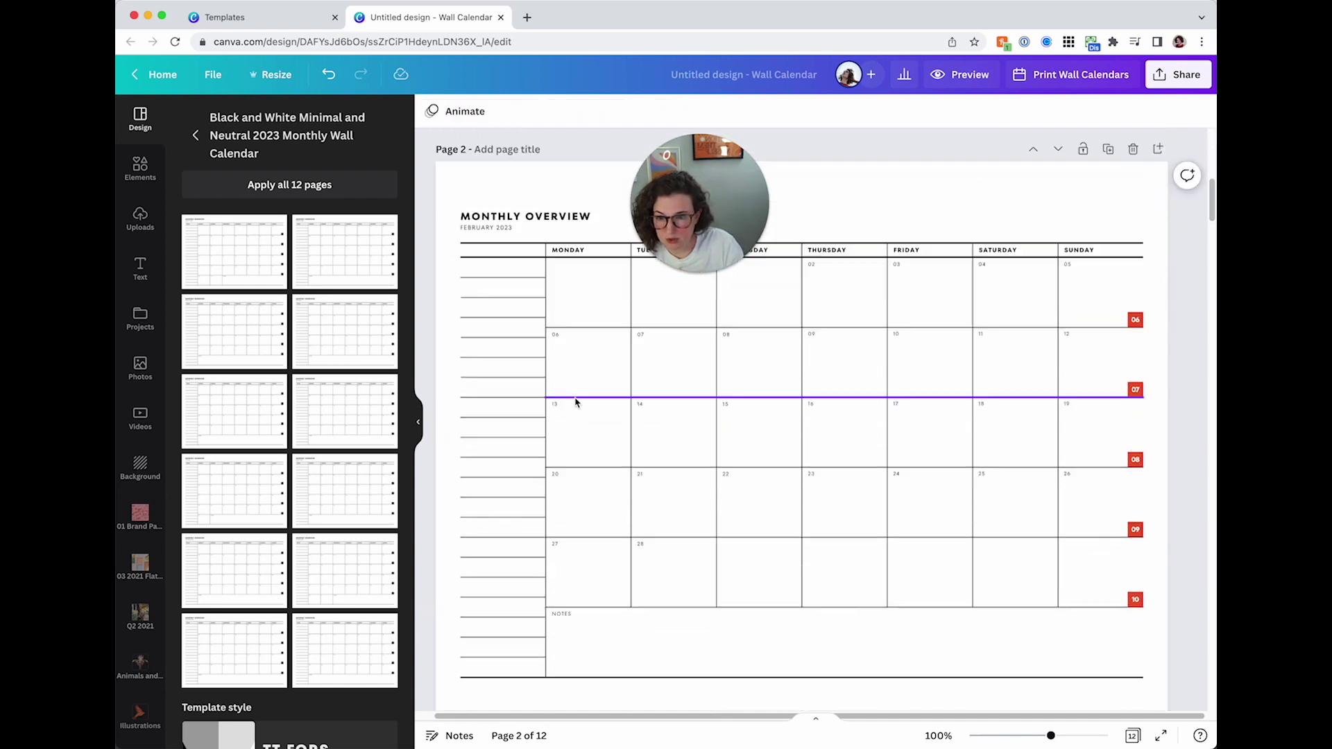
pyautogui.click(503, 522)
pyautogui.scroll(-6, 529, 490)
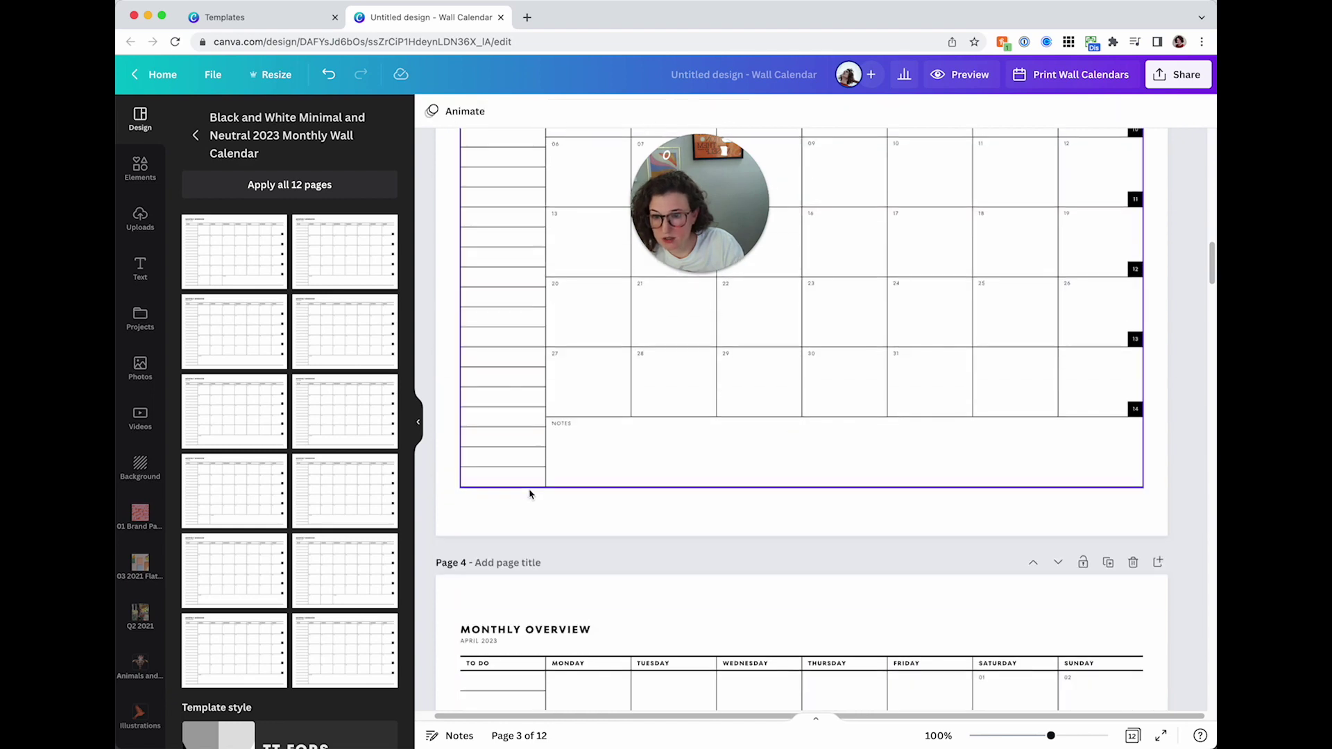
pyautogui.click(515, 661)
pyautogui.scroll(-12, 529, 618)
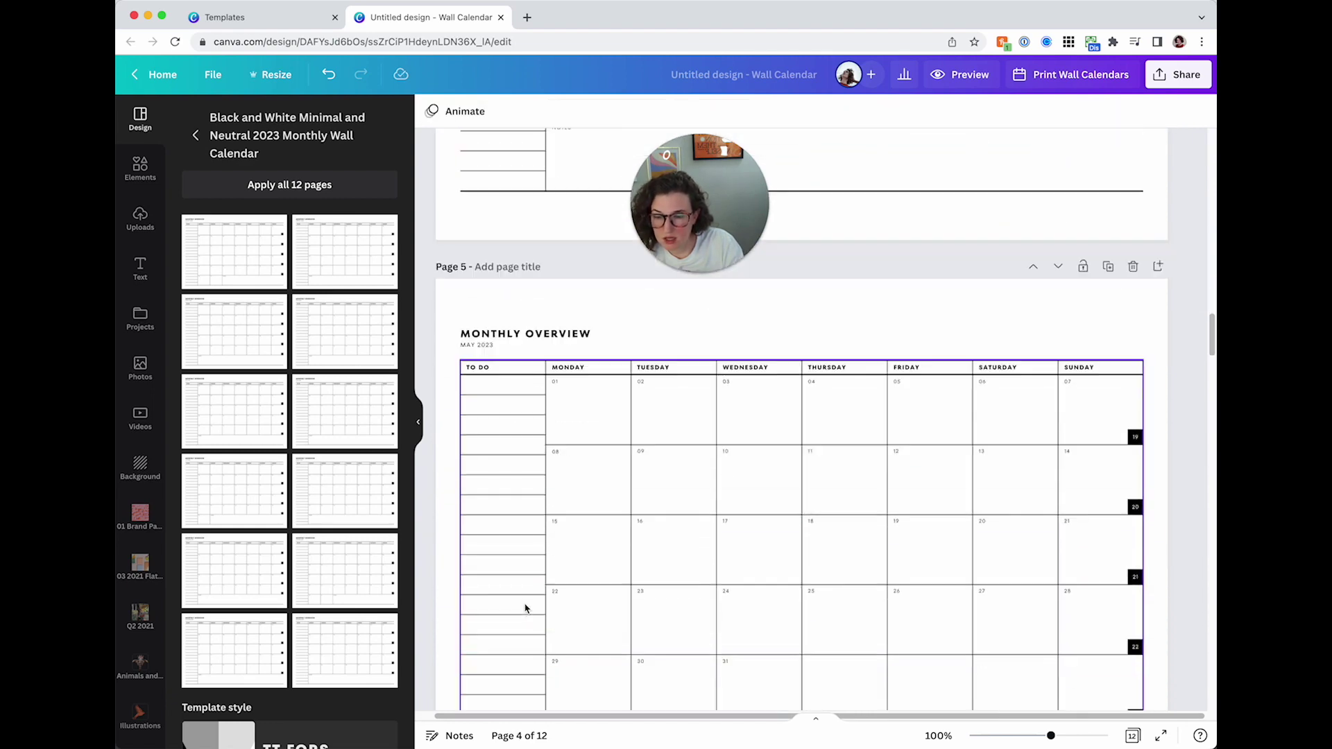
pyautogui.click(484, 365)
pyautogui.scroll(-10, 528, 451)
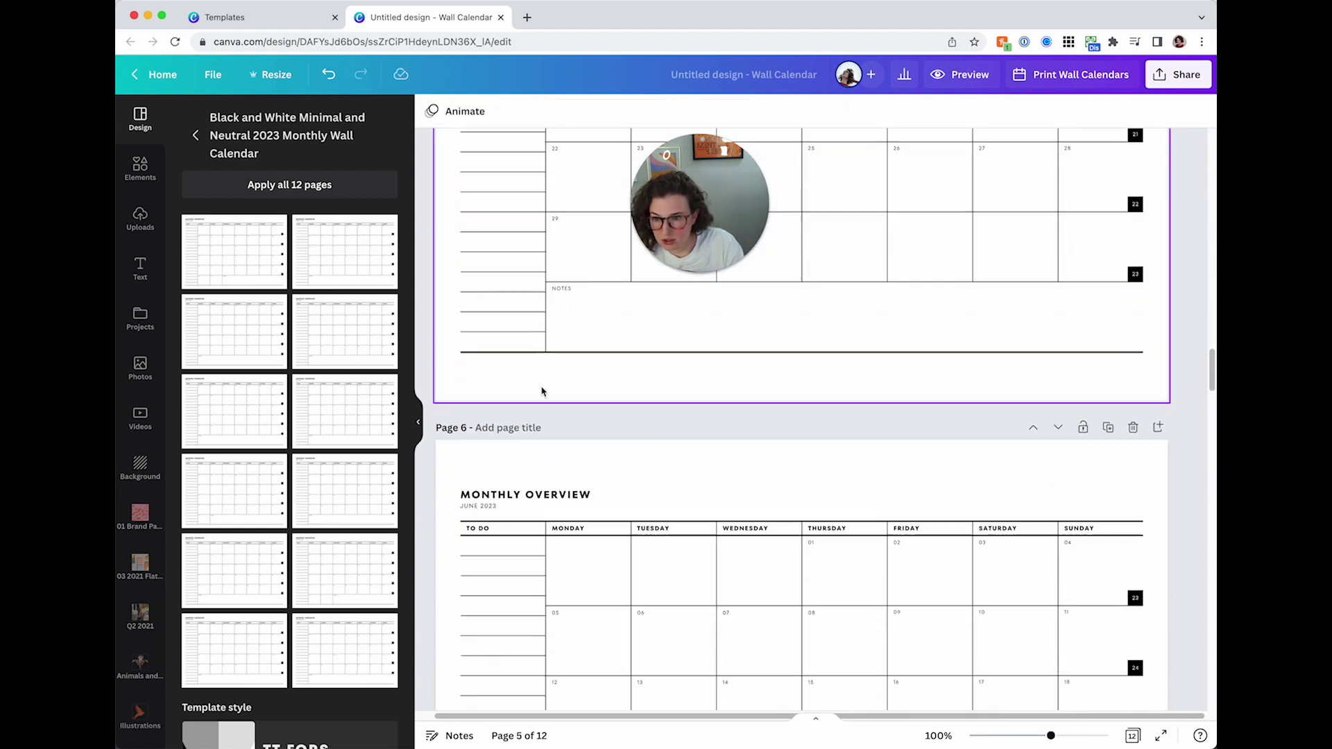
pyautogui.click(493, 498)
pyautogui.scroll(-10, 496, 499)
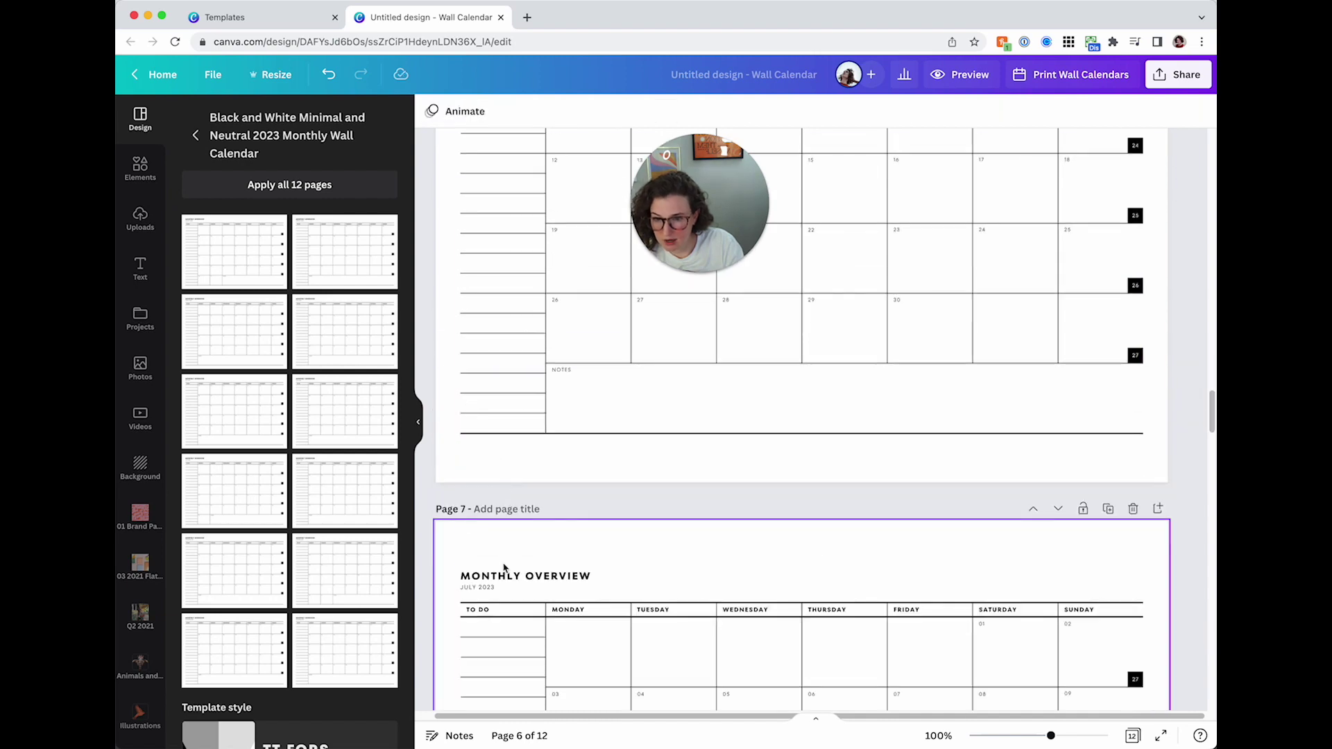
pyautogui.click(493, 609)
# - Remove the TO DO headings from the August through December pages
pyautogui.scroll(-10, 496, 590)
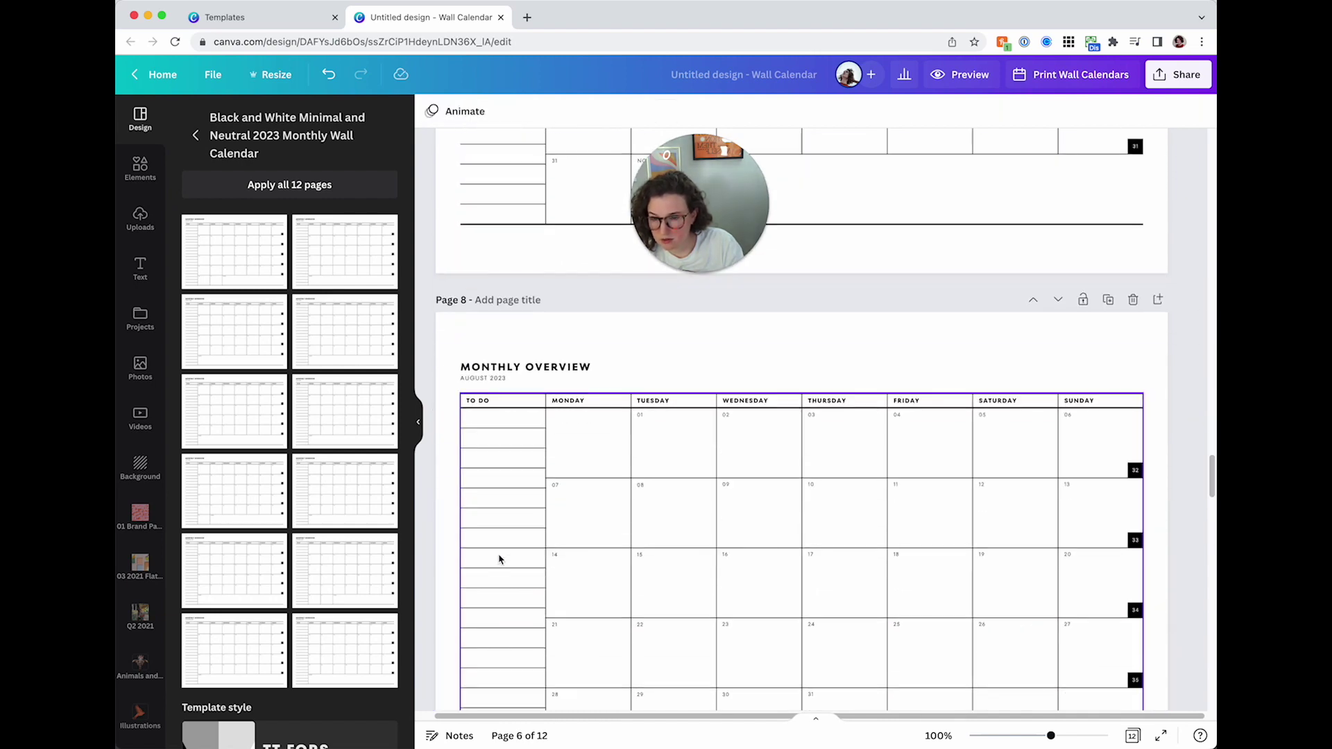
pyautogui.click(488, 403)
pyautogui.scroll(-10, 487, 403)
pyautogui.click(488, 601)
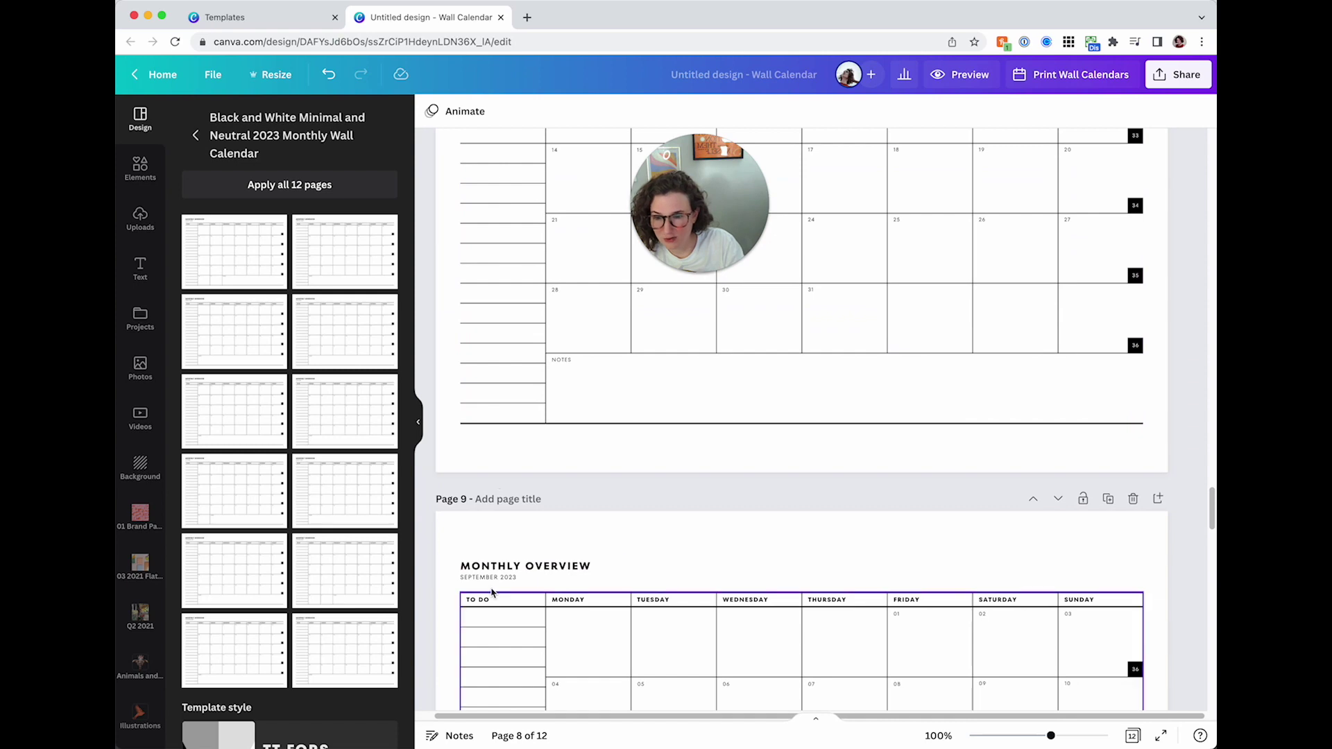
pyautogui.scroll(-10, 498, 555)
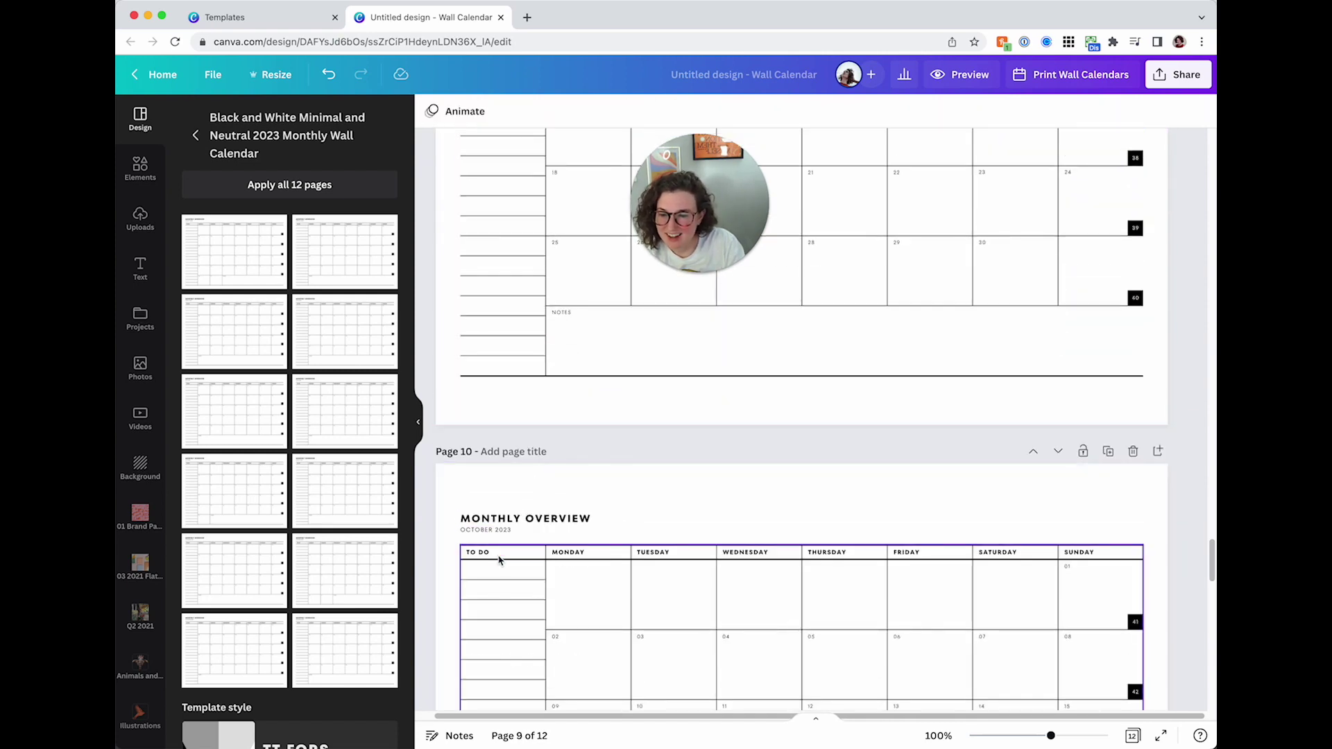
pyautogui.scroll(-8, 497, 555)
pyautogui.click(498, 647)
pyautogui.scroll(-9, 521, 580)
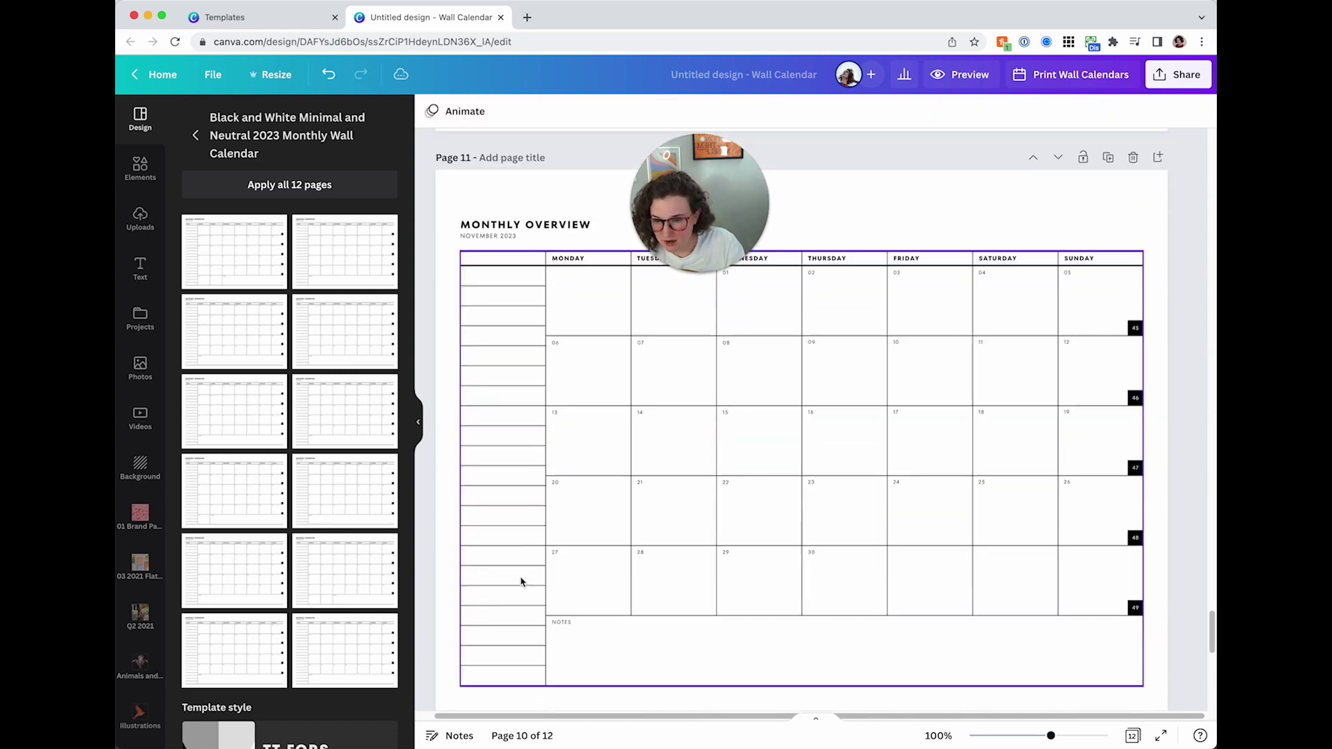
pyautogui.scroll(-4, 516, 669)
pyautogui.click(490, 537)
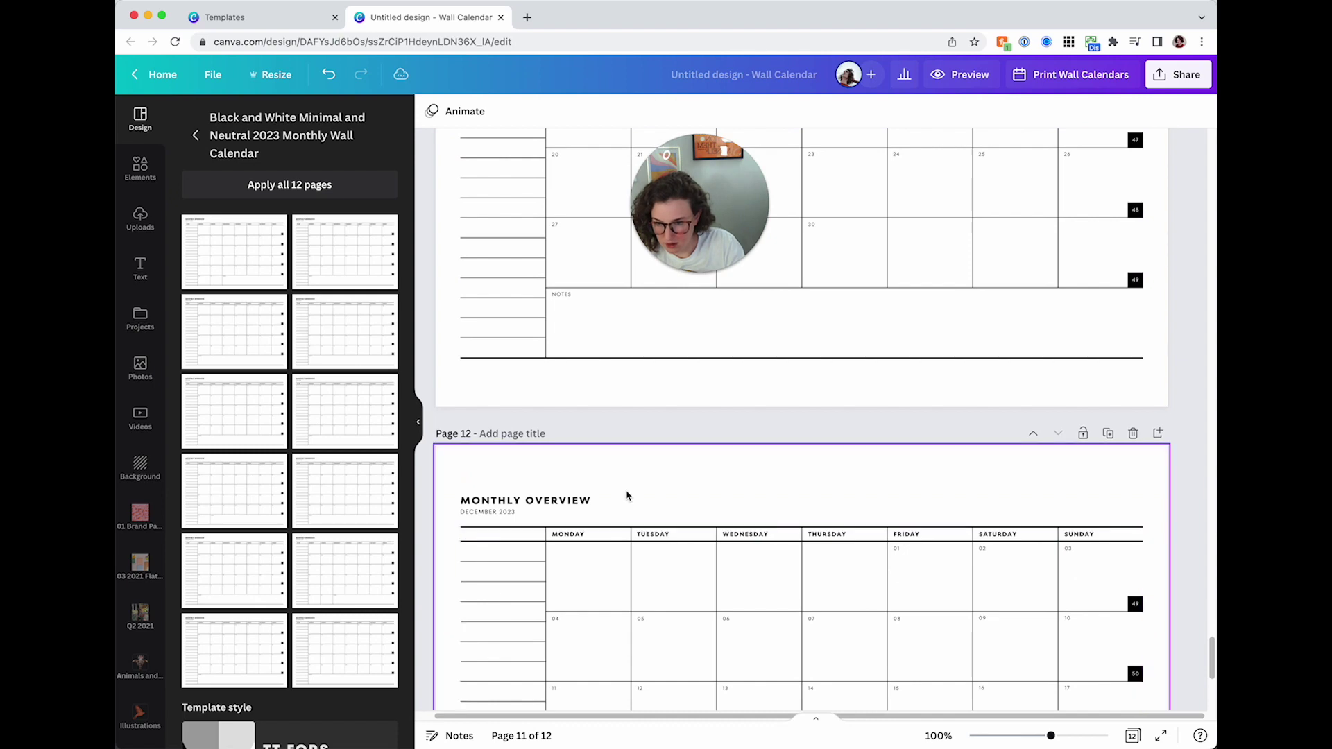
pyautogui.scroll(20, 631, 496)
pyautogui.scroll(20, 633, 498)
# - Add the horizontal let's go studio brand-kit logo to the January page
pyautogui.scroll(3, 1148, 319)
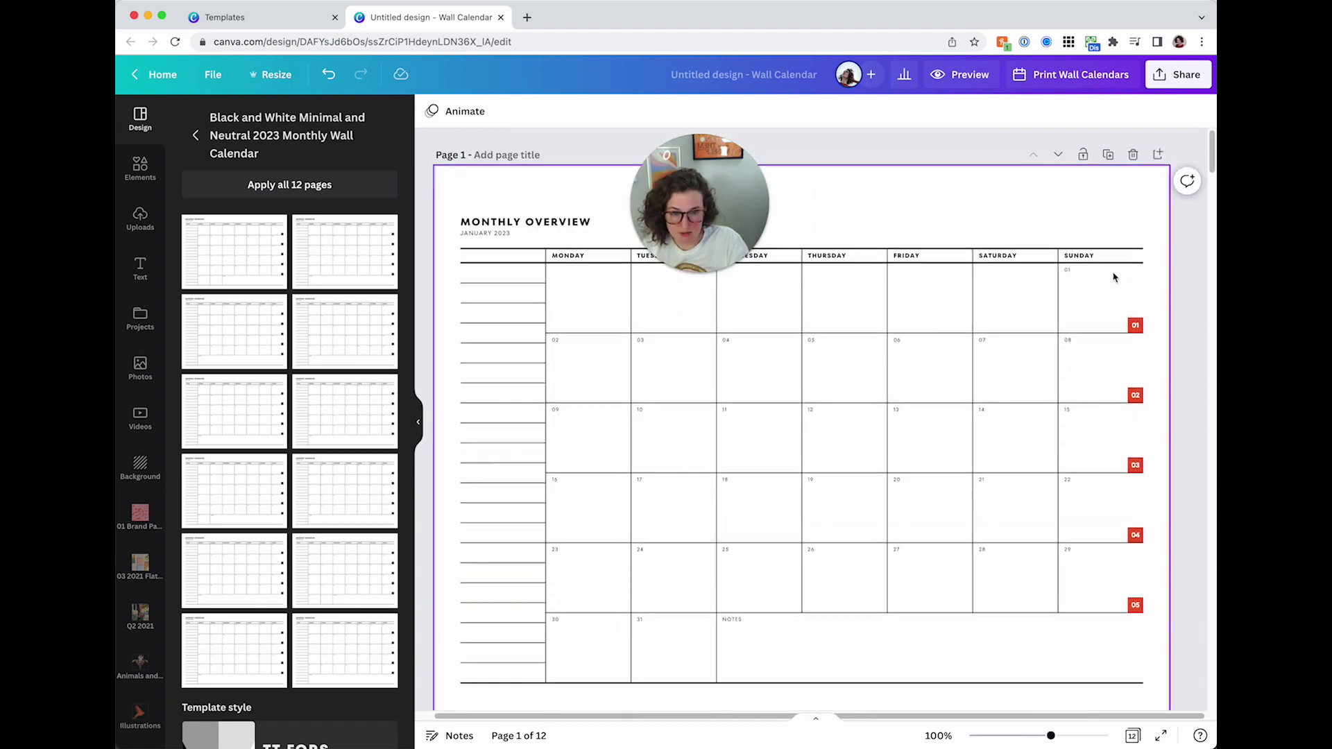
pyautogui.click(966, 202)
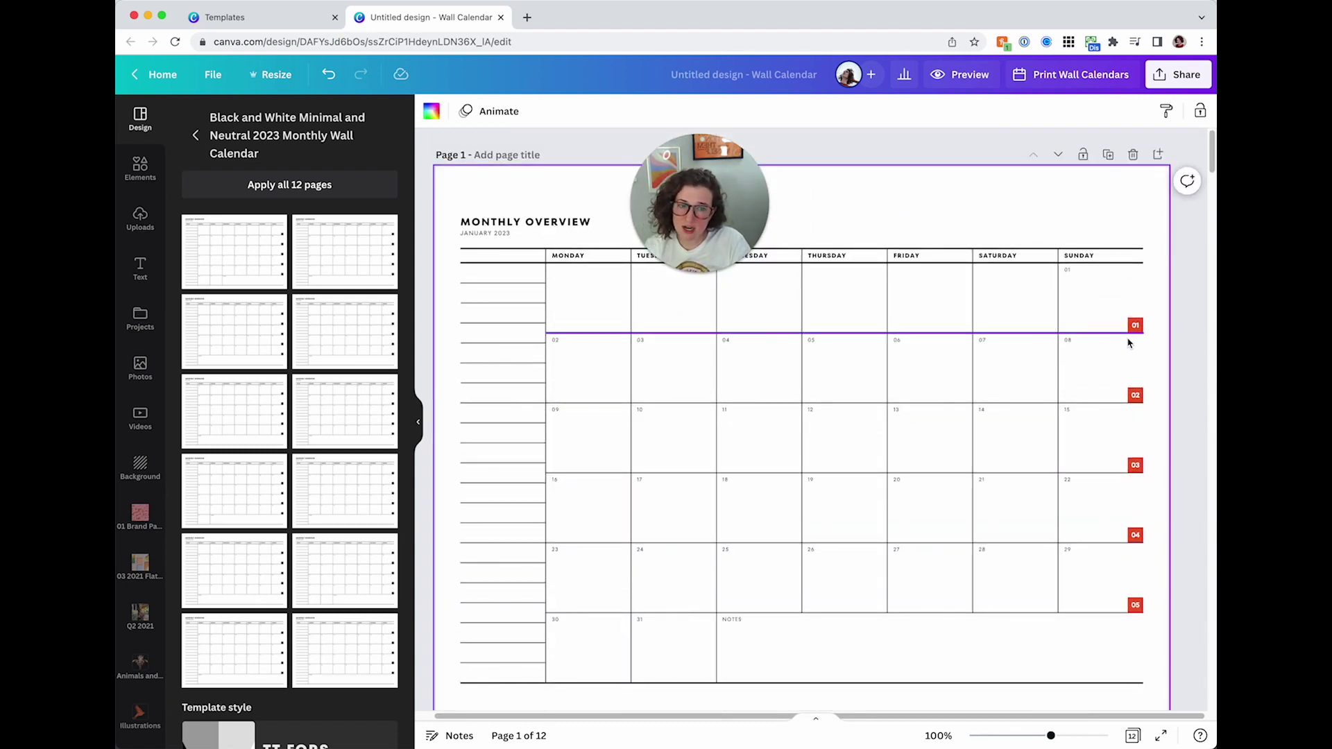
pyautogui.scroll(-10, 1136, 328)
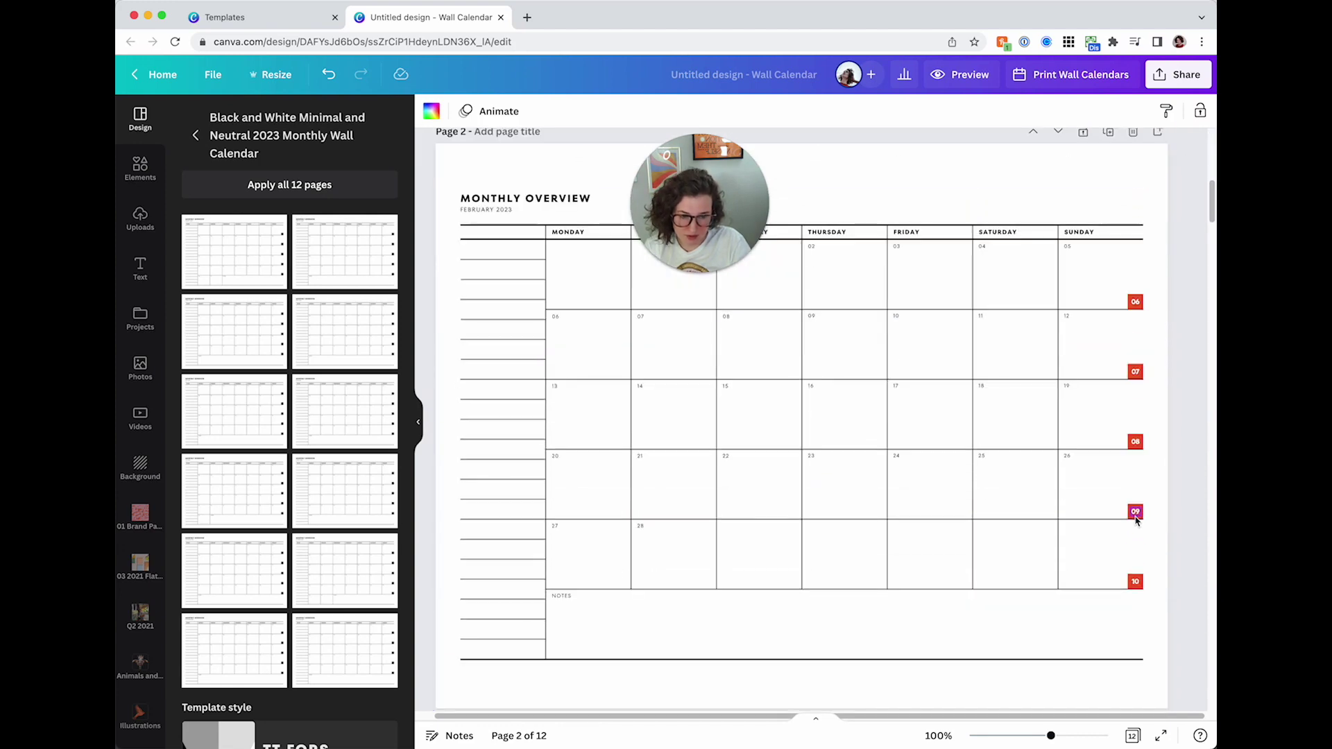
pyautogui.scroll(10, 929, 471)
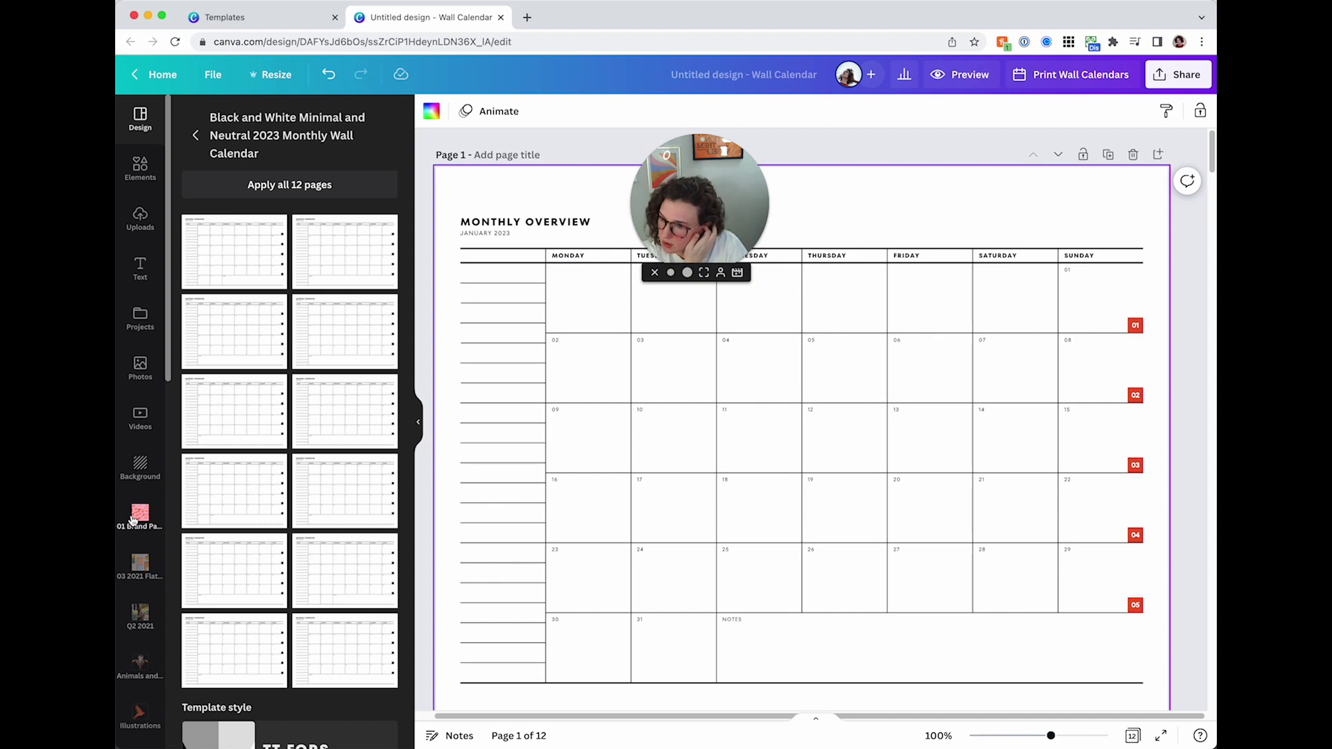
pyautogui.scroll(-5, 139, 524)
pyautogui.scroll(-3, 142, 576)
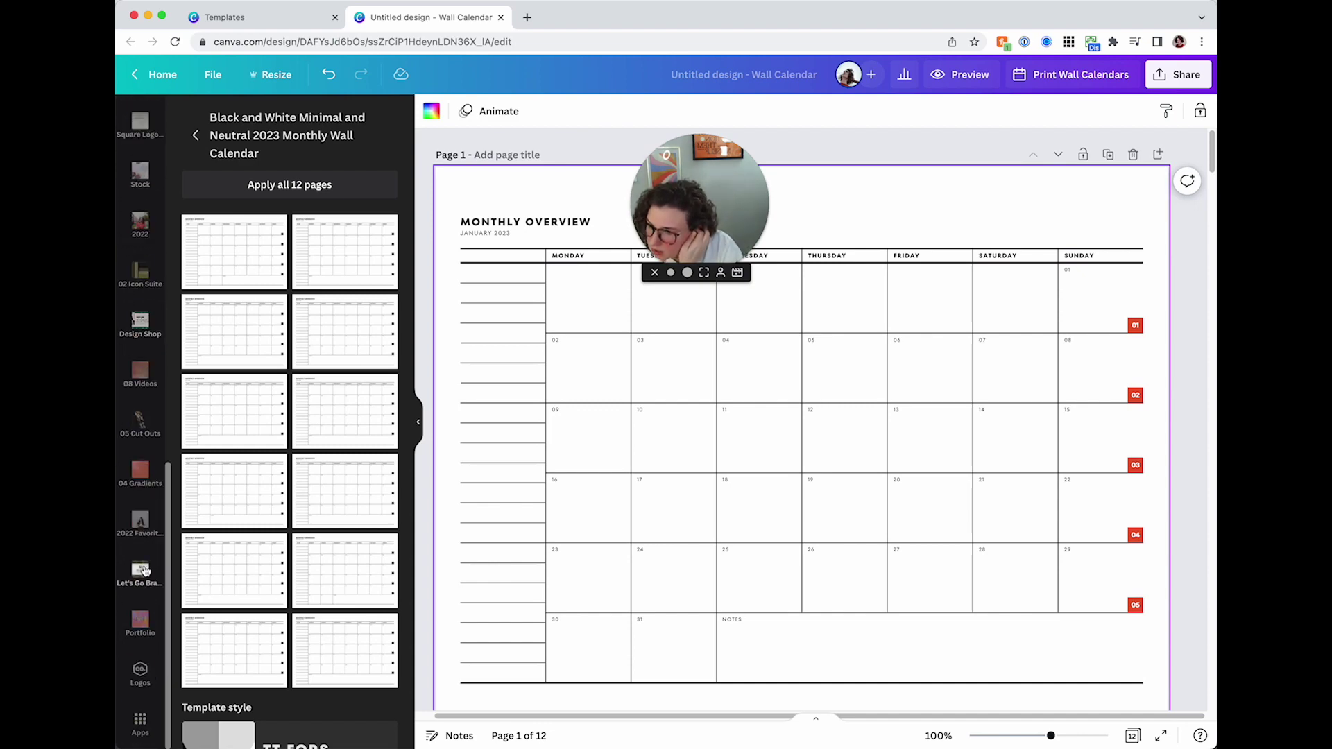
pyautogui.click(152, 668)
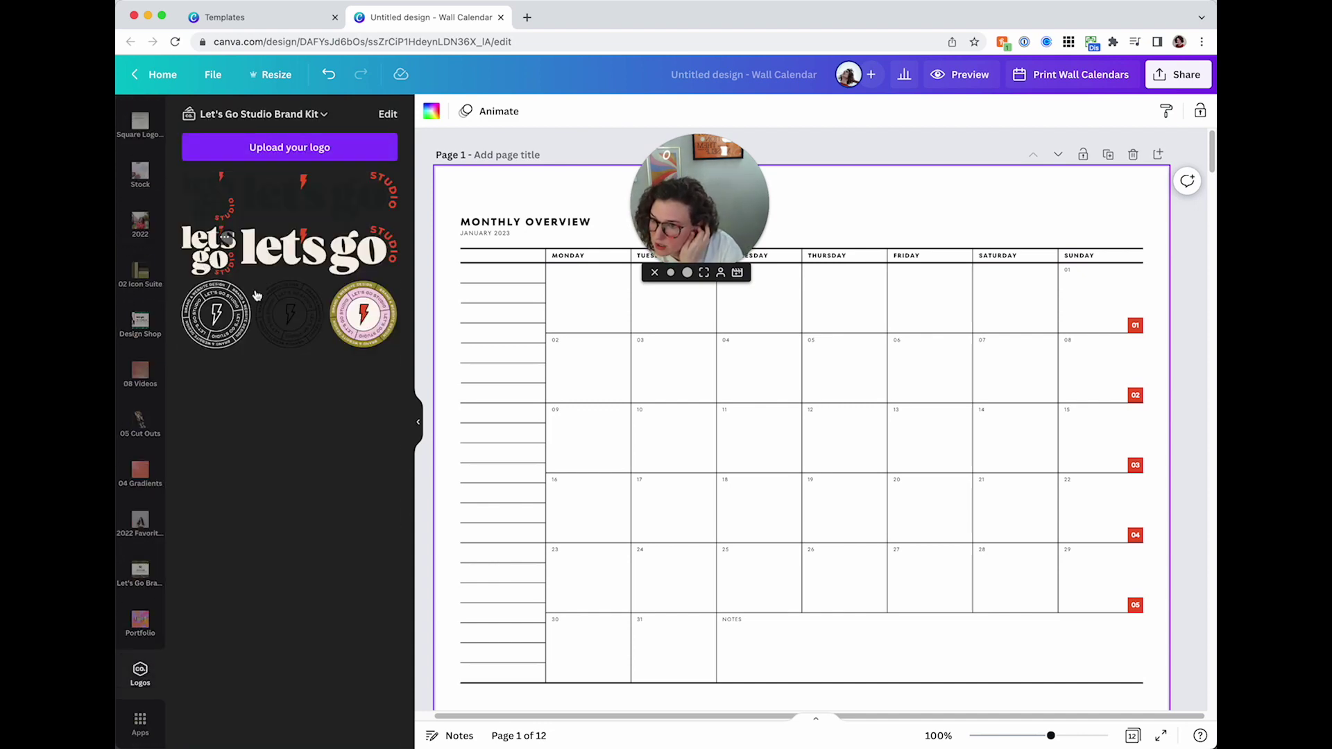
pyautogui.click(205, 207)
pyautogui.press('Delete')
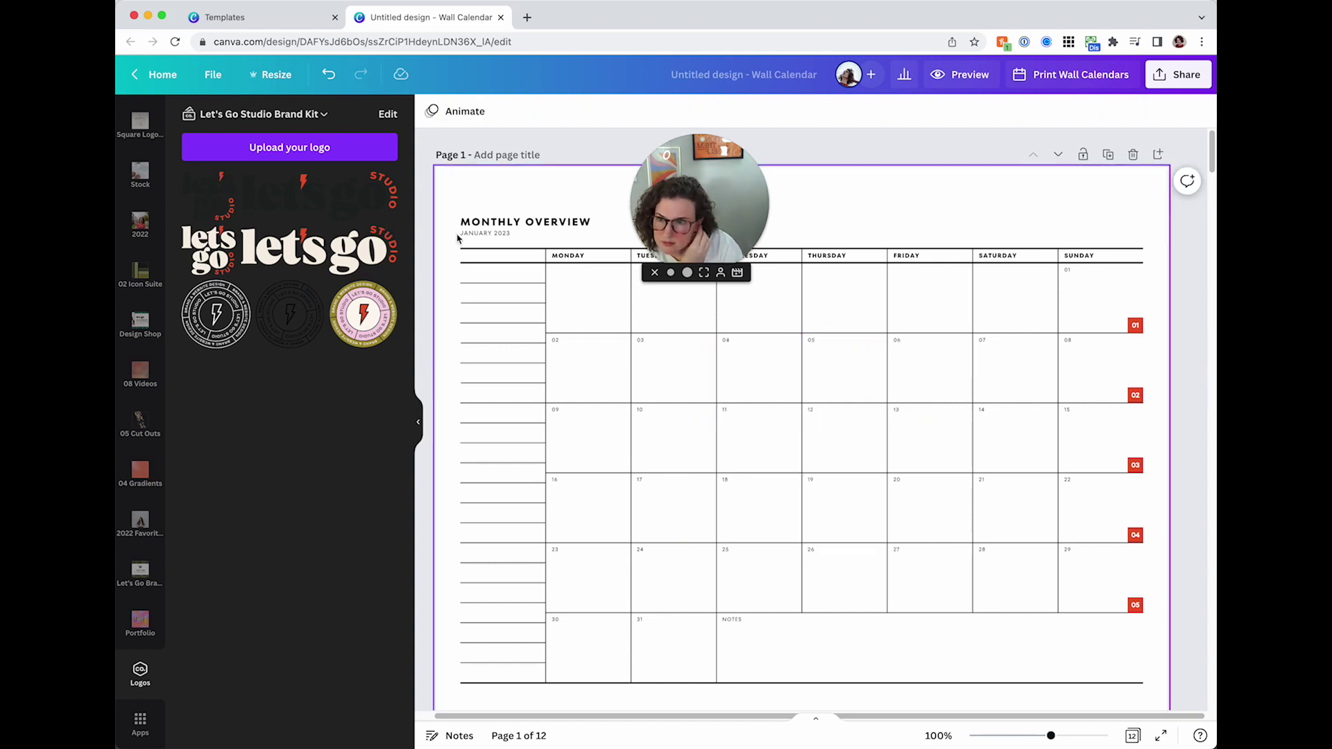
pyautogui.click(316, 249)
# - Shrink the logo and place it at the top right above the Sunday column
pyautogui.moveTo(764, 449); pyautogui.dragTo(929, 216)
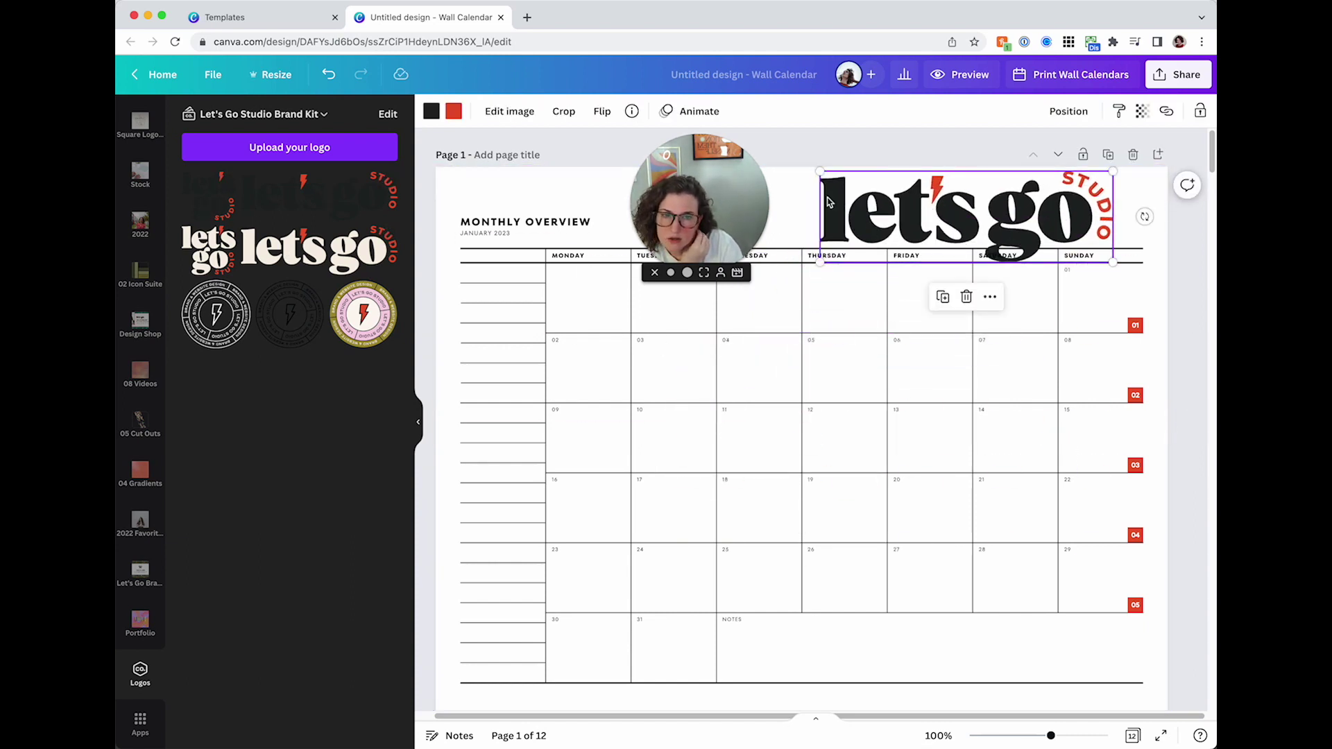
pyautogui.moveTo(819, 172); pyautogui.dragTo(1074, 212)
pyautogui.click(1044, 258)
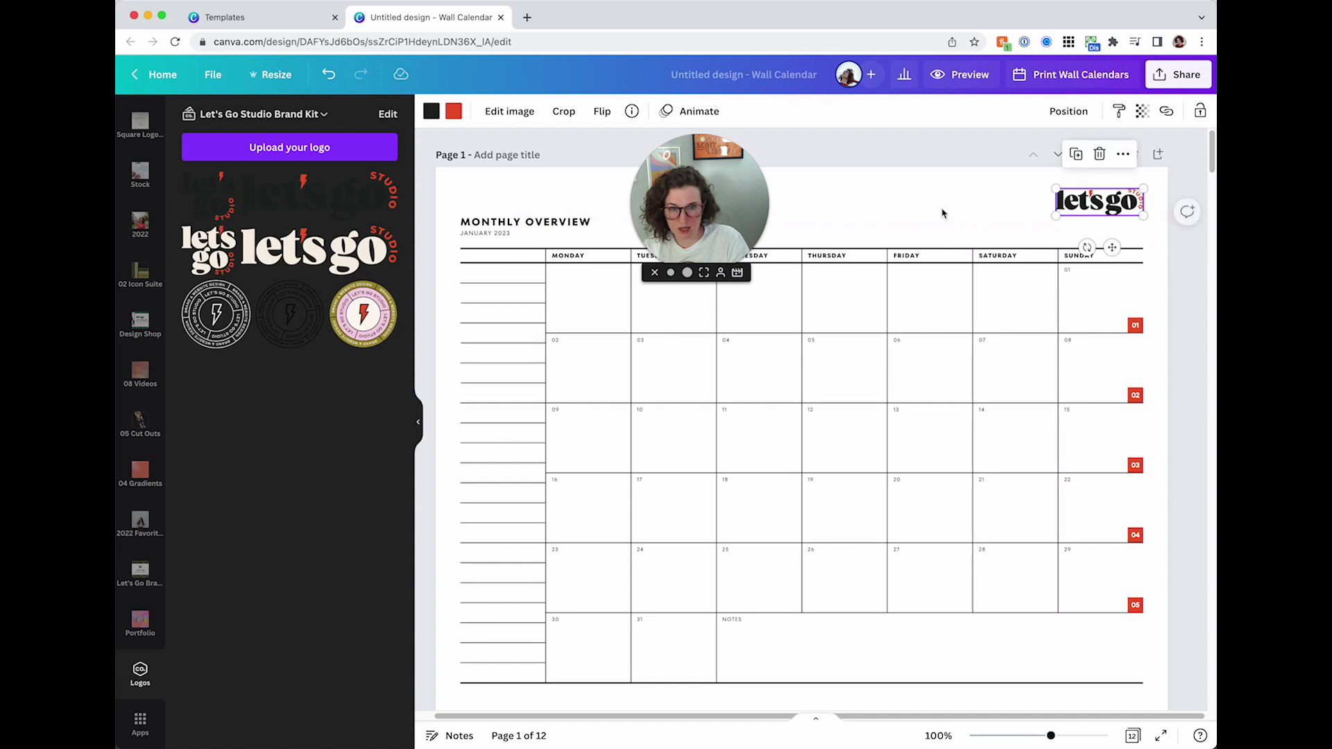
pyautogui.click(946, 210)
pyautogui.click(1127, 212)
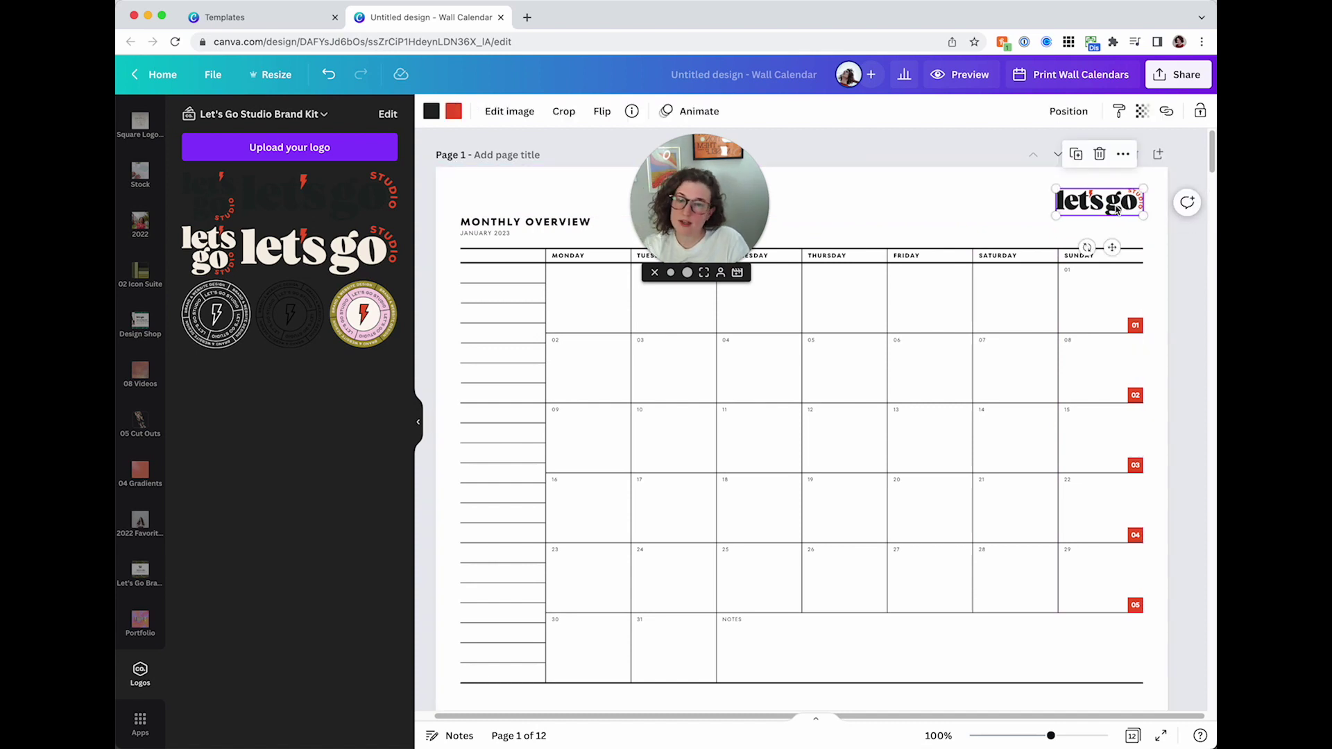
pyautogui.click(959, 224)
pyautogui.scroll(-10, 957, 219)
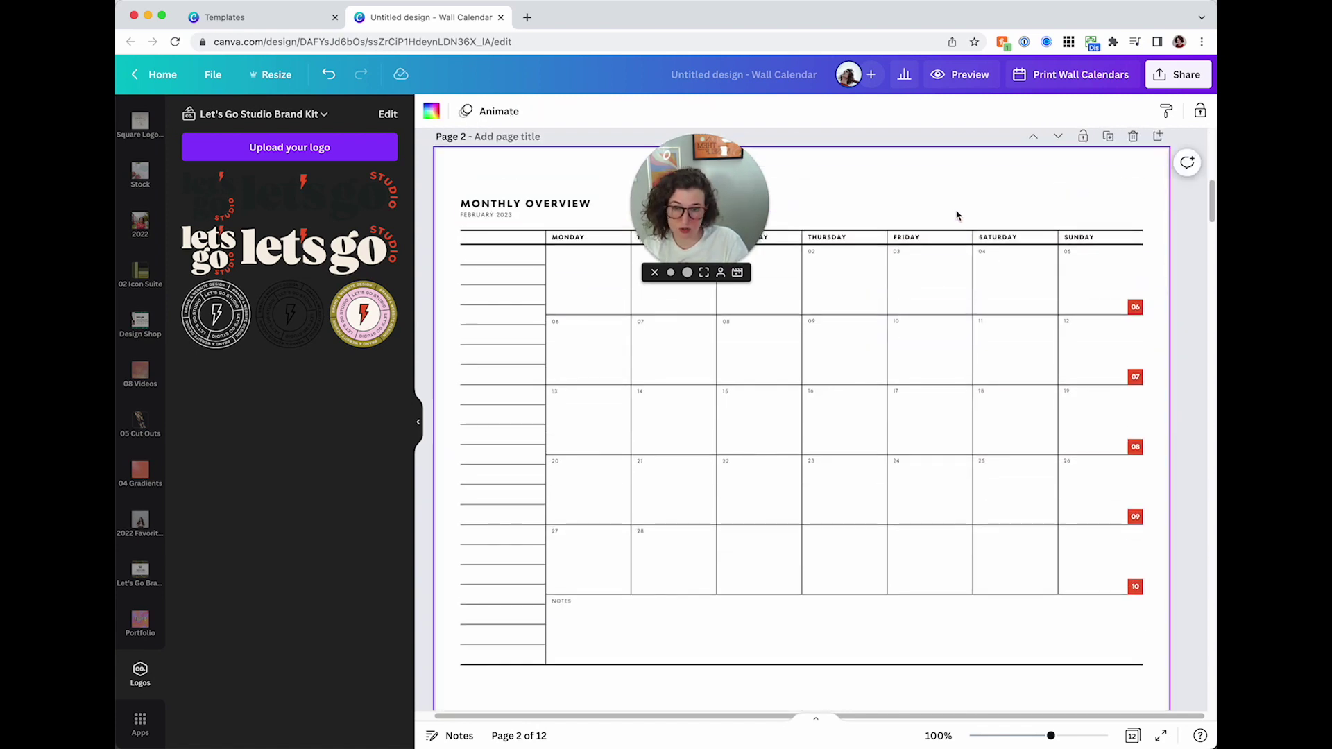
# - Paste the let's go studio logo onto the February through June pages
pyautogui.hotkey('ctrl', 'v')
pyautogui.click(944, 199)
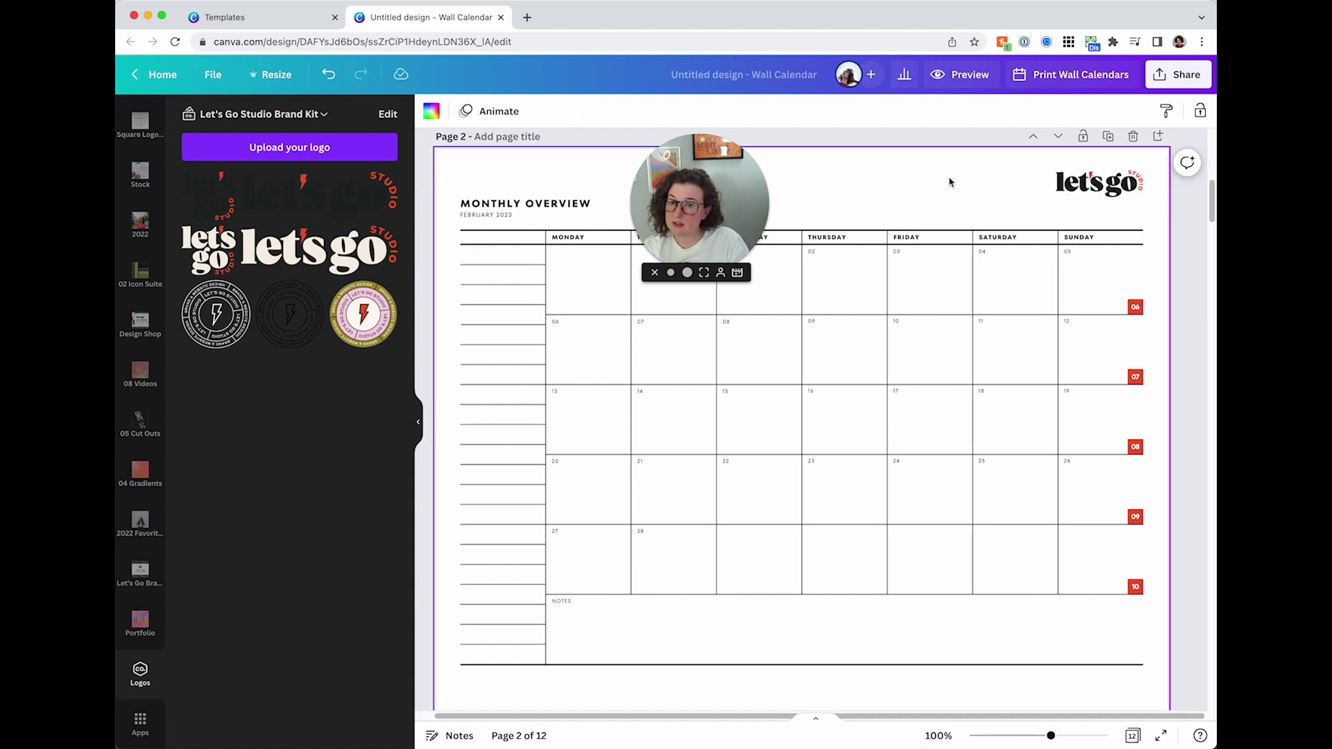
pyautogui.scroll(-5, 949, 182)
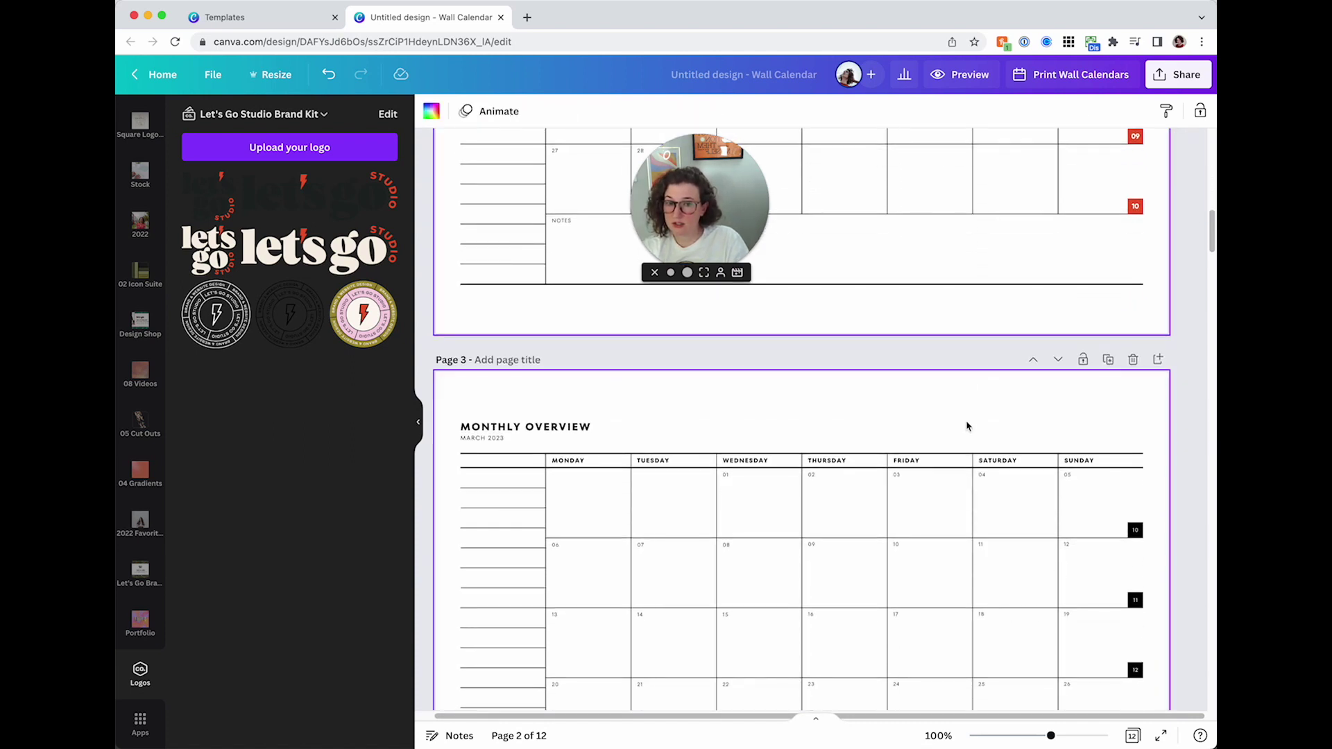
pyautogui.hotkey('ctrl', 'v')
pyautogui.scroll(-6, 968, 430)
pyautogui.click(954, 542)
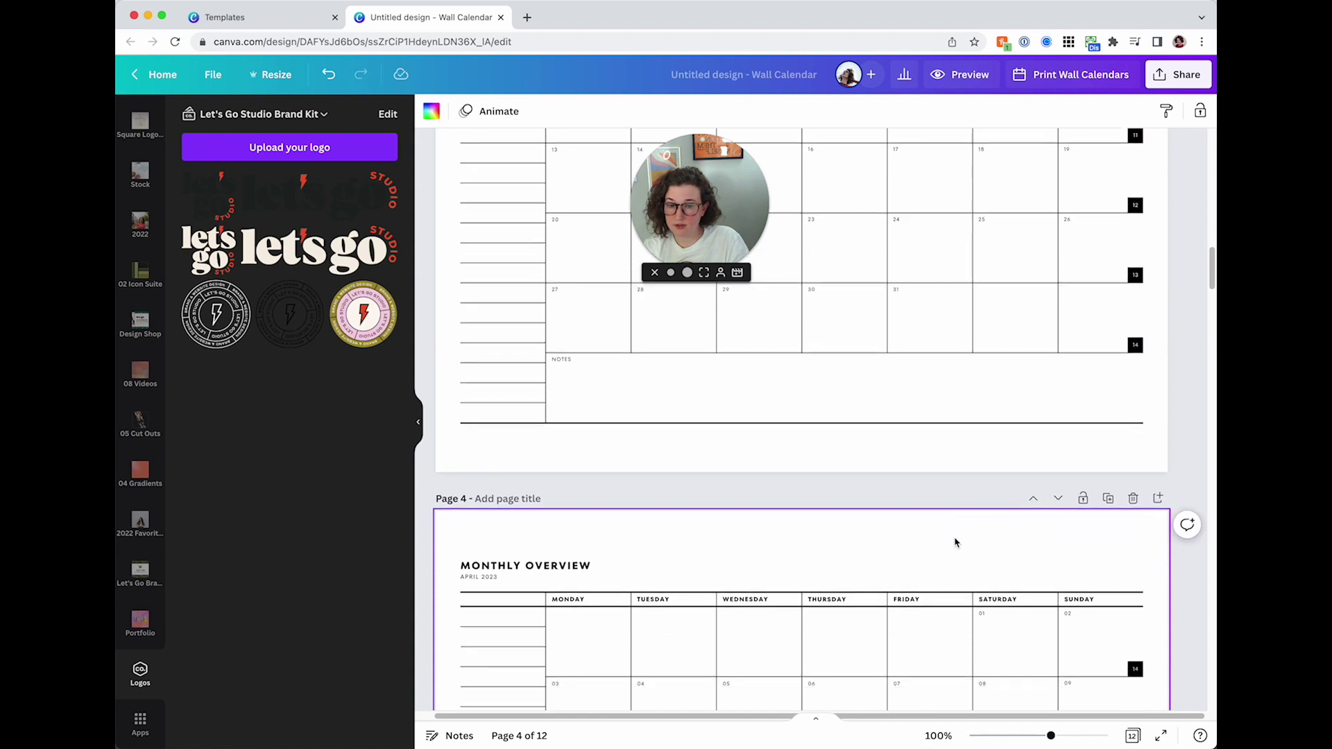
pyautogui.hotkey('ctrl', 'v')
pyautogui.scroll(-11, 949, 464)
pyautogui.hotkey('ctrl', 'v')
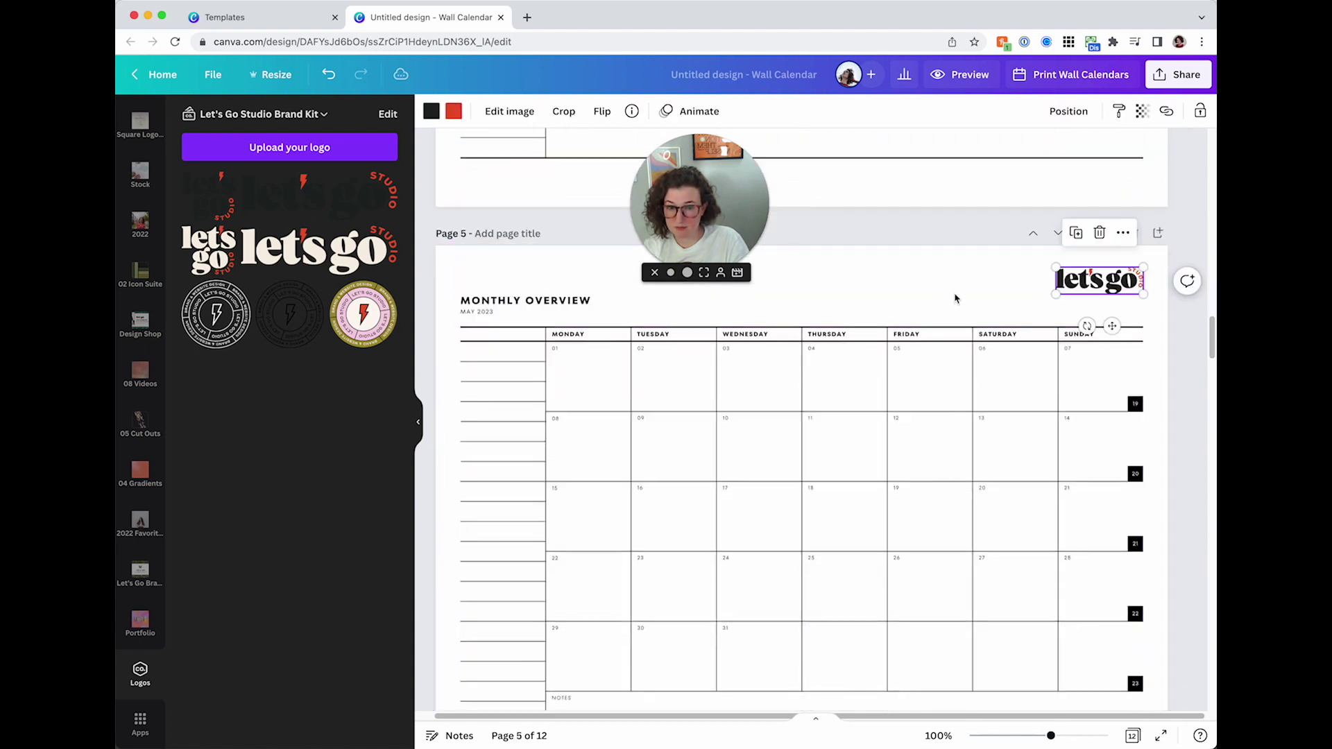
pyautogui.scroll(-8, 954, 298)
pyautogui.hotkey('ctrl', 'v')
# - Paste the logo onto the July through December pages, then return toward page 1
pyautogui.scroll(-5, 946, 338)
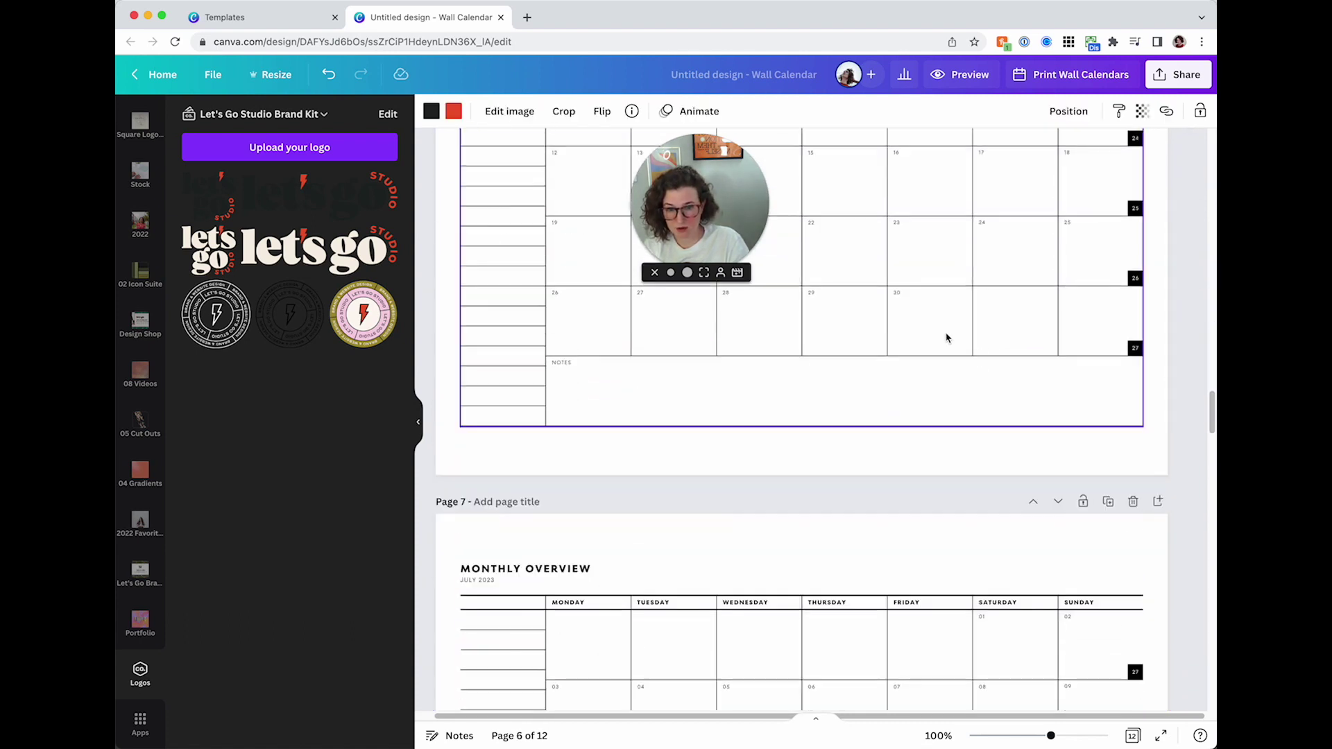
pyautogui.scroll(-1, 946, 337)
pyautogui.click(940, 502)
pyautogui.hotkey('ctrl', 'v')
pyautogui.scroll(-8, 936, 499)
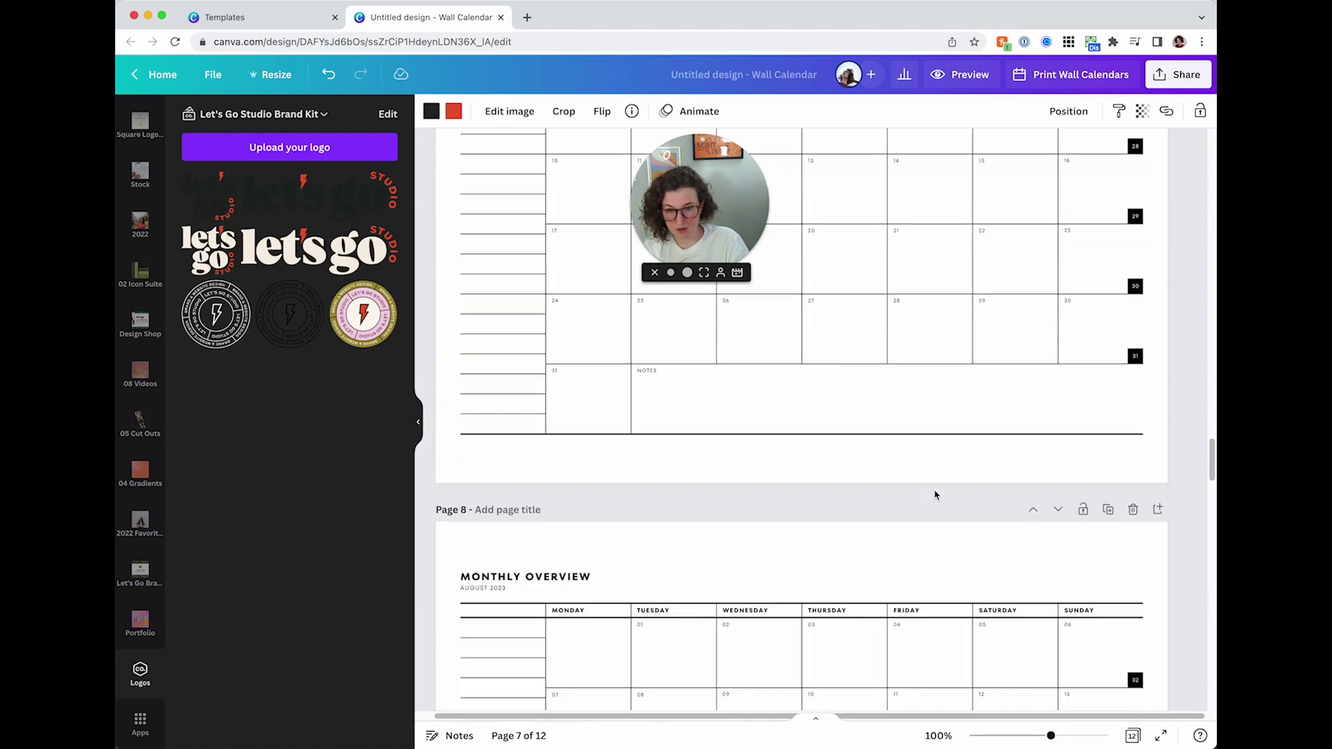
pyautogui.scroll(-1, 935, 495)
pyautogui.hotkey('ctrl', 'v')
pyautogui.scroll(-7, 931, 494)
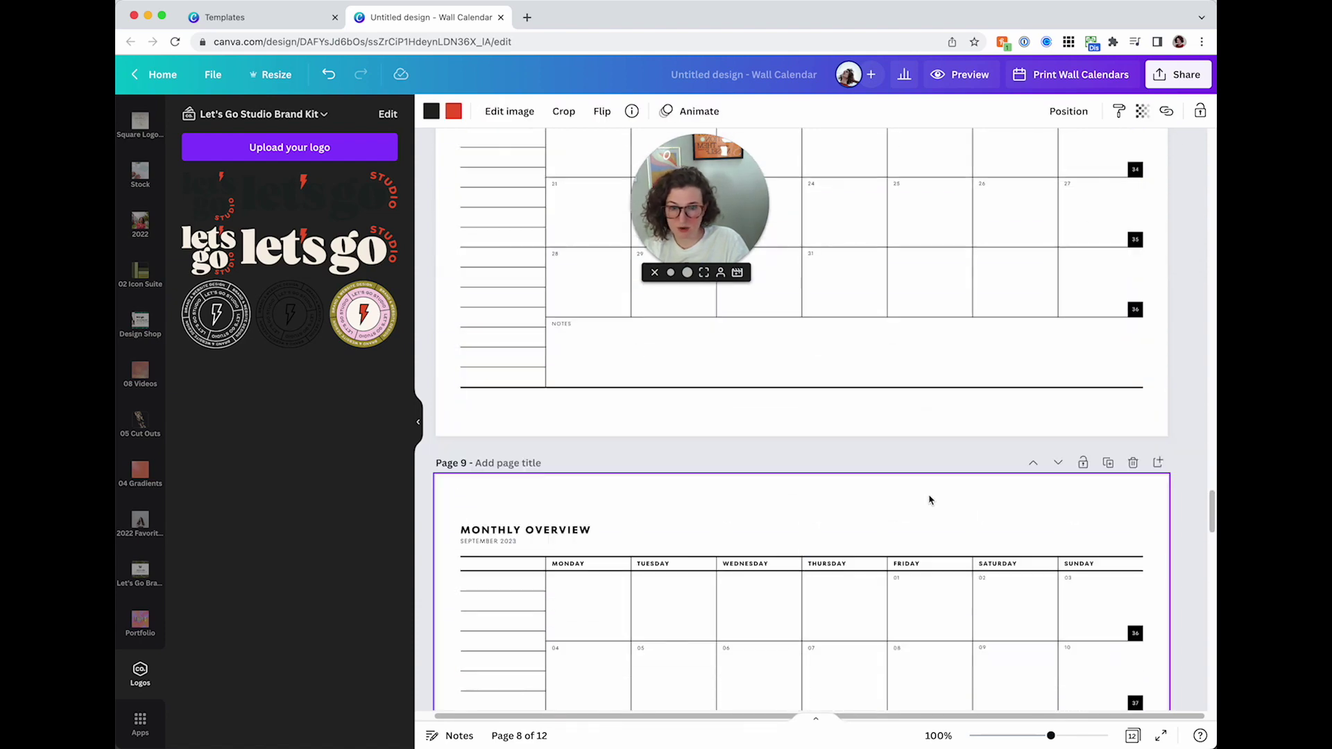
pyautogui.hotkey('ctrl', 'v')
pyautogui.scroll(-8, 930, 499)
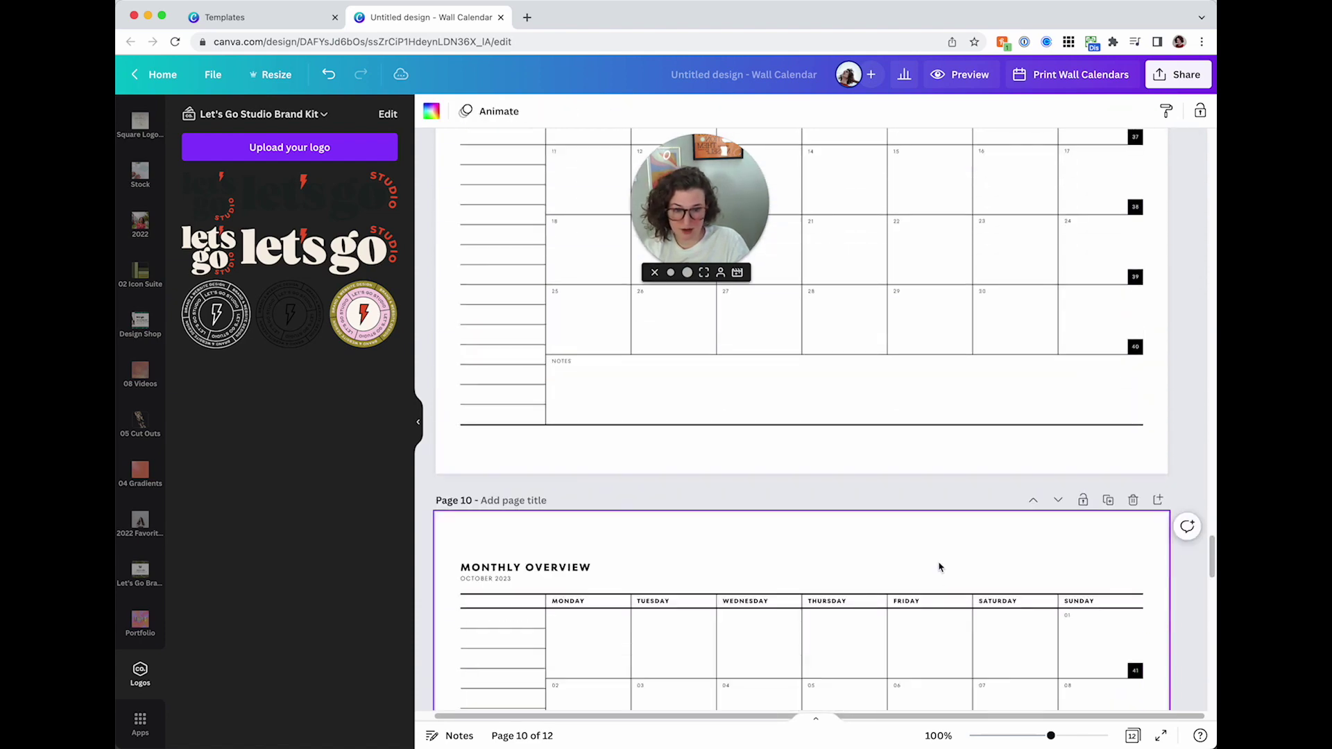
pyautogui.scroll(-5, 939, 568)
pyautogui.hotkey('ctrl', 'v')
pyautogui.scroll(-3, 939, 568)
pyautogui.hotkey('ctrl', 'v')
pyautogui.scroll(-6, 940, 567)
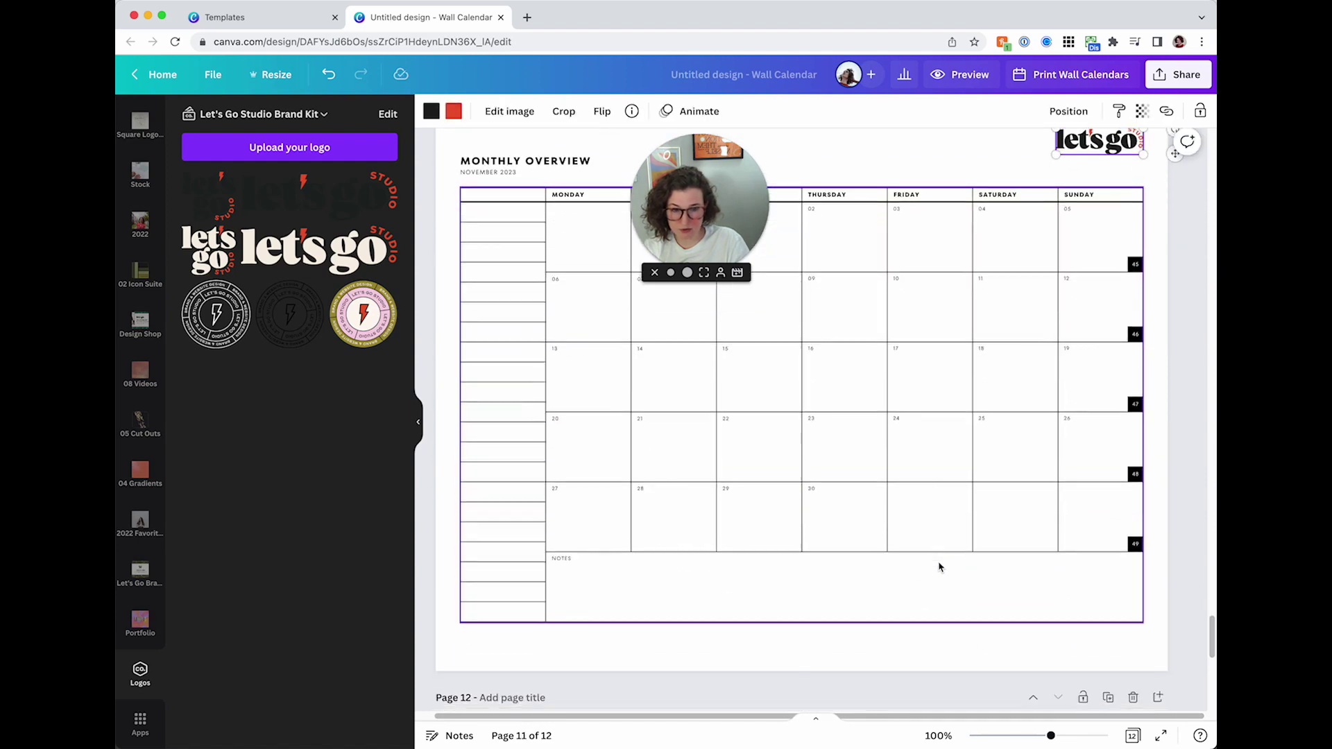
pyautogui.scroll(-3, 939, 567)
pyautogui.hotkey('ctrl', 'v')
pyautogui.scroll(-6, 936, 590)
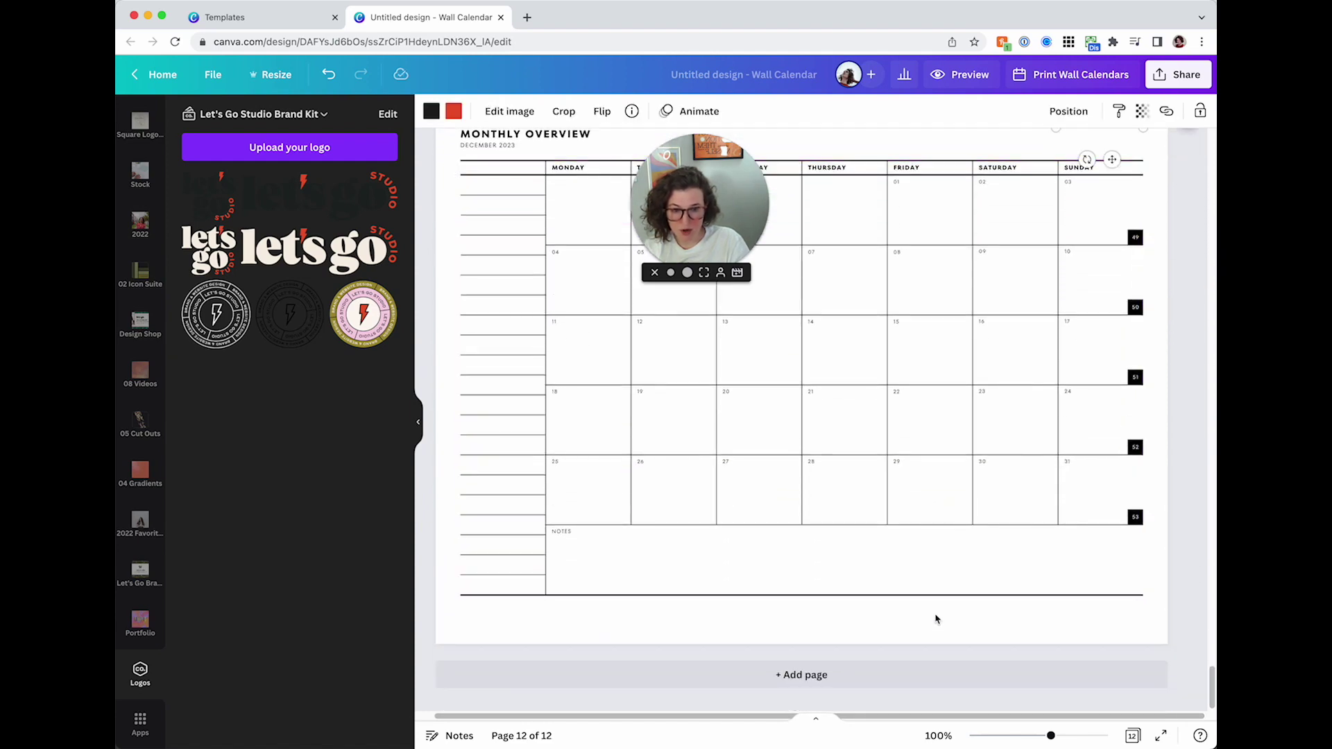
pyautogui.scroll(1, 936, 618)
pyautogui.scroll(15, 926, 611)
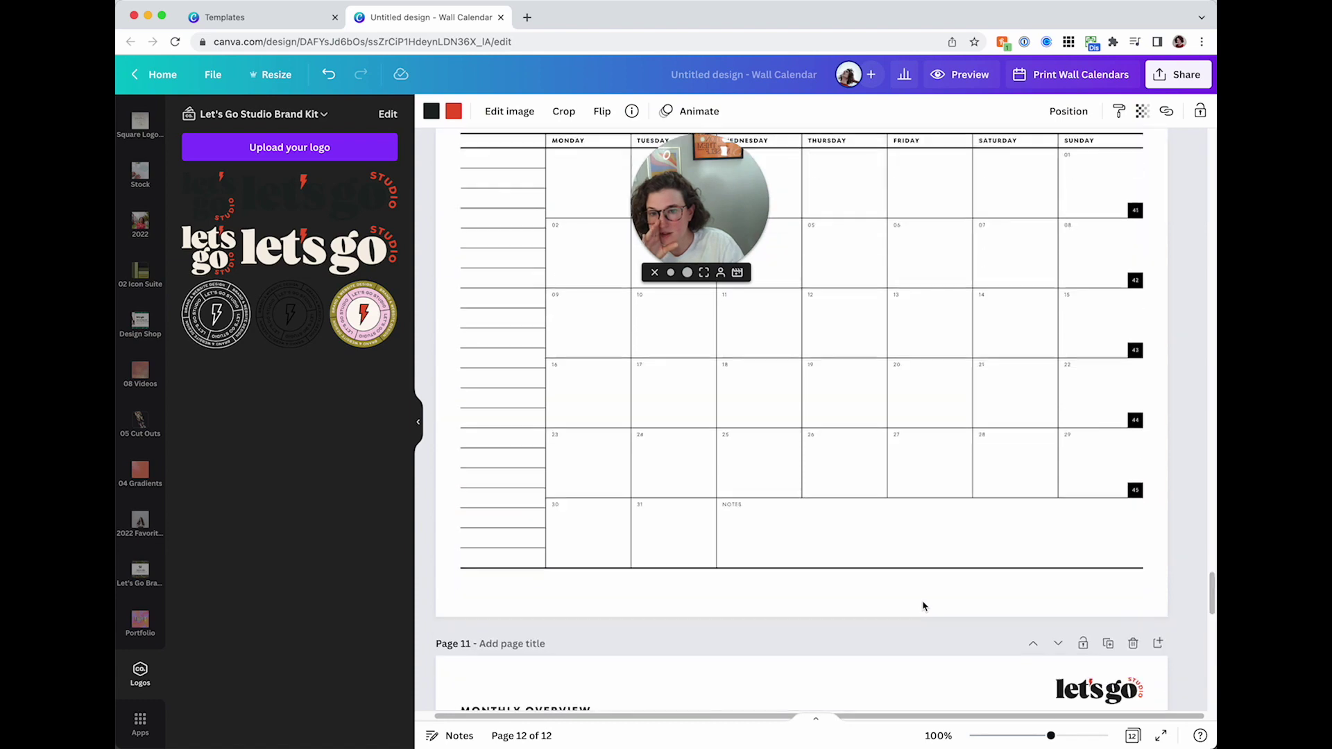
pyautogui.scroll(20, 922, 606)
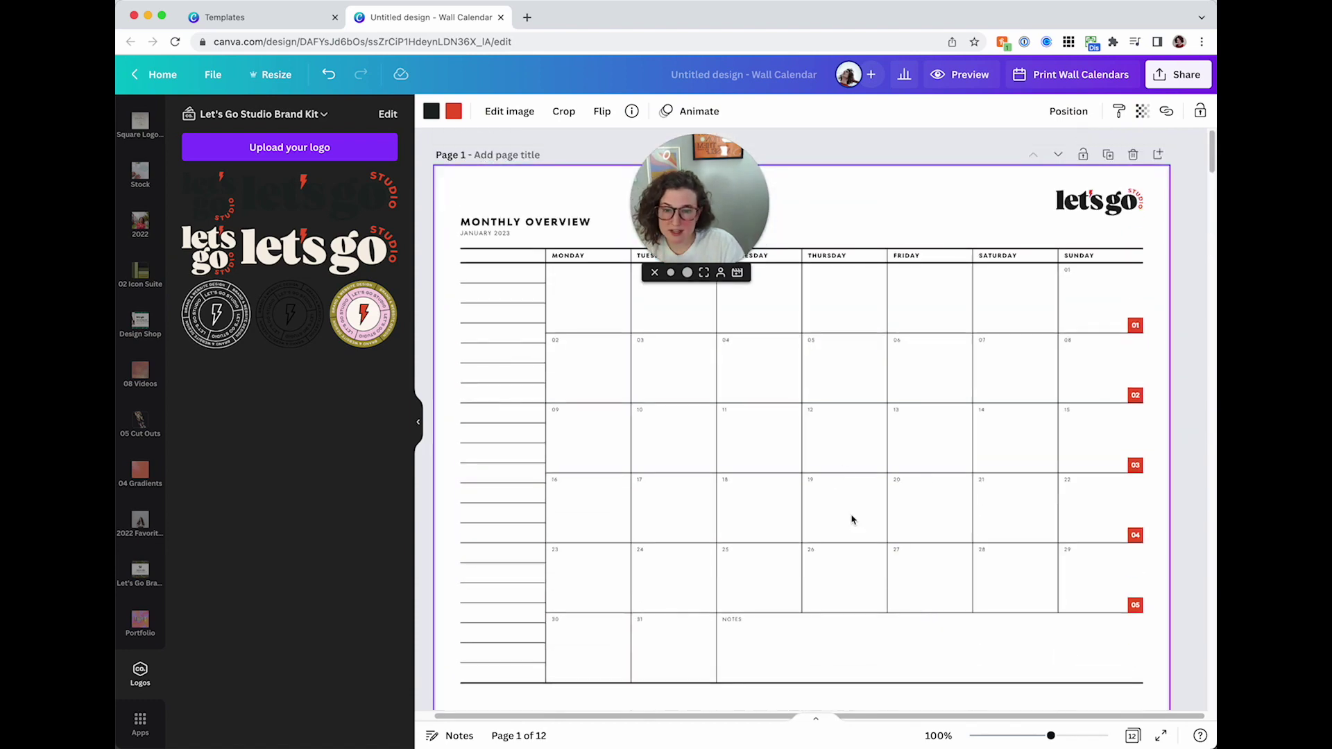
# - Show the Black and White Minimal 2023 Monthly Wall Calendar template's 12 page previews in the Design panel
pyautogui.click(514, 201)
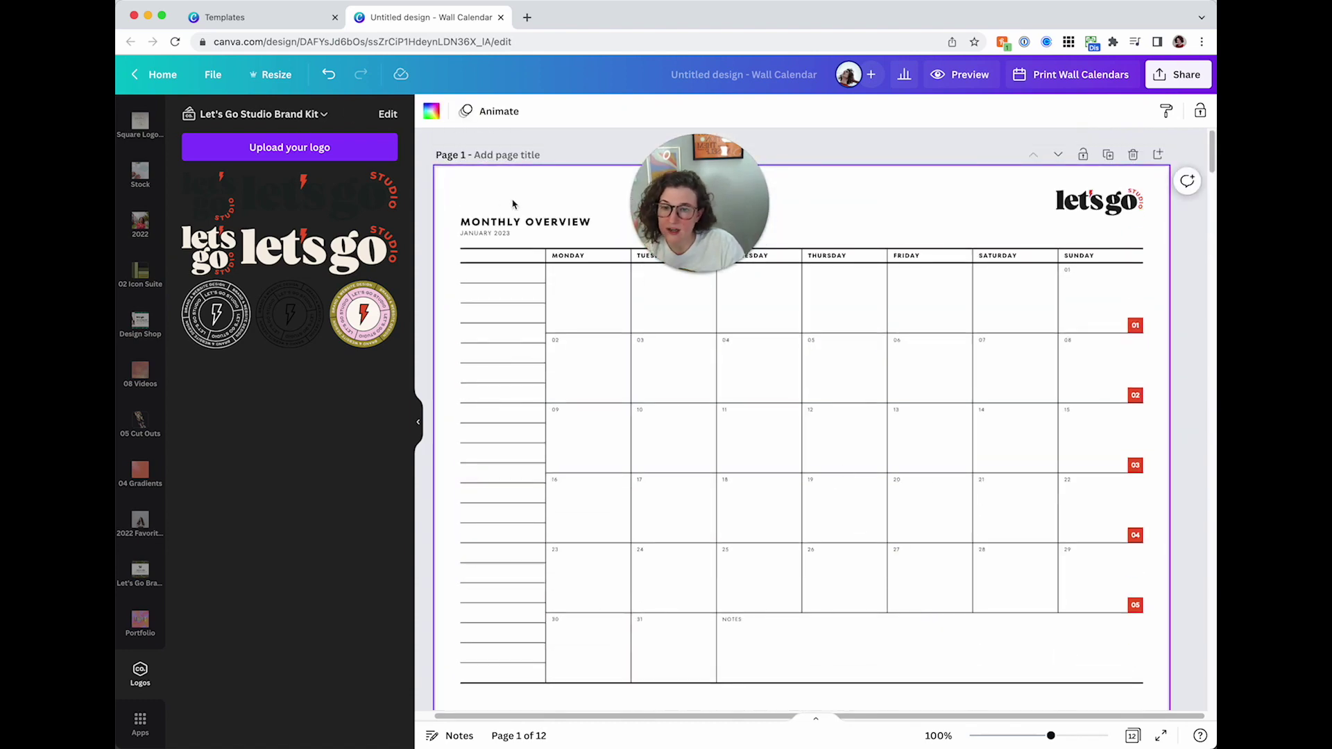
pyautogui.scroll(10, 150, 177)
pyautogui.click(140, 118)
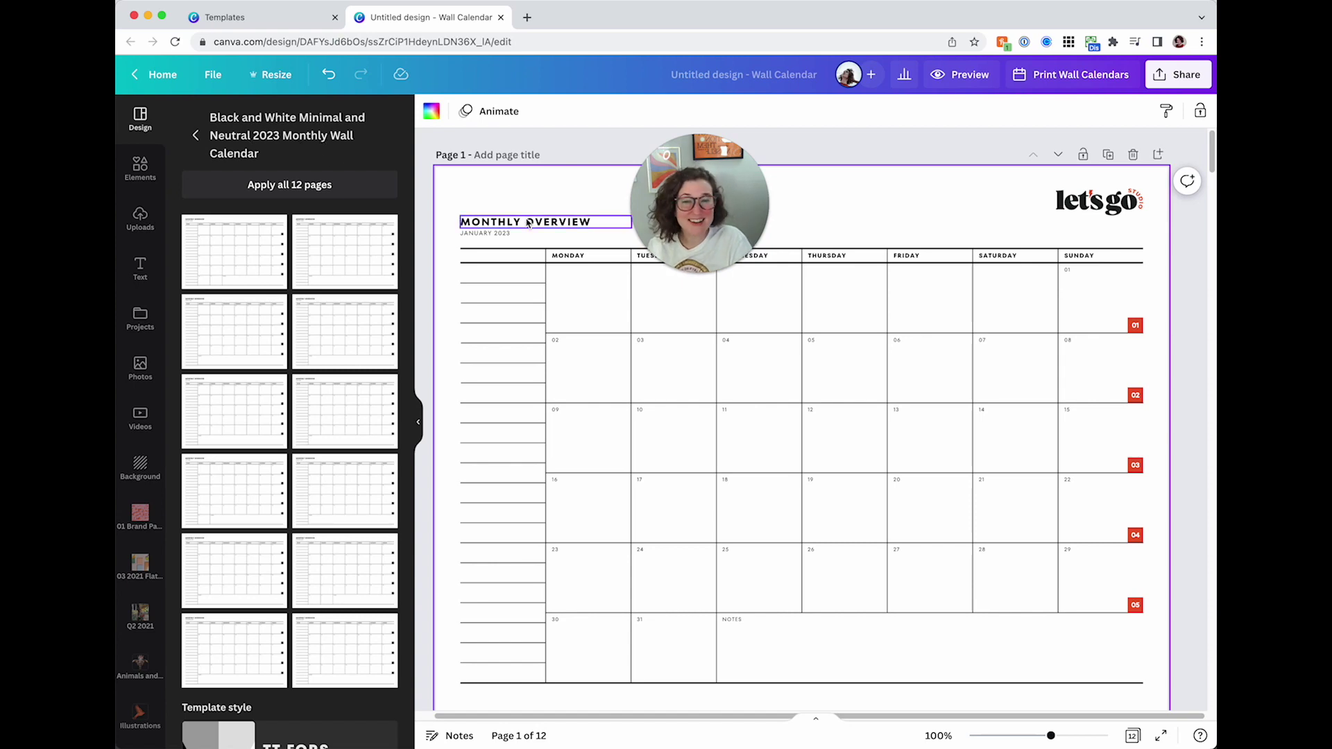
pyautogui.scroll(-2, 339, 471)
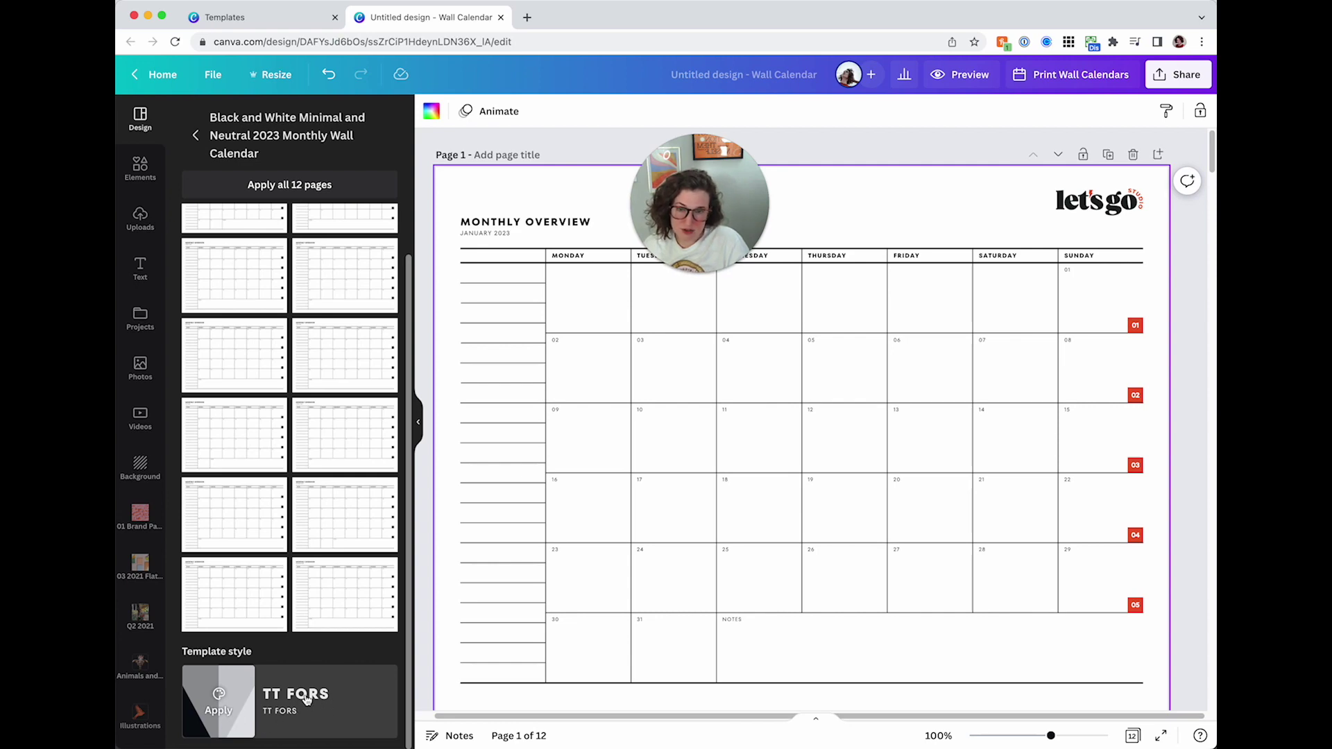
# - List all Styles with the search cleared: brand kit fonts, recent styles, colour palettes and font sets
pyautogui.click(200, 134)
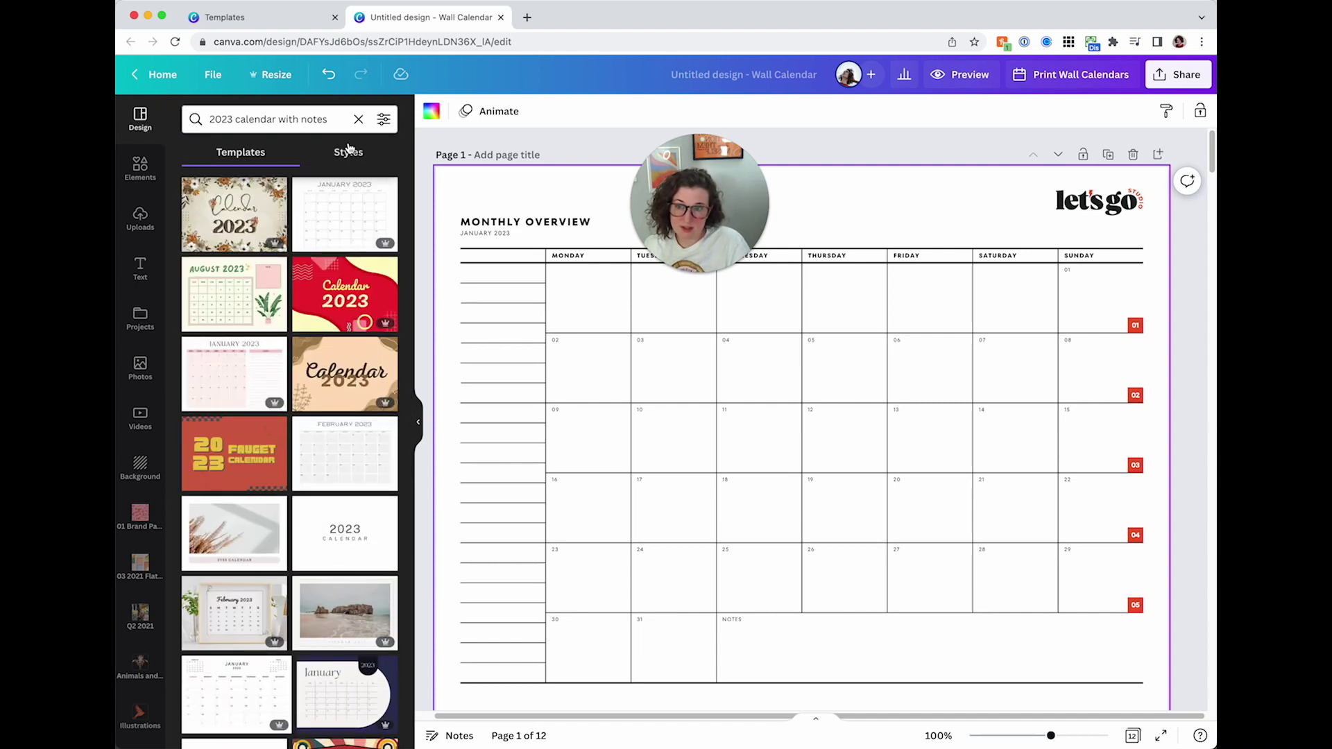
pyautogui.click(349, 151)
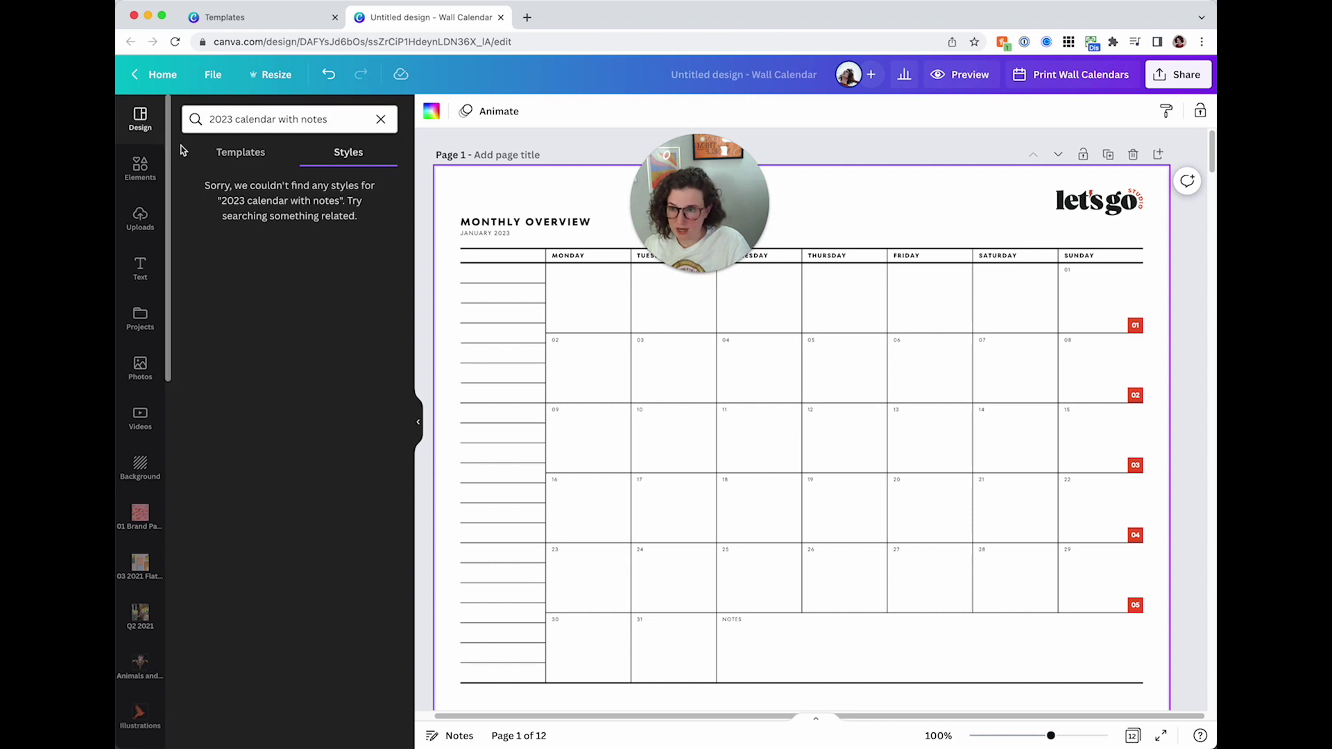
pyautogui.click(379, 122)
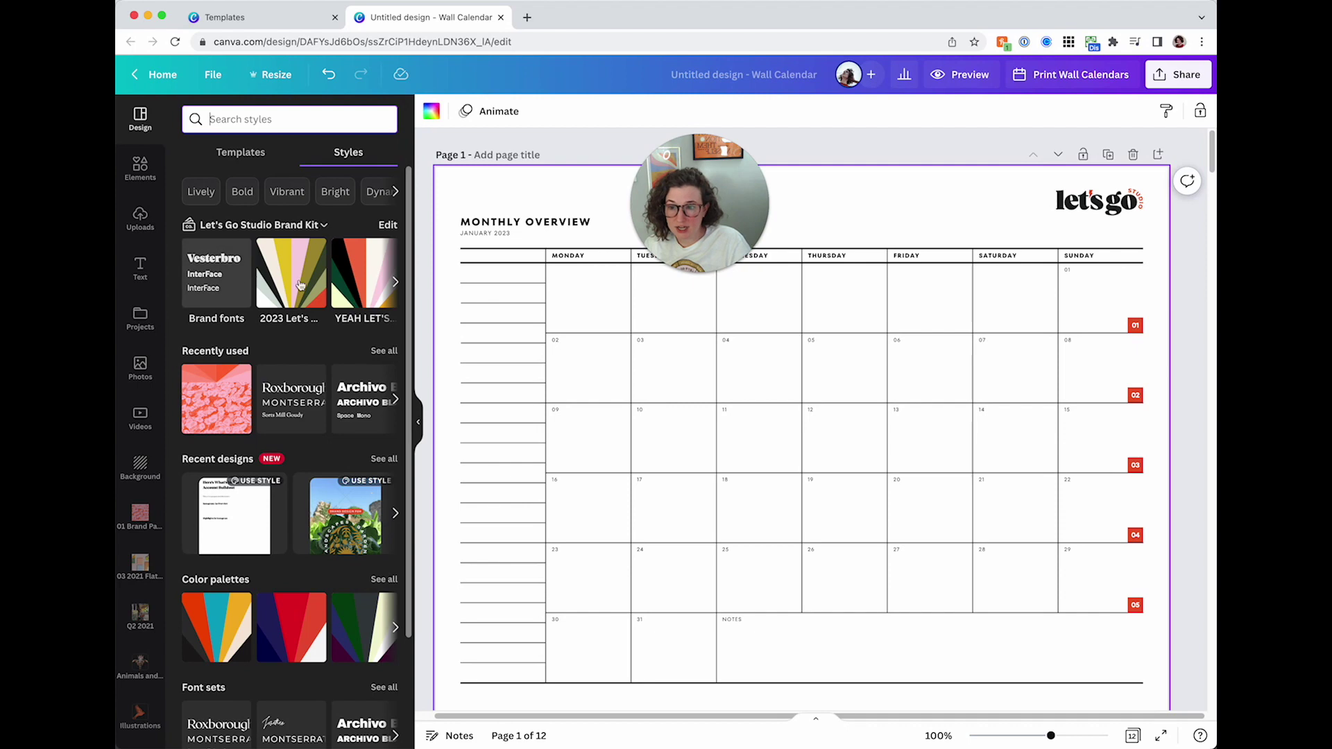
pyautogui.click(215, 283)
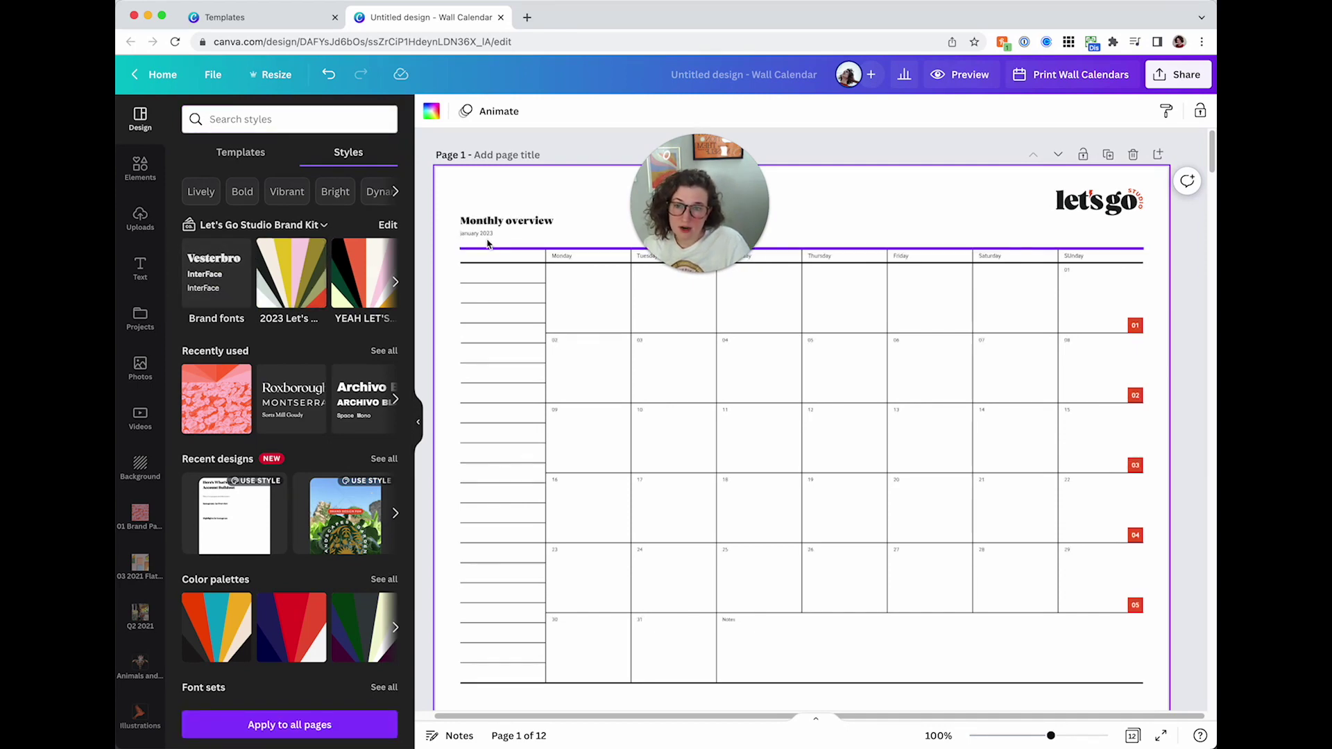
pyautogui.scroll(-5, 548, 513)
pyautogui.scroll(5, 538, 520)
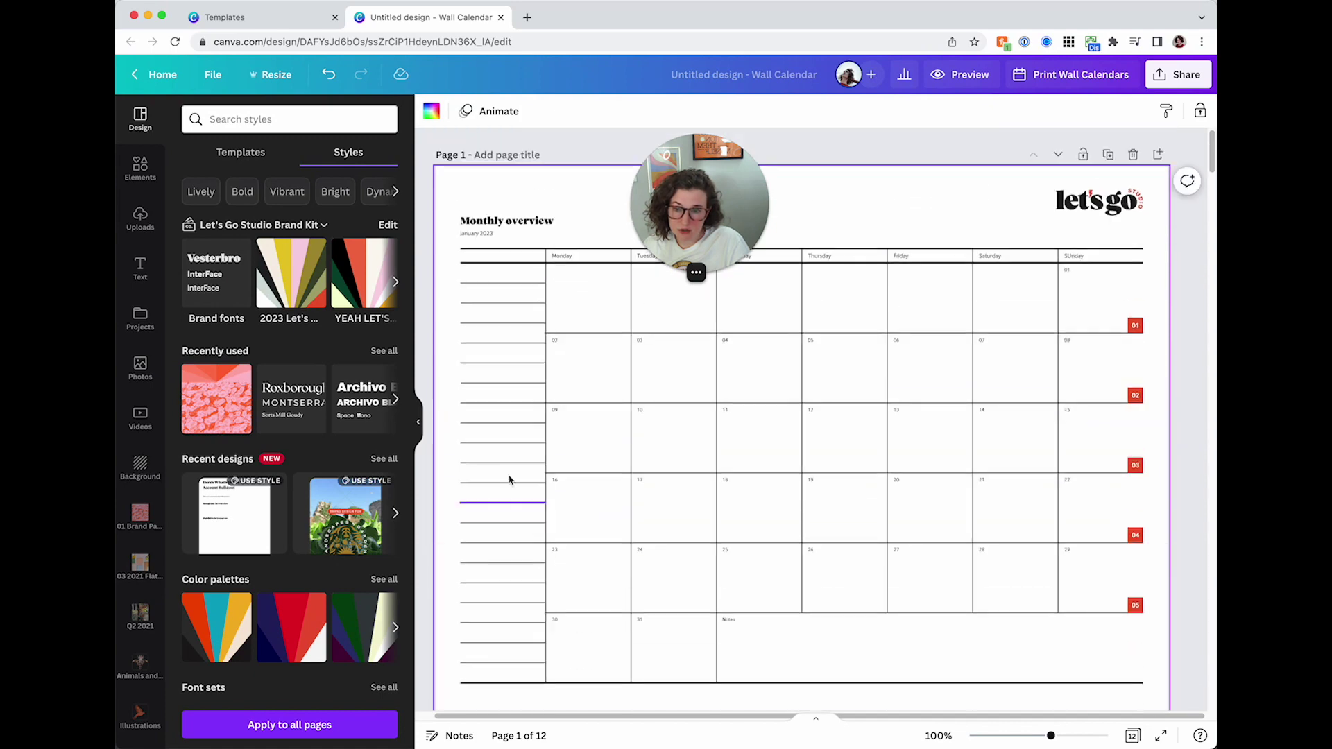
pyautogui.click(309, 289)
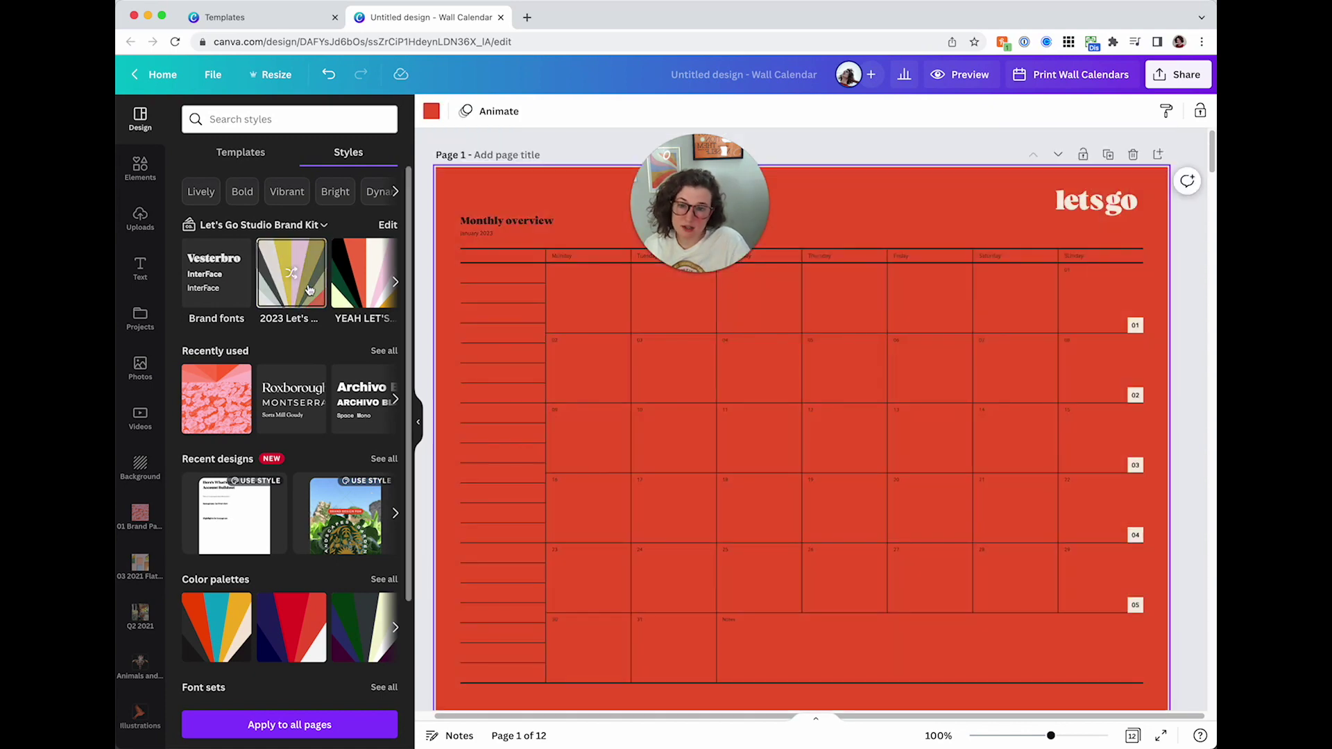
pyautogui.click(310, 289)
pyautogui.click(310, 289)
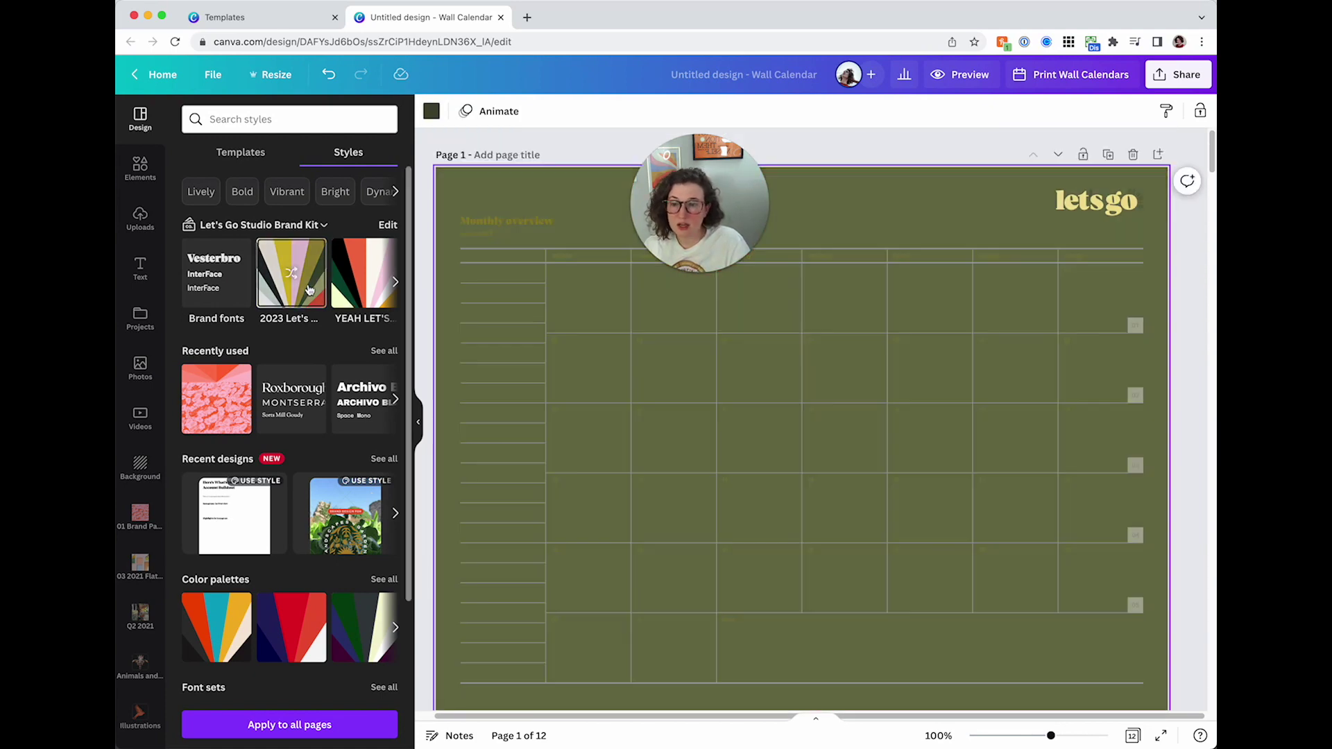
pyautogui.click(309, 289)
pyautogui.click(309, 289)
pyautogui.click(308, 289)
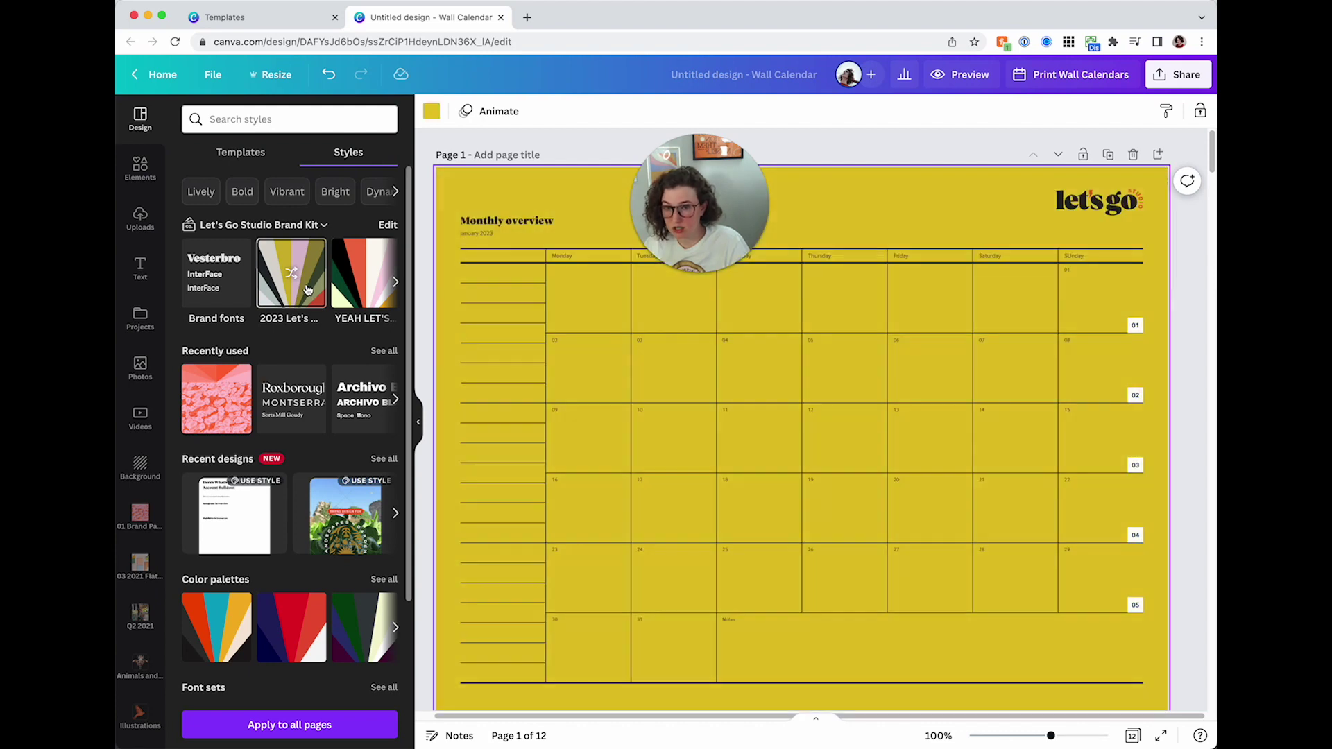
pyautogui.click(308, 289)
pyautogui.click(308, 290)
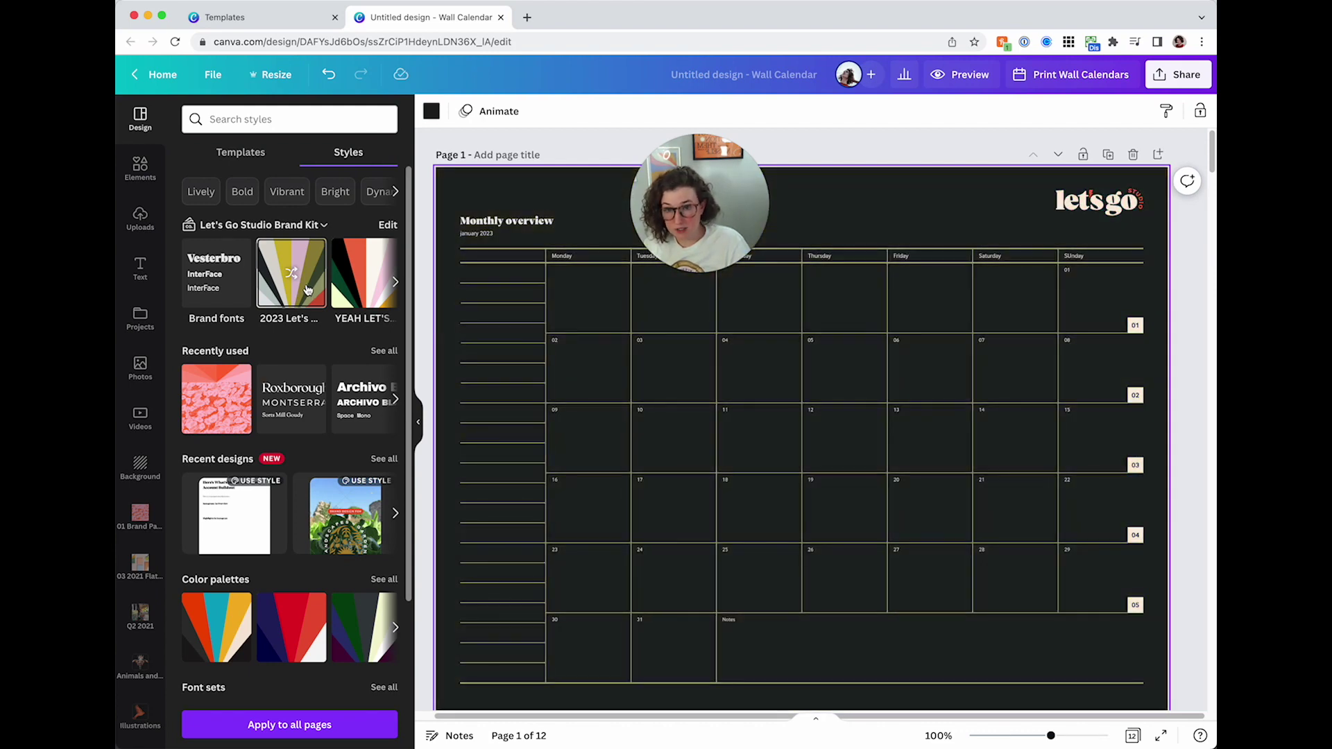
pyautogui.click(303, 289)
pyautogui.click(303, 289)
pyautogui.click(303, 288)
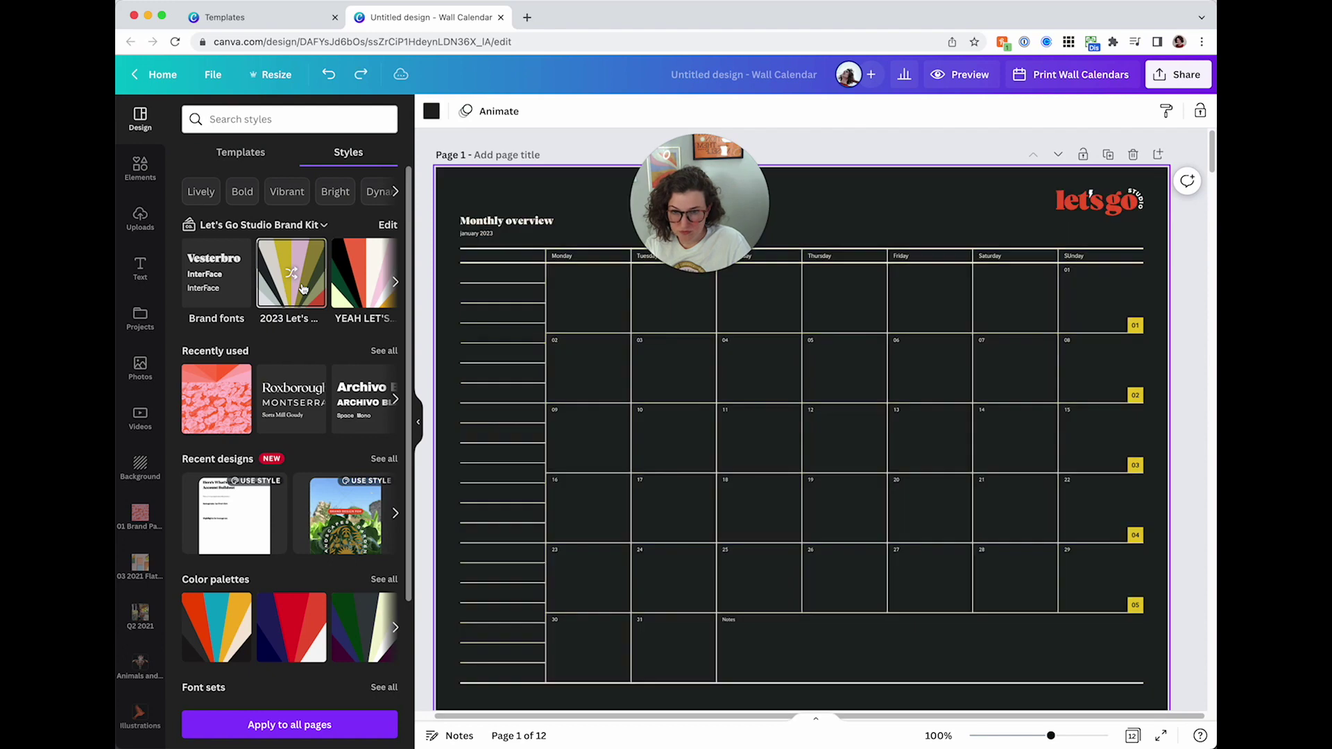
pyautogui.click(303, 288)
pyautogui.click(303, 289)
pyautogui.click(303, 289)
pyautogui.click(303, 288)
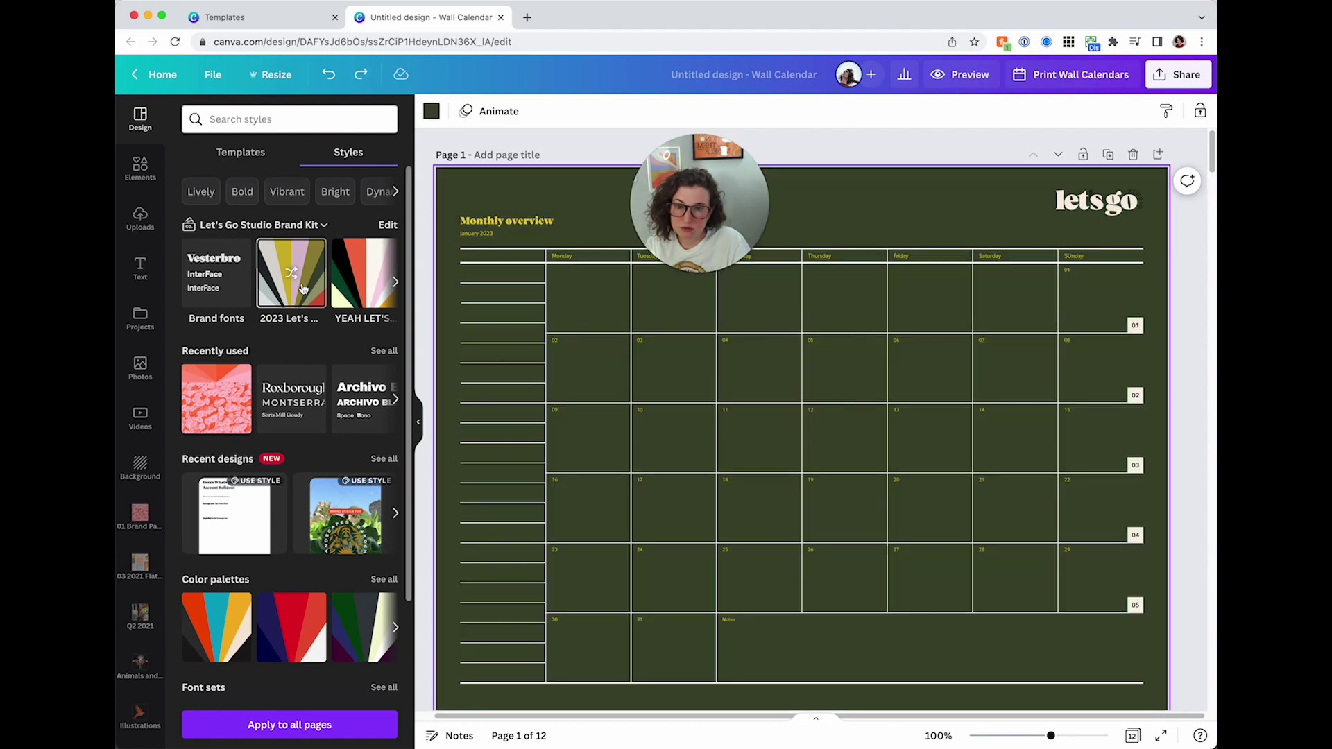
pyautogui.click(303, 288)
pyautogui.click(303, 288)
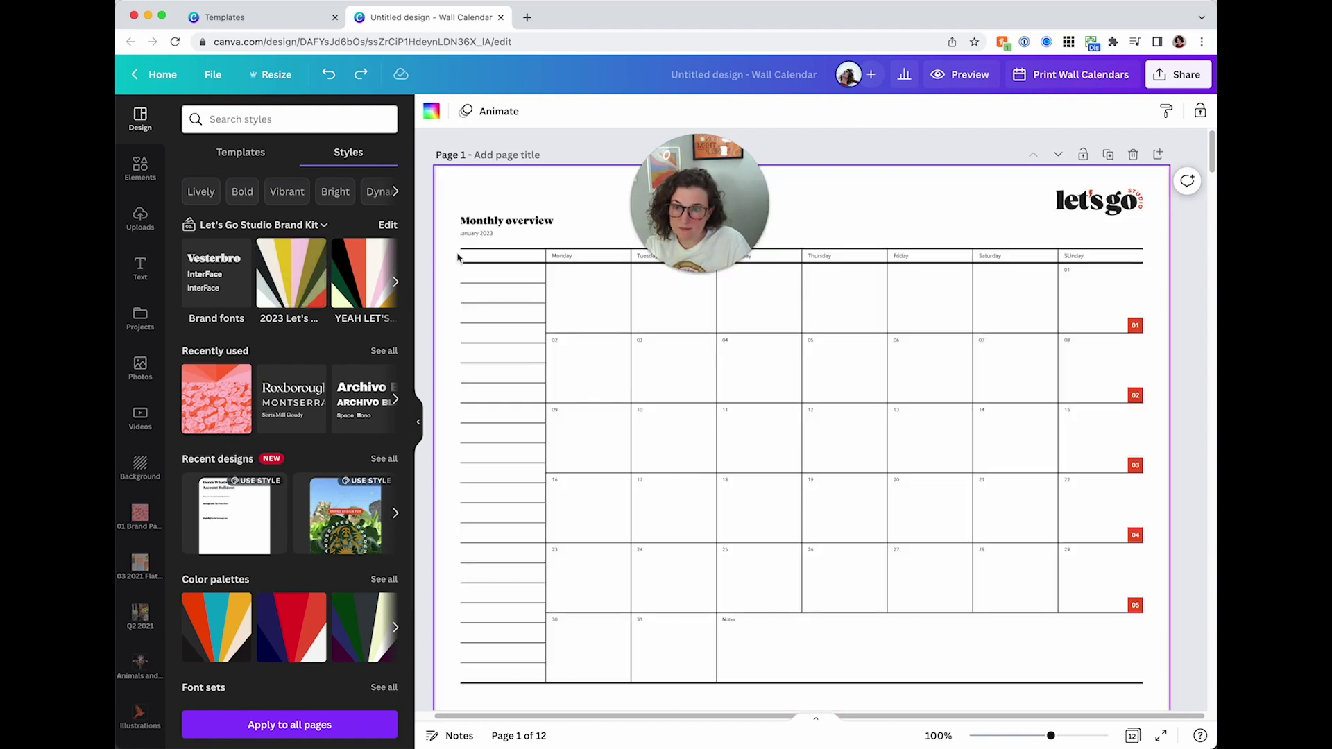
# - Retitle the first MONTHLY OVERVIEW heading to JANUARY and delete its JANUARY 2023 subtitle
pyautogui.doubleClick(486, 229)
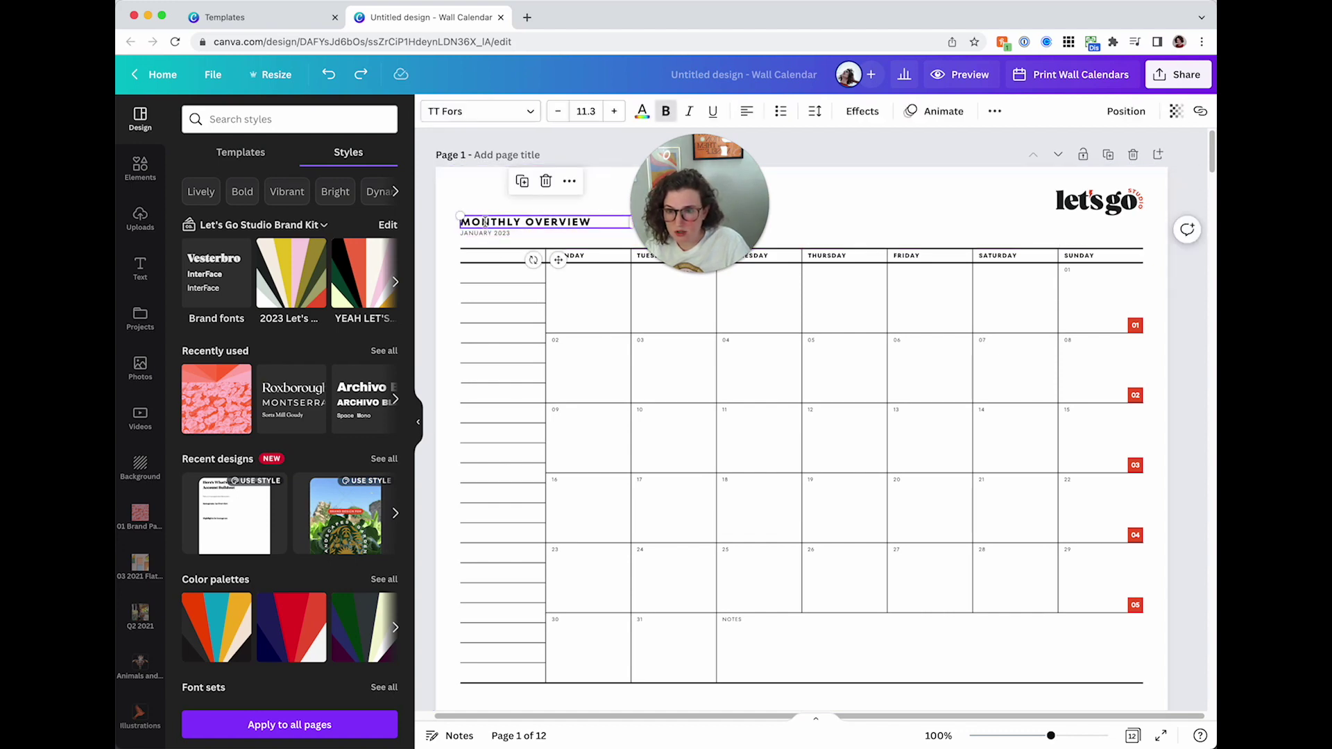
pyautogui.write('JANUARY')
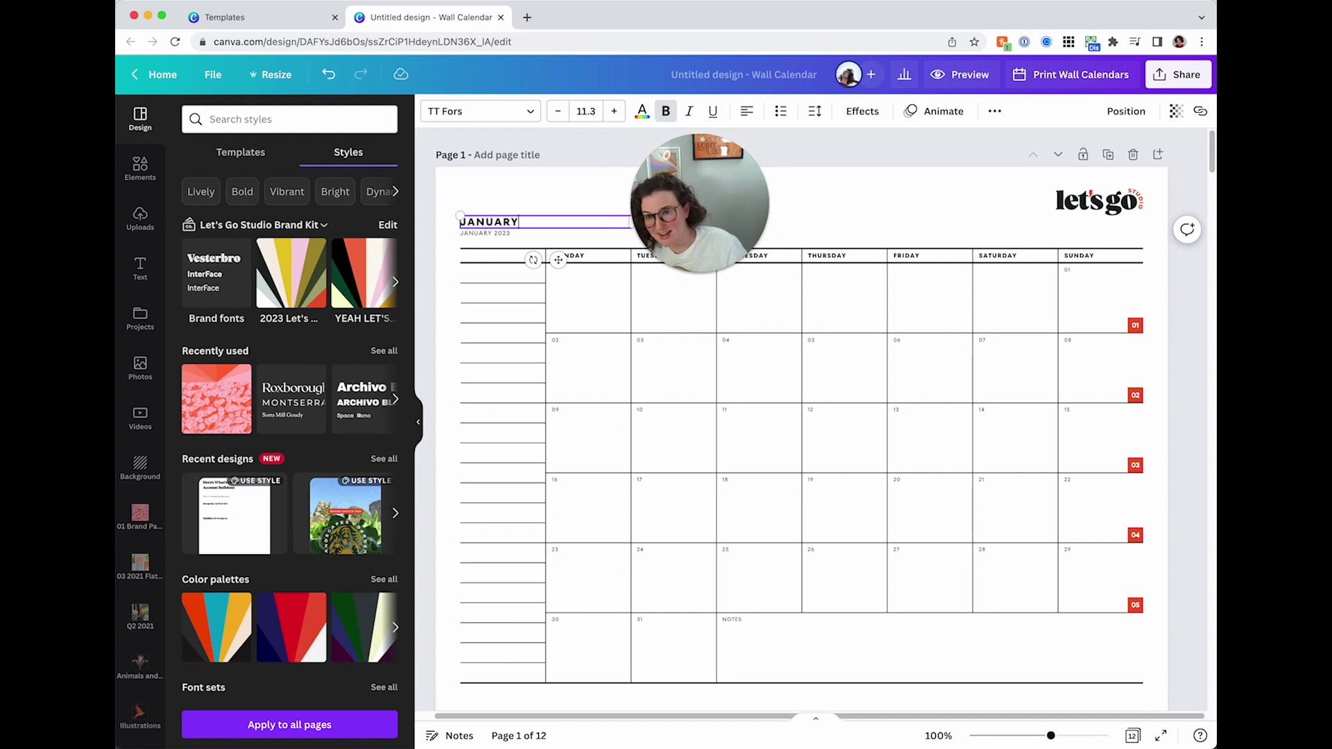
pyautogui.click(489, 183)
pyautogui.click(486, 233)
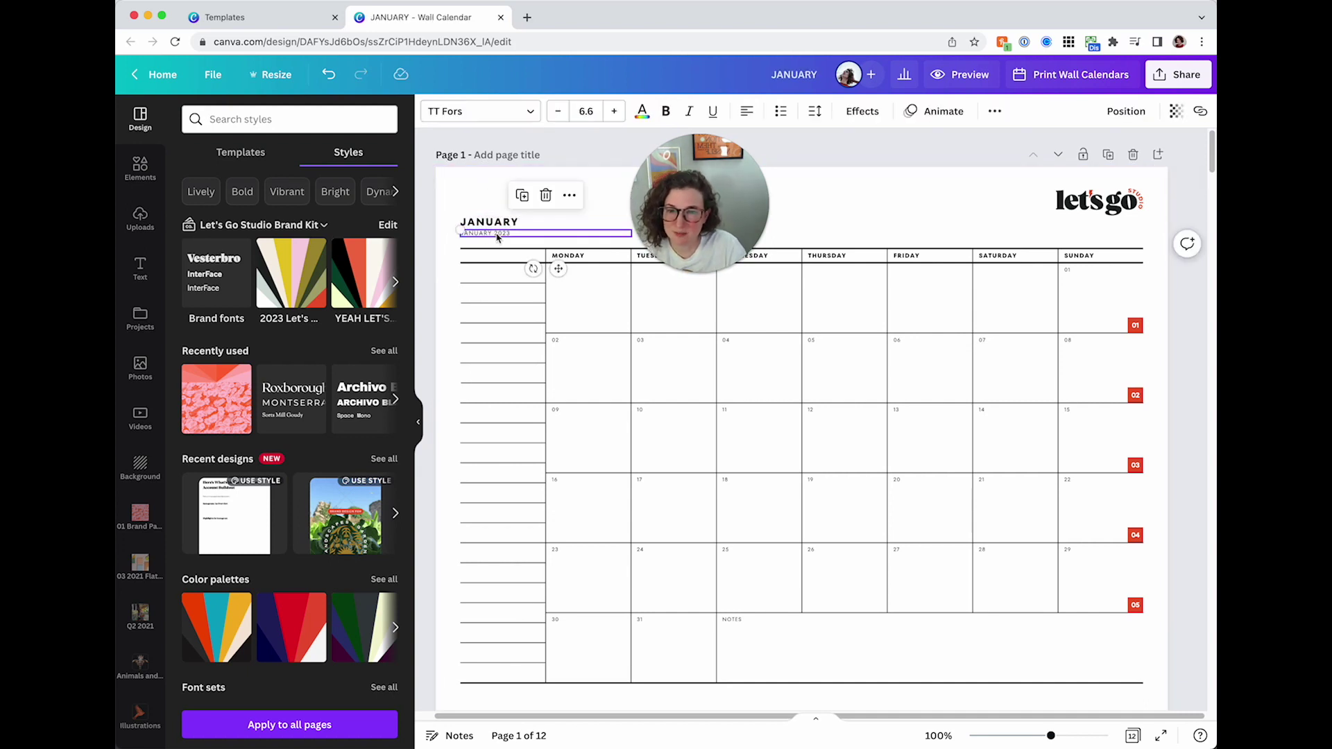
pyautogui.press('Delete')
# - Retitle page 2's heading to FEBRUARY and delete its FEBRUARY 2023 subtitle
pyautogui.scroll(-6, 490, 455)
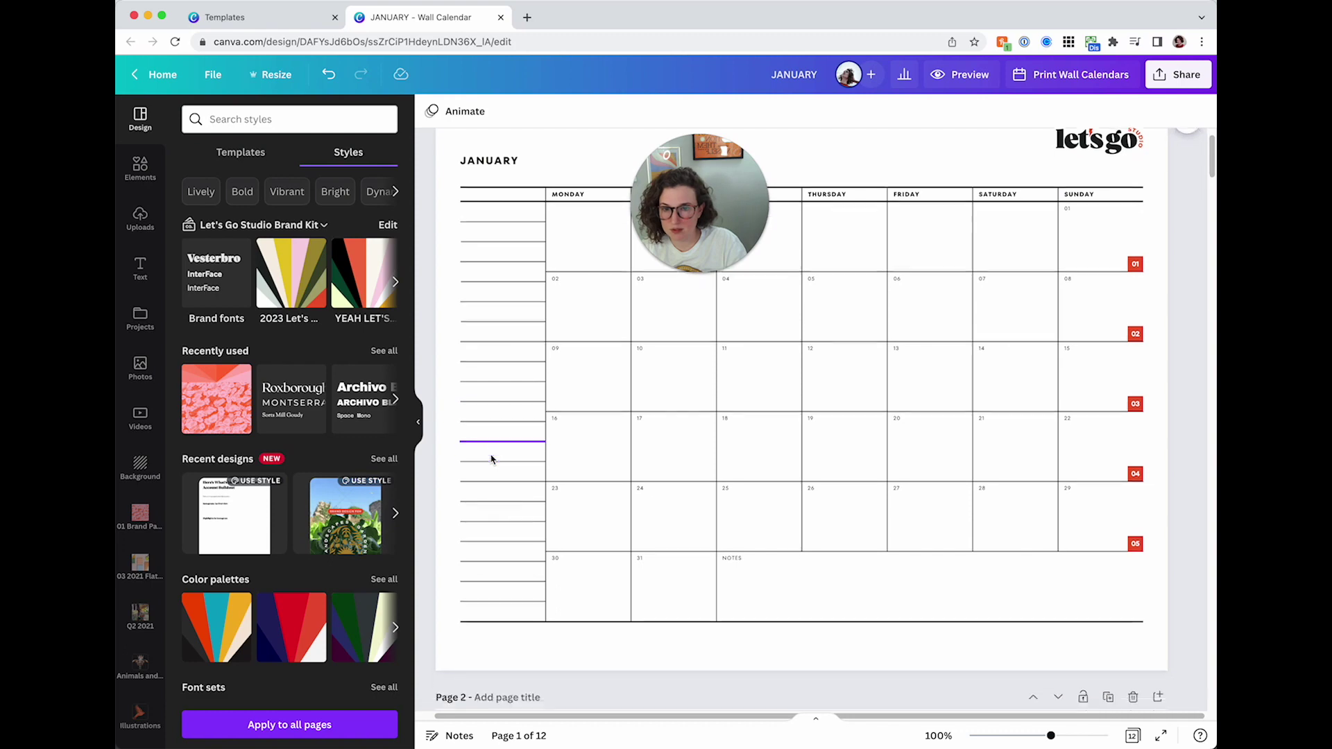
pyautogui.scroll(-1, 508, 532)
pyautogui.doubleClick(503, 292)
pyautogui.write('FEBRUARY')
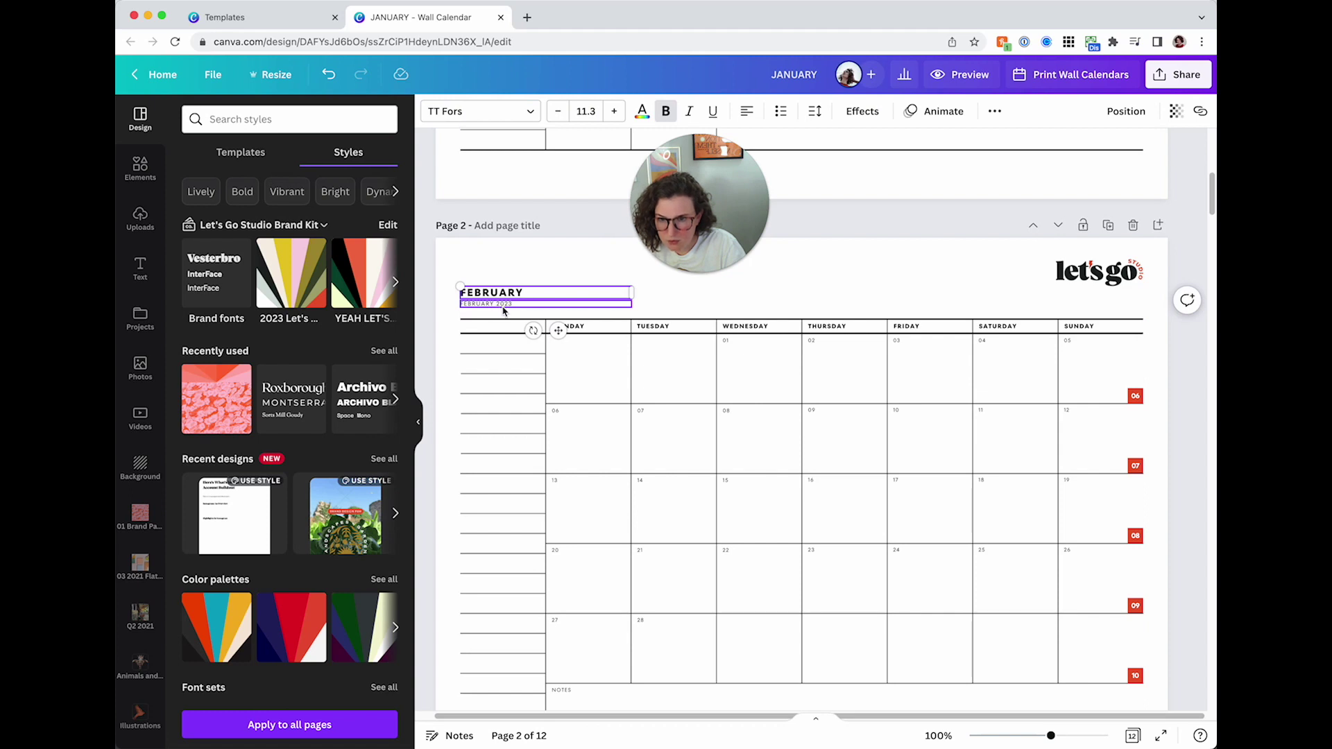
pyautogui.click(503, 309)
pyautogui.press('Delete')
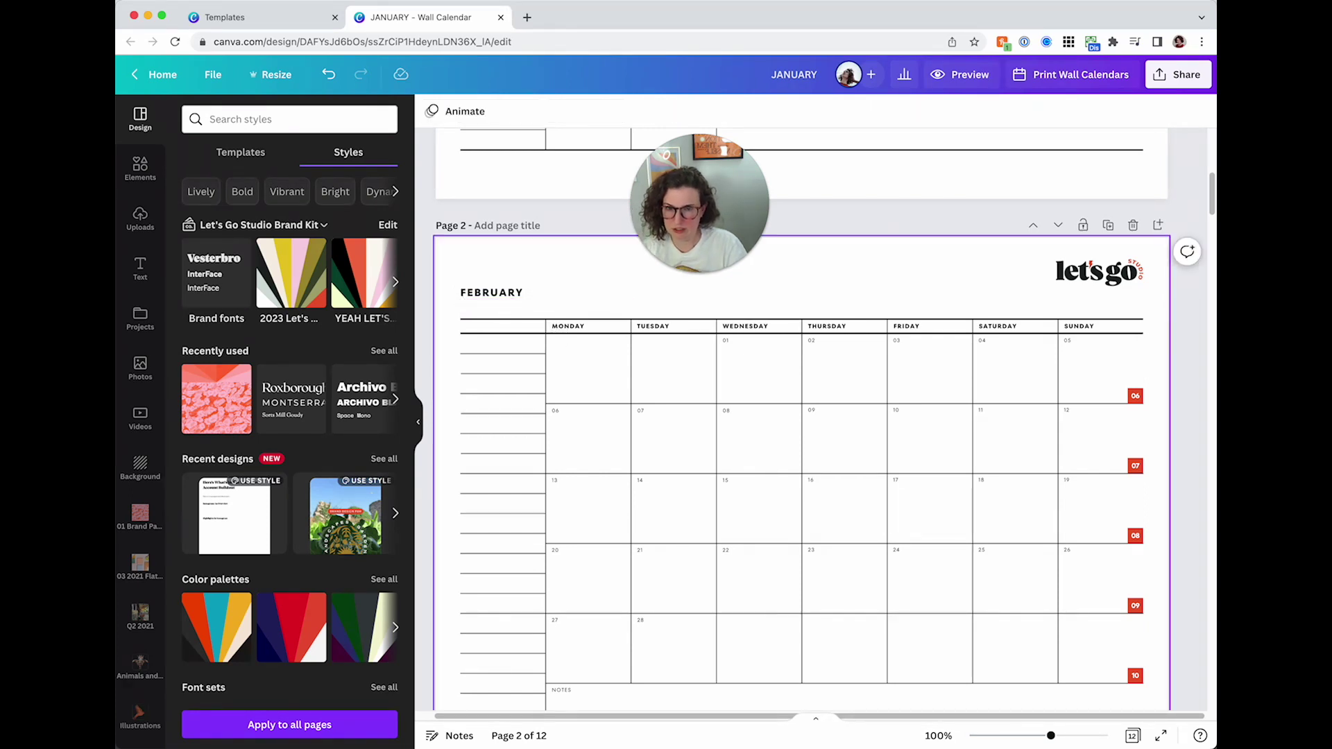
pyautogui.scroll(-2, 503, 311)
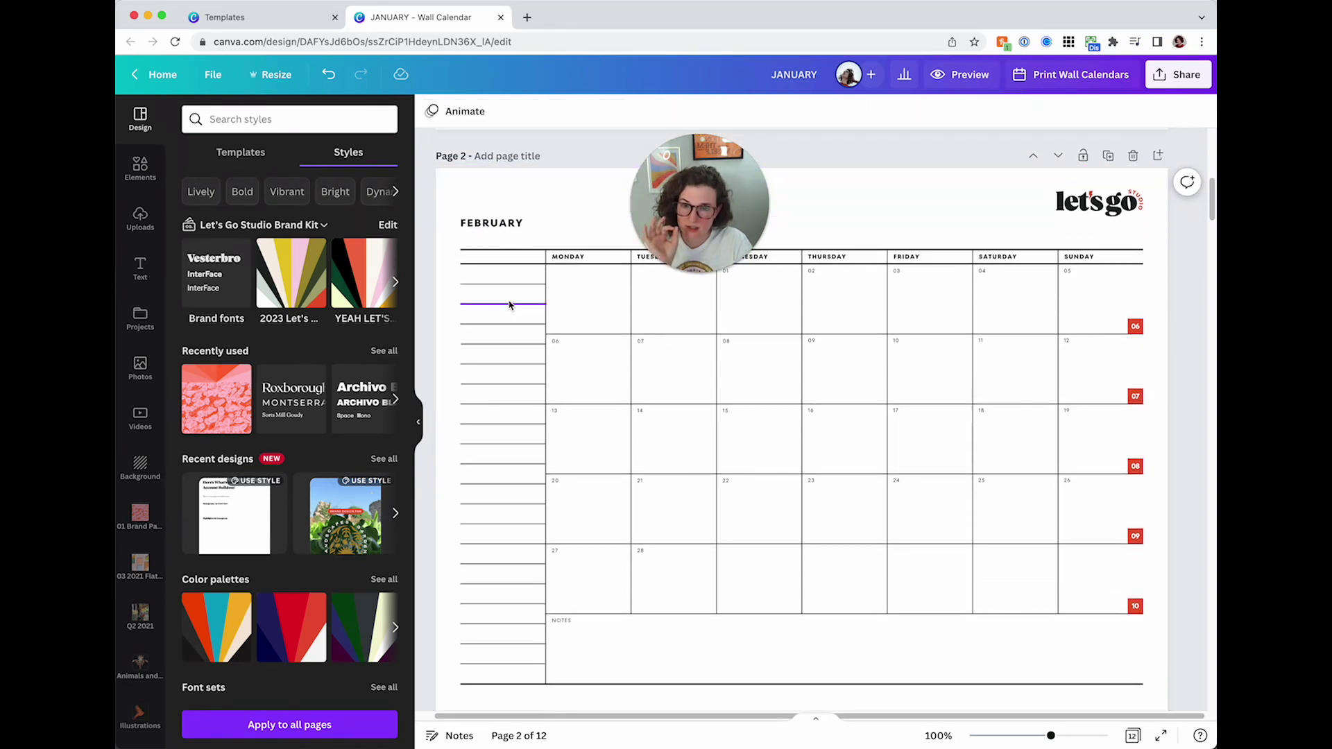
pyautogui.click(905, 228)
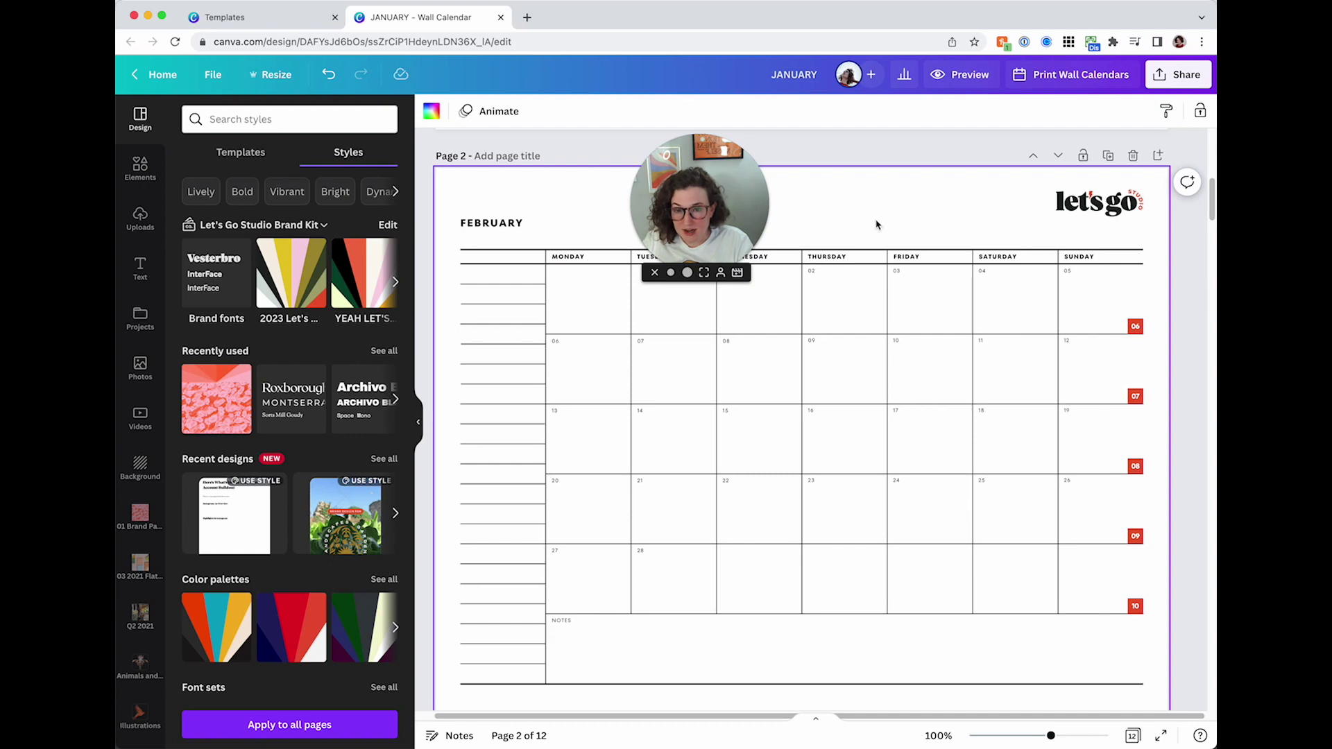
# - Change the page 1 title to JANUARY 2023 and bring up the Share options
pyautogui.scroll(-15, 876, 224)
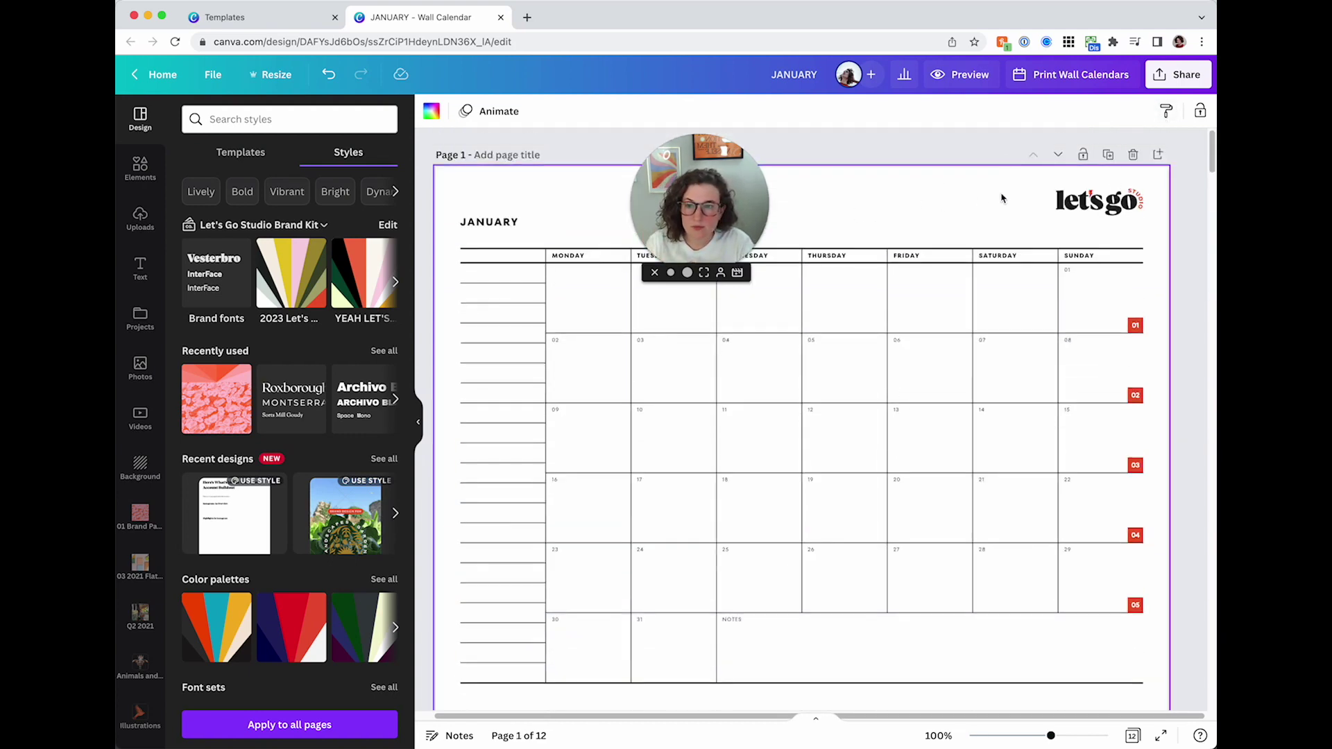
pyautogui.click(514, 220)
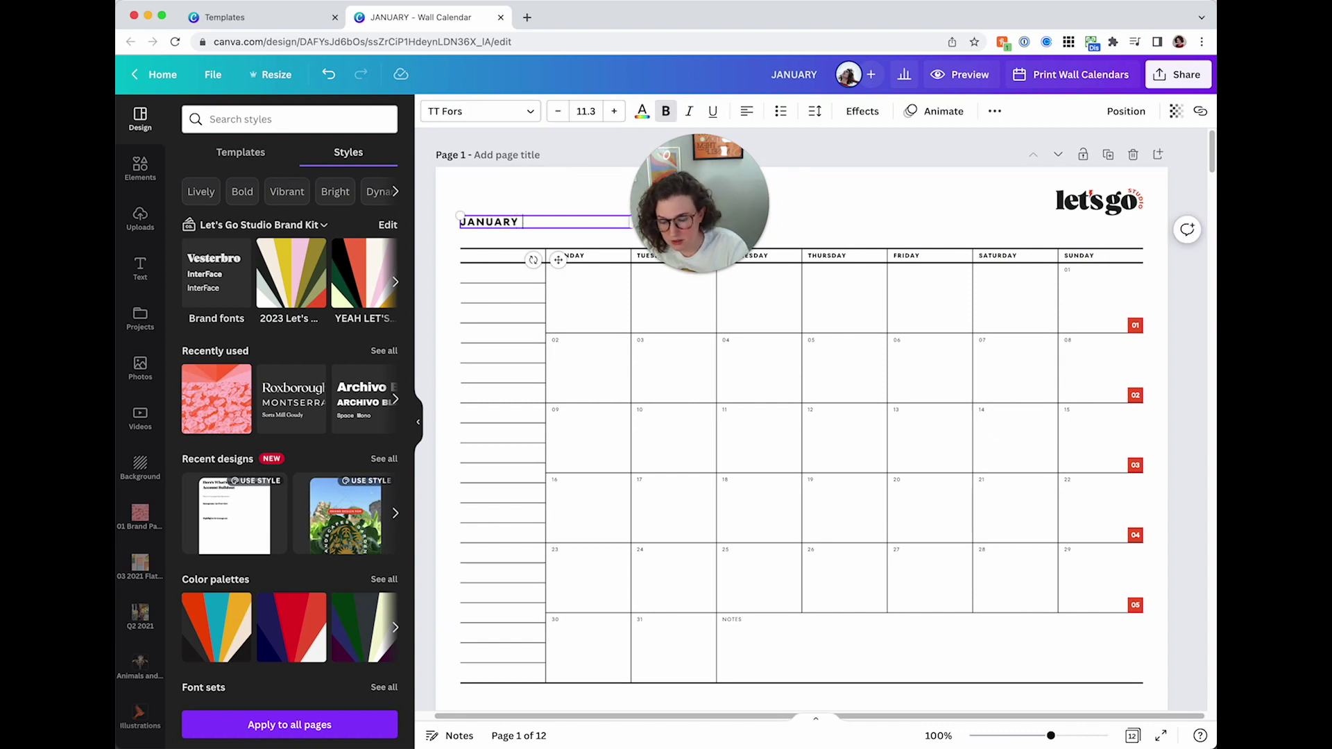
pyautogui.click(865, 215)
pyautogui.click(904, 480)
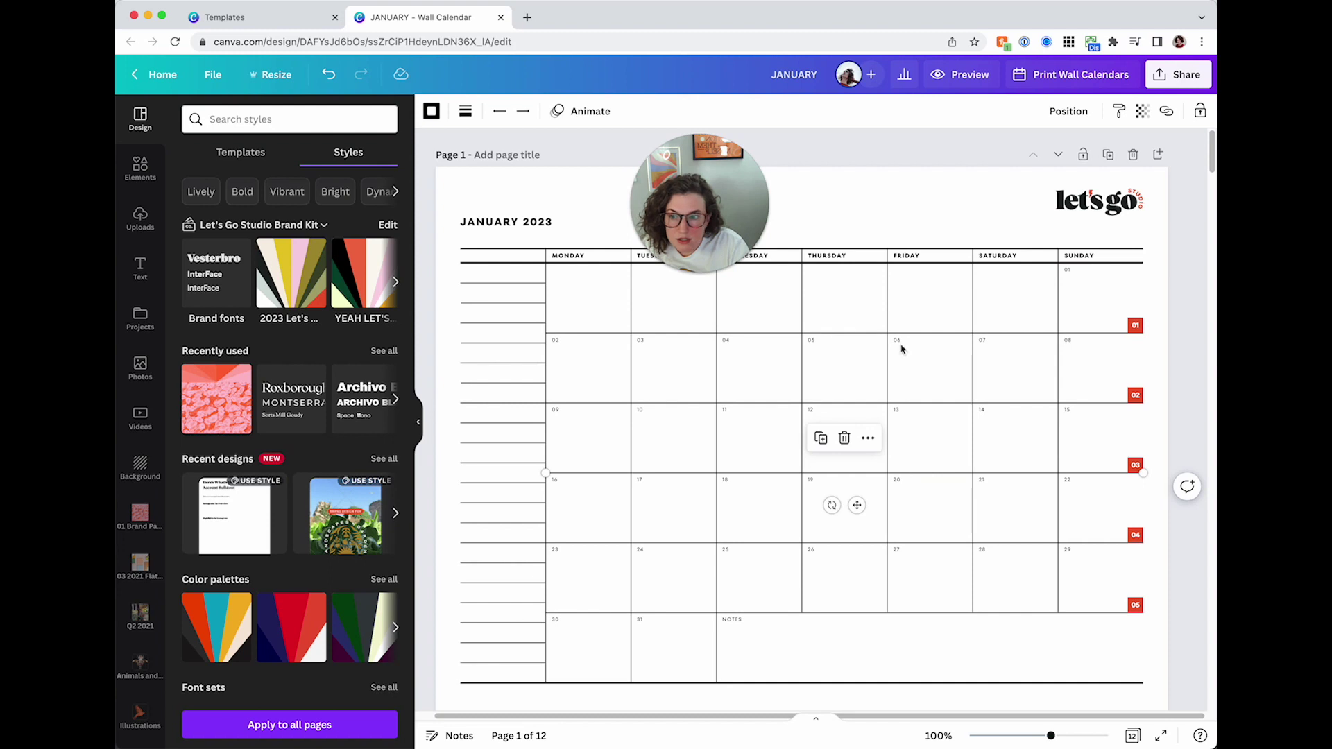
pyautogui.click(1013, 156)
pyautogui.click(1168, 74)
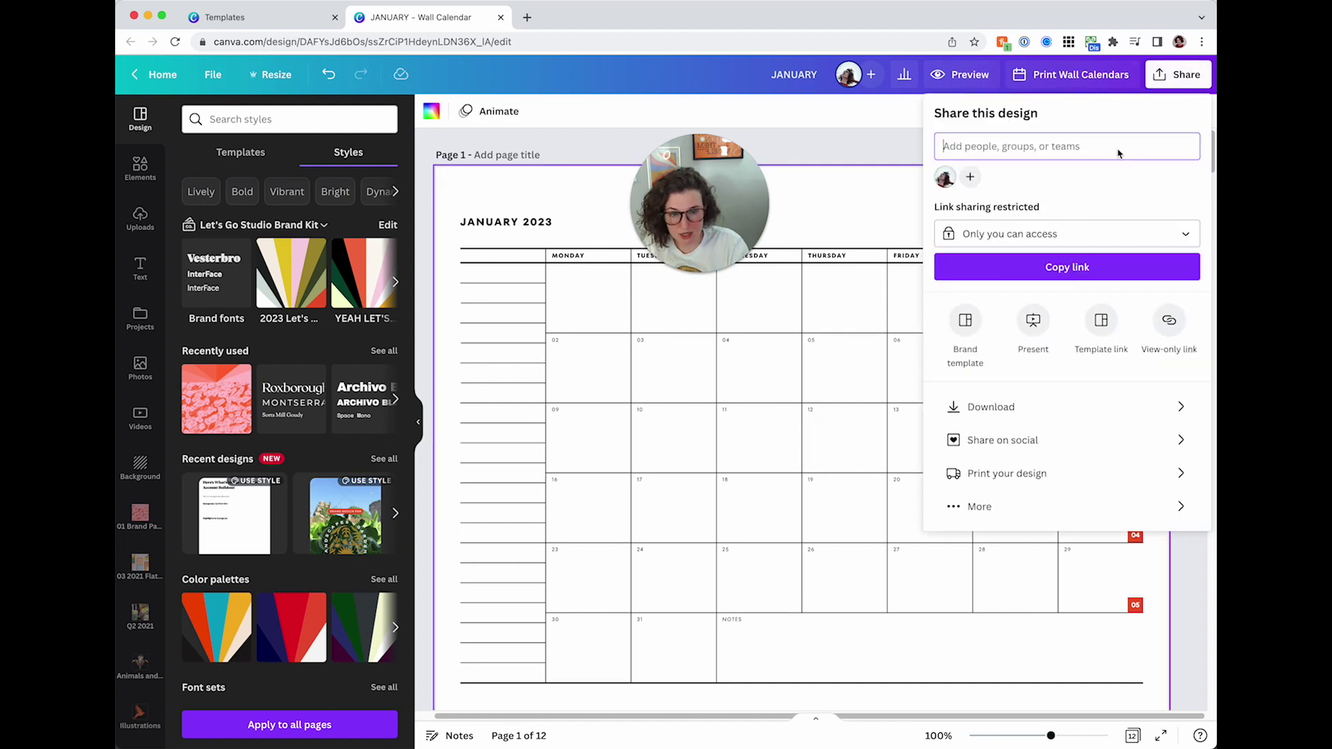
# - Download only page 1 as a PDF Standard file
pyautogui.click(982, 408)
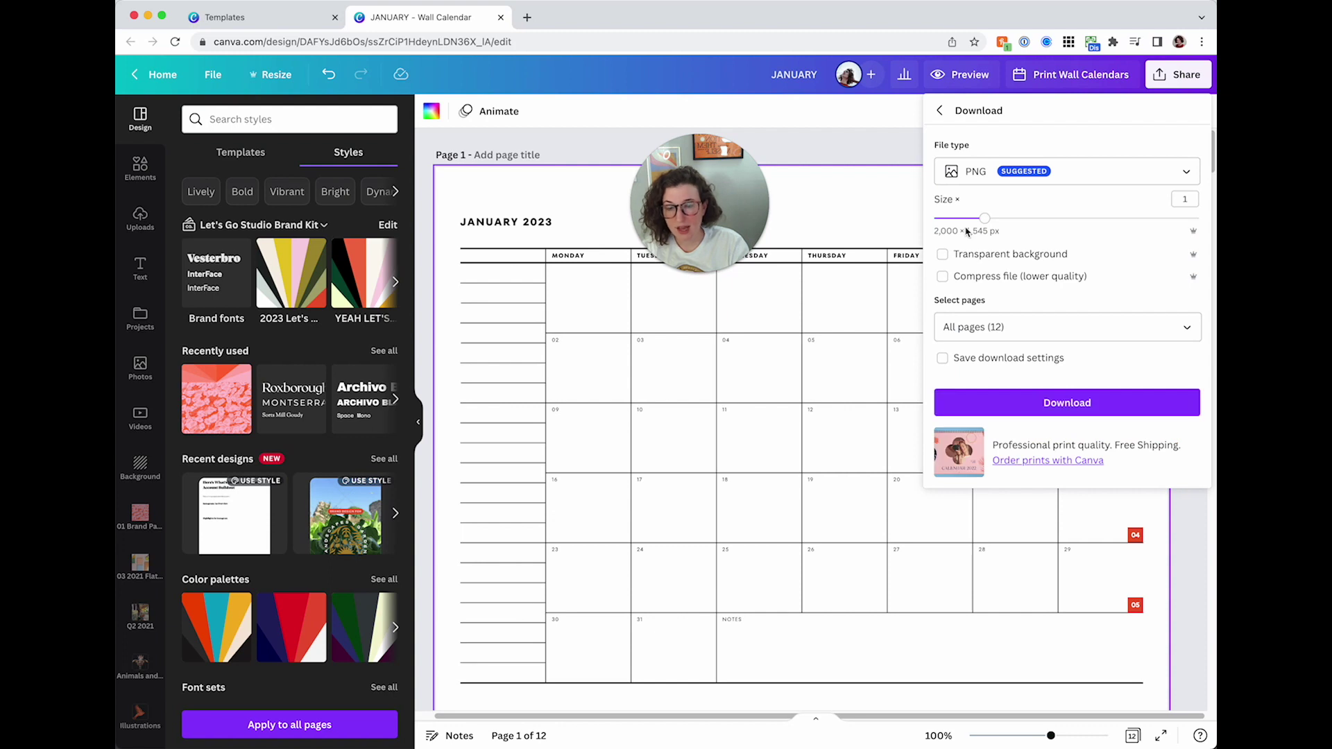
pyautogui.click(974, 174)
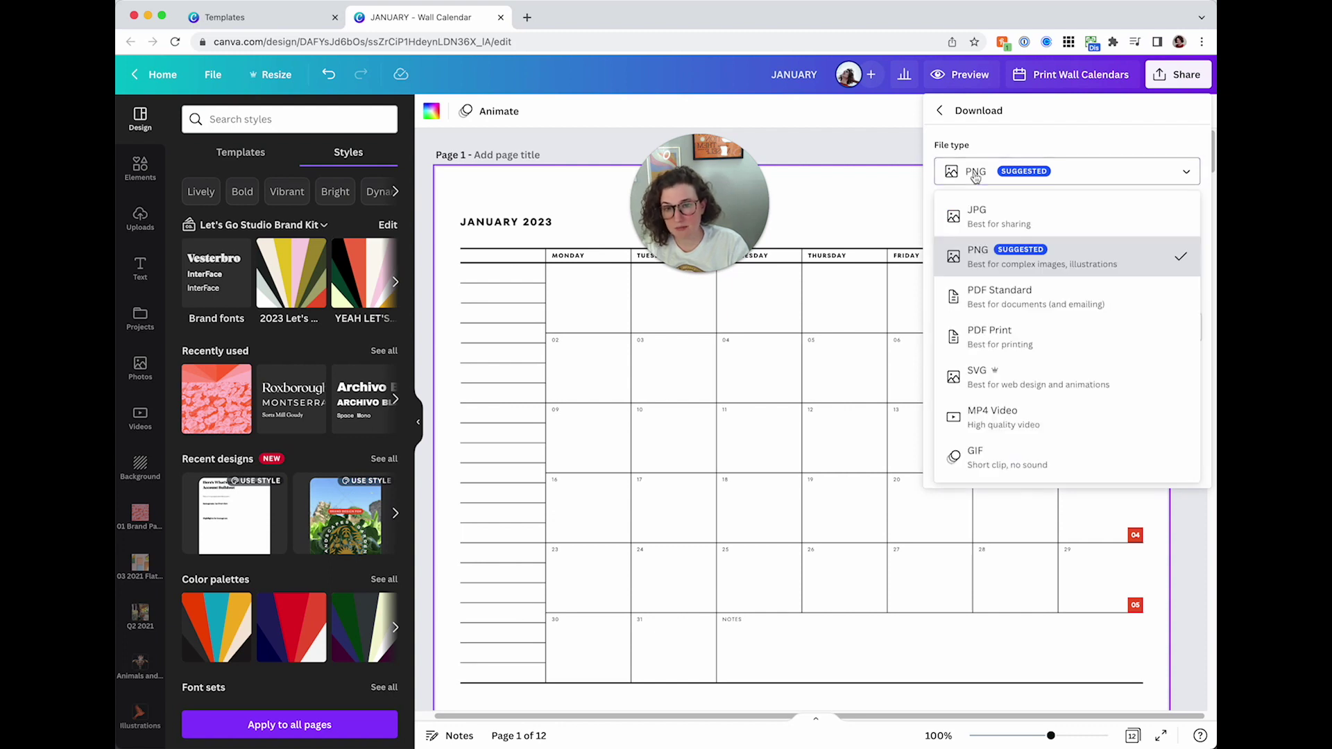
pyautogui.click(1024, 305)
pyautogui.click(1027, 270)
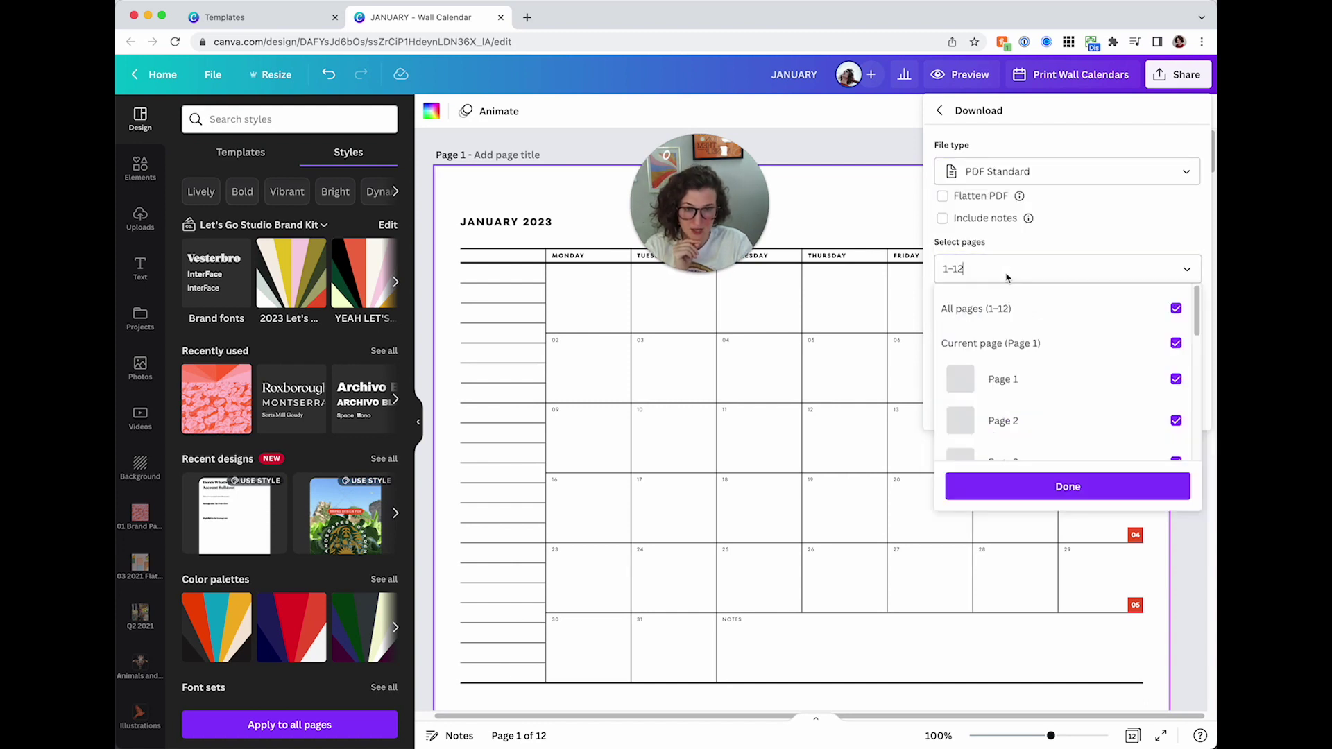
pyautogui.click(1176, 308)
pyautogui.click(1176, 379)
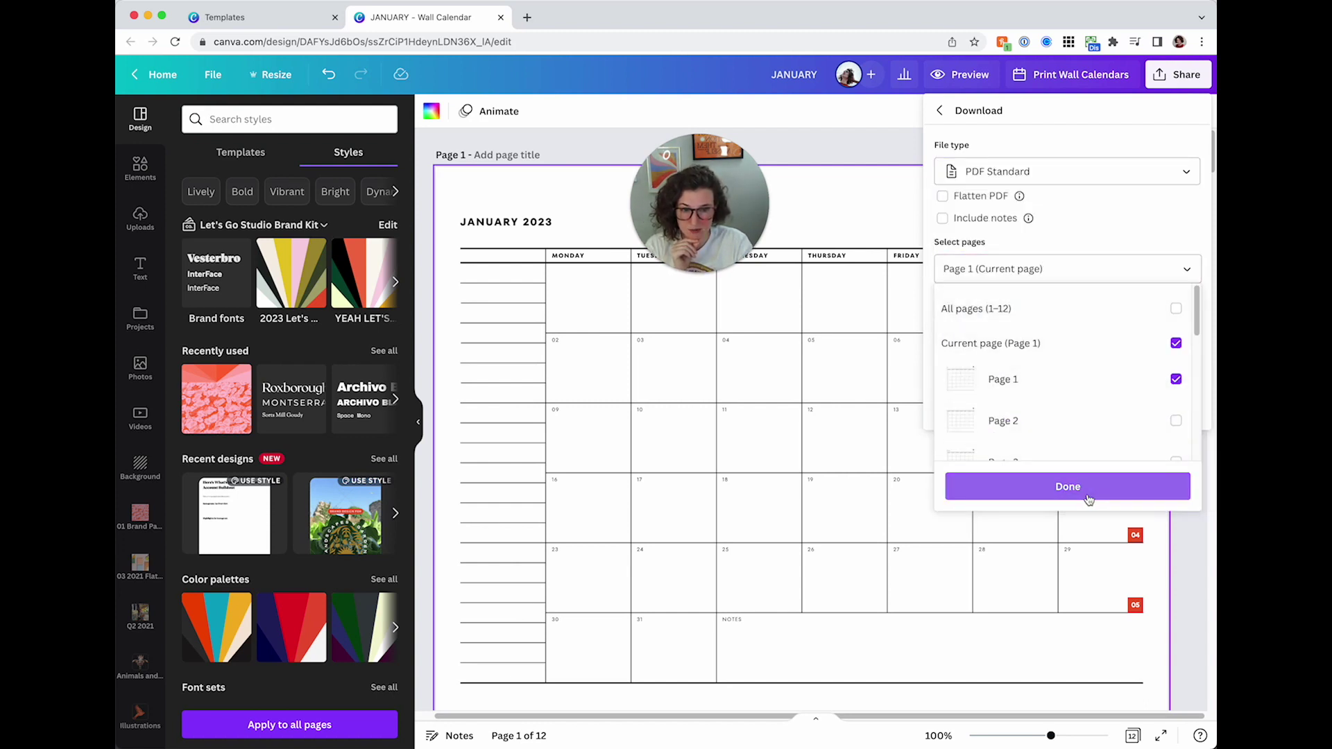
pyautogui.click(1034, 486)
pyautogui.click(1030, 355)
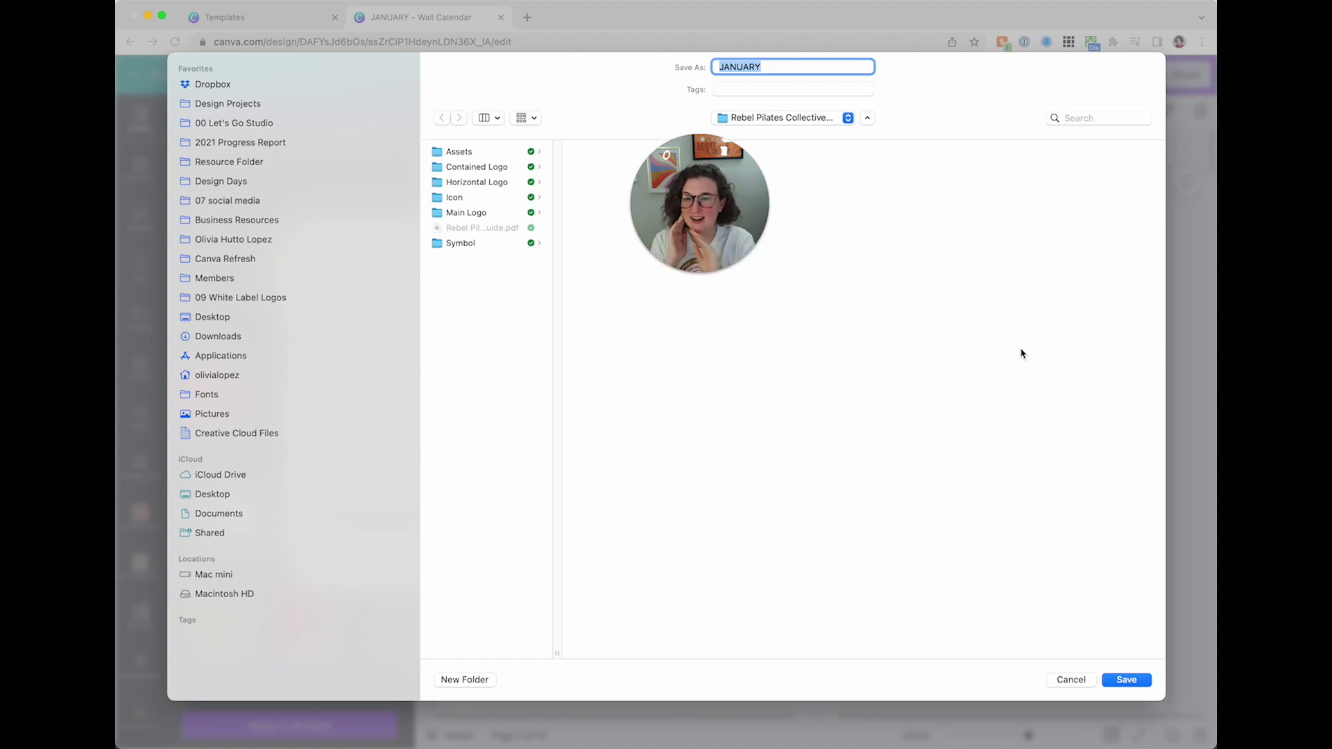
# - Save JANUARY.pdf into the Junk Drawer folder in the home directory
pyautogui.click(264, 243)
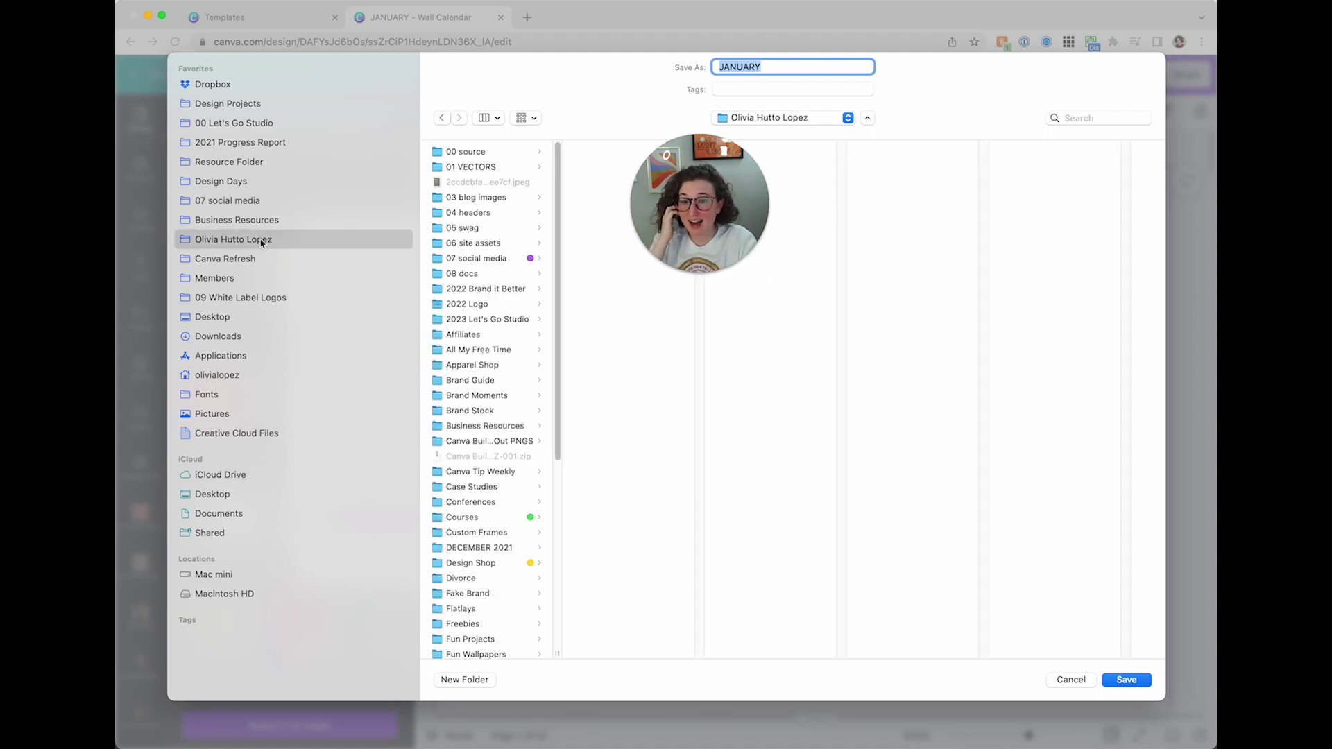
pyautogui.scroll(-5, 499, 375)
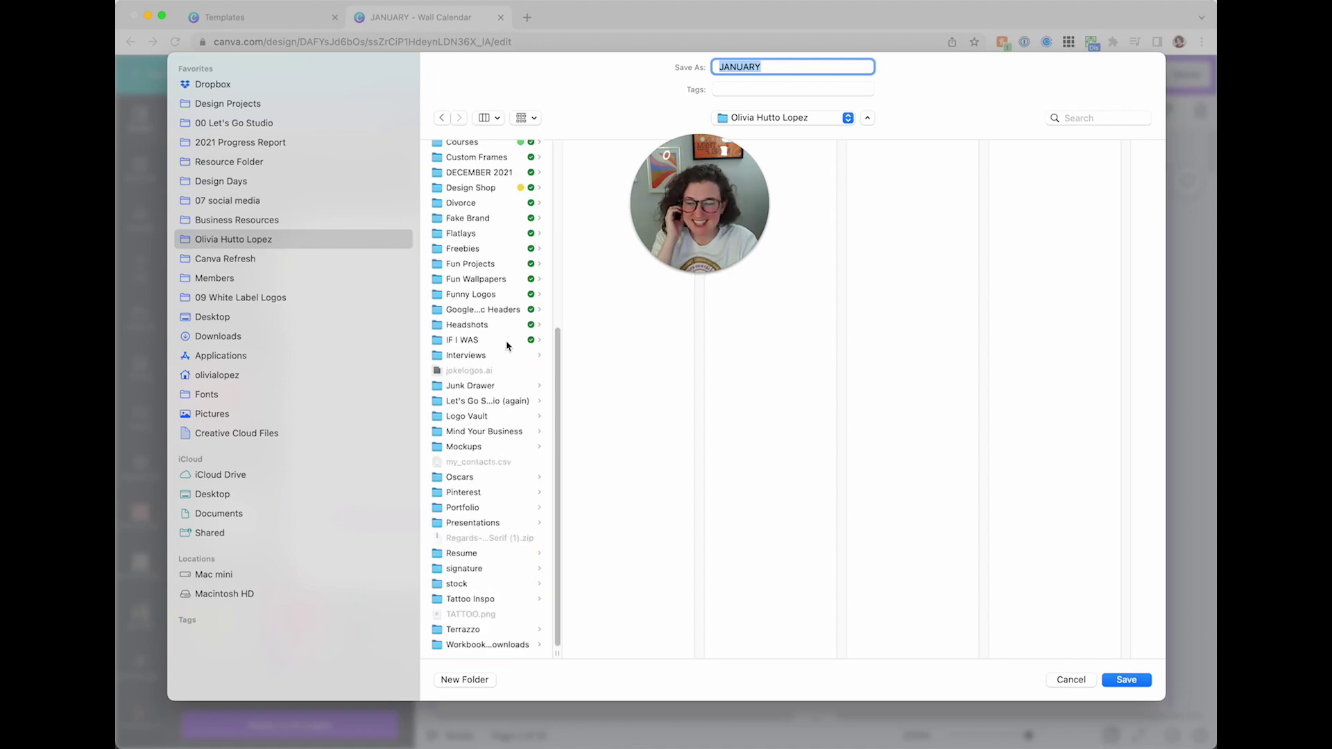
pyautogui.scroll(5, 485, 417)
pyautogui.scroll(-5, 482, 486)
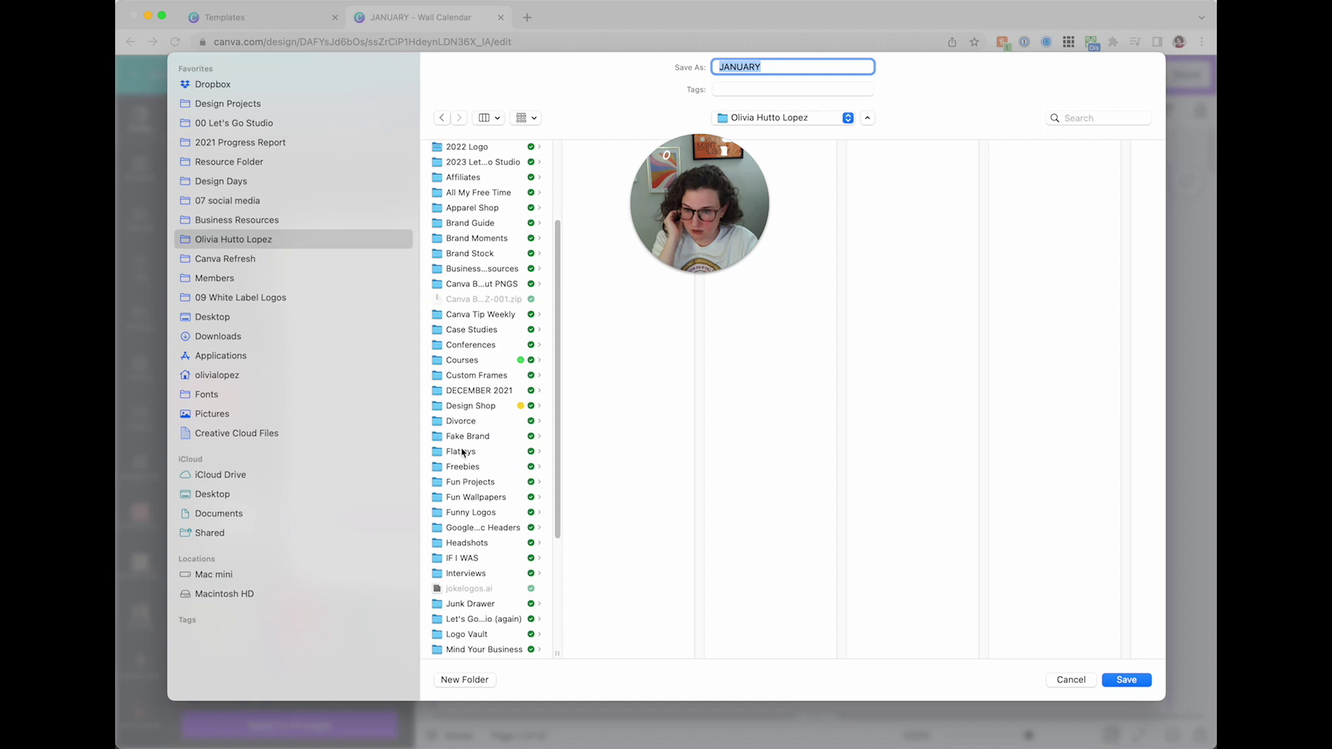
pyautogui.click(478, 603)
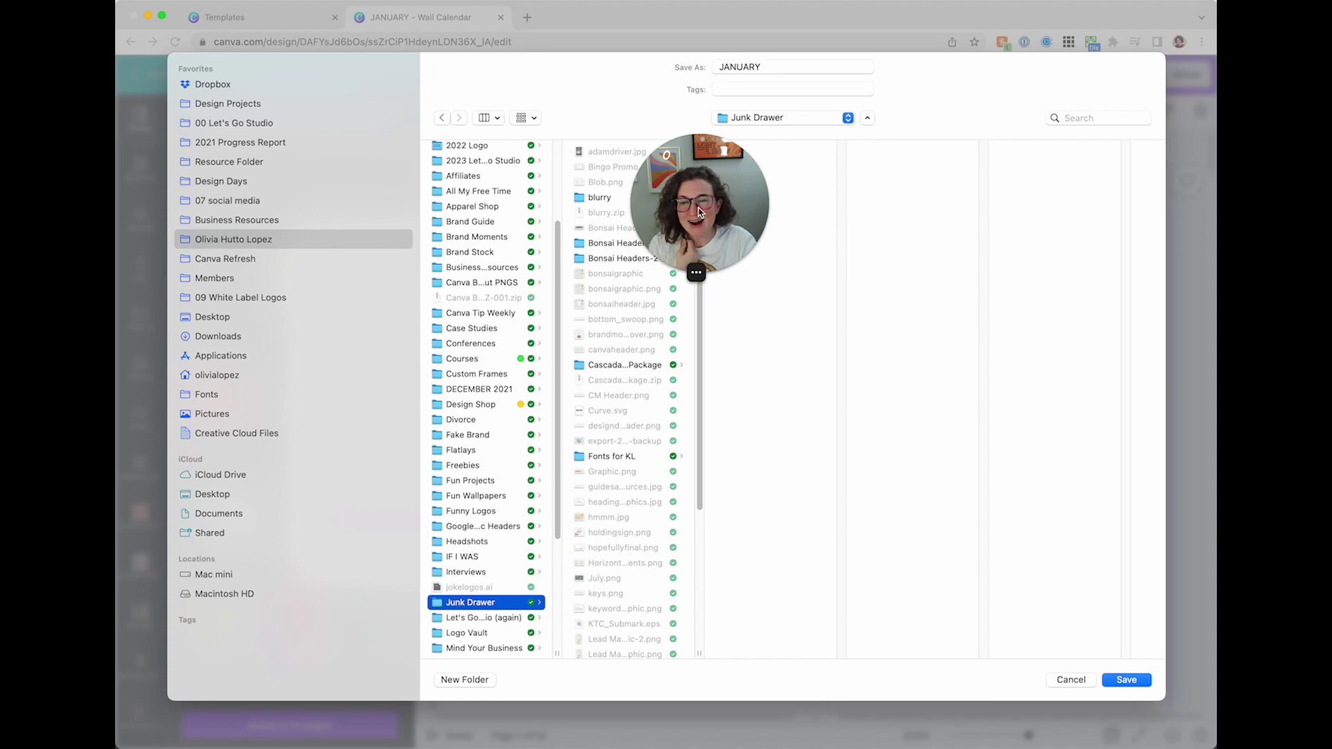
pyautogui.click(1127, 680)
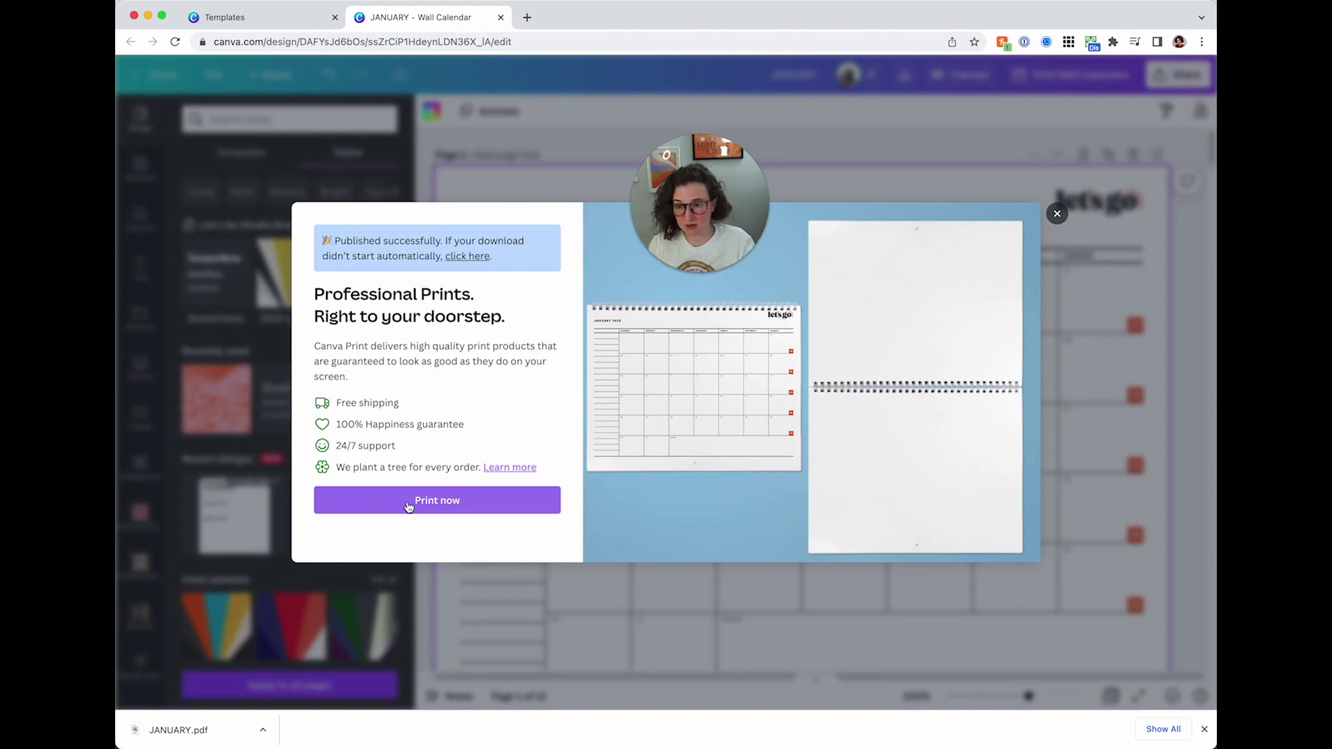
# - Reveal the downloaded JANUARY.pdf in Finder and preview it full size
pyautogui.click(263, 731)
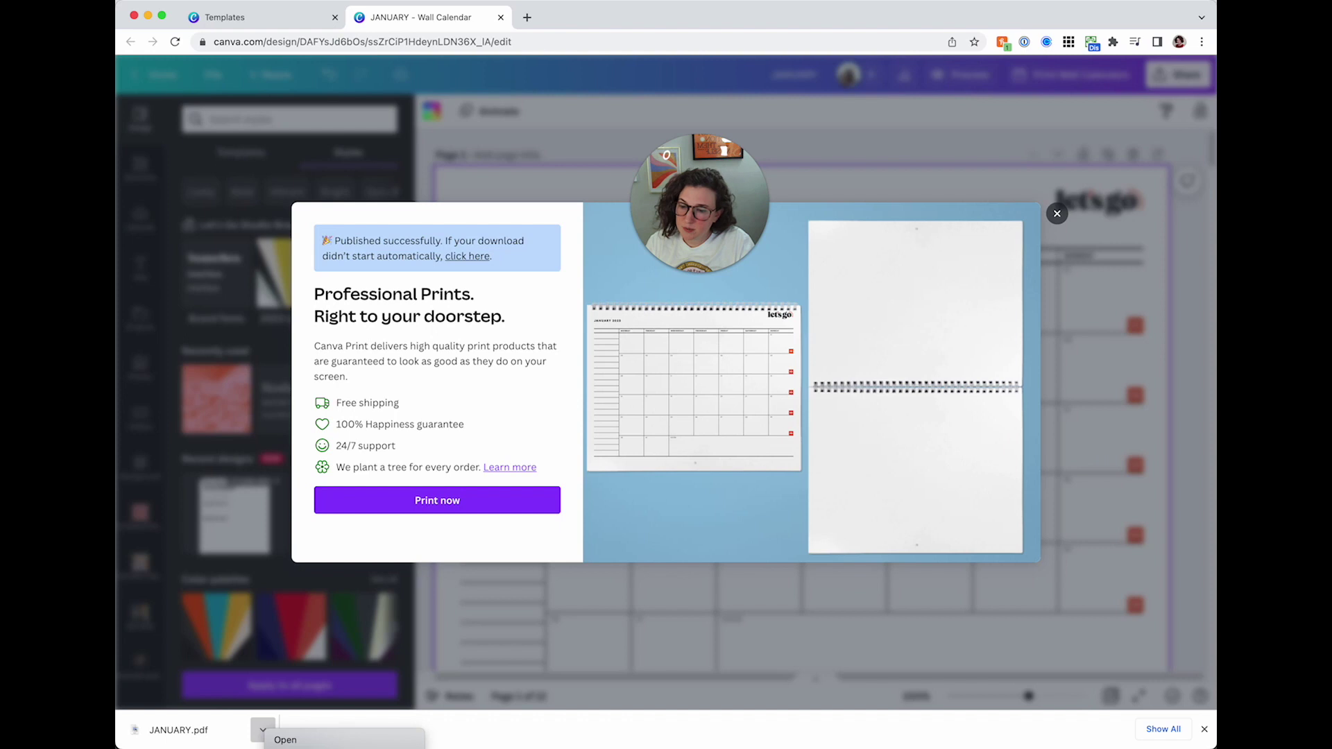
pyautogui.click(439, 608)
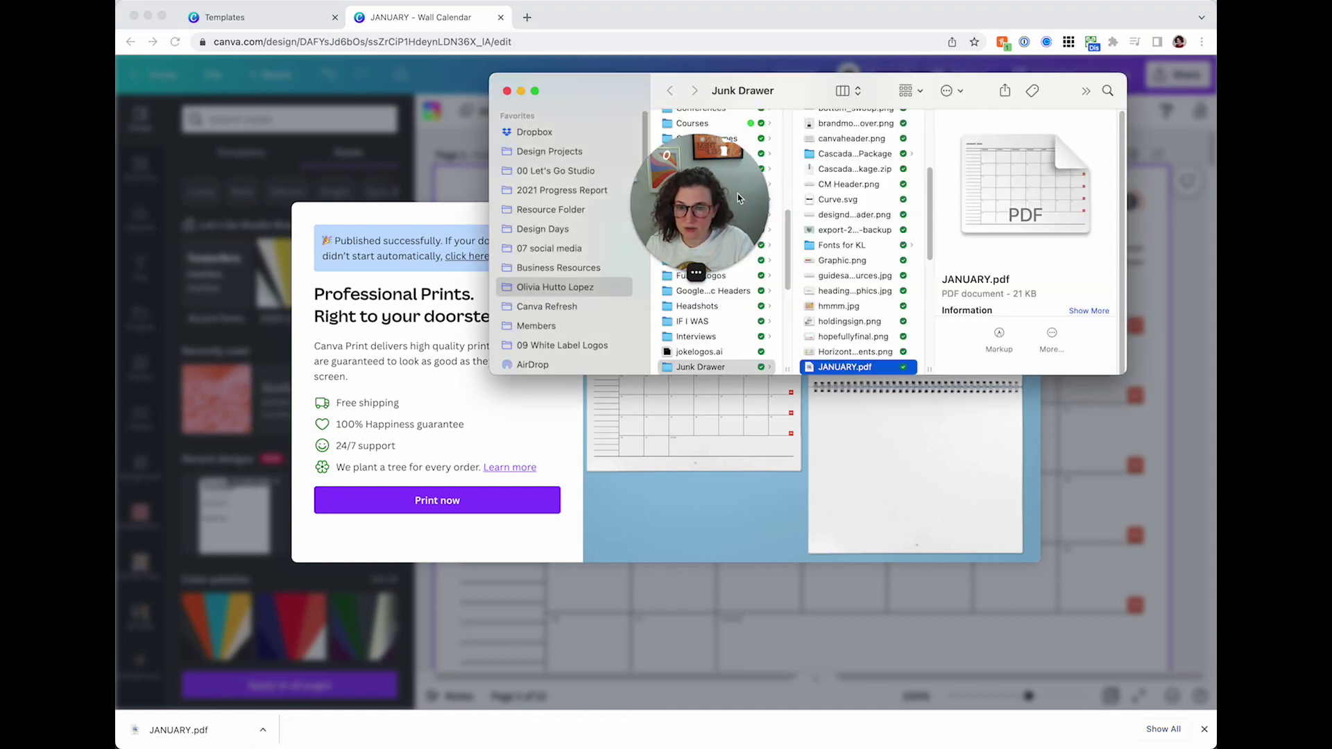
pyautogui.press('space')
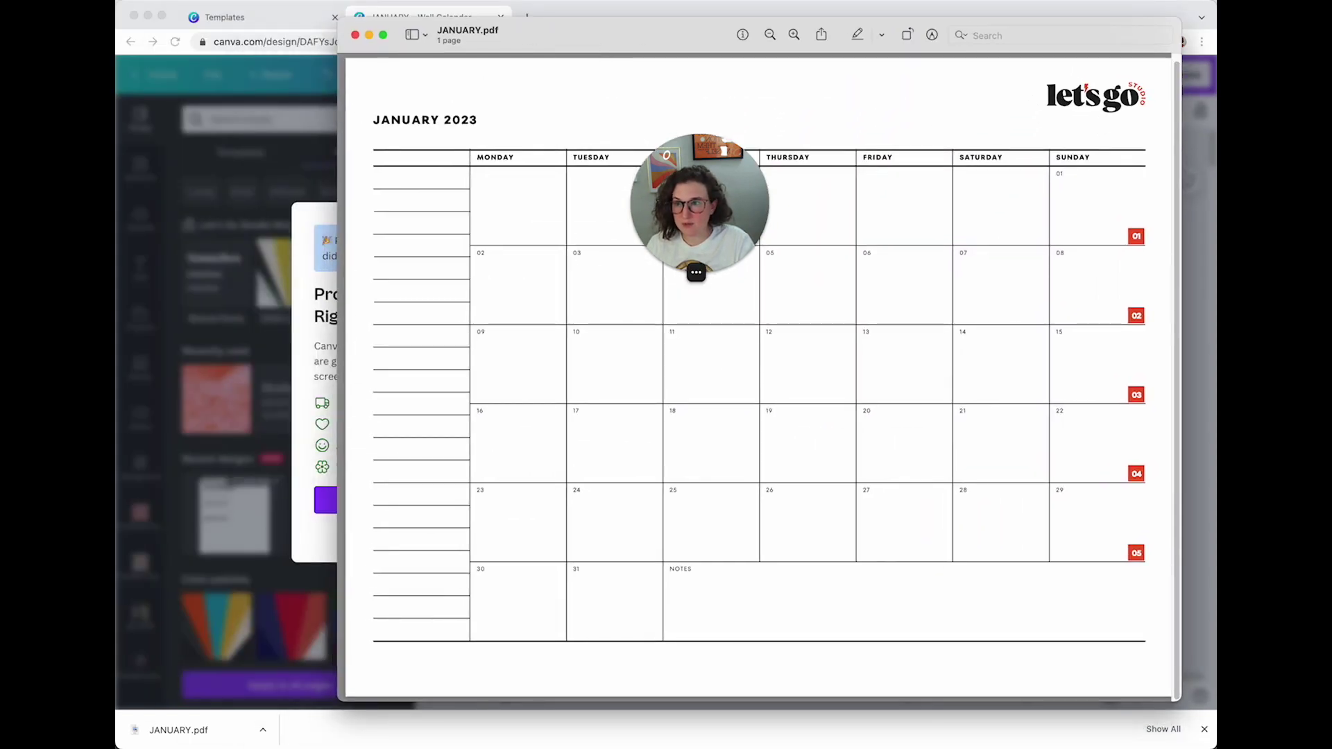
# - Dismiss Preview's File menu and switch back to the Chrome window with Canva
pyautogui.click(138, 0)
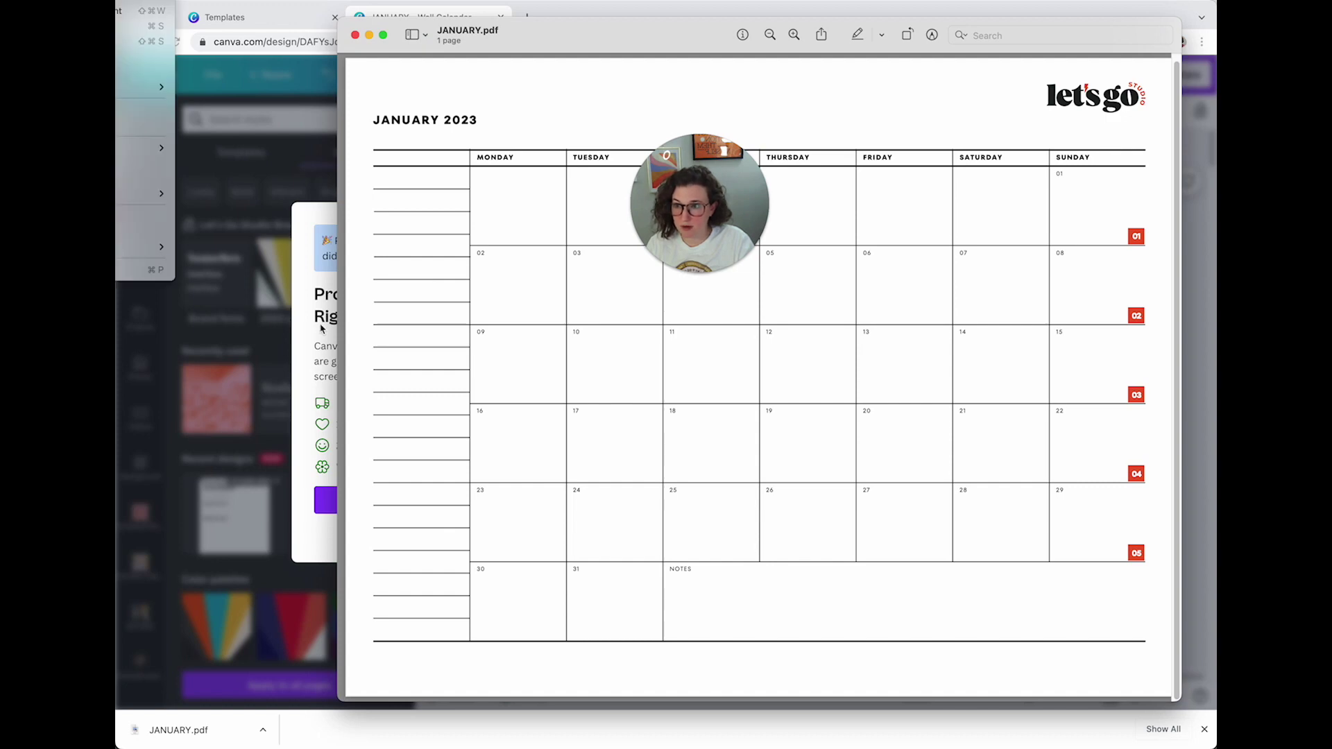
pyautogui.click(485, 353)
pyautogui.click(146, 375)
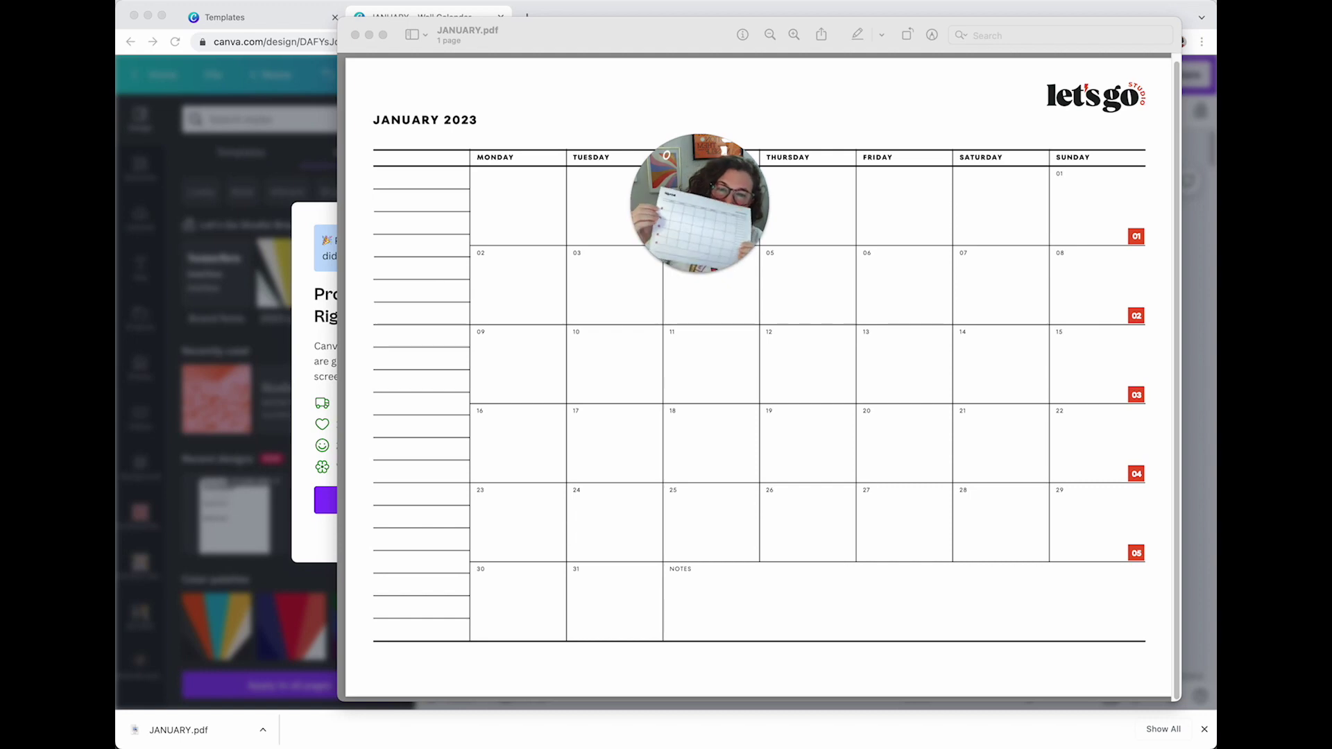
# - Close the Professional Prints offer and return to the January 2023 page in the editor
pyautogui.click(144, 369)
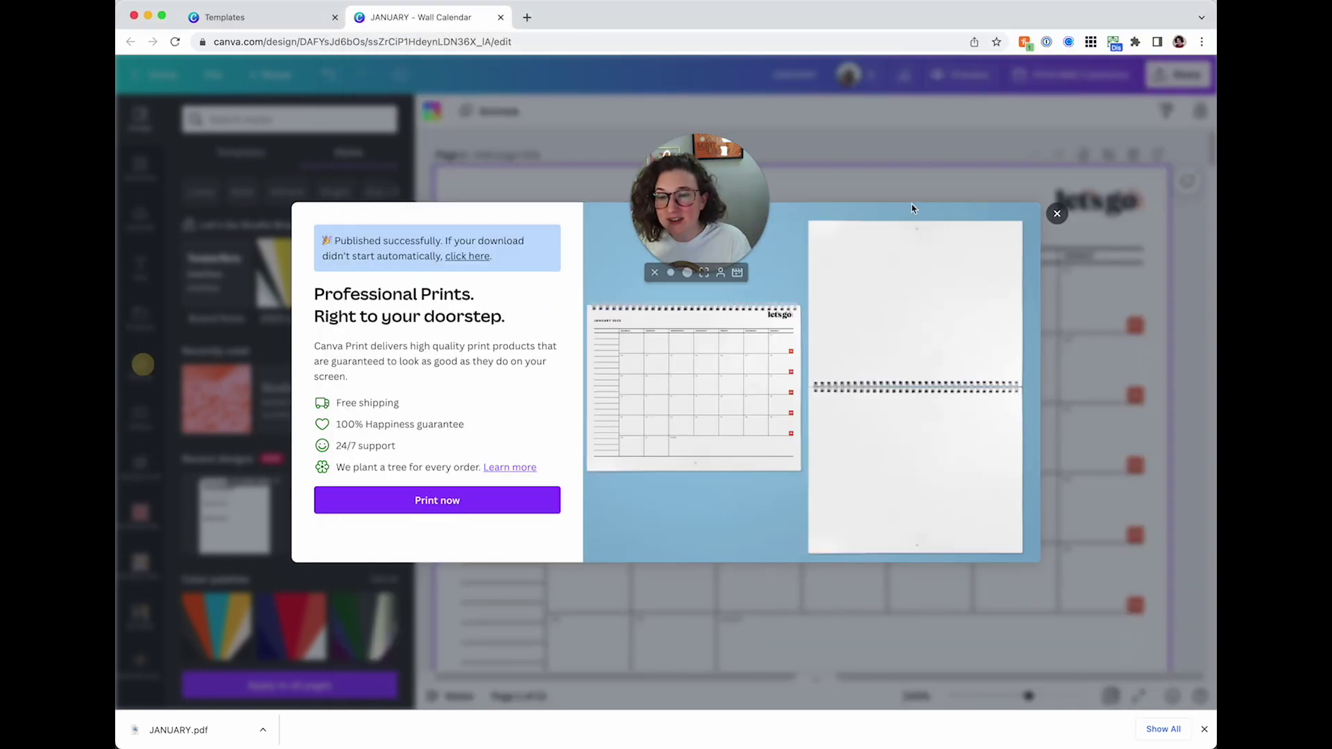
pyautogui.click(923, 149)
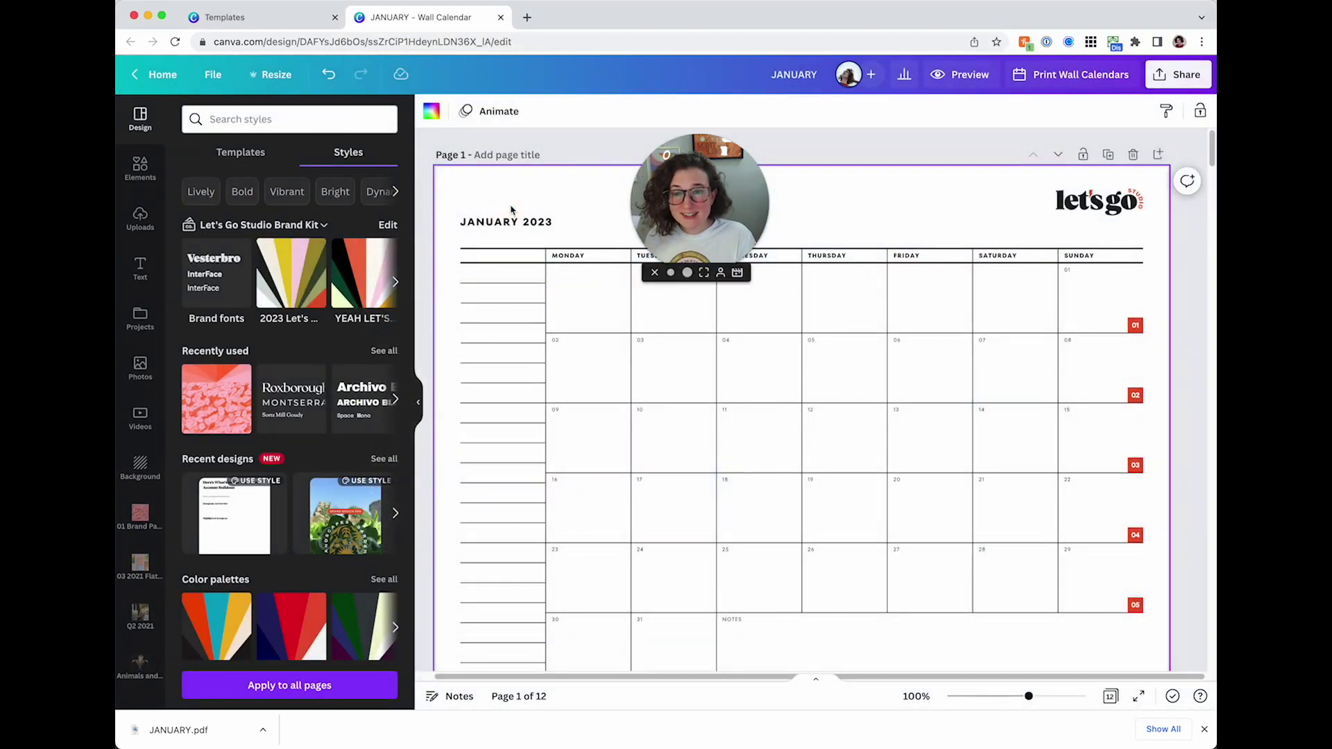
pyautogui.scroll(-1, 511, 210)
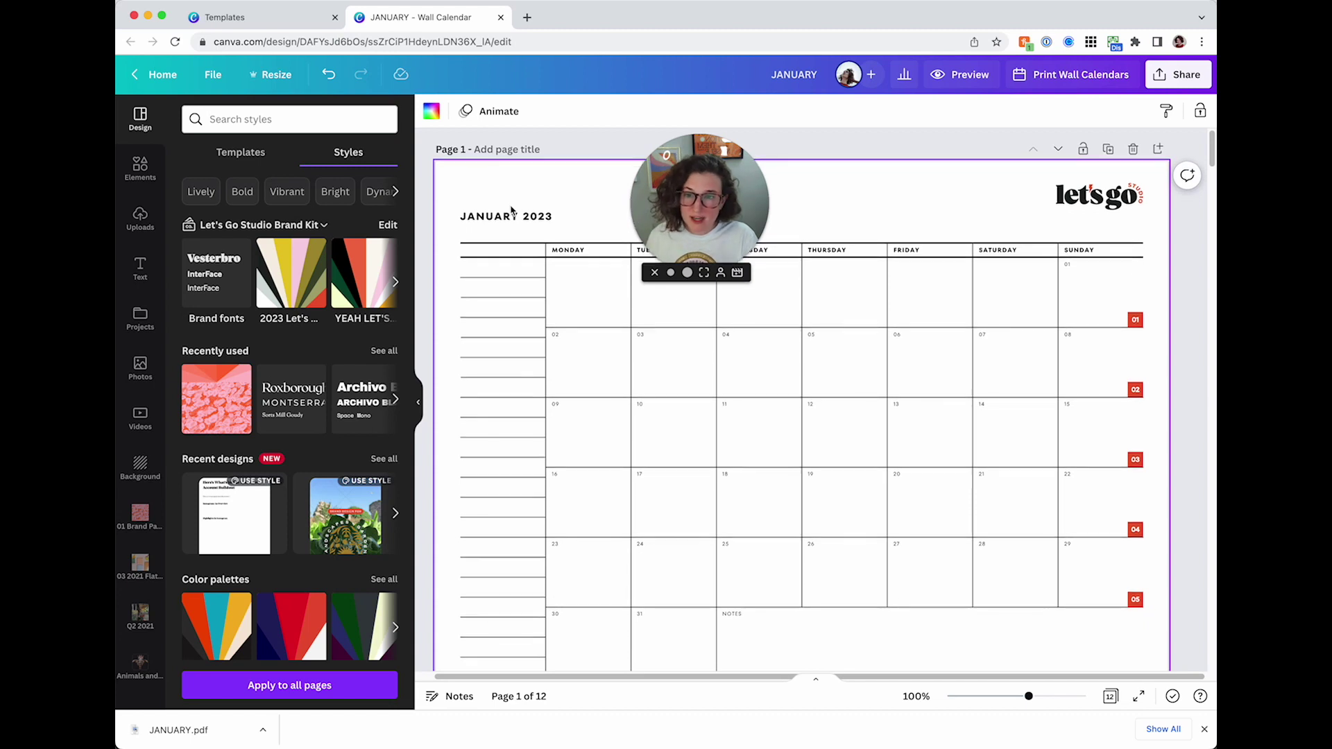
pyautogui.click(524, 310)
pyautogui.click(523, 197)
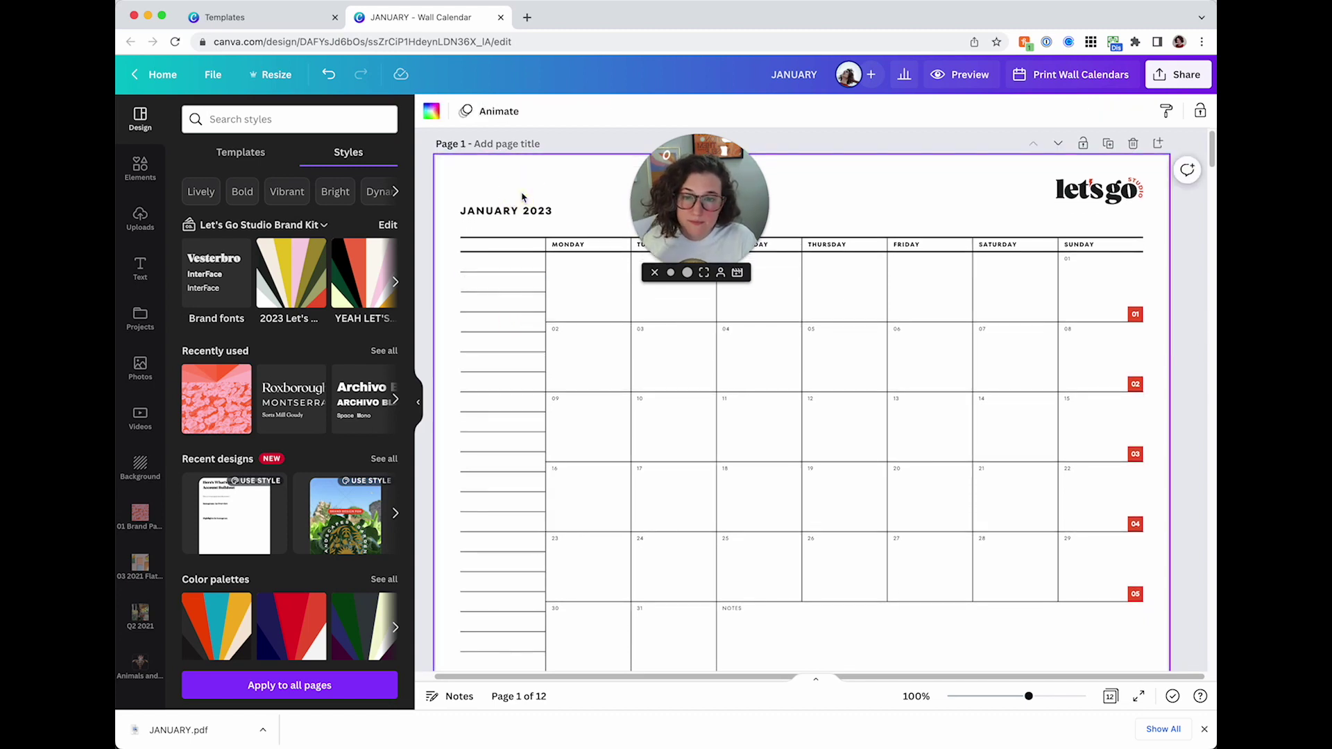